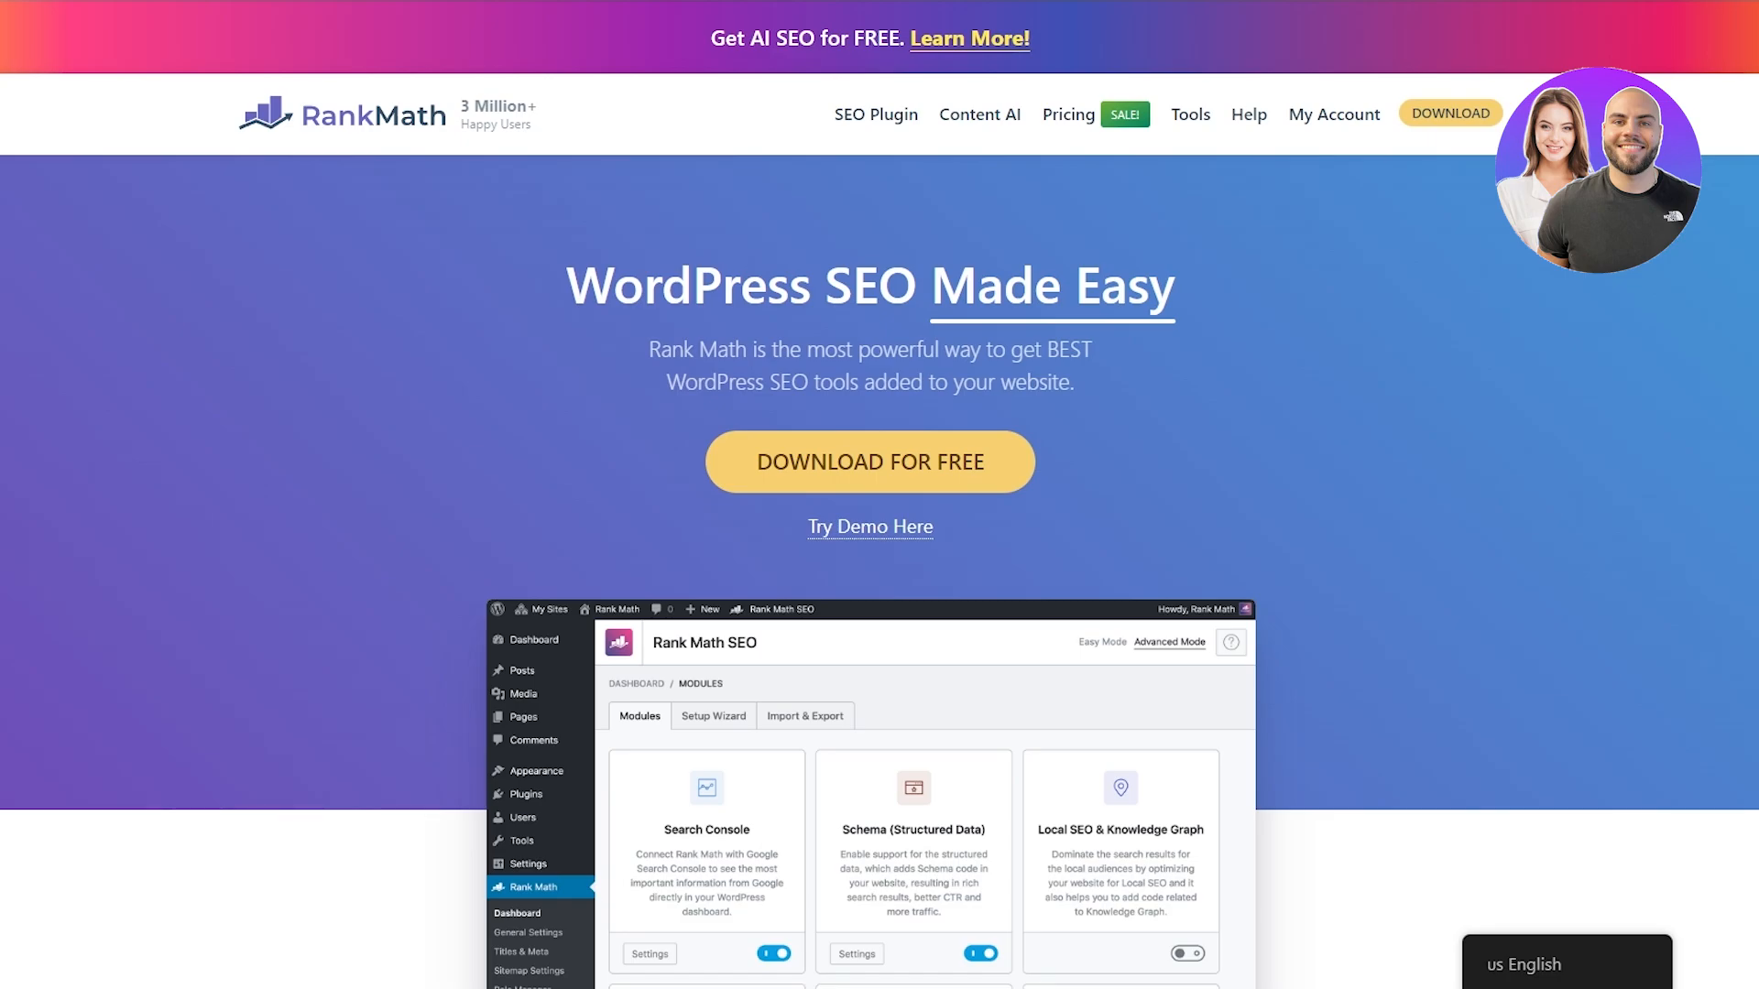
Open the houseofburger site's WordPress admin dashboard and go to its plugins
scroll(492, 505, down, 3)
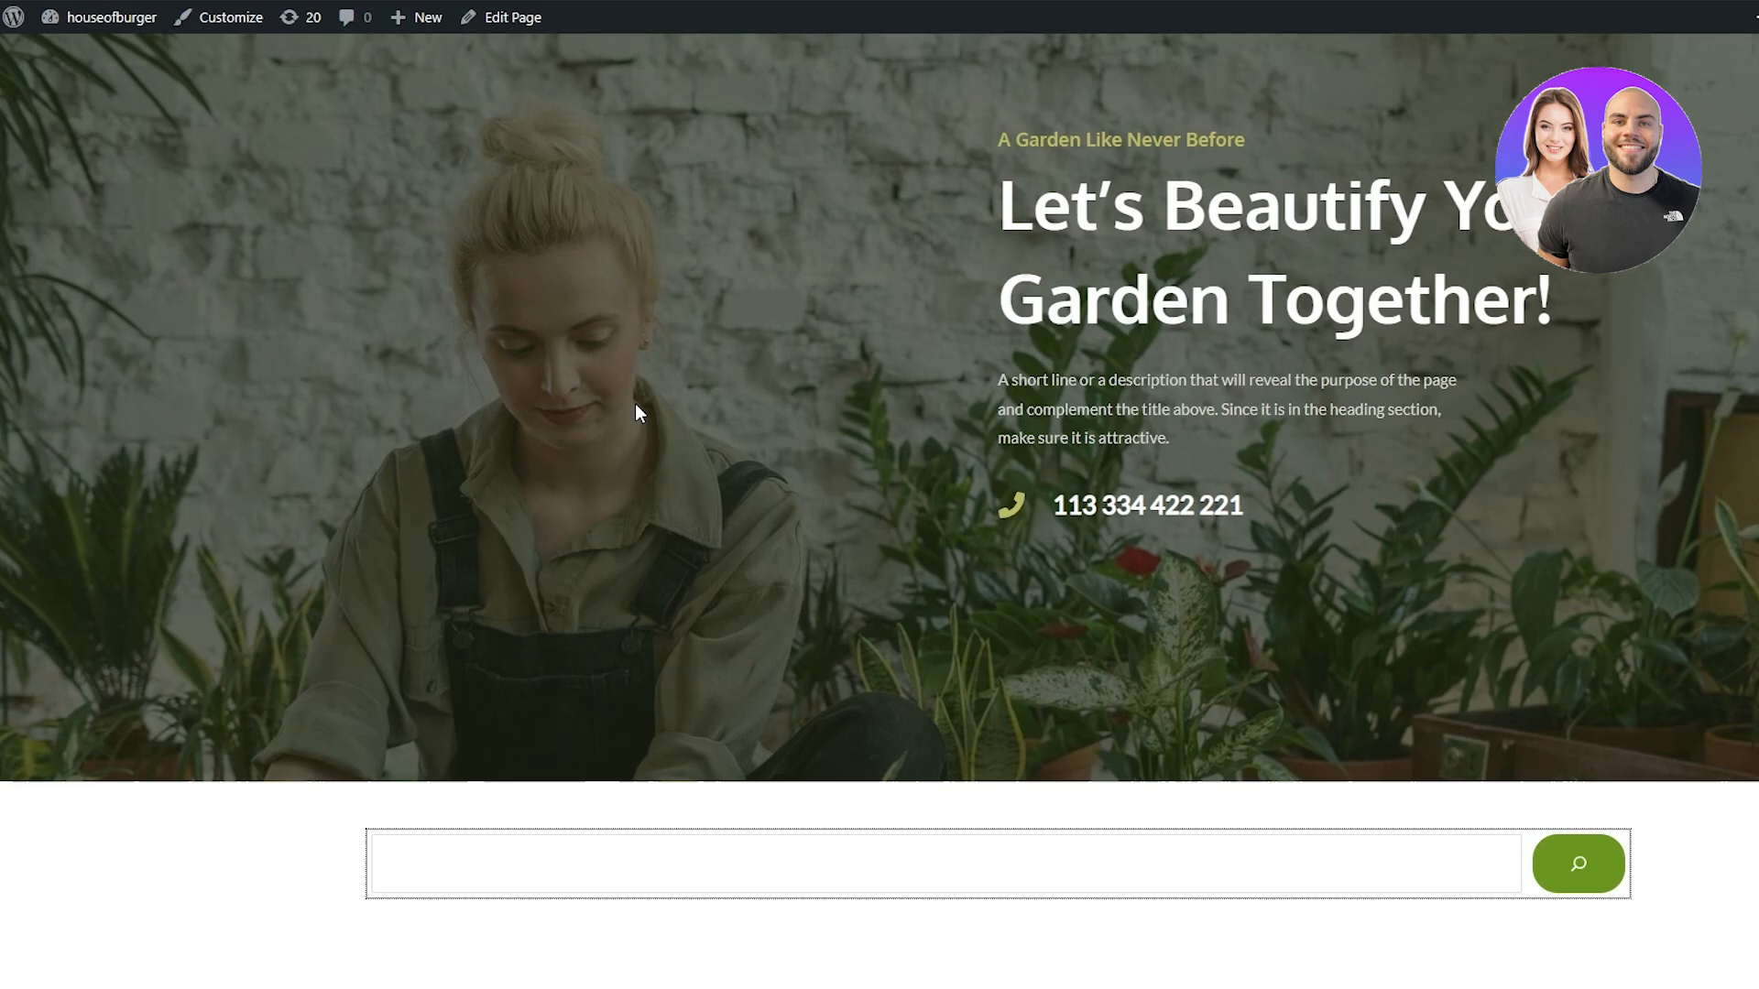
scroll(639, 412, up, 2)
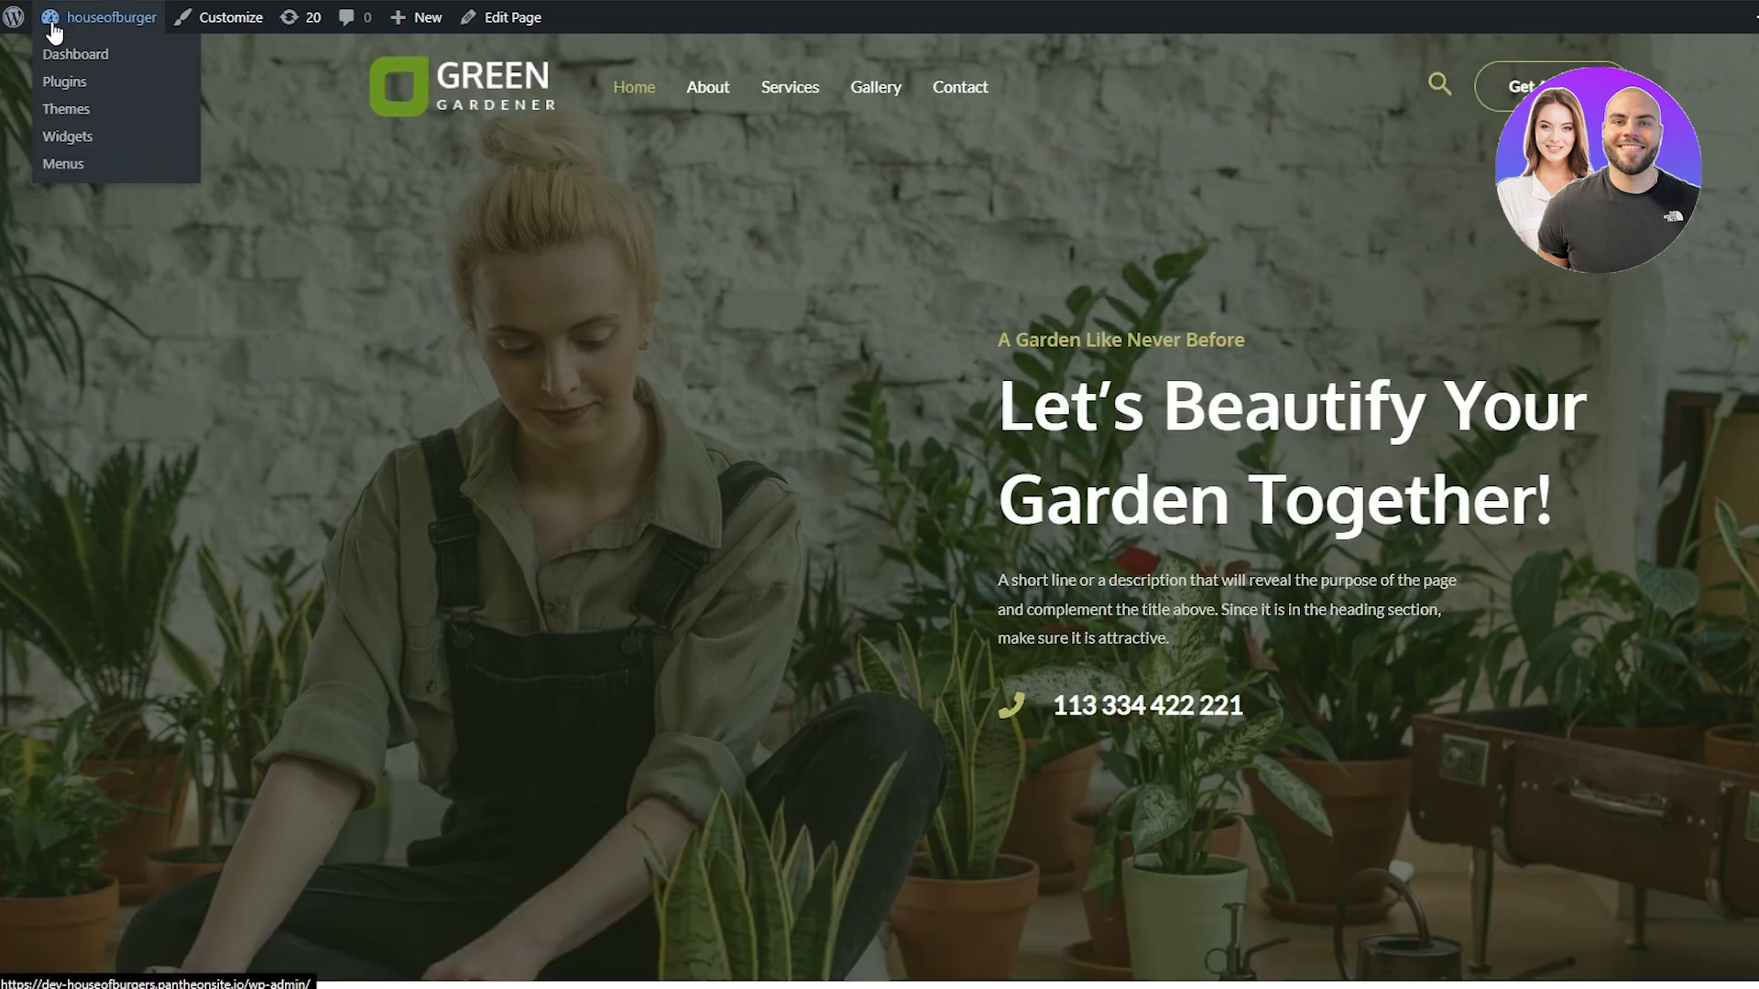
click(53, 29)
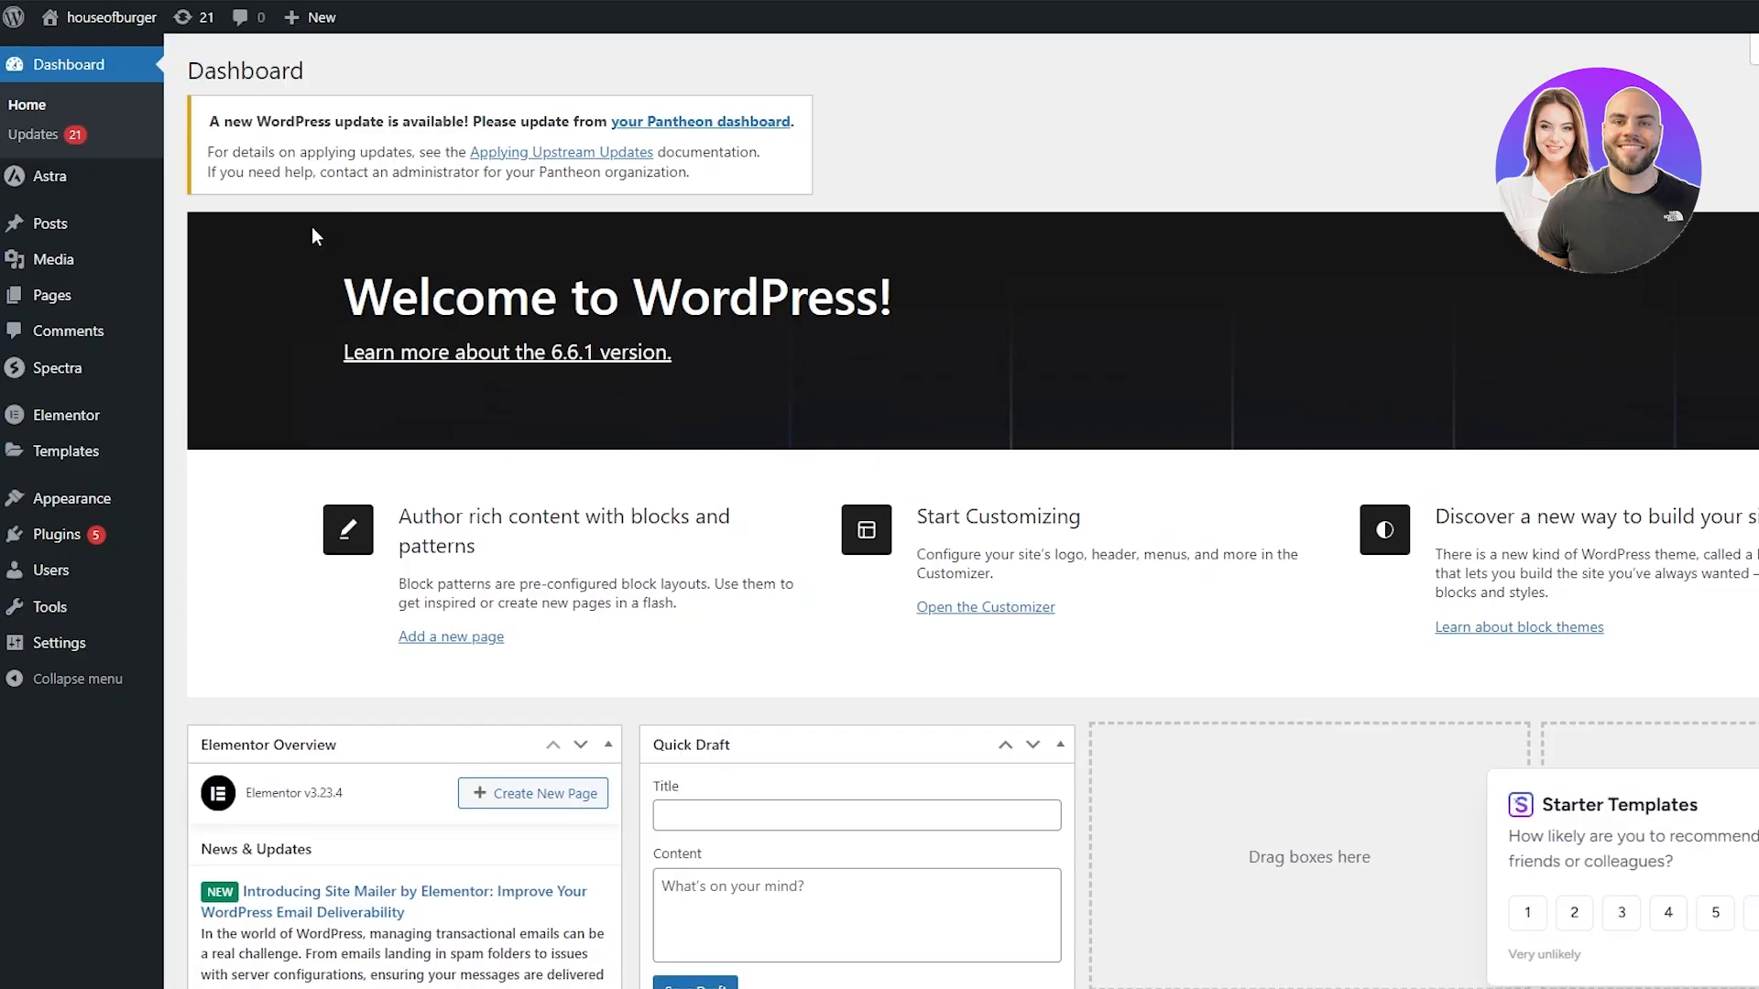
click(71, 548)
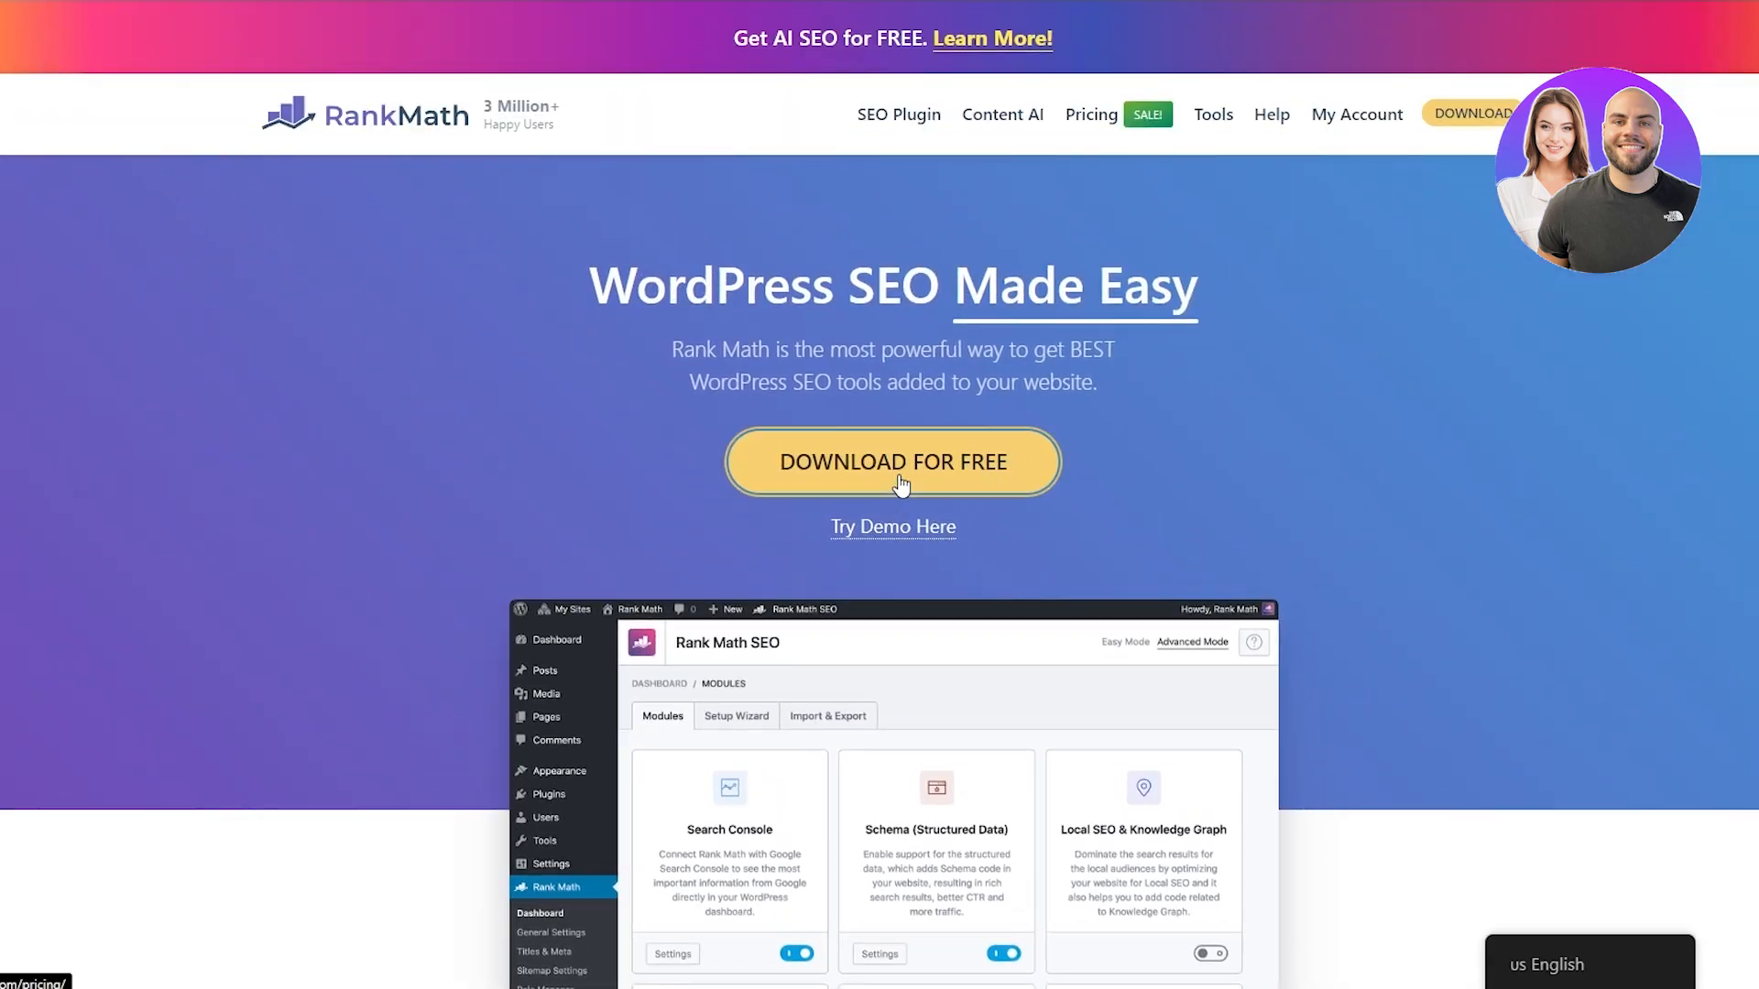
Compare the plan features on Rank Math's website and download the free plugin as seo-by-rank-math.1.0.229.zip
click(902, 486)
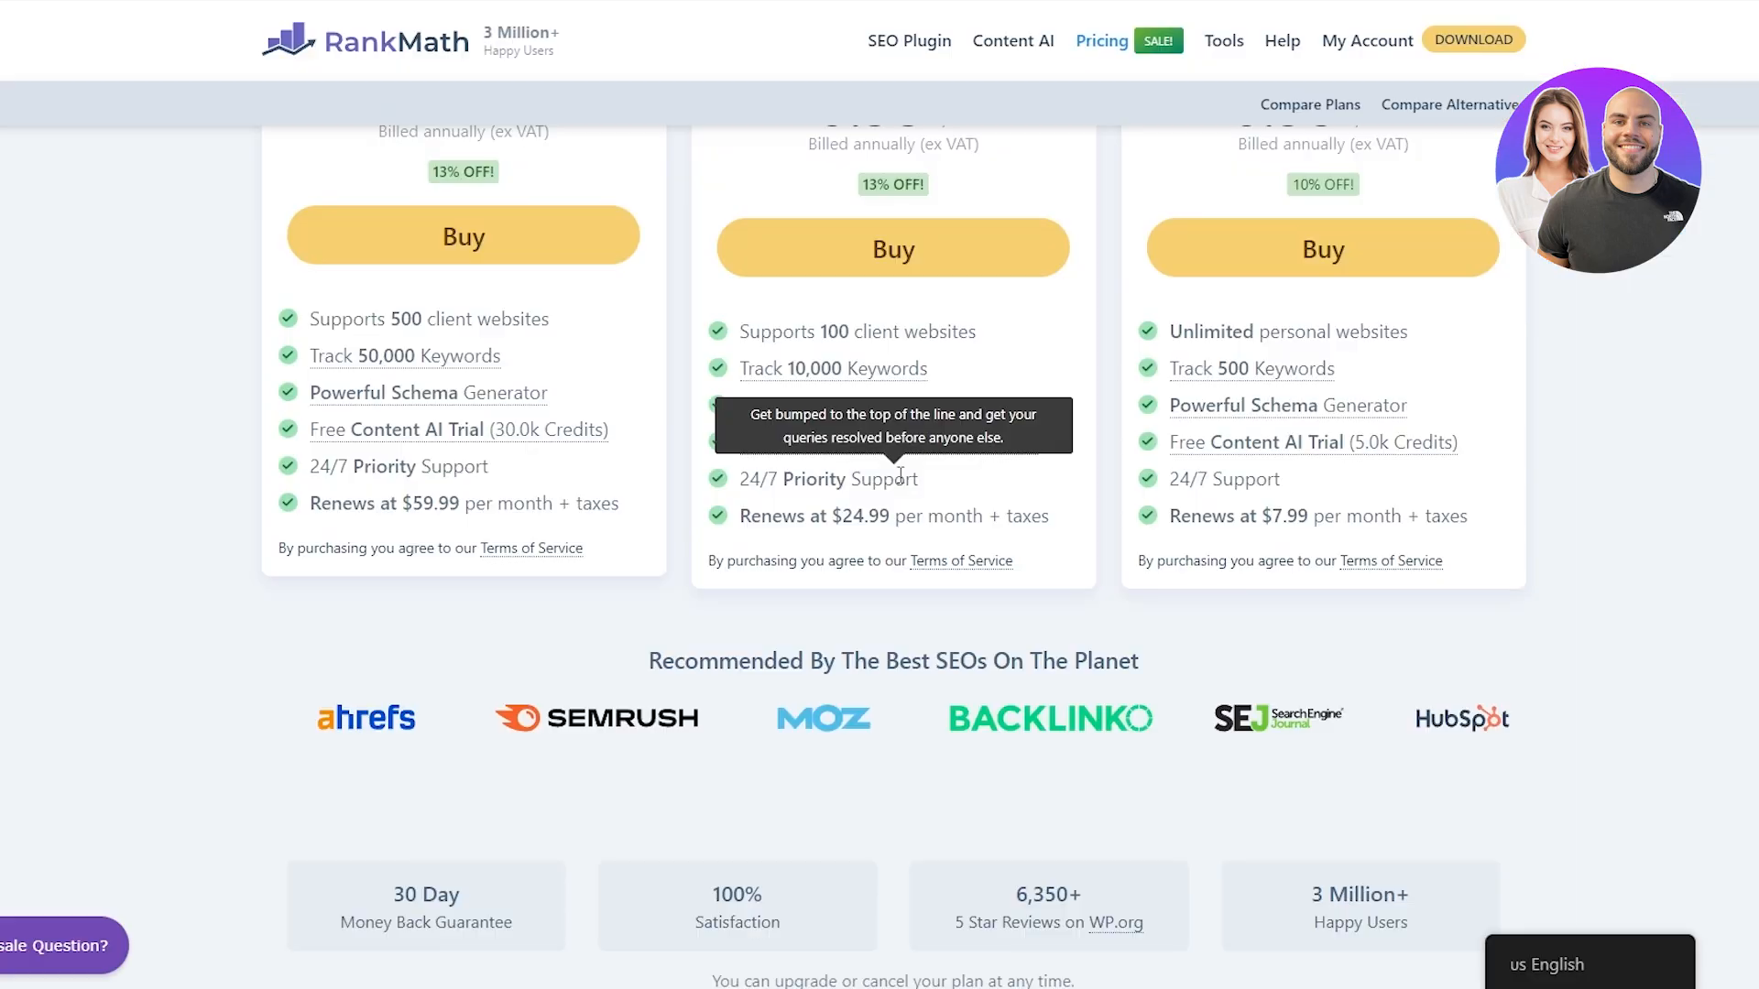
scroll(899, 475, down, 10)
scroll(902, 485, down, 20)
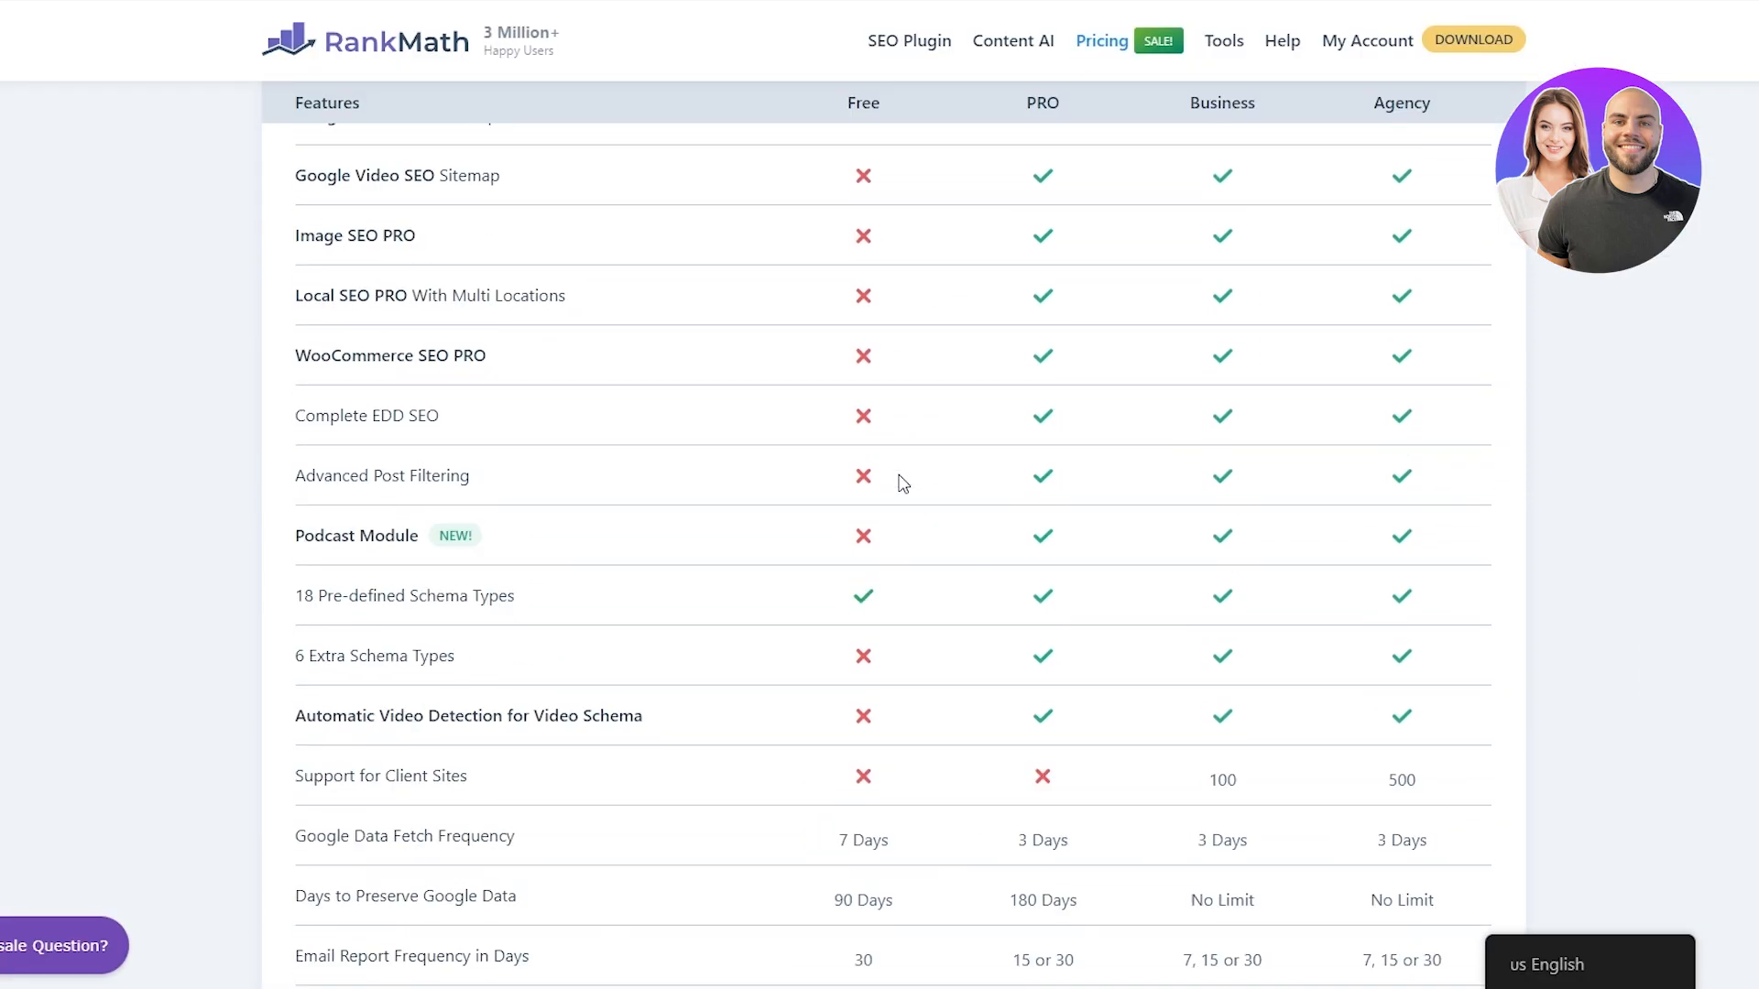
scroll(902, 485, down, 10)
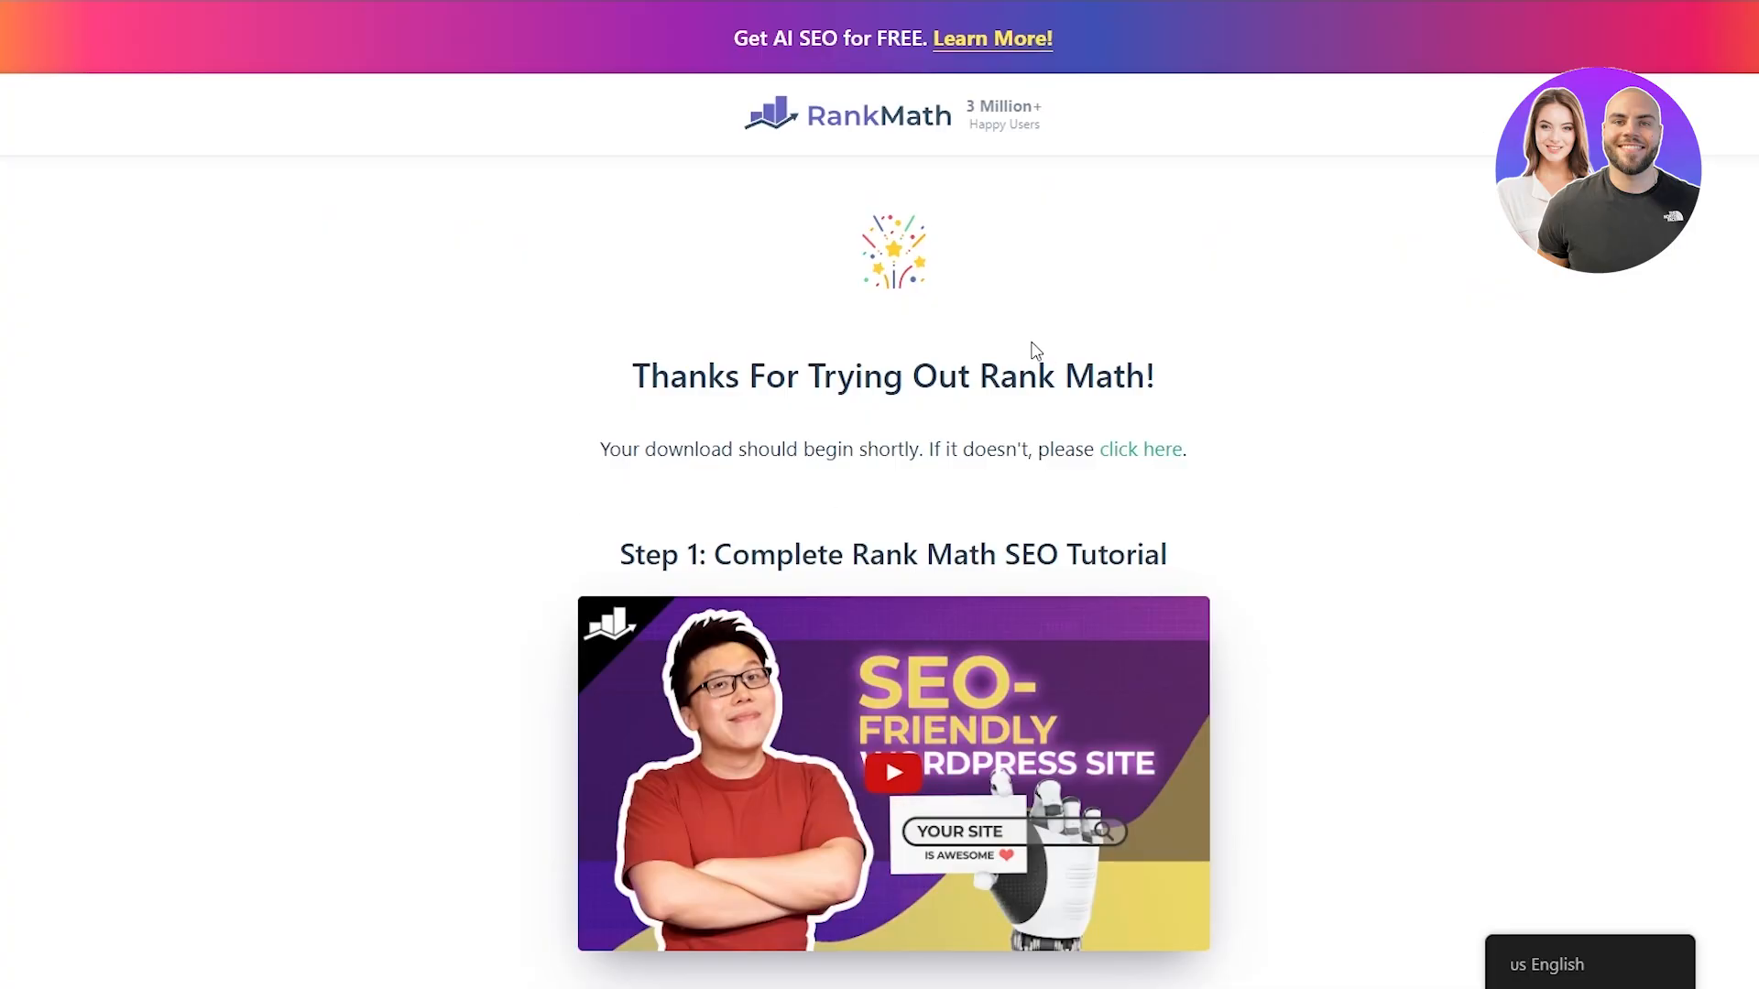
scroll(1032, 351, down, 5)
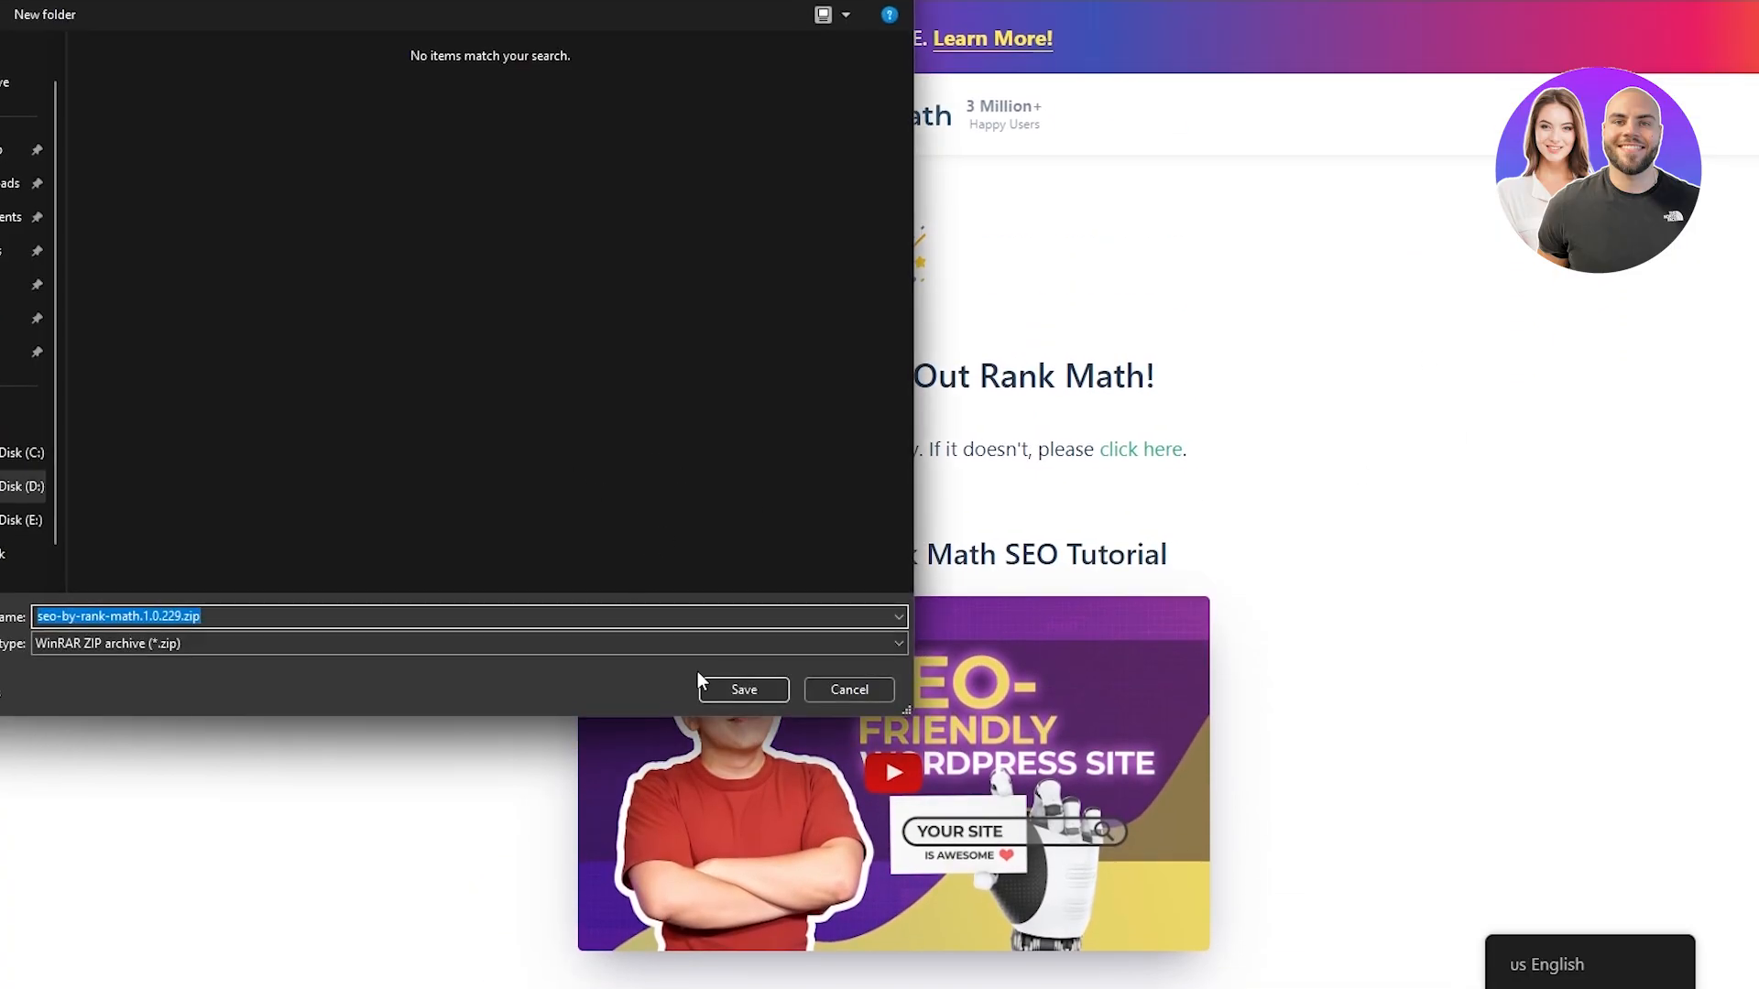
click(740, 694)
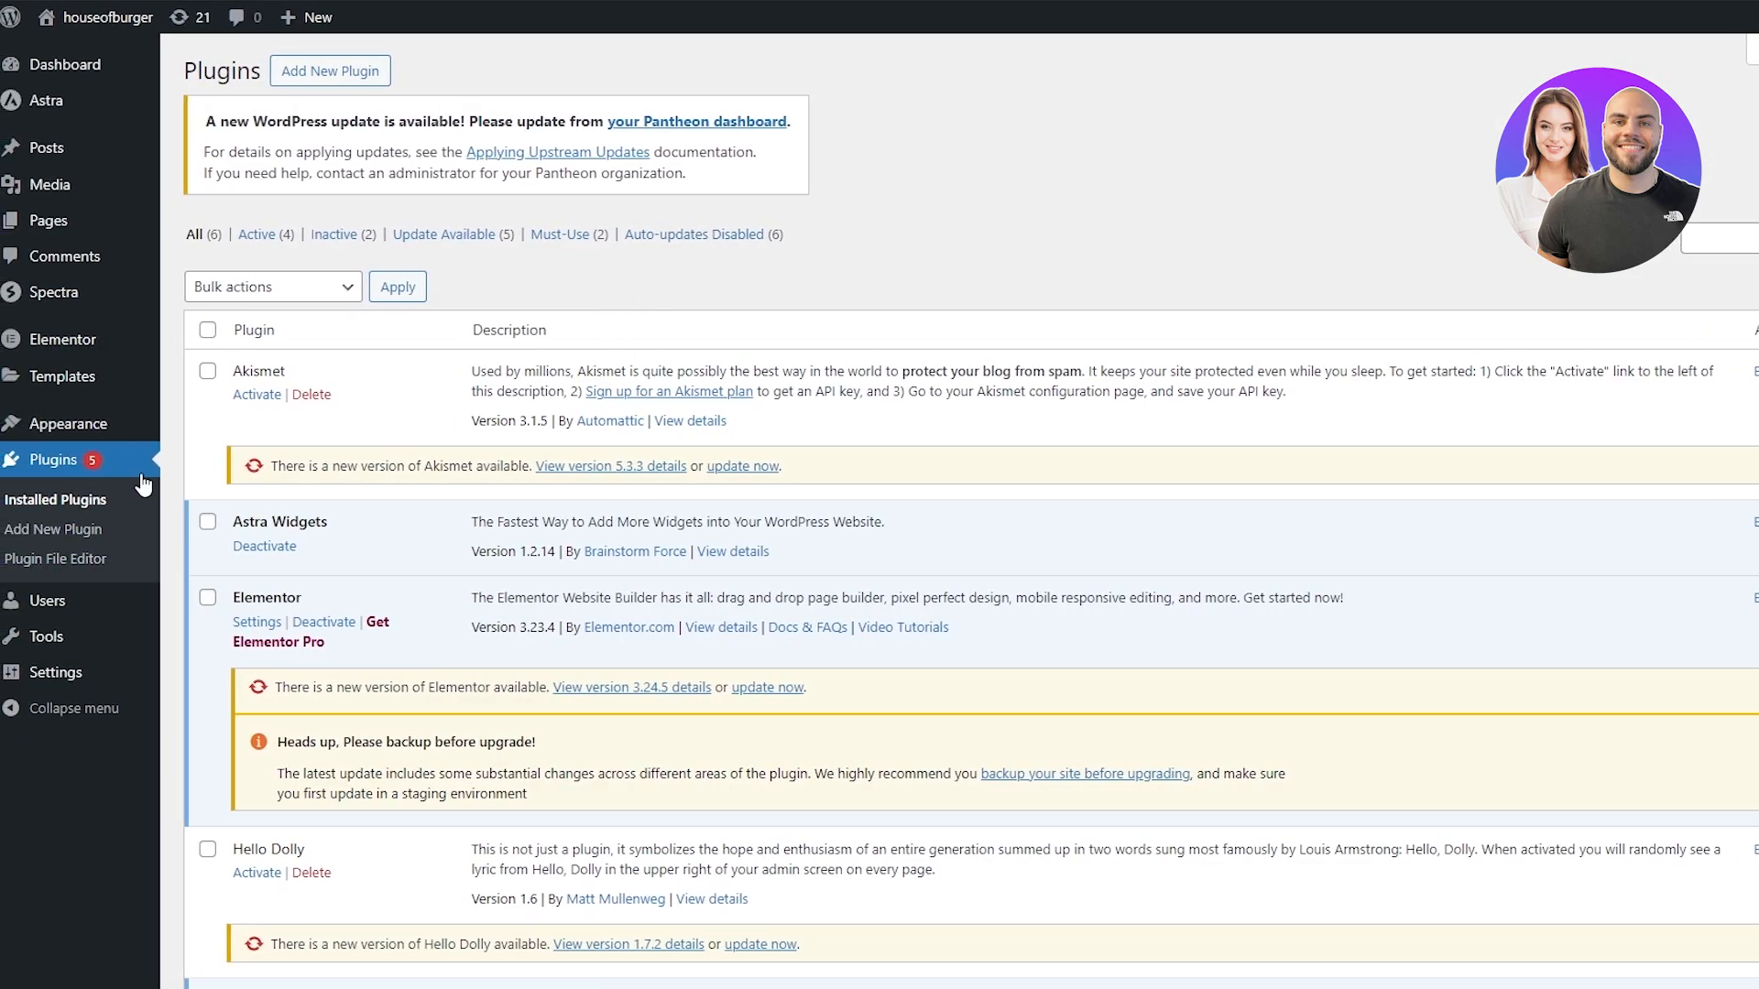
Search the new plugins for "rank math" and choose seo-by-rank-math.1.0.229.zip as the plugin file to upload
click(68, 543)
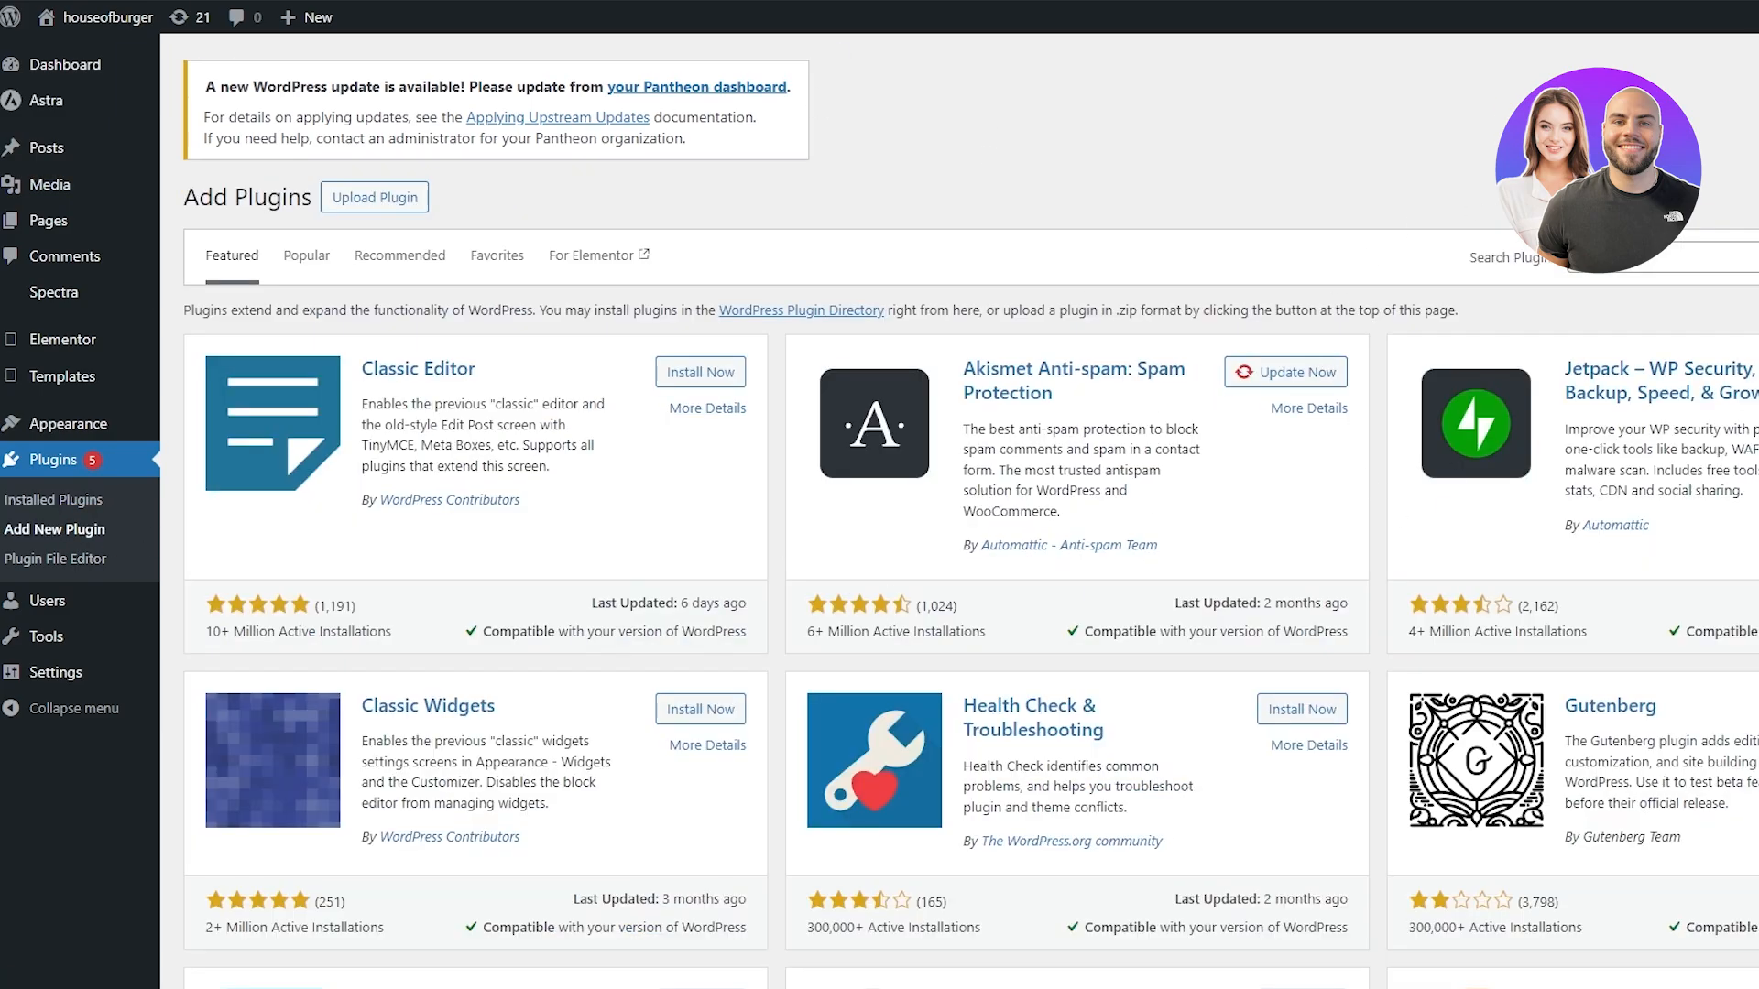
click(1666, 271)
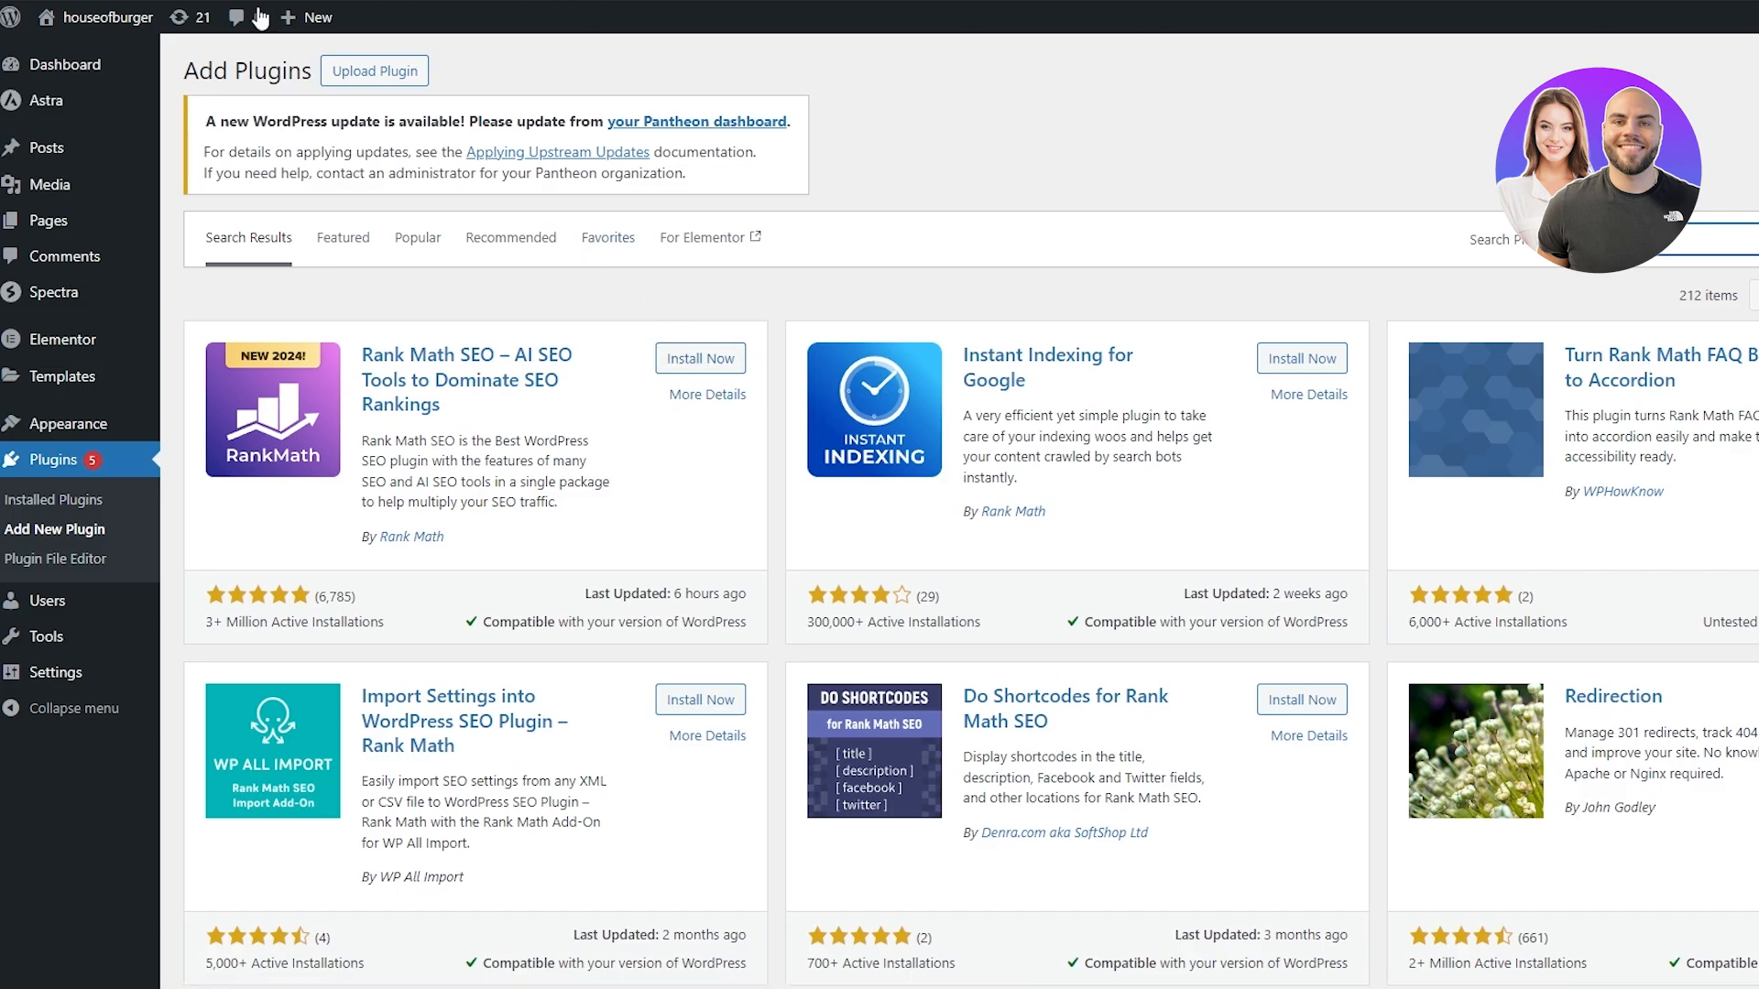
click(374, 73)
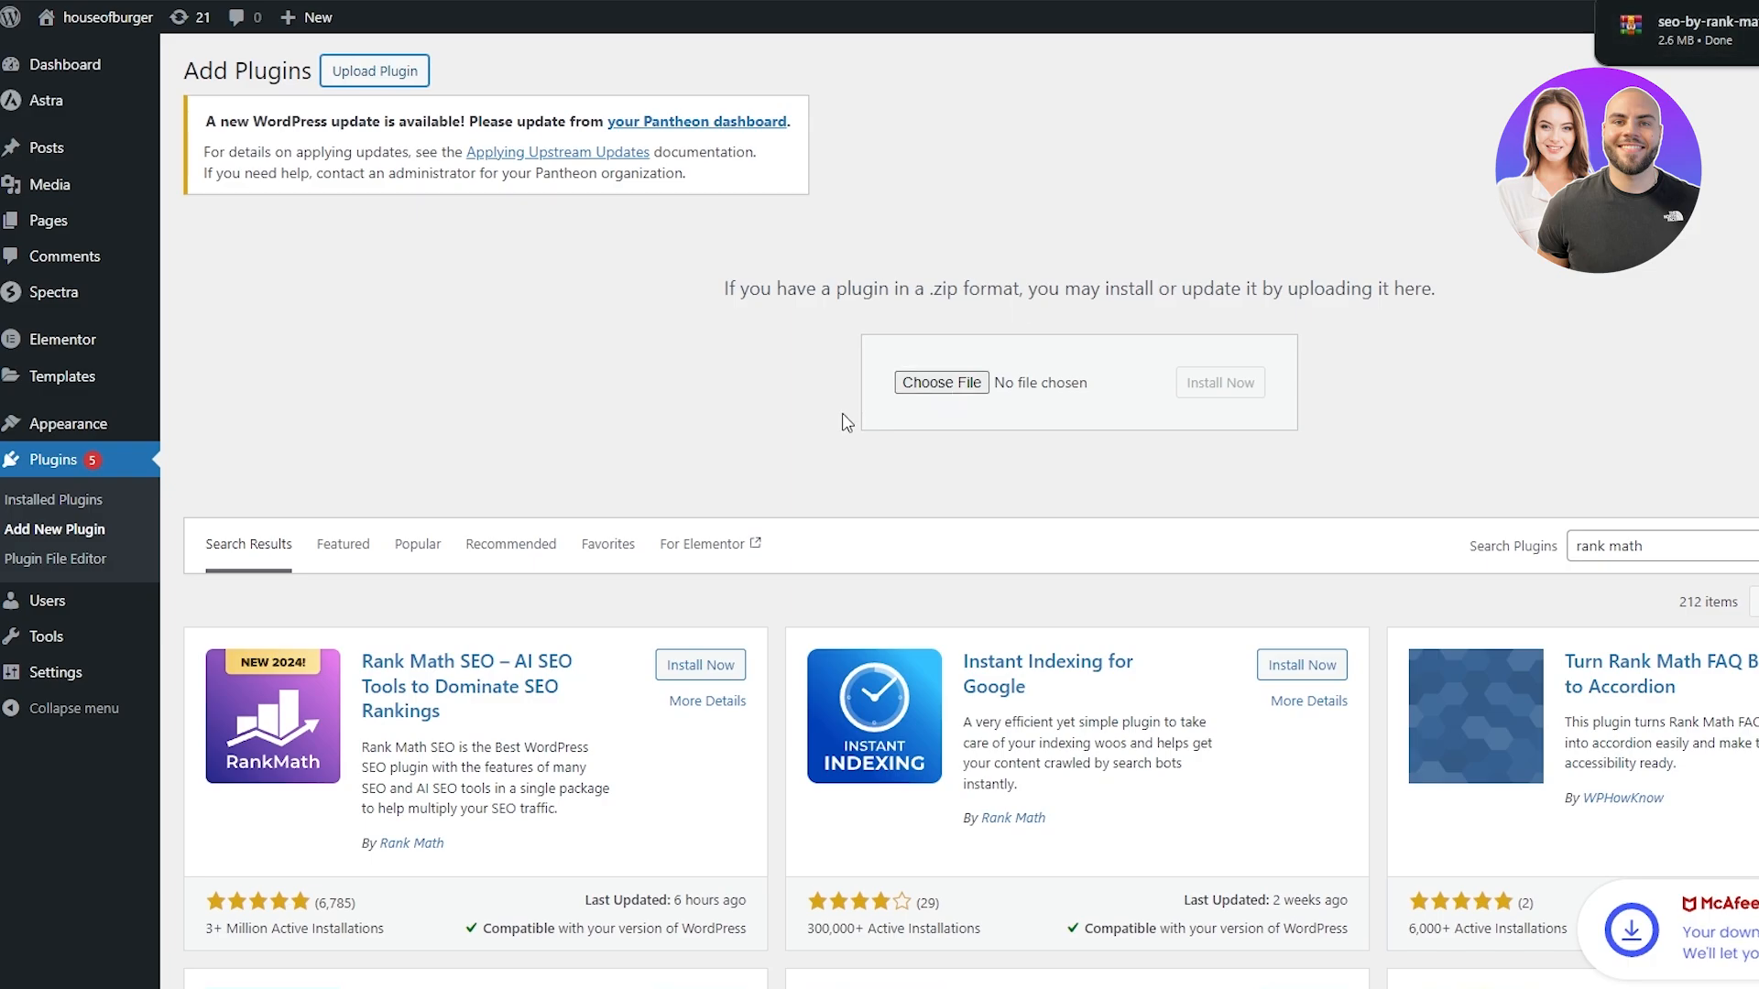
click(930, 394)
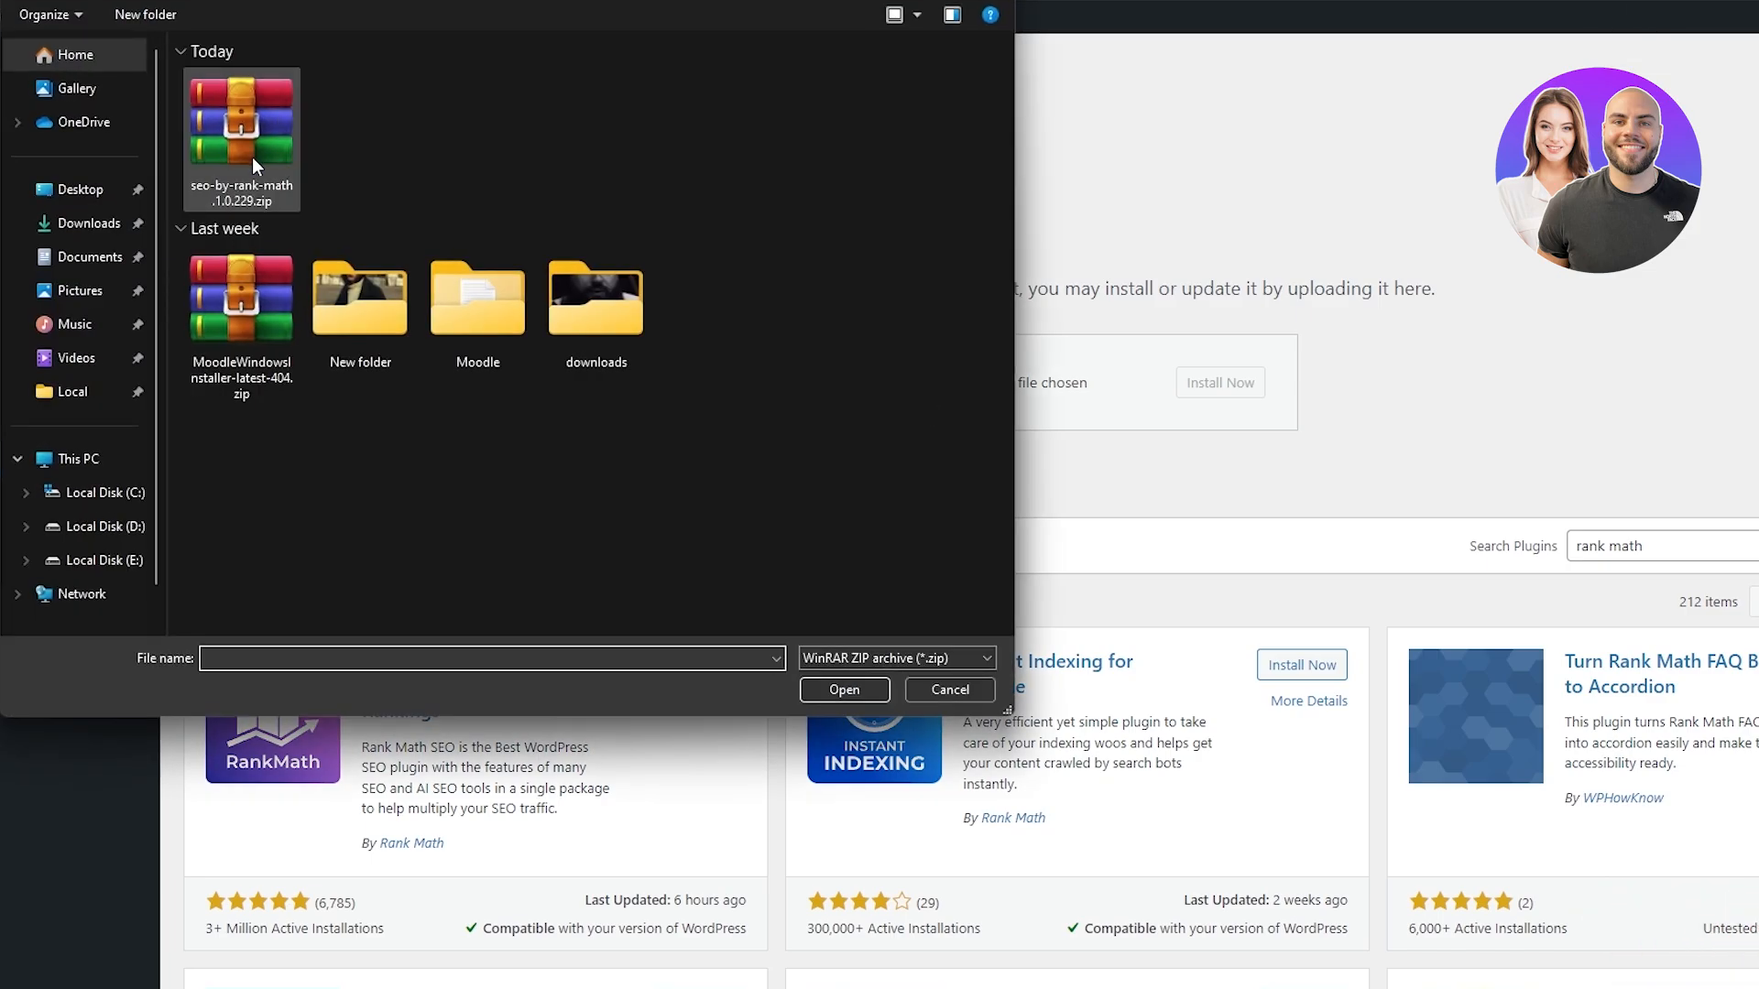
click(267, 152)
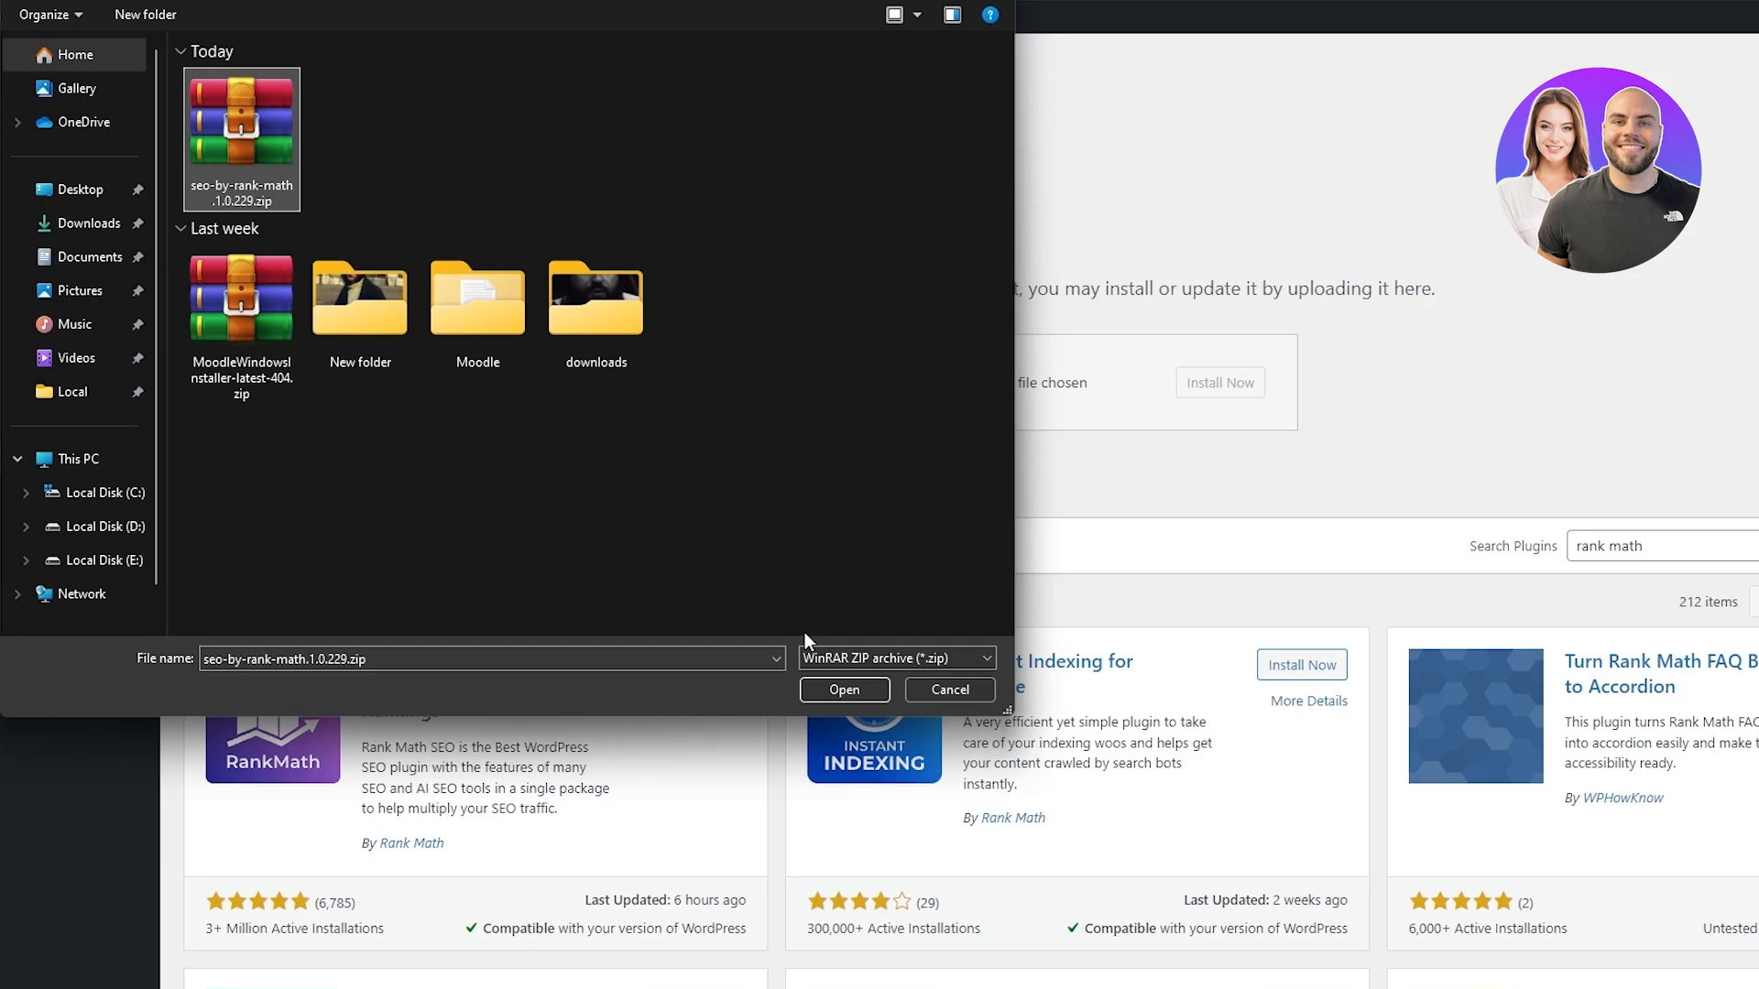
click(865, 685)
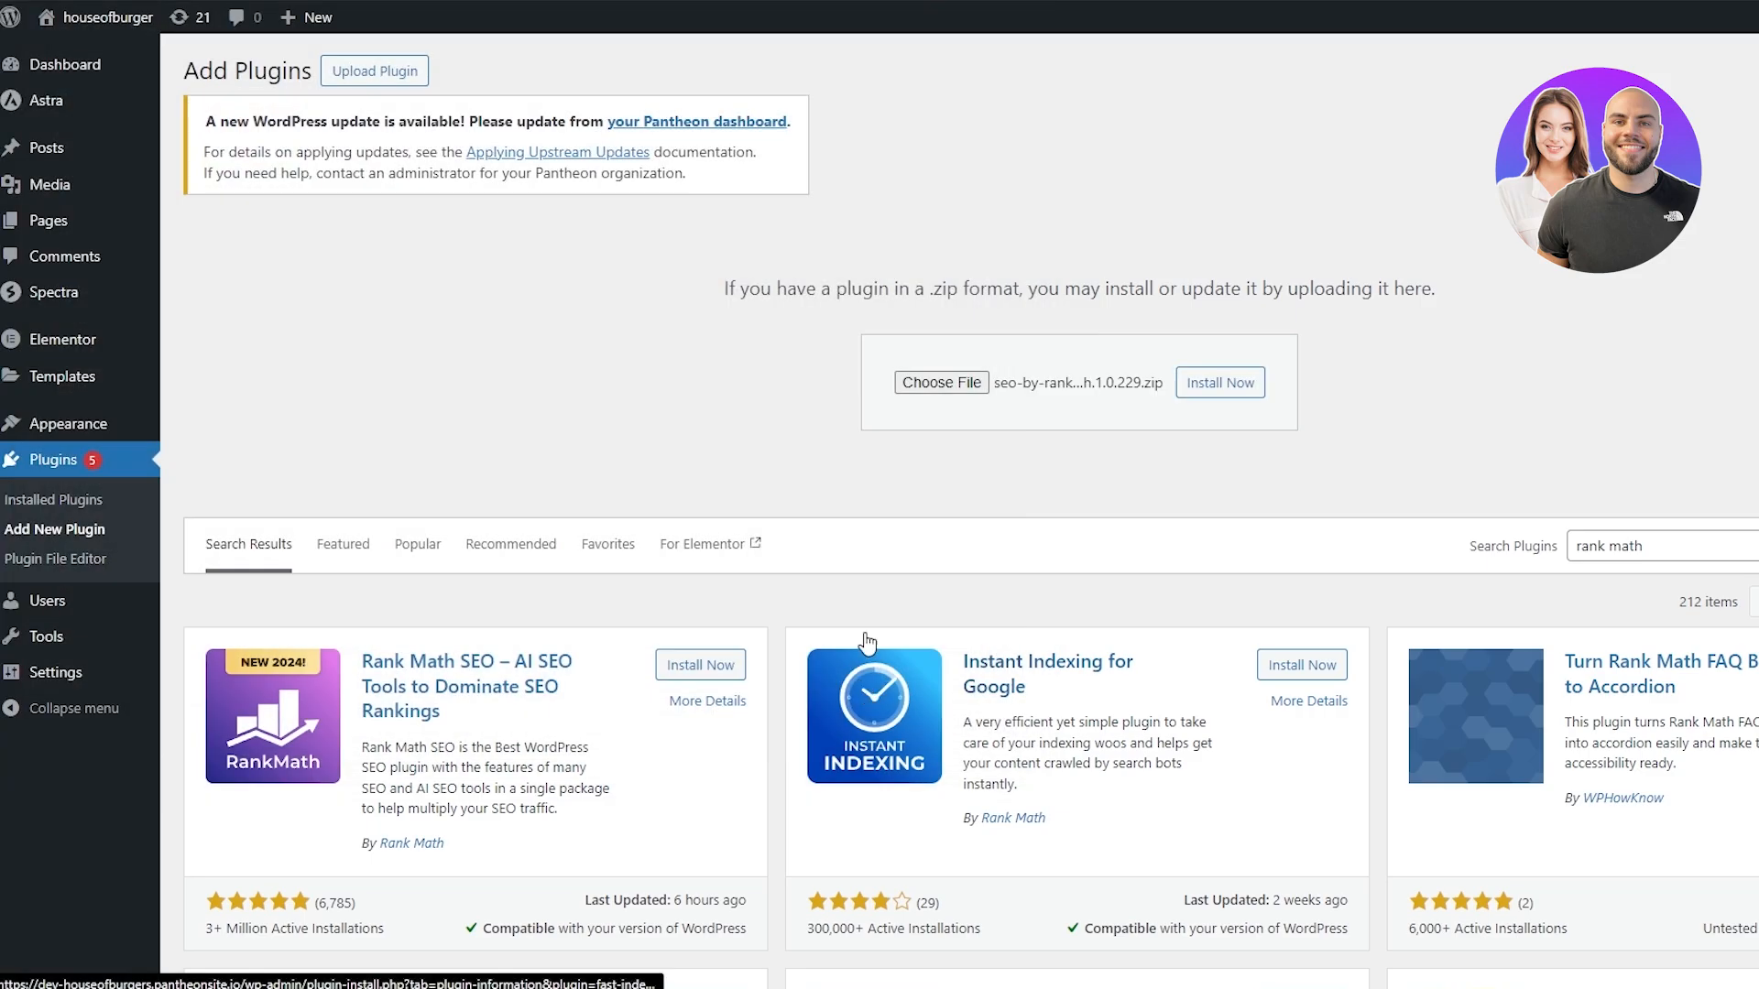
Install the Rank Math plugin from the chosen zip file and activate it
click(1240, 389)
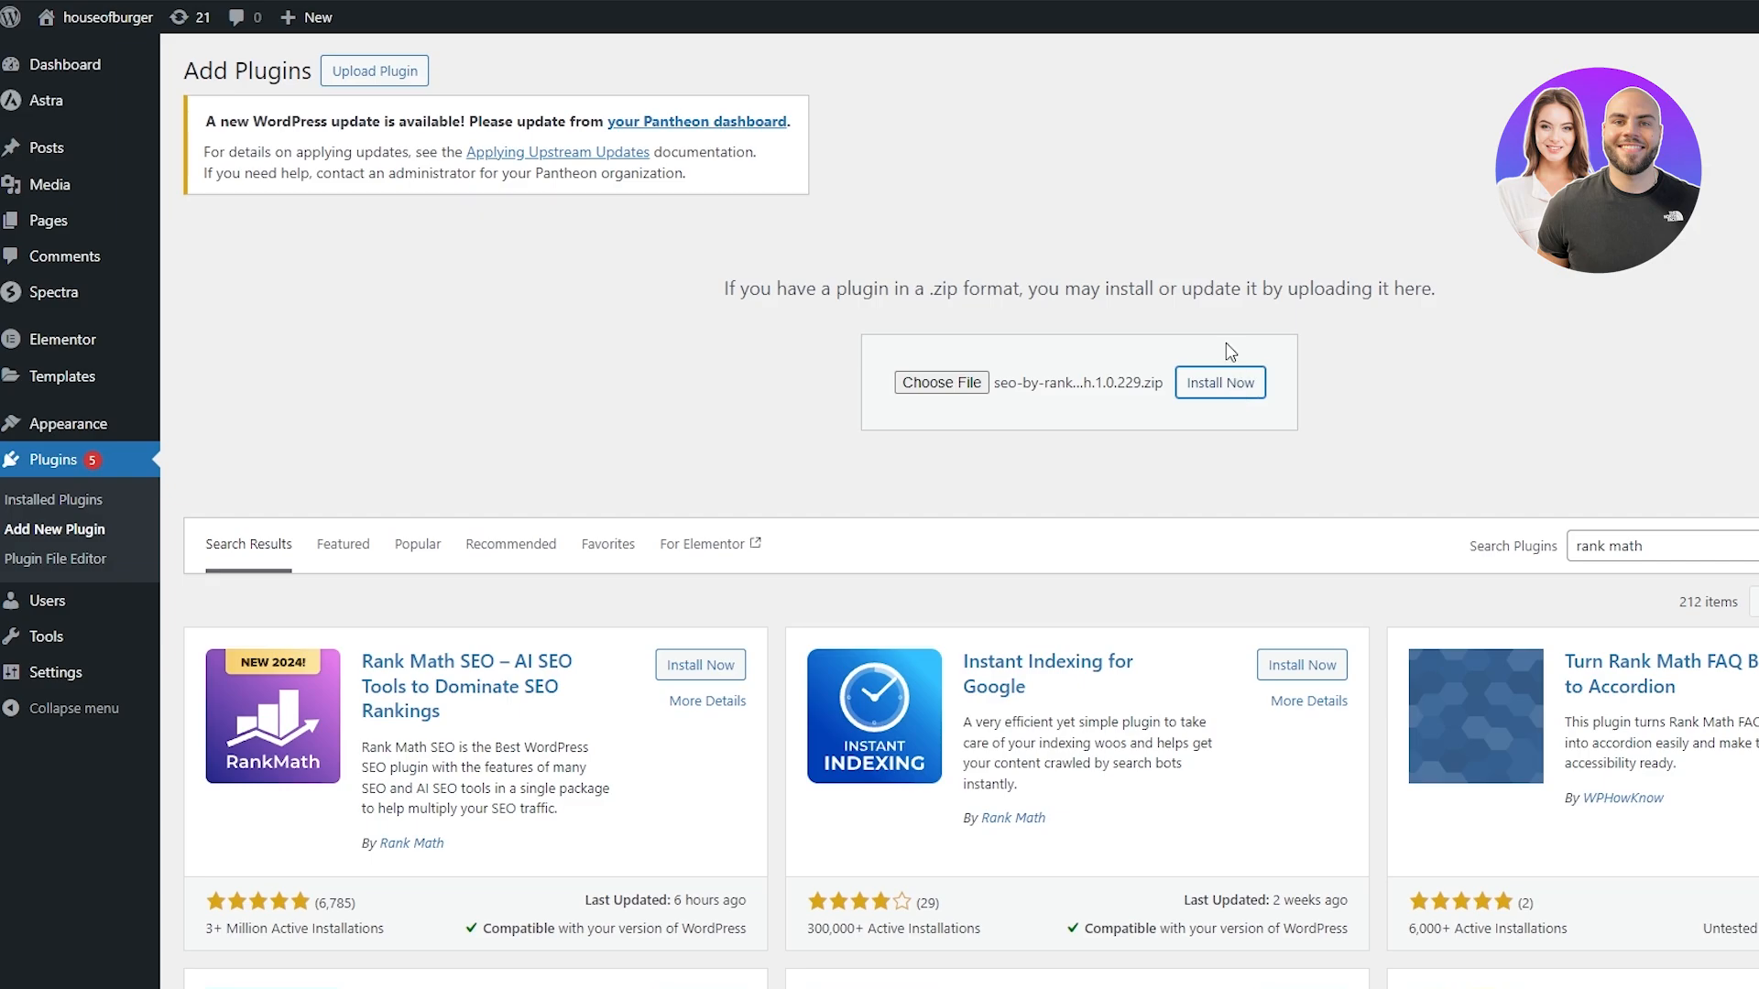
click(1188, 371)
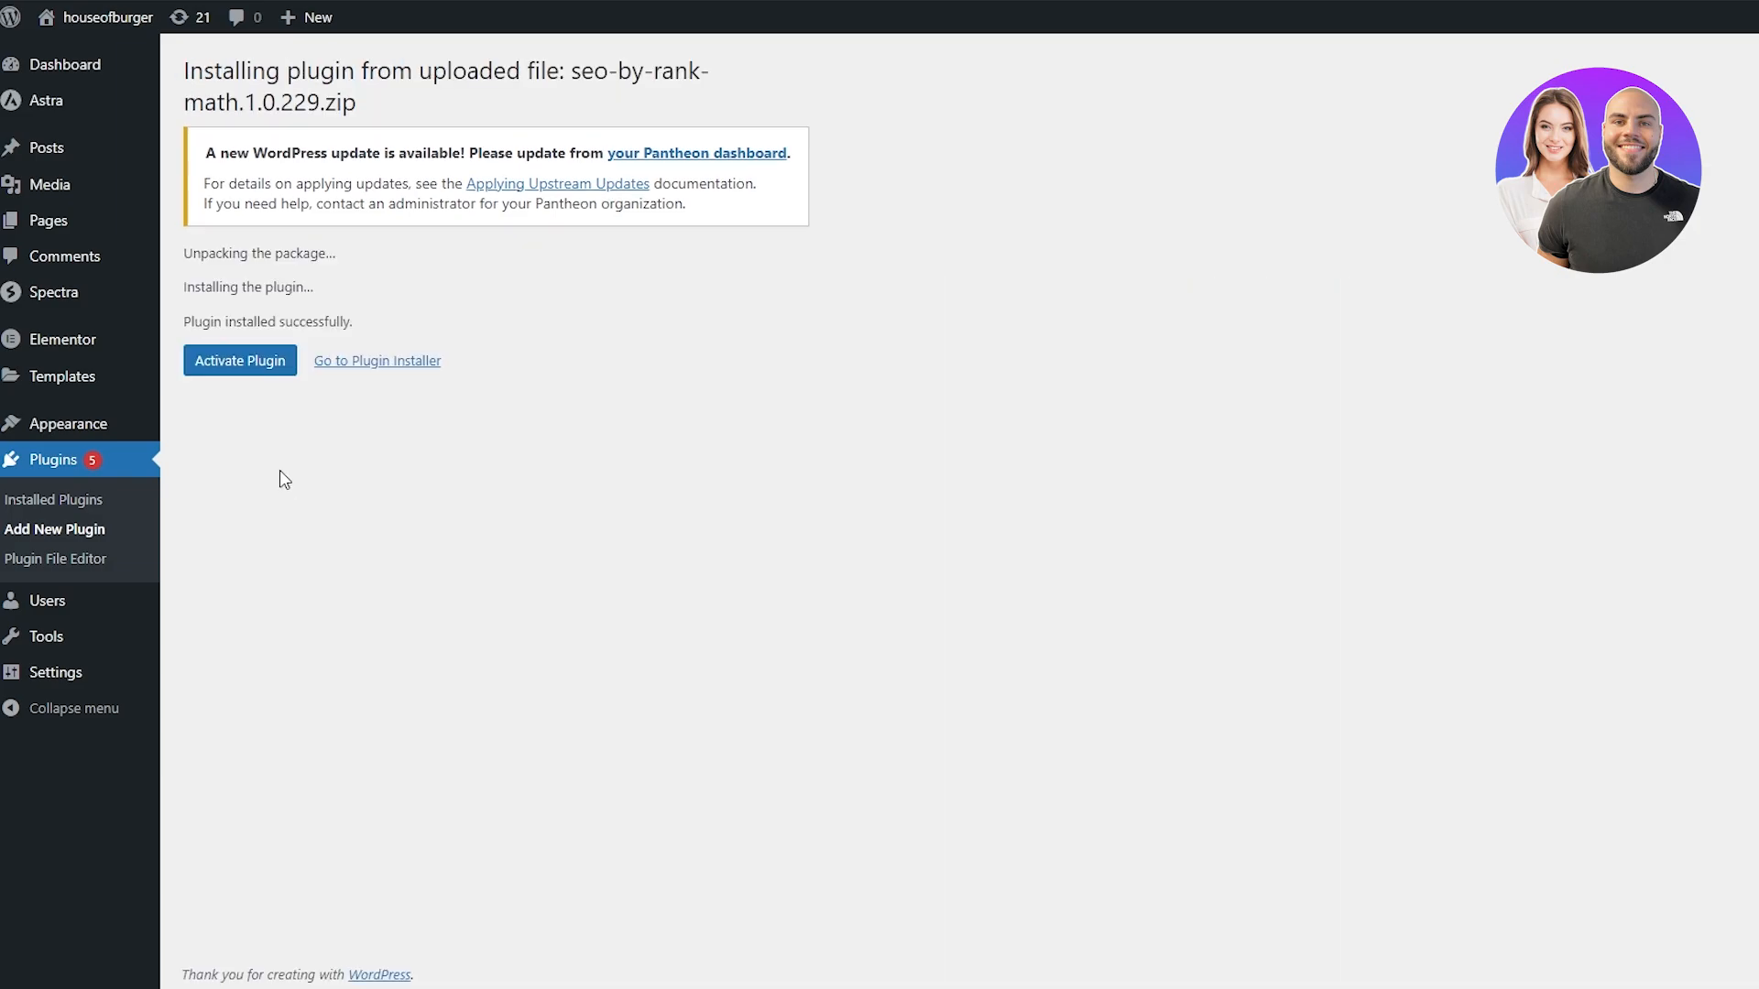
click(245, 383)
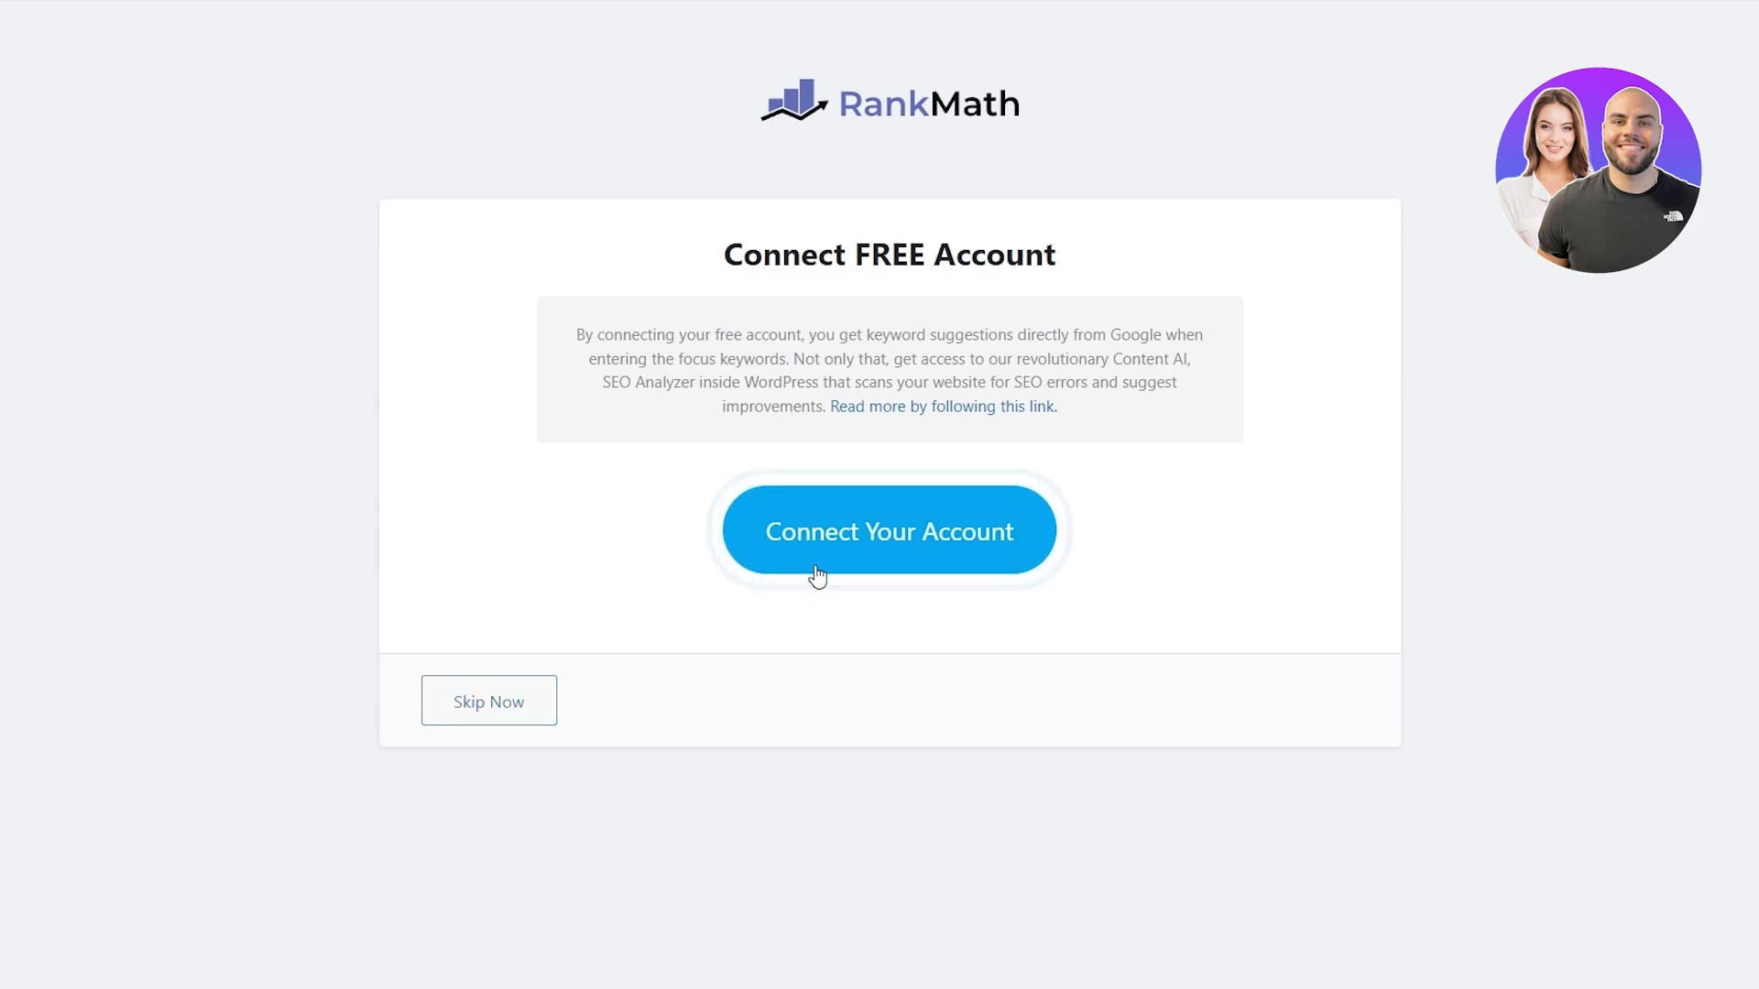
Look over the Content AI features on the Rank Math website, including its Elementor and Divi integrations
click(873, 573)
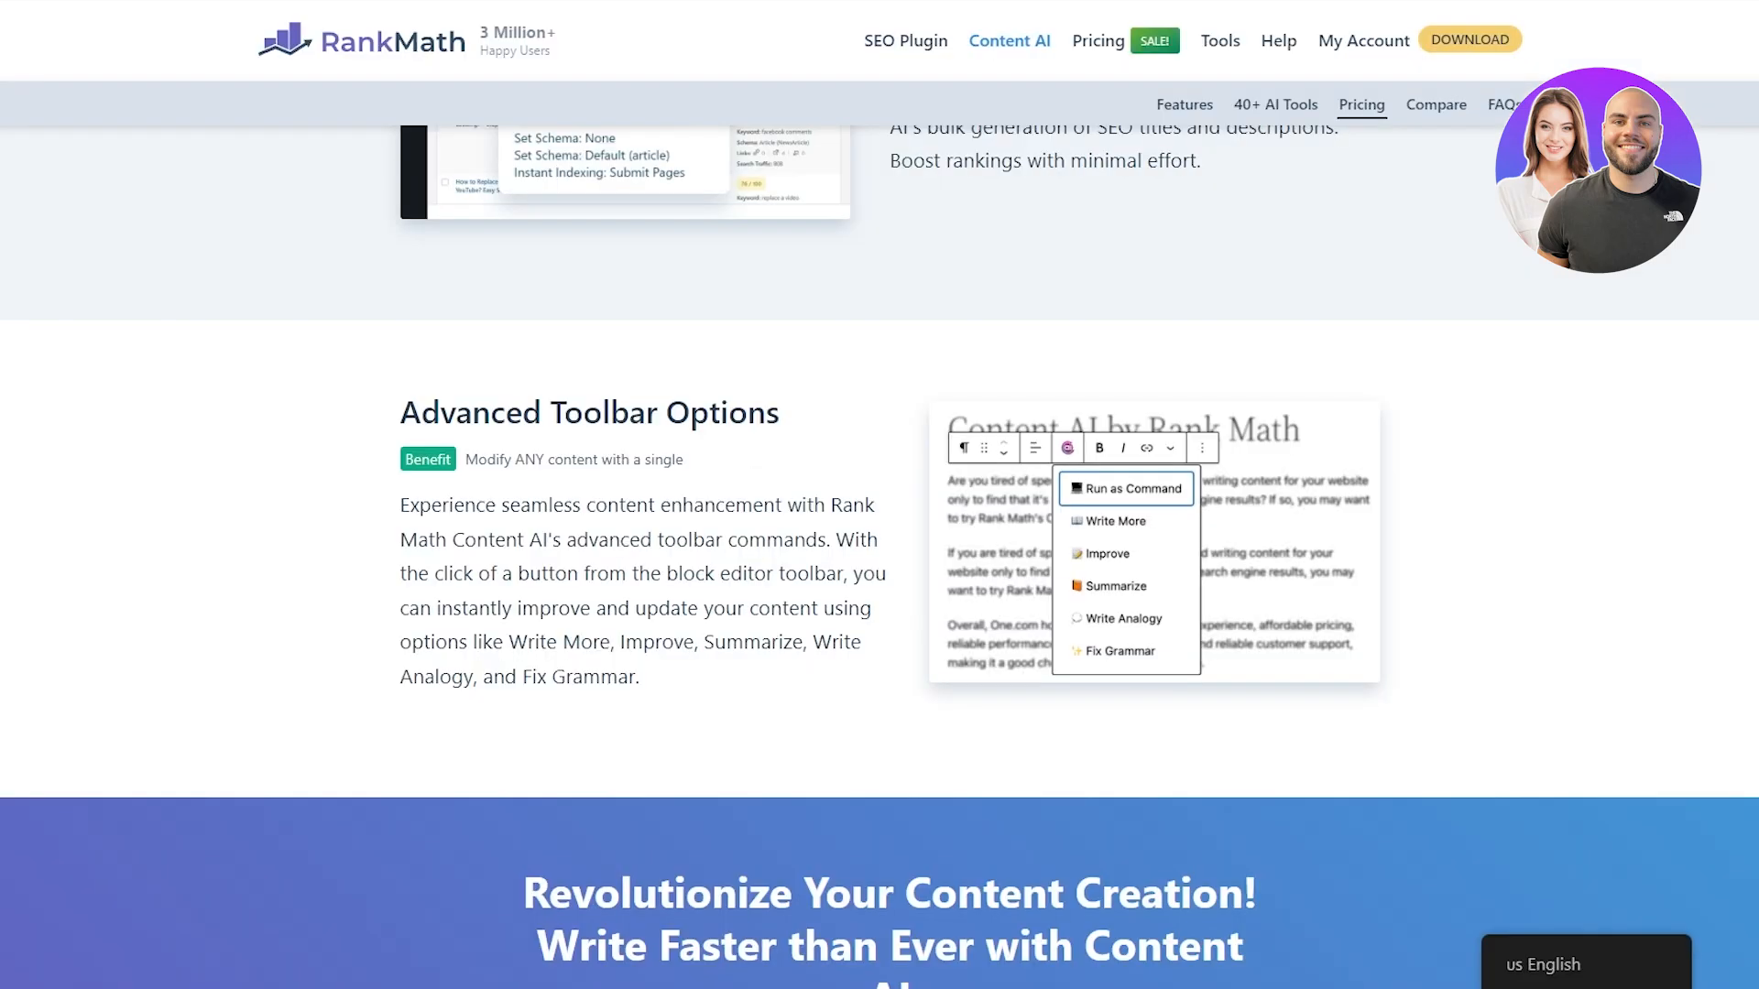
scroll(678, 504, up, 10)
scroll(1429, 357, up, 7)
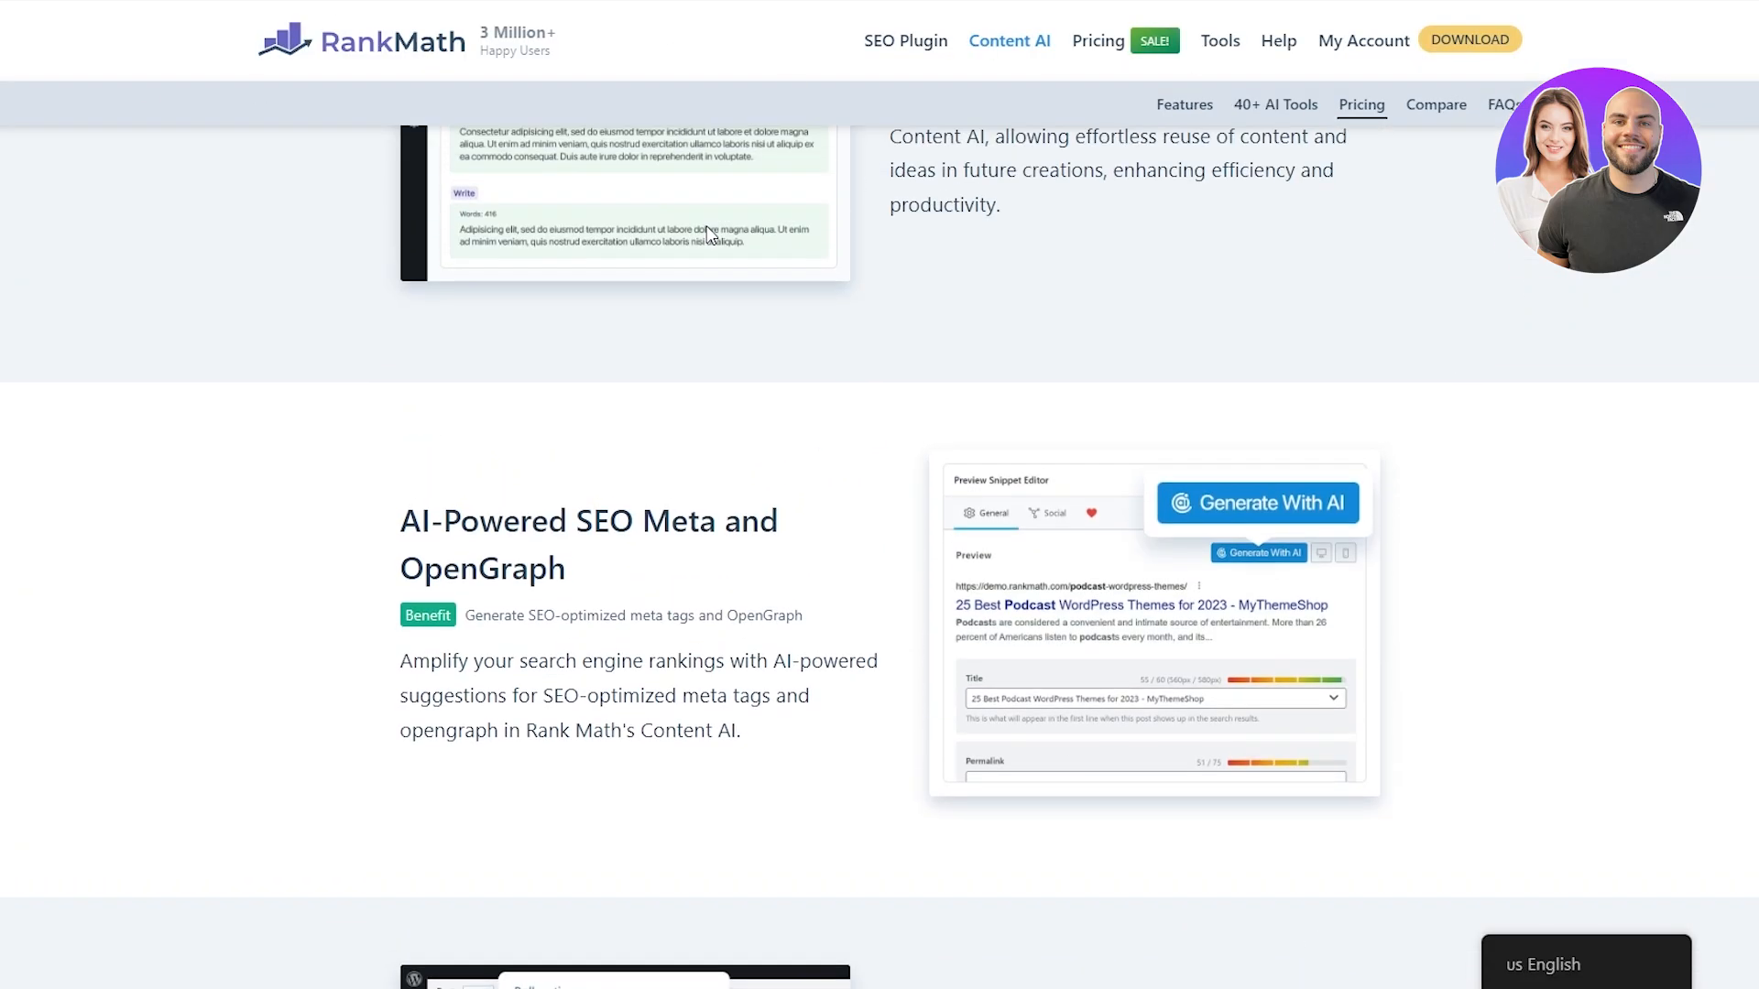
scroll(1430, 357, up, 4)
scroll(1434, 348, up, 4)
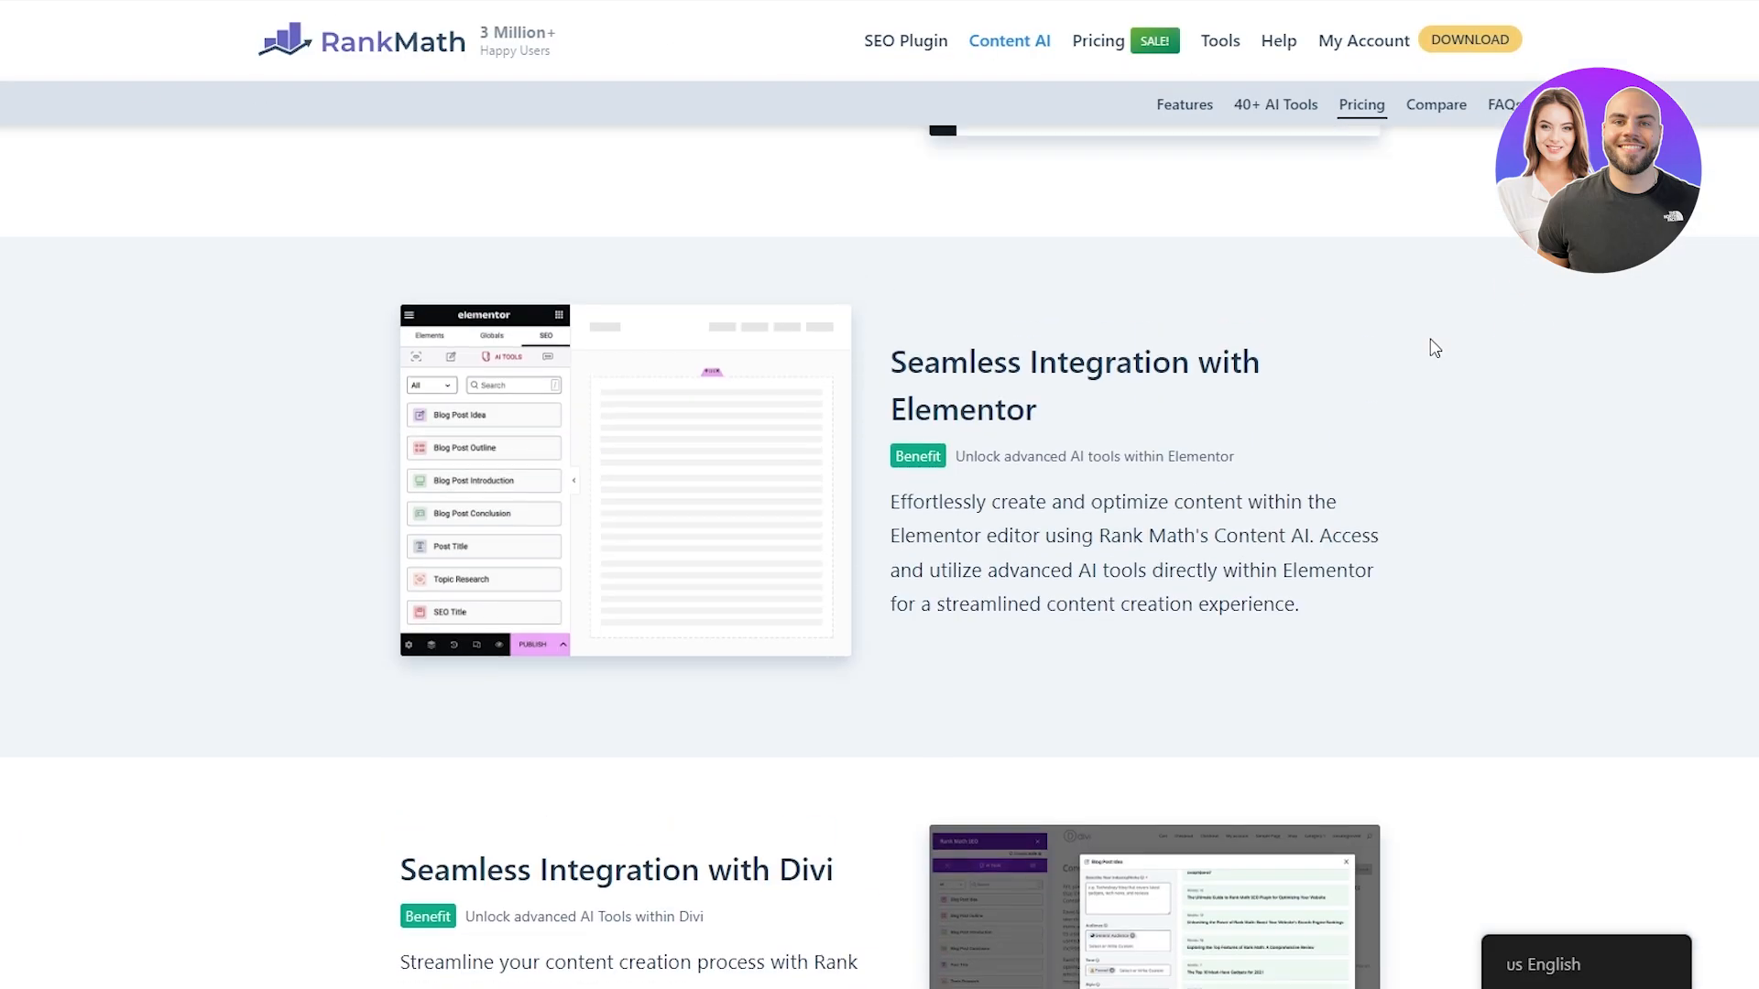
Register a Rank Math account through Google and connect it by activating the Rank Math Free Plan for the site
click(1351, 44)
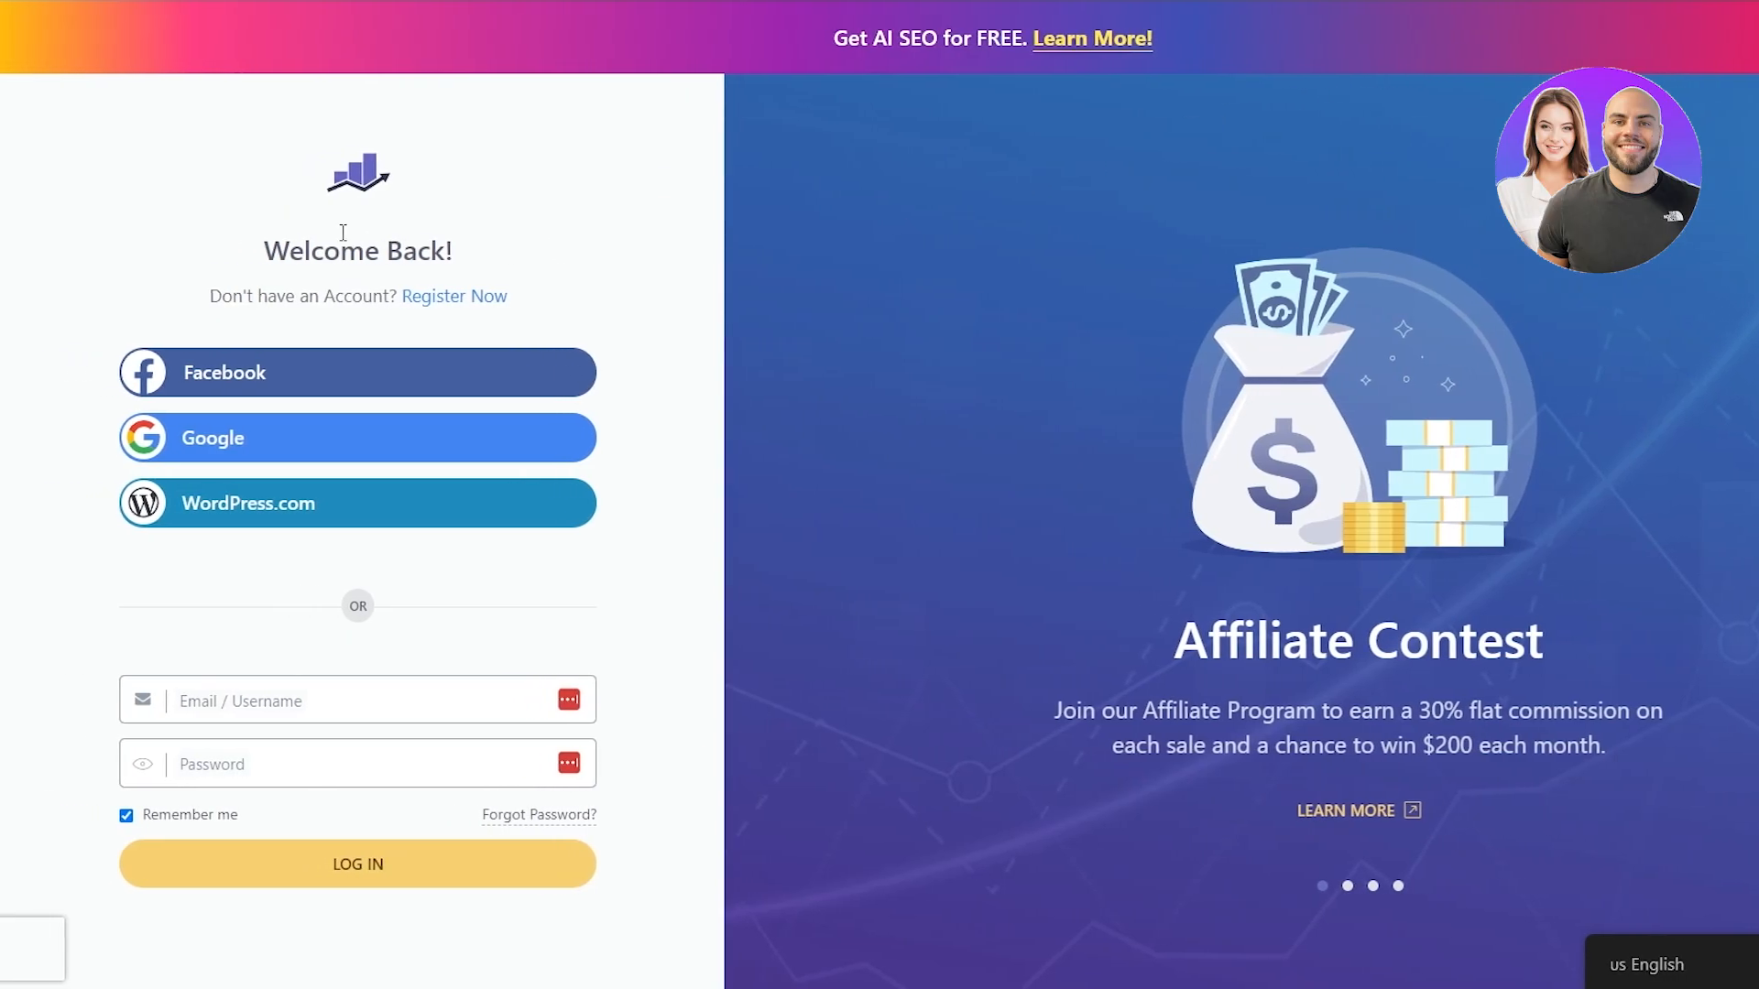
drag(264, 250, 459, 271)
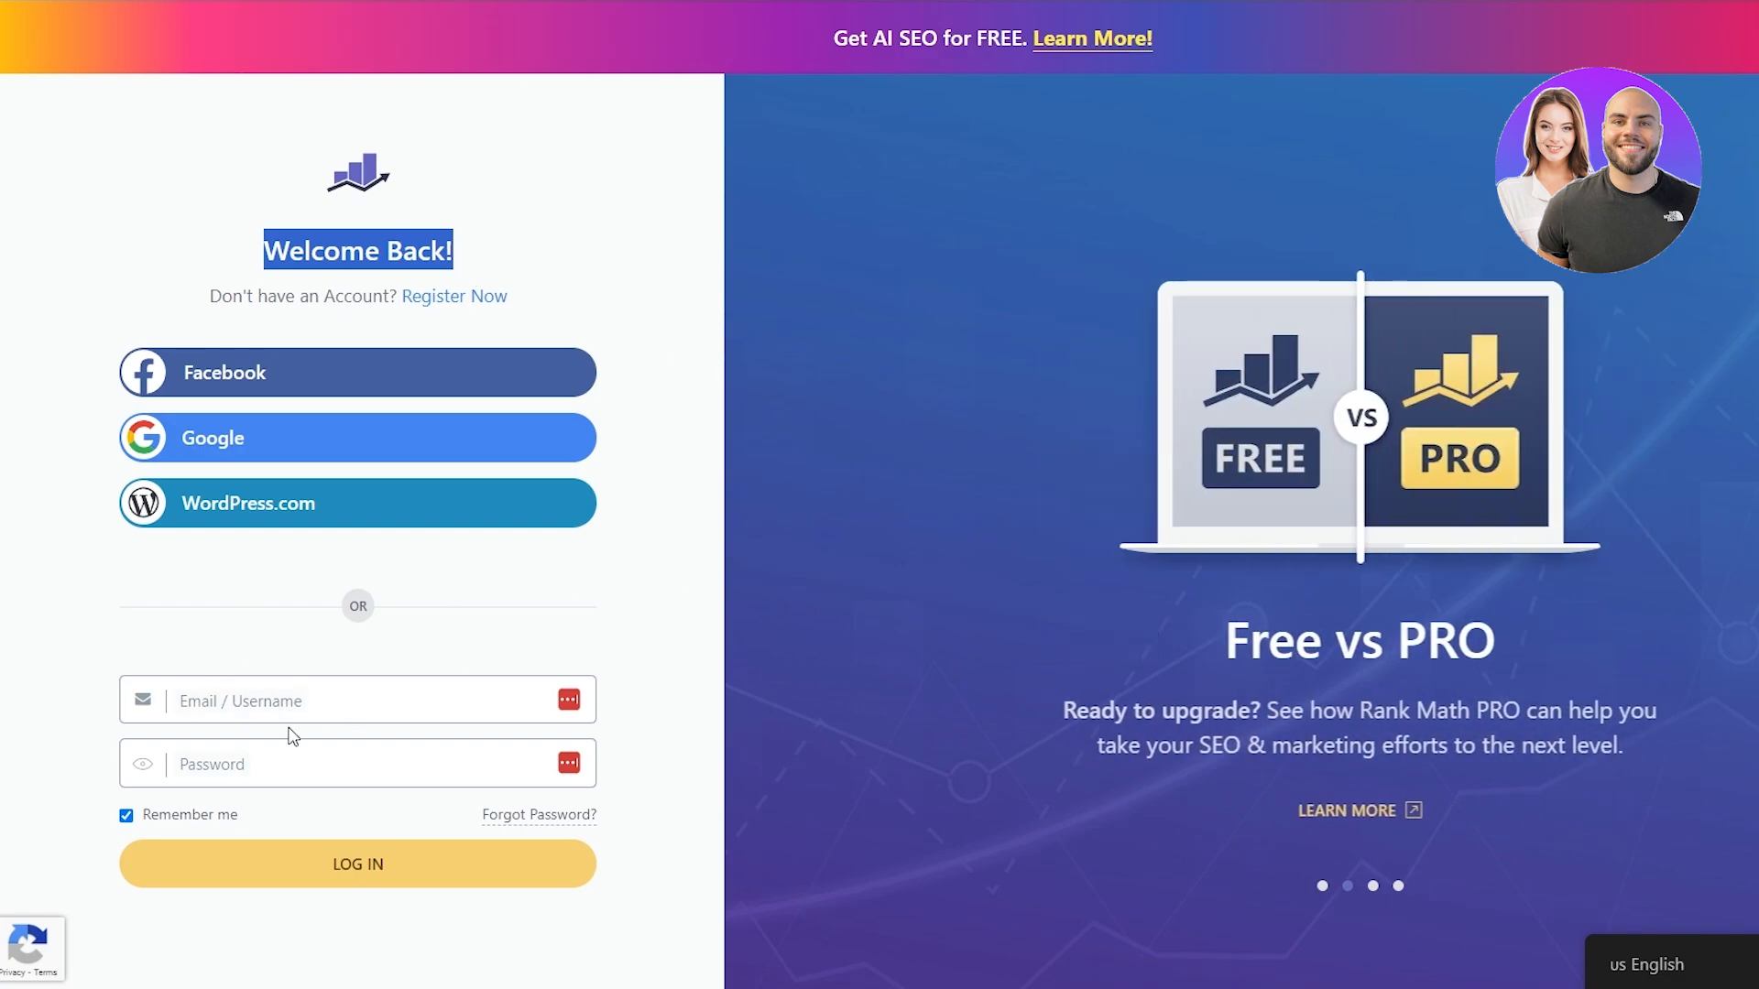
click(256, 577)
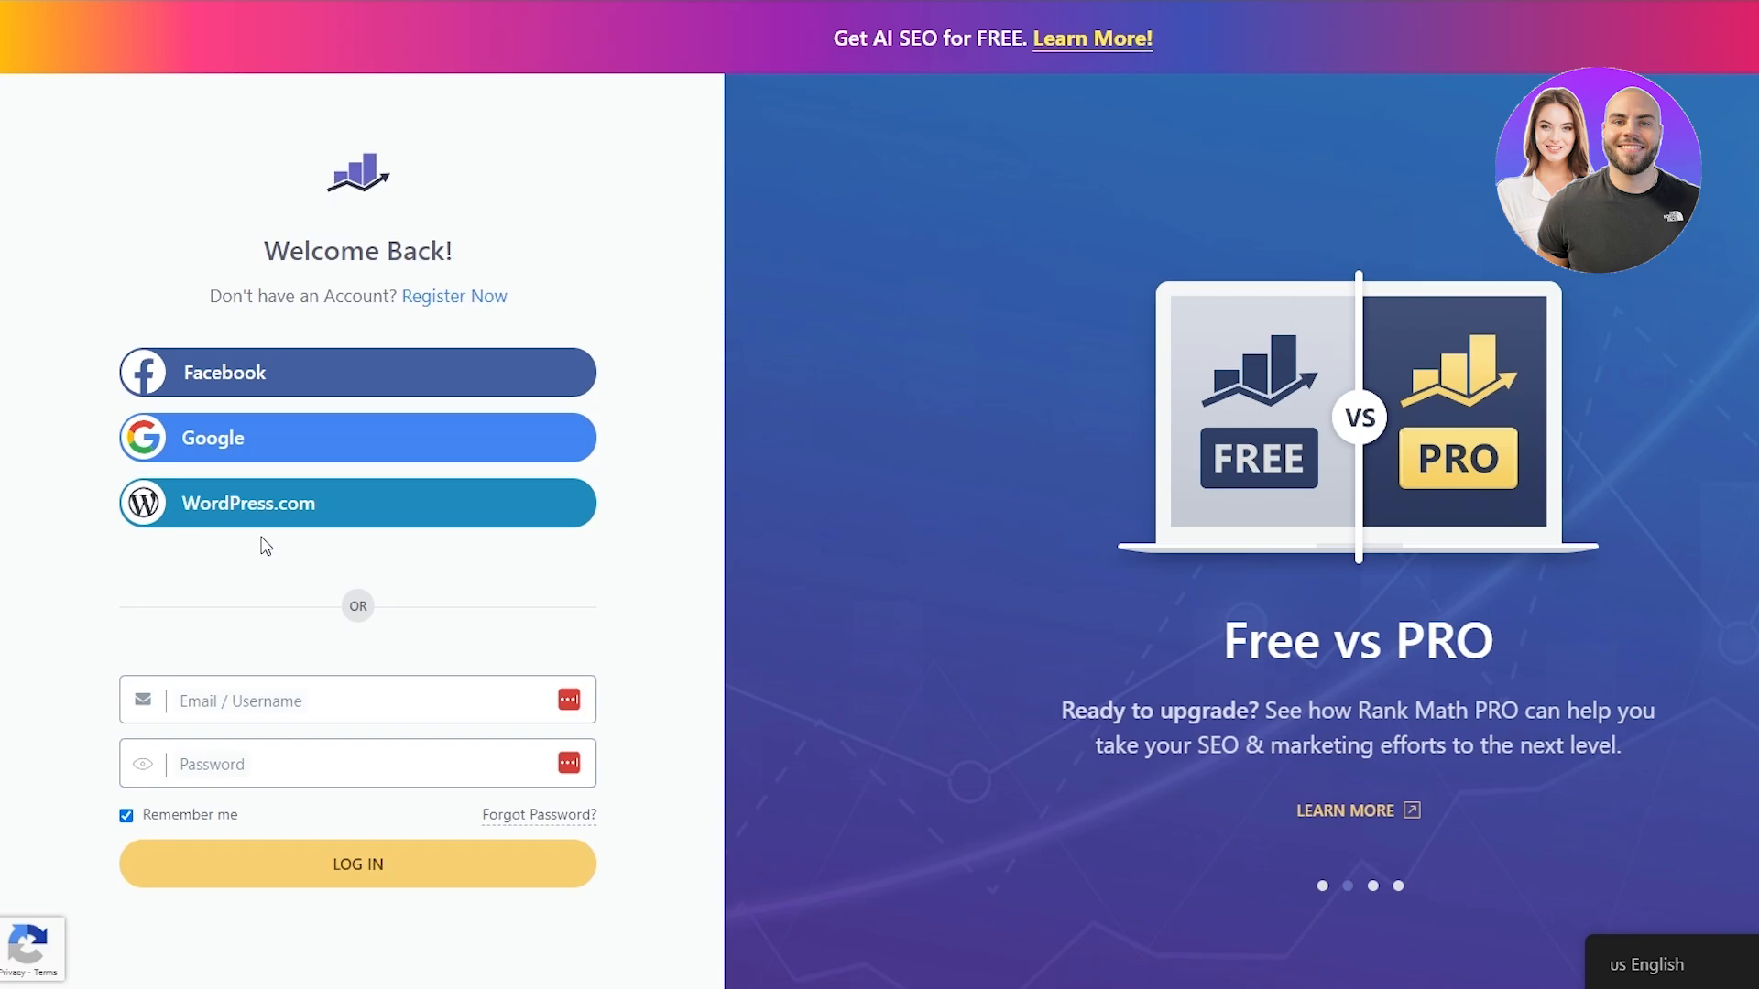
click(212, 458)
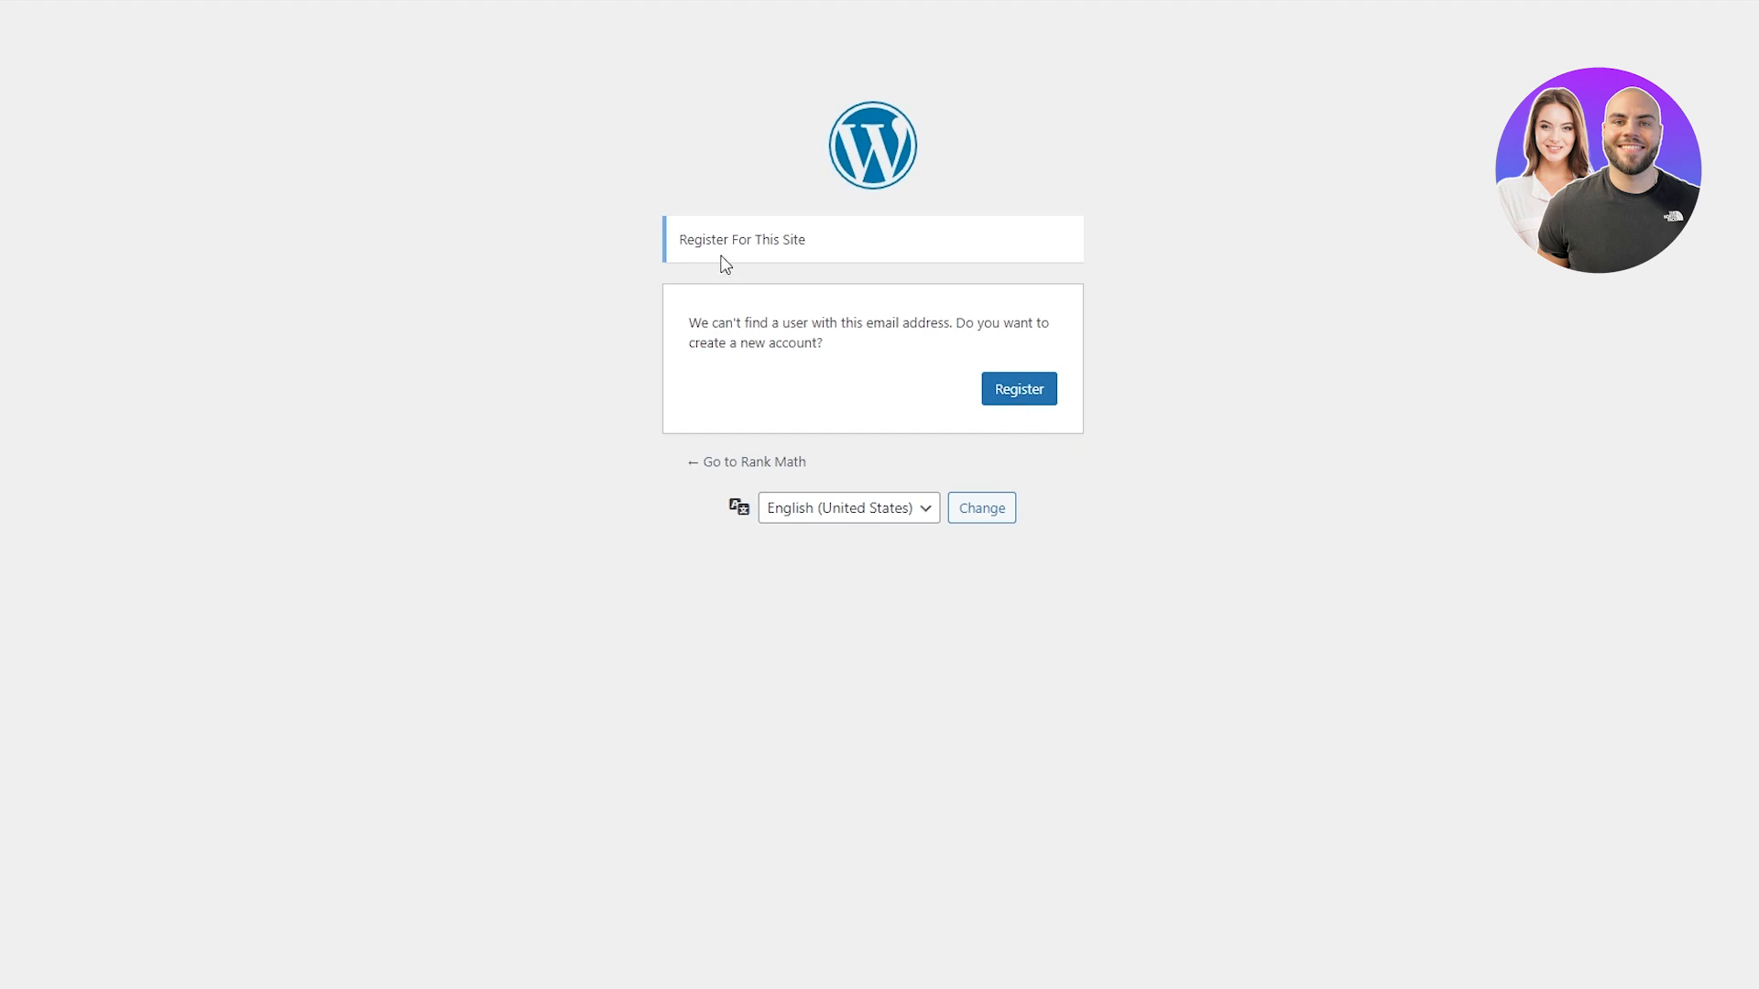
click(1022, 388)
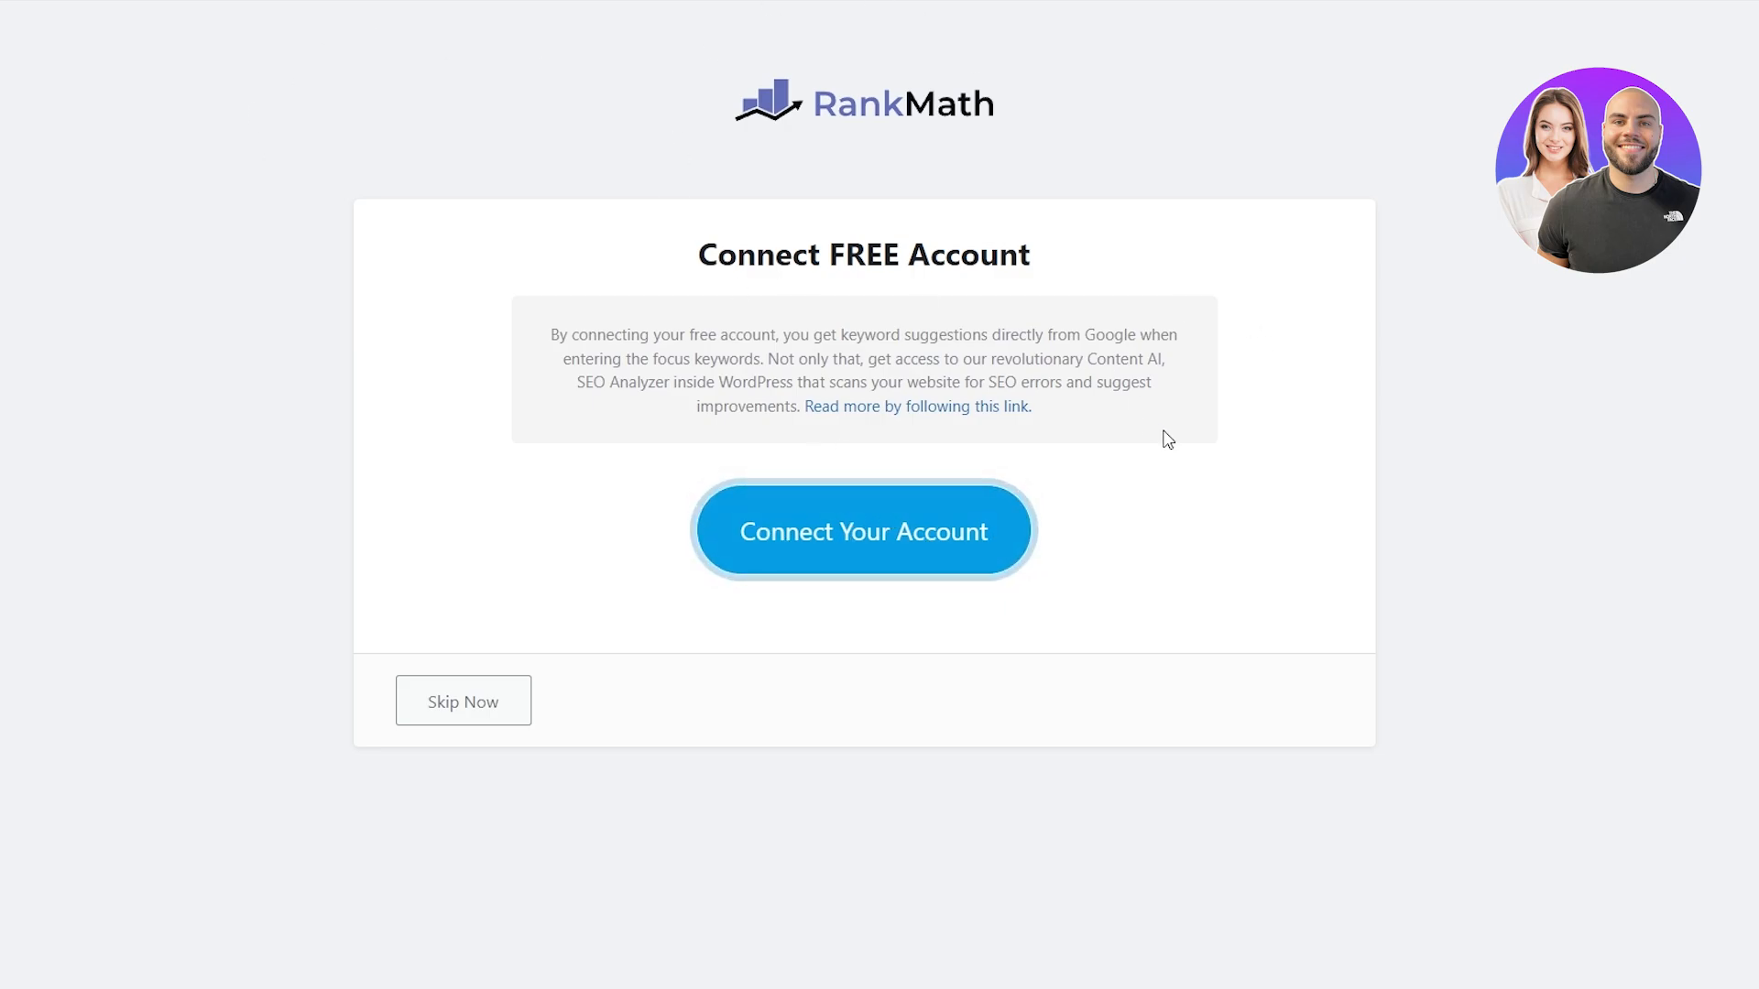
click(824, 534)
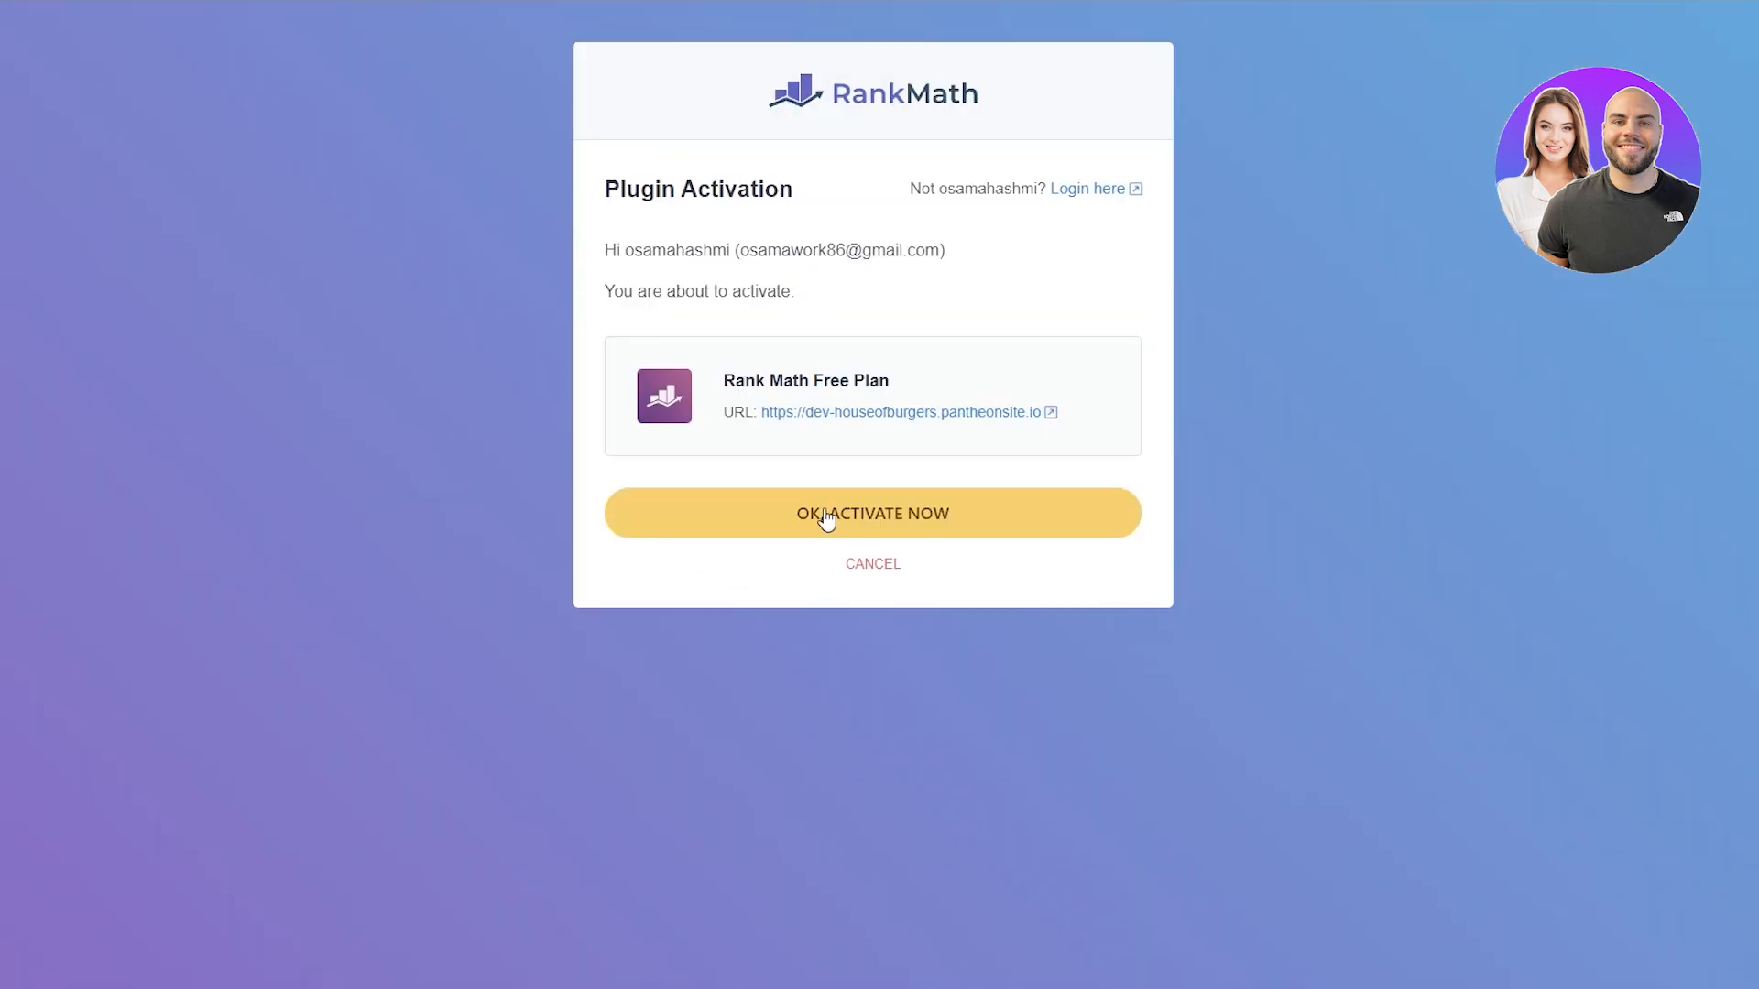
click(876, 513)
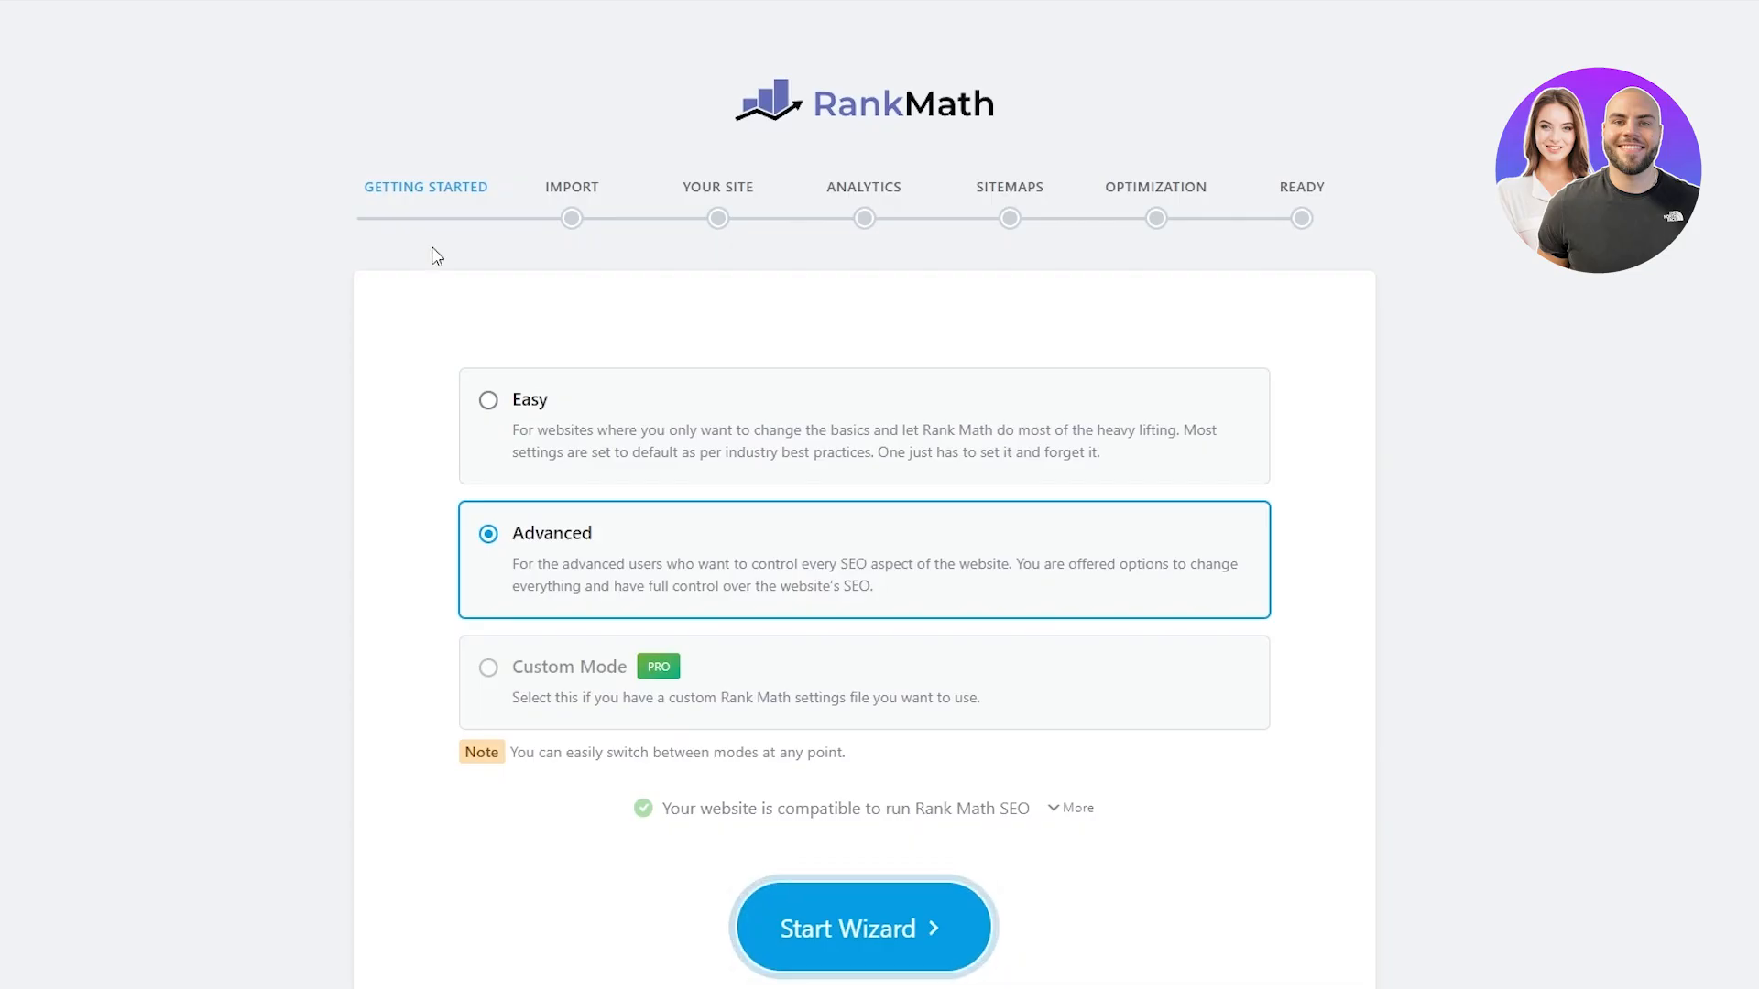
Start the Rank Math setup wizard in Advanced mode and skip importing SEO settings from other plugins
scroll(1041, 188, down, 1)
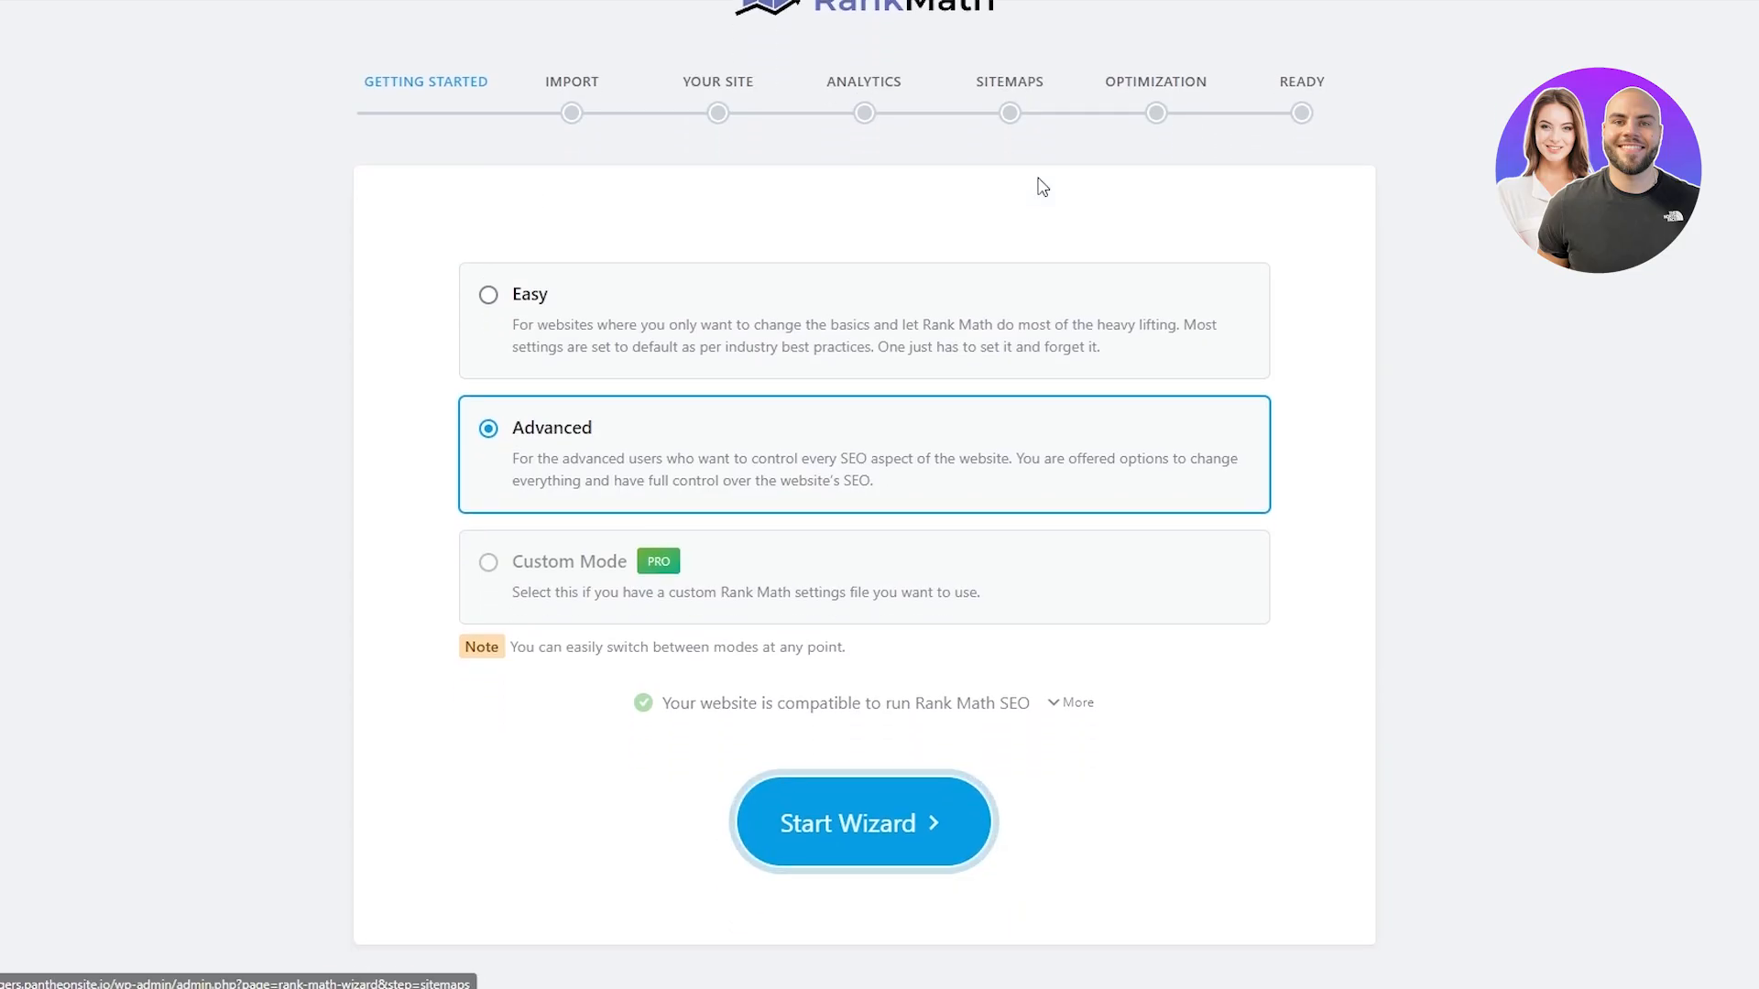
scroll(339, 470, up, 1)
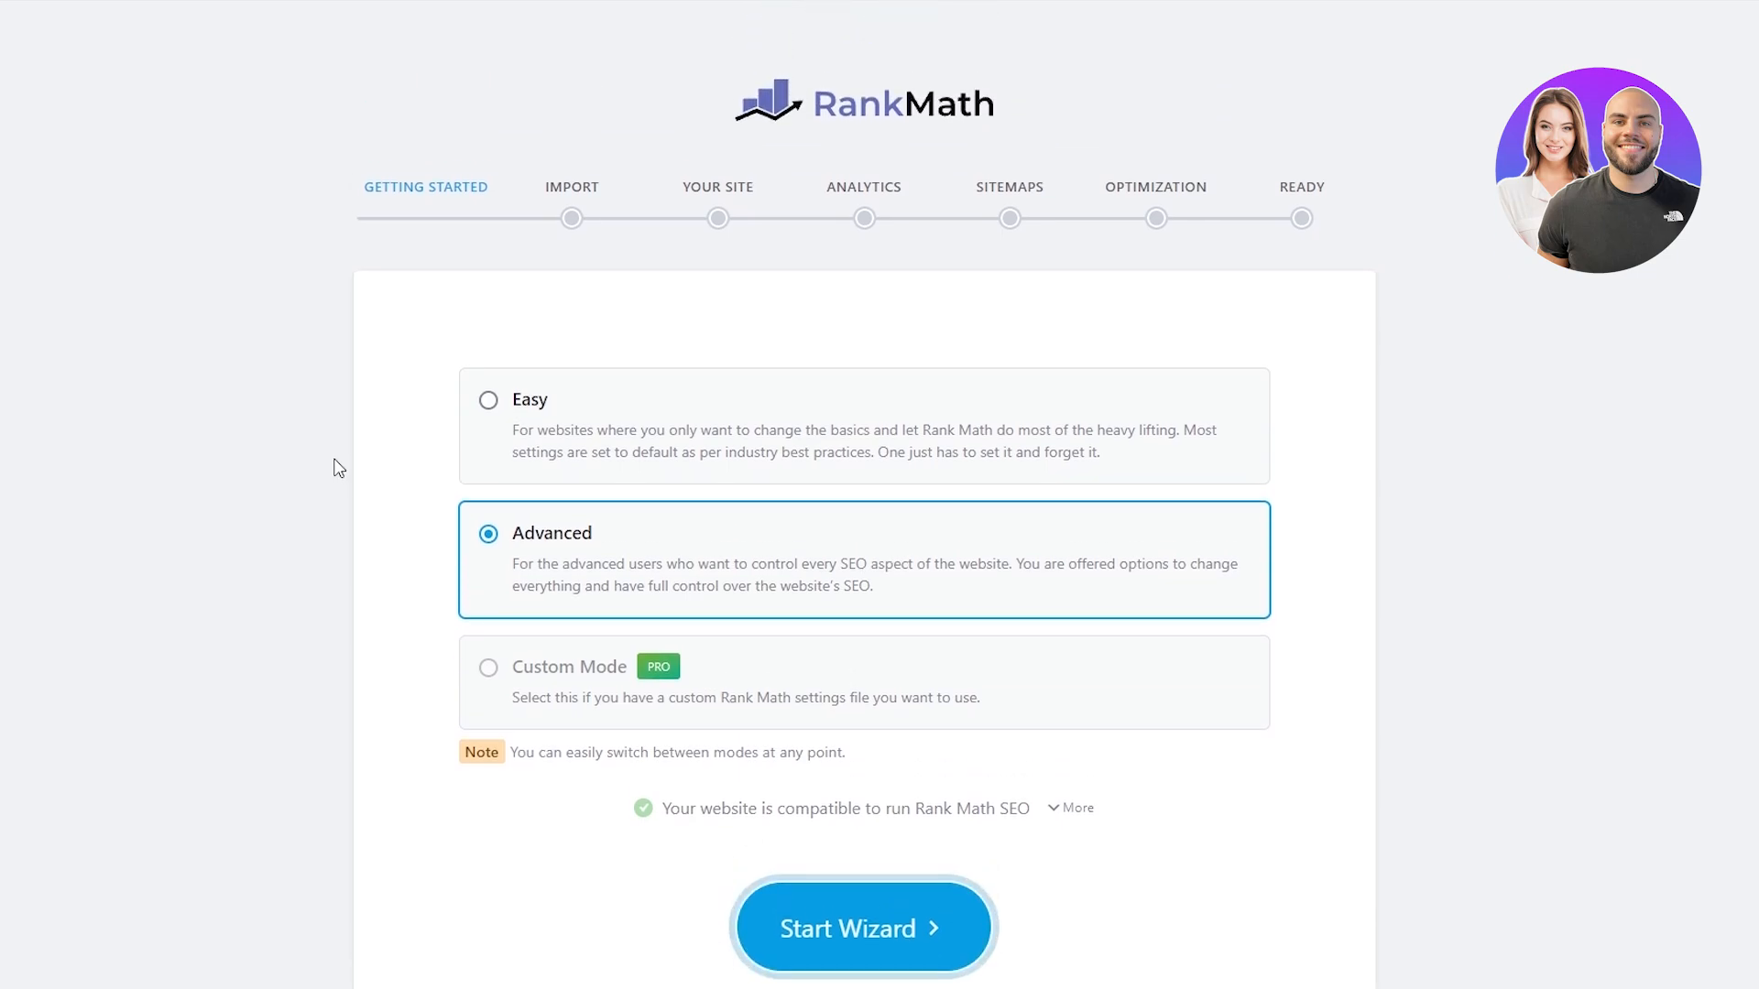
scroll(1402, 275, down, 1)
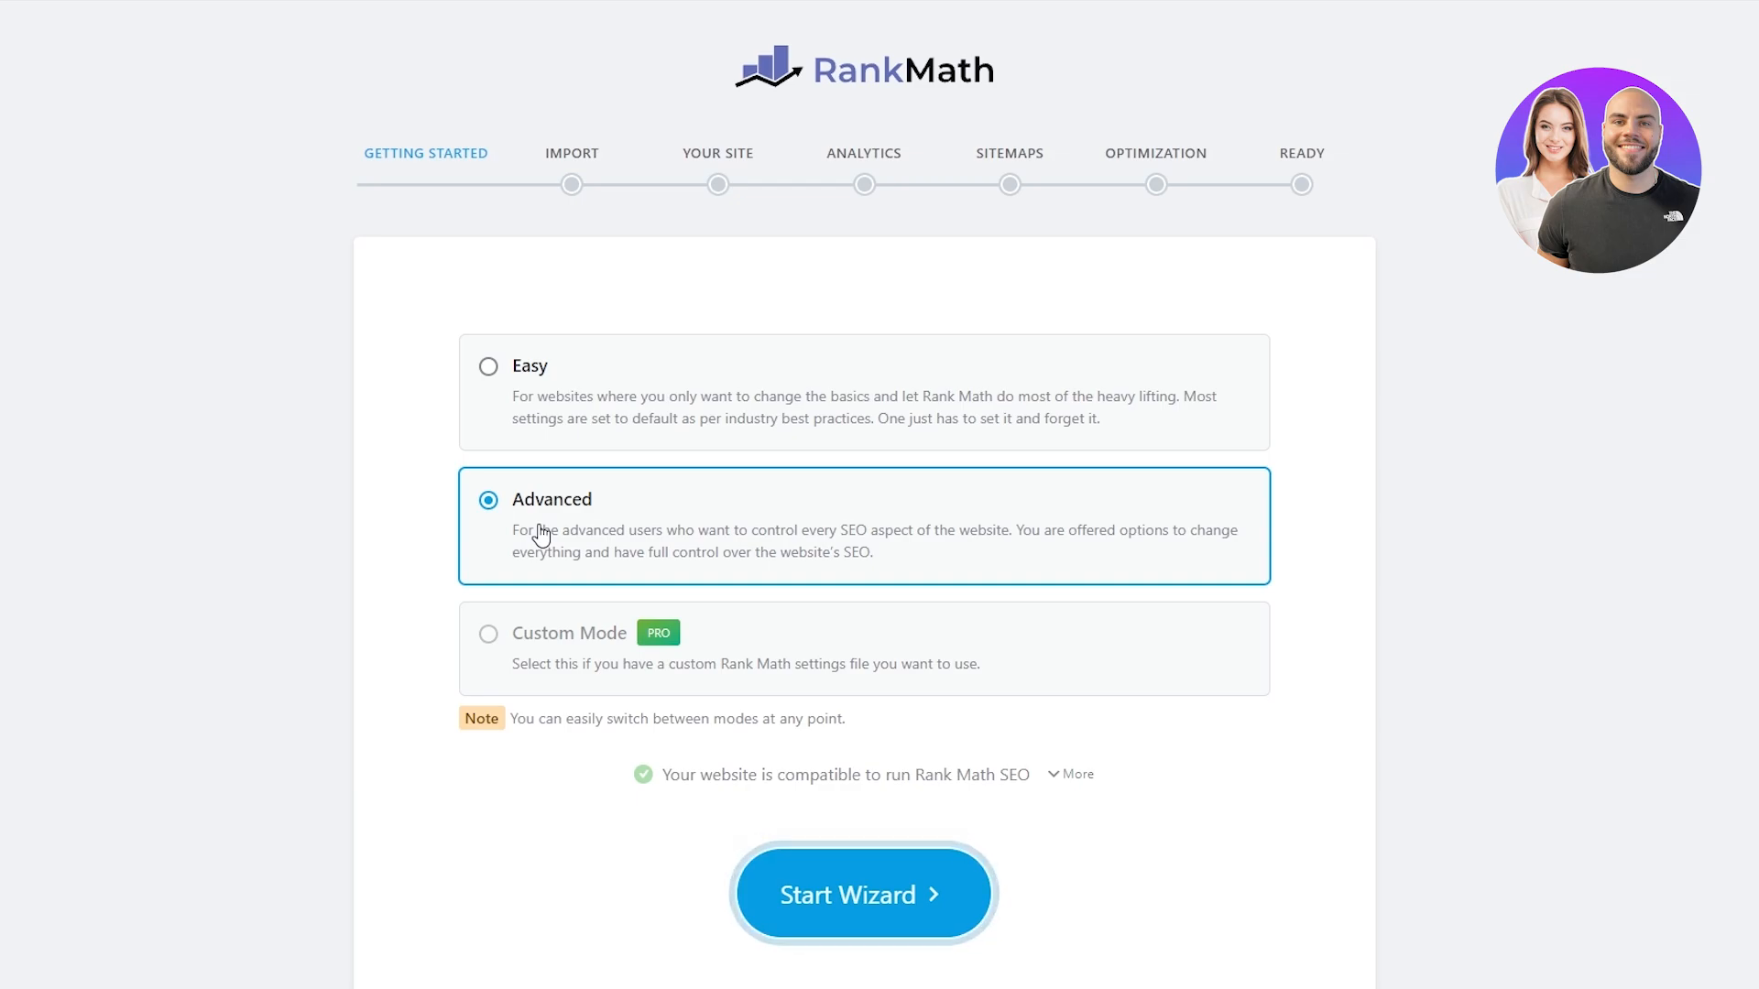
click(871, 895)
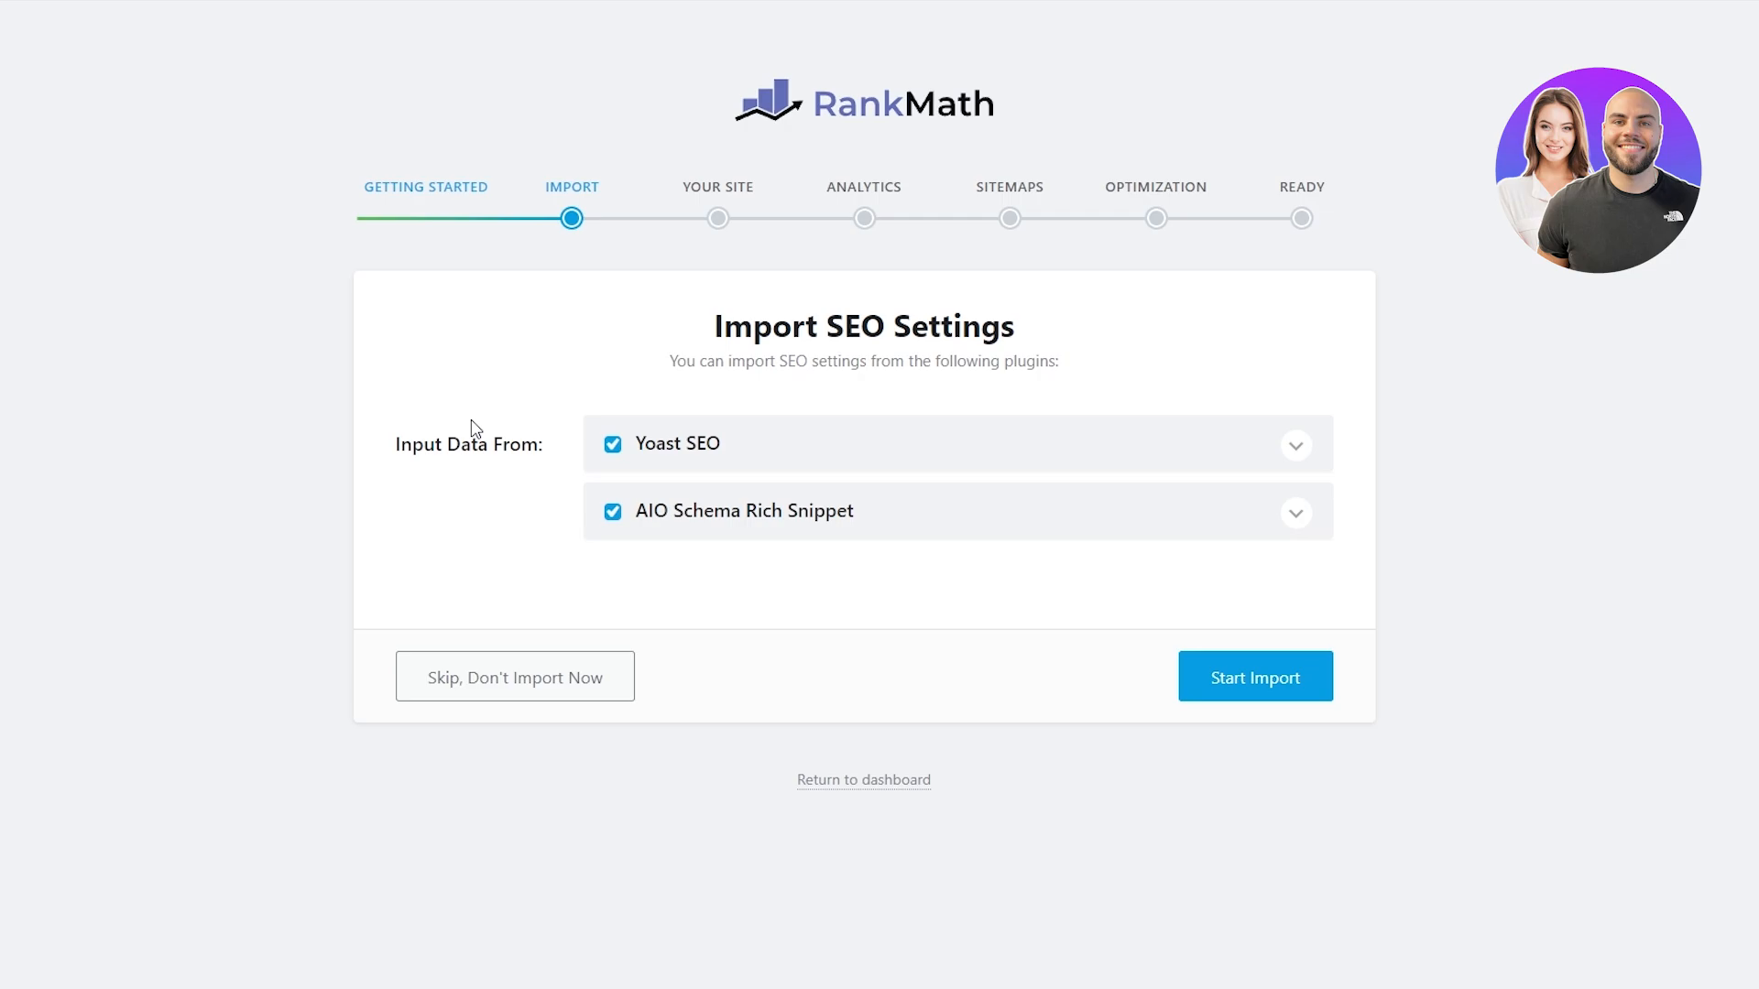
drag(394, 447, 554, 452)
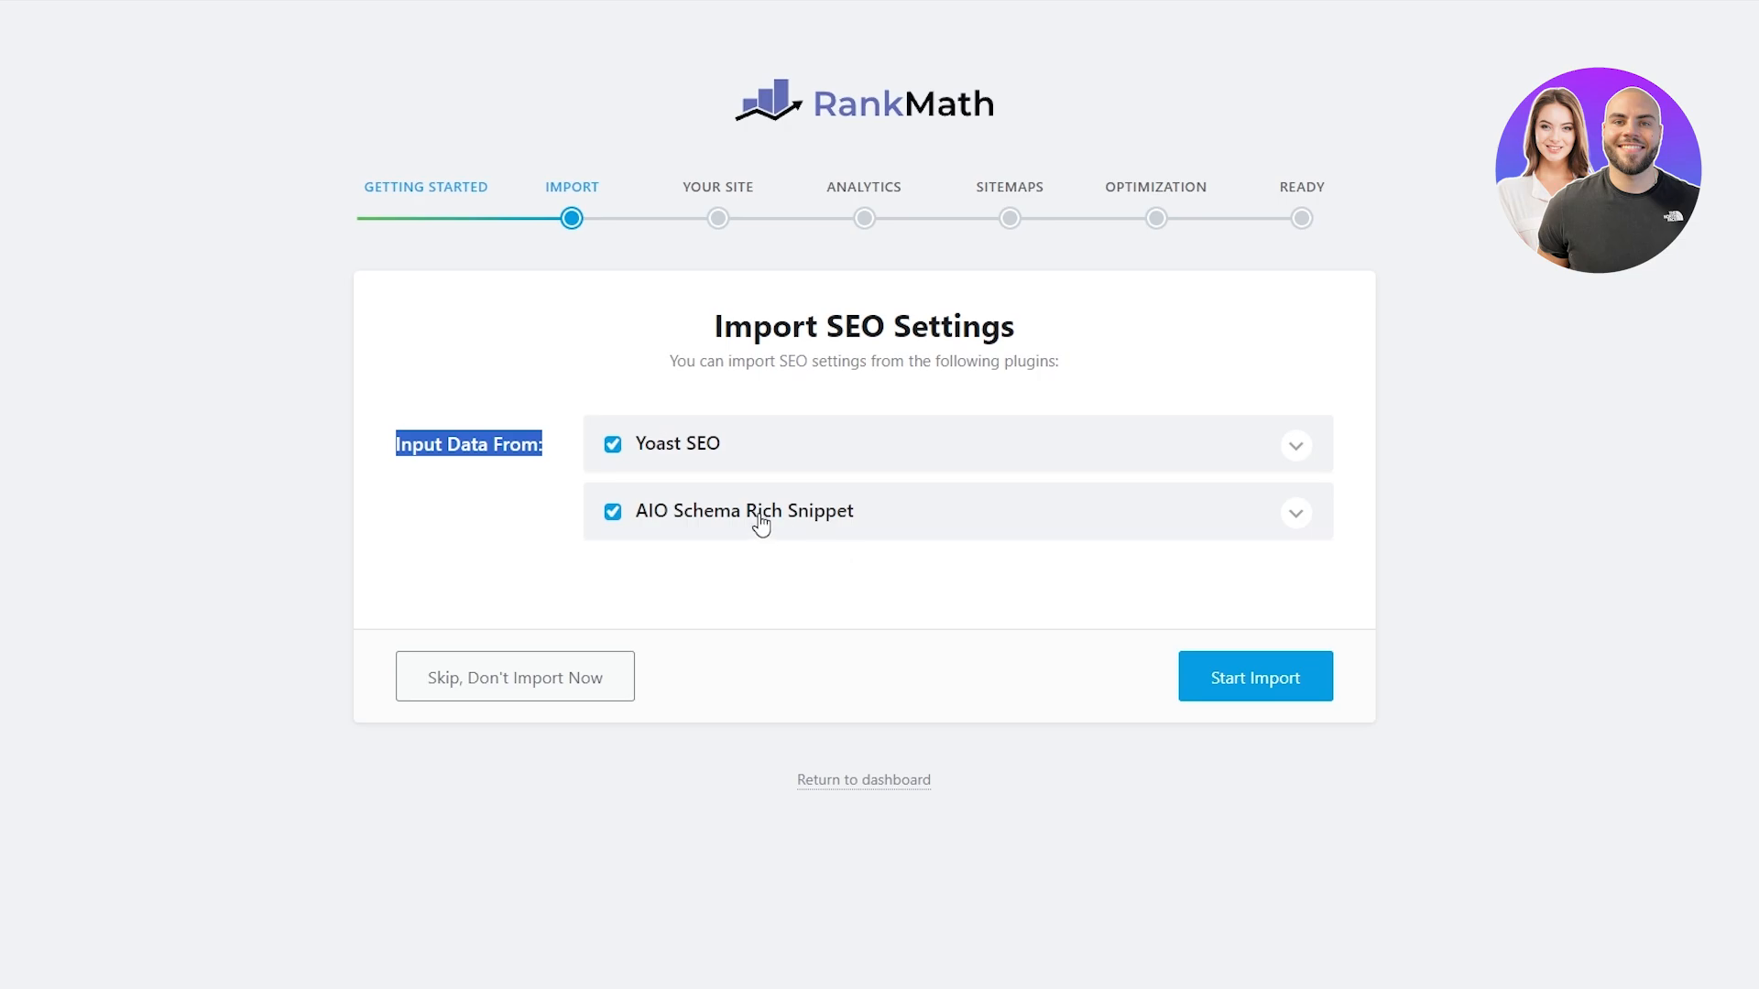
click(502, 702)
Review the Your Website fields of the setup wizard, from site type and names to the Google logo and default social share image
scroll(502, 703, down, 3)
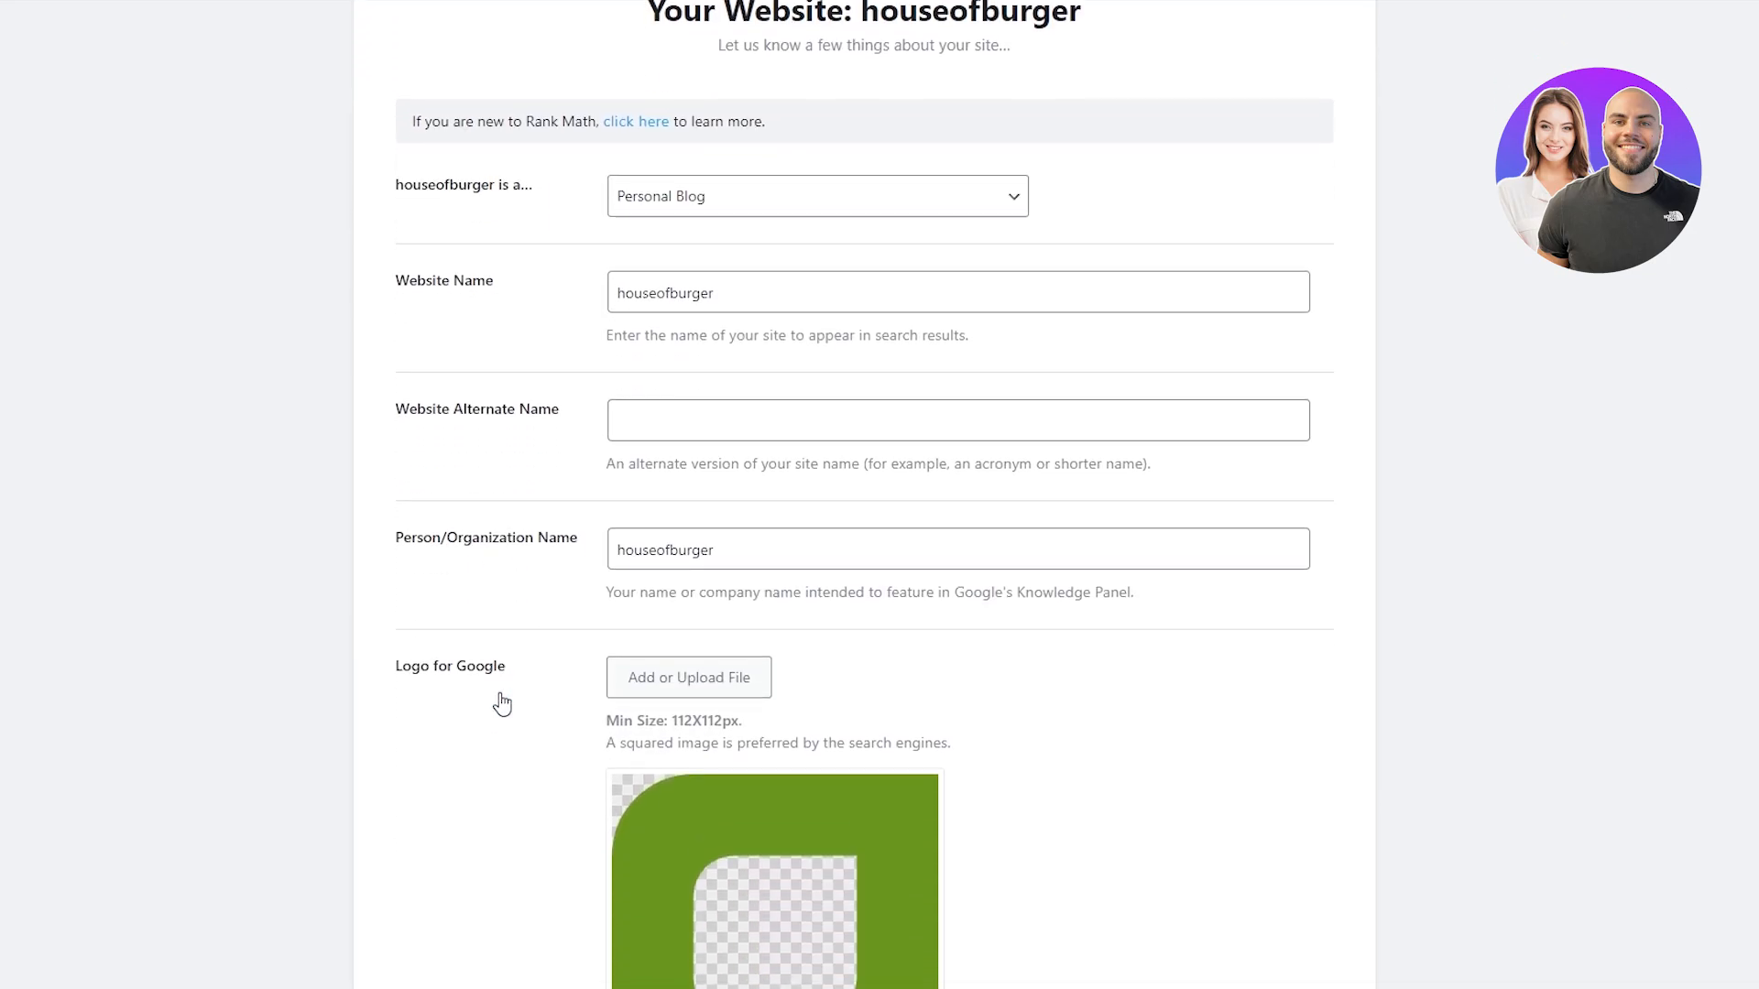
scroll(499, 704, down, 1)
scroll(433, 322, up, 1)
click(519, 198)
scroll(518, 566, down, 1)
scroll(523, 576, down, 2)
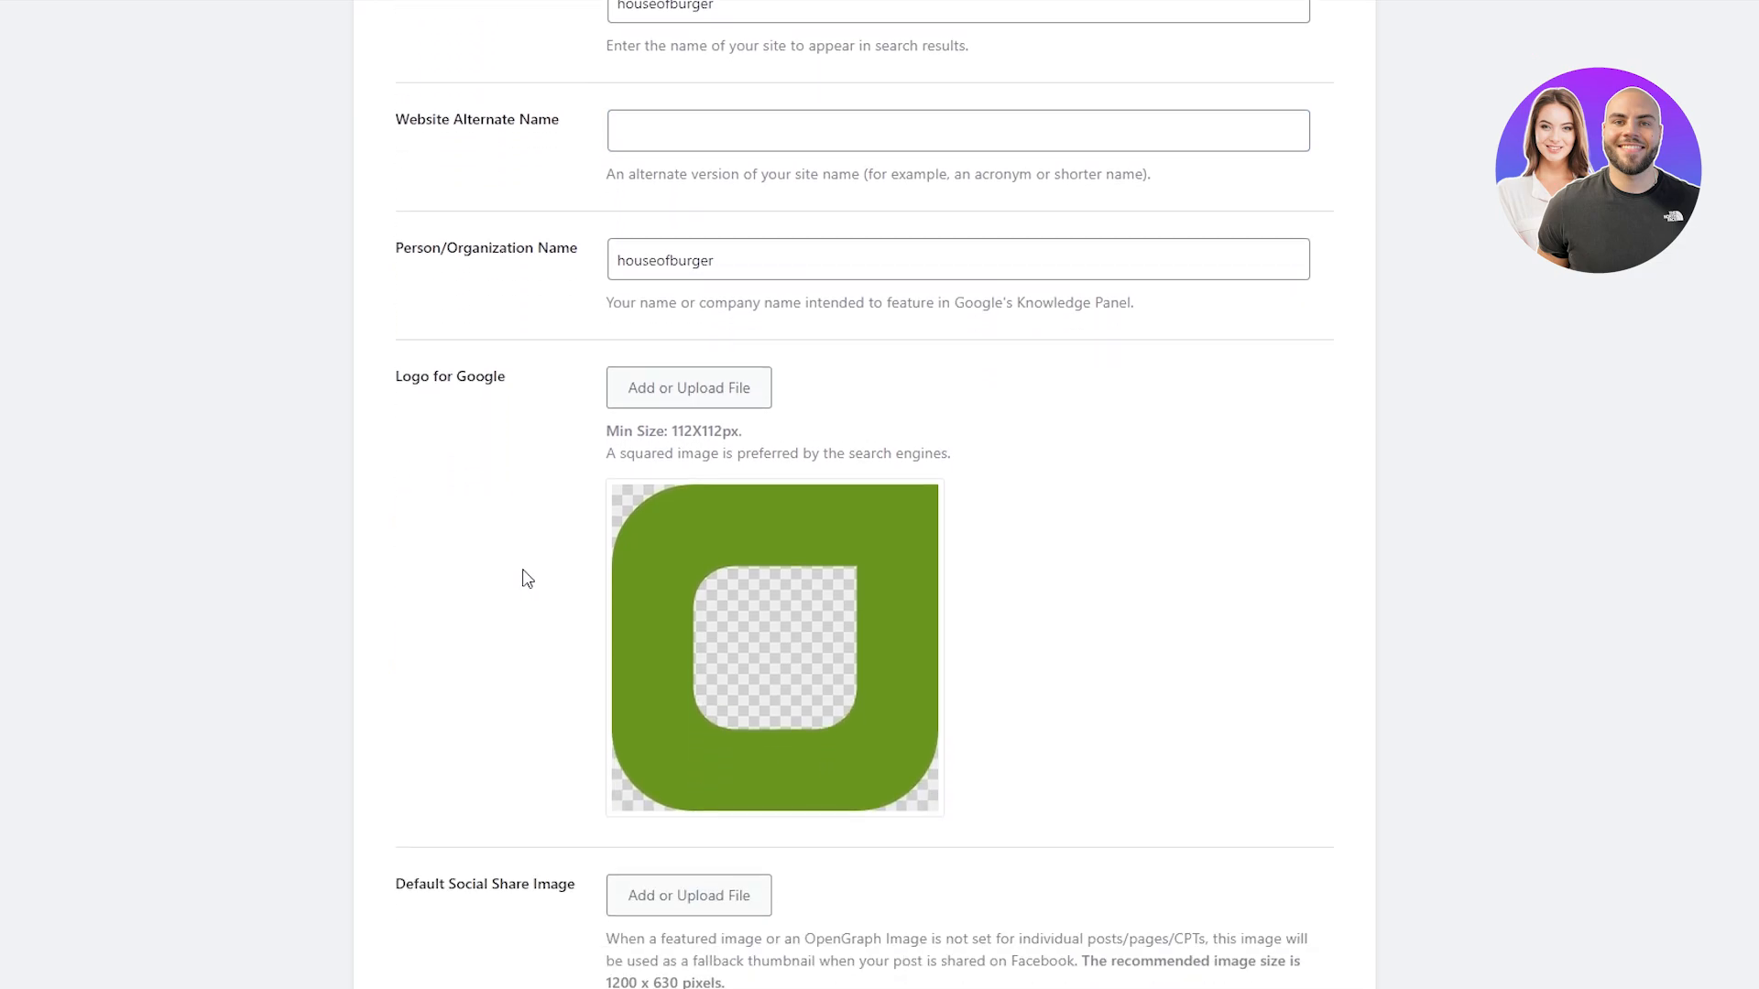
scroll(525, 578, down, 3)
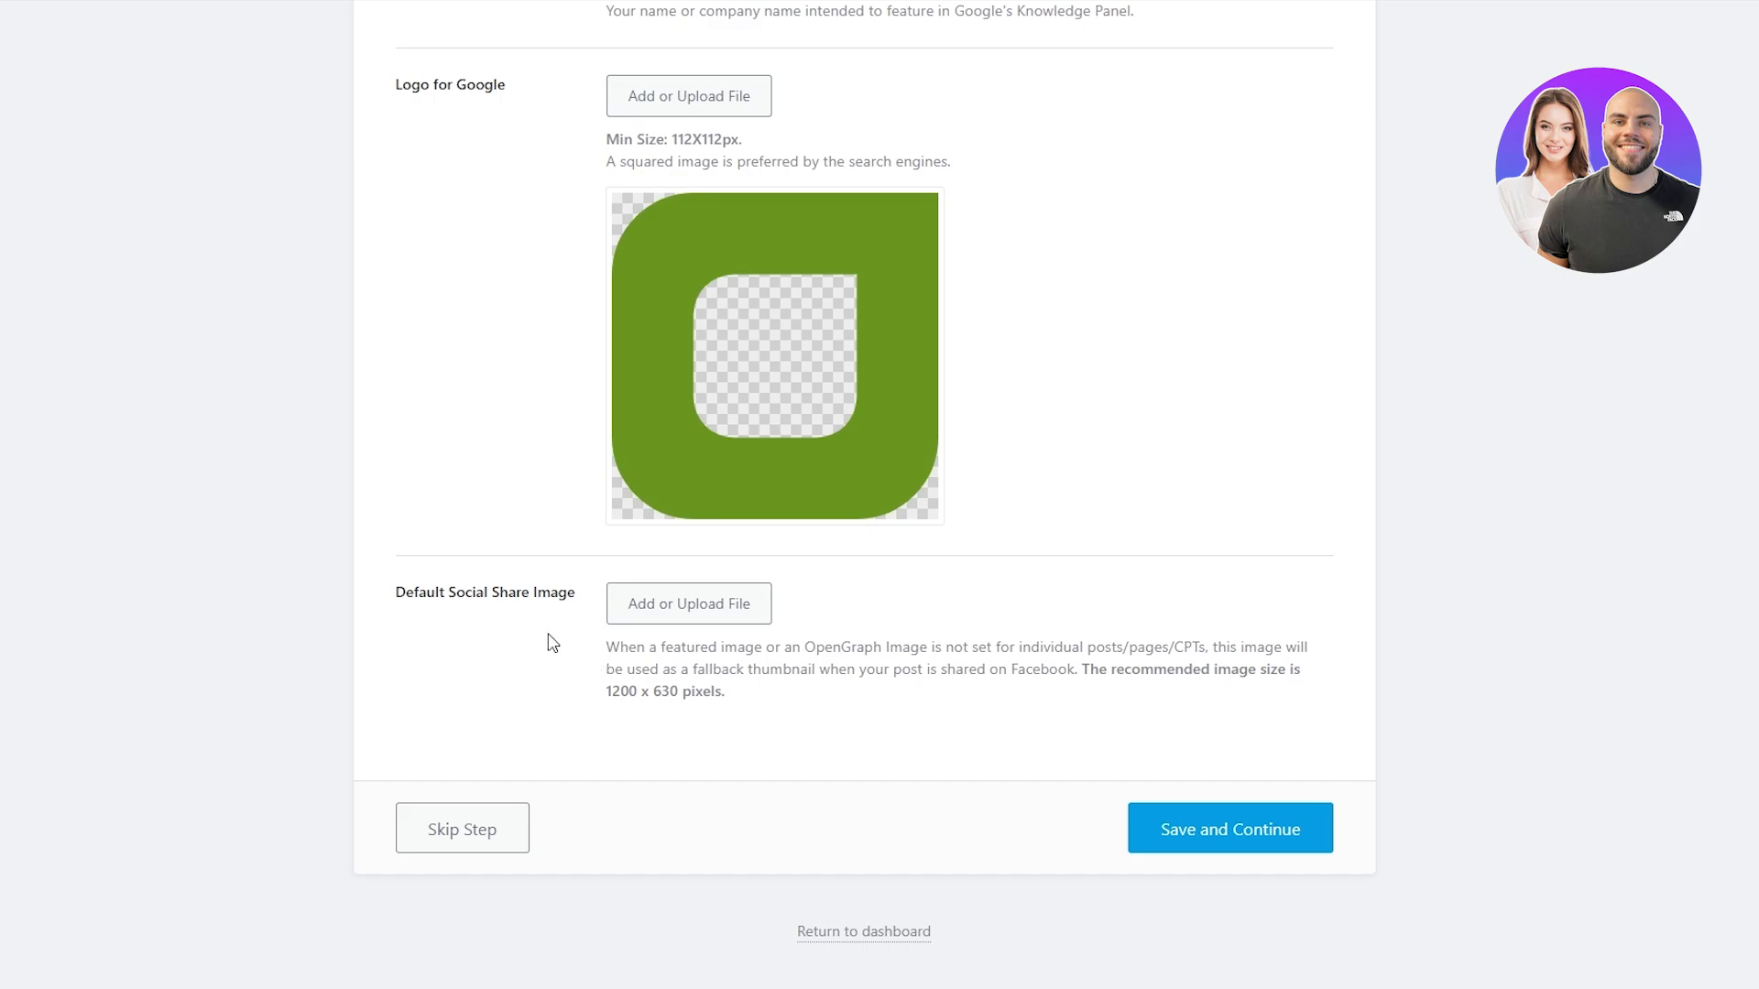
scroll(553, 643, up, 8)
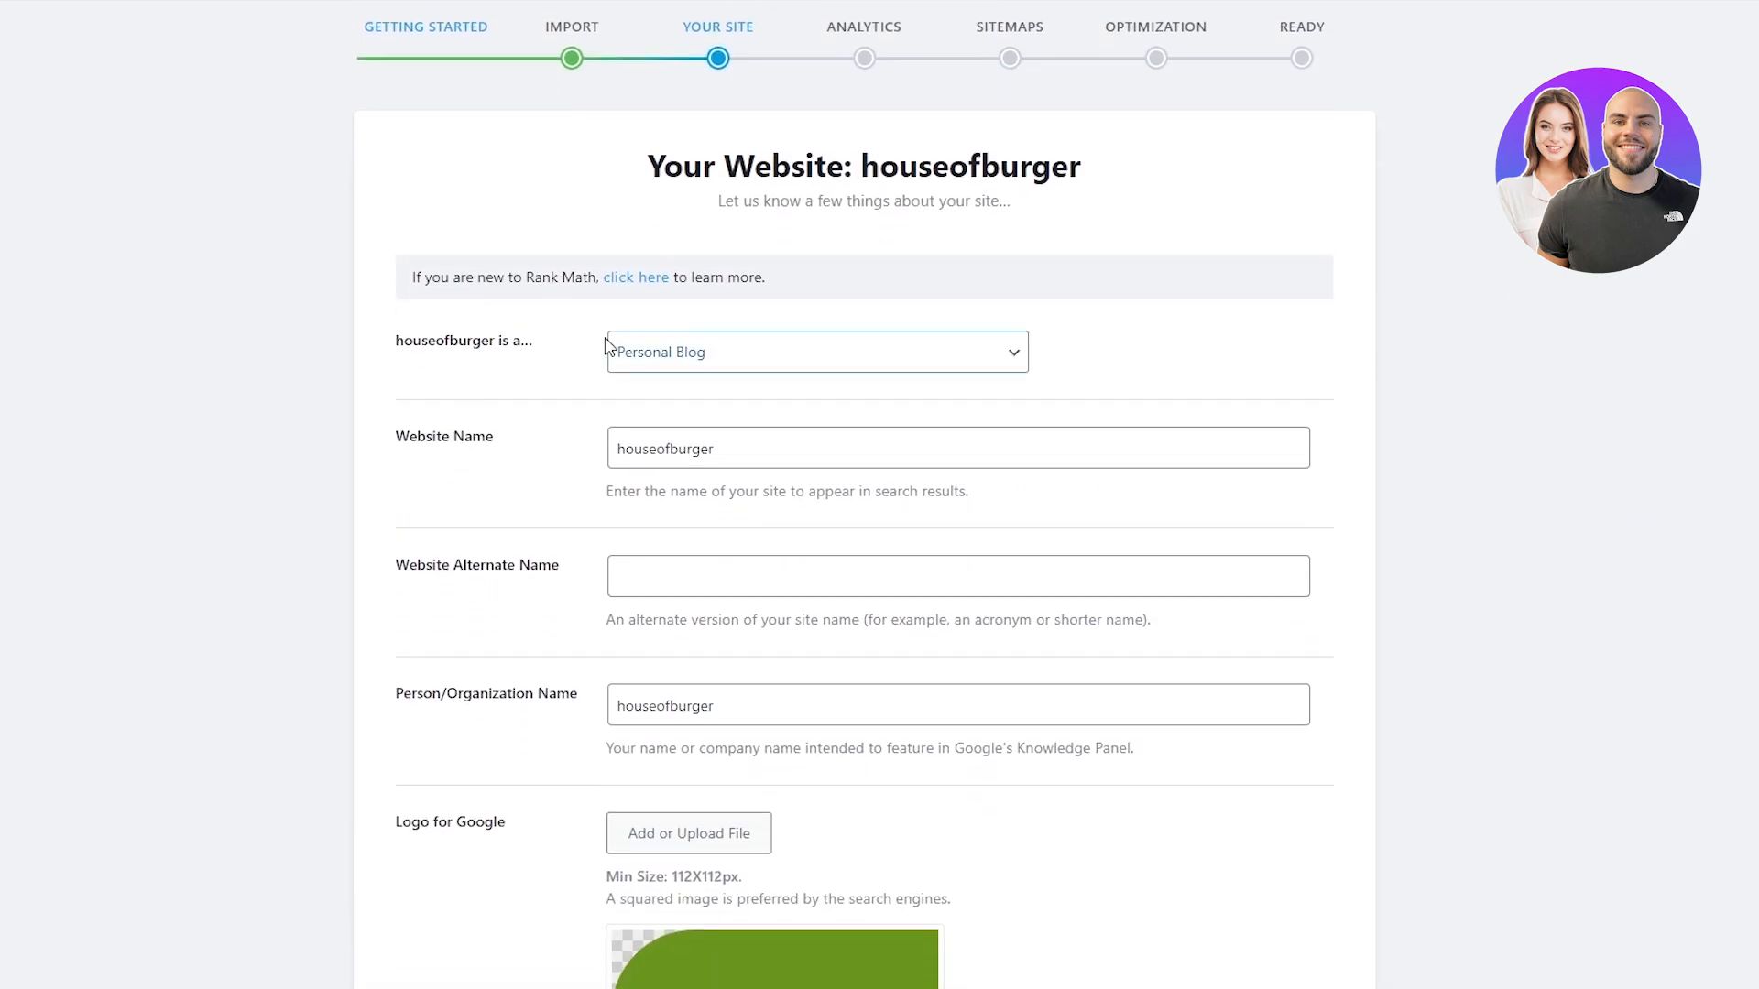
Set the site type to Other Business Website and the business type to Fast Food Restaurant
drag(396, 341, 523, 358)
click(709, 348)
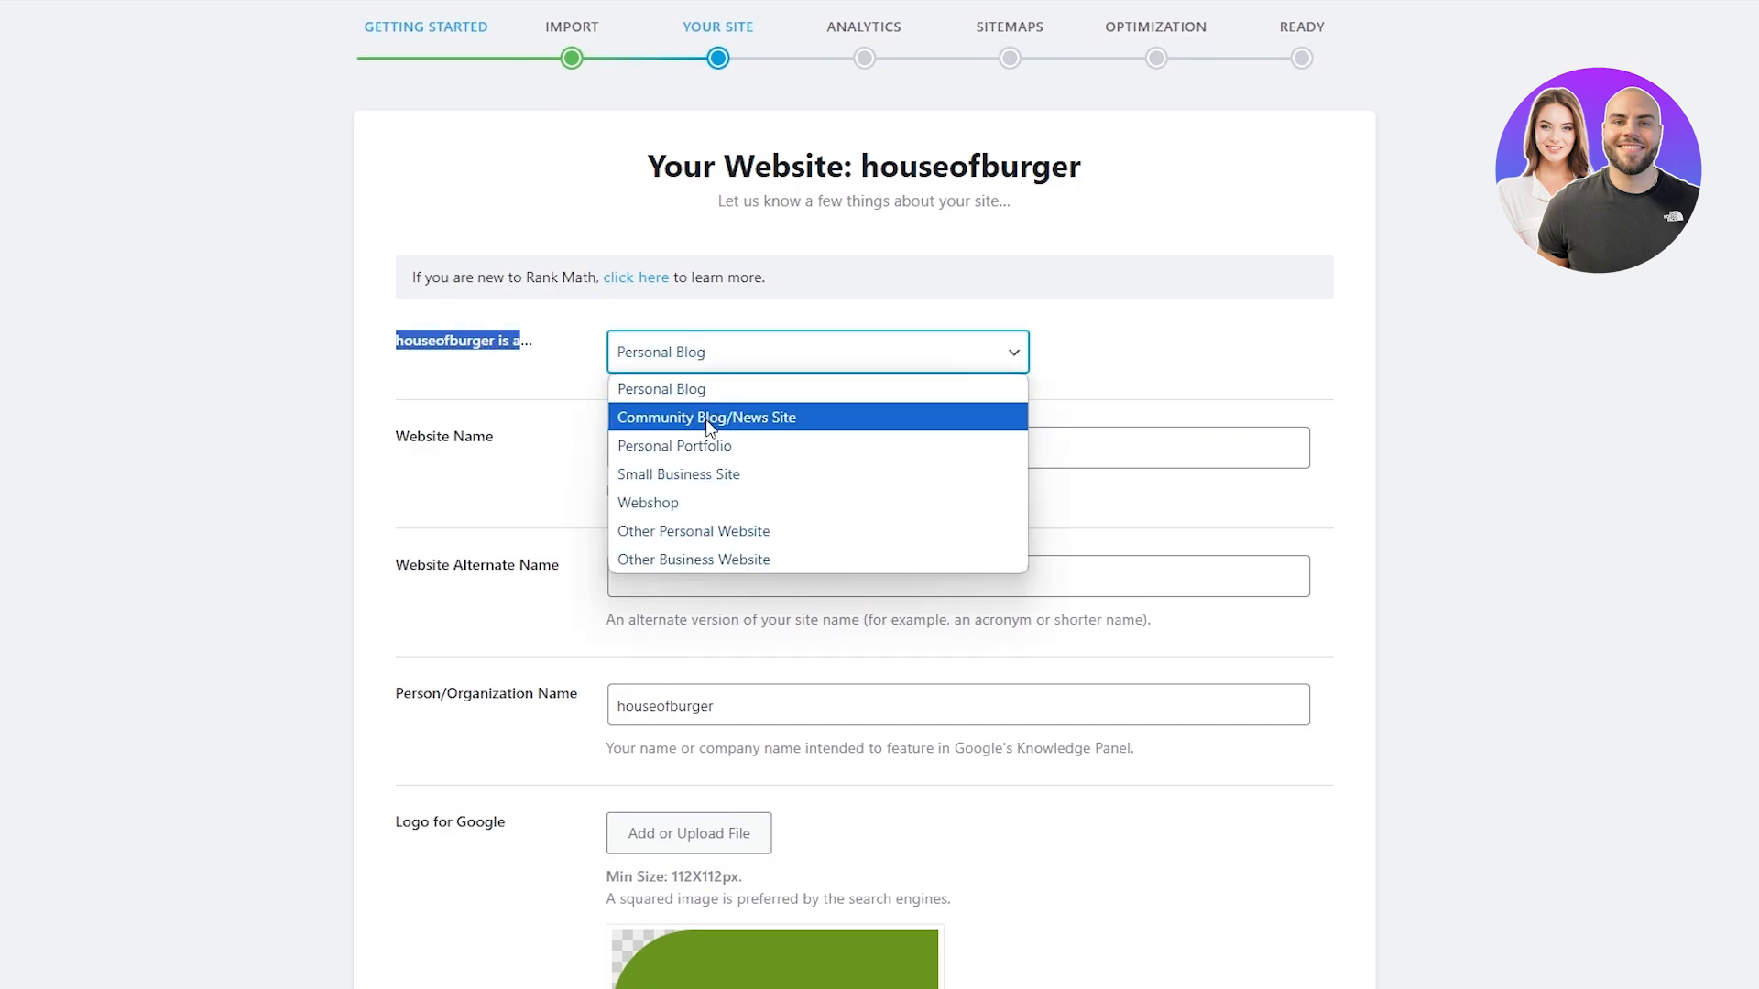
click(709, 562)
click(612, 460)
text(res)
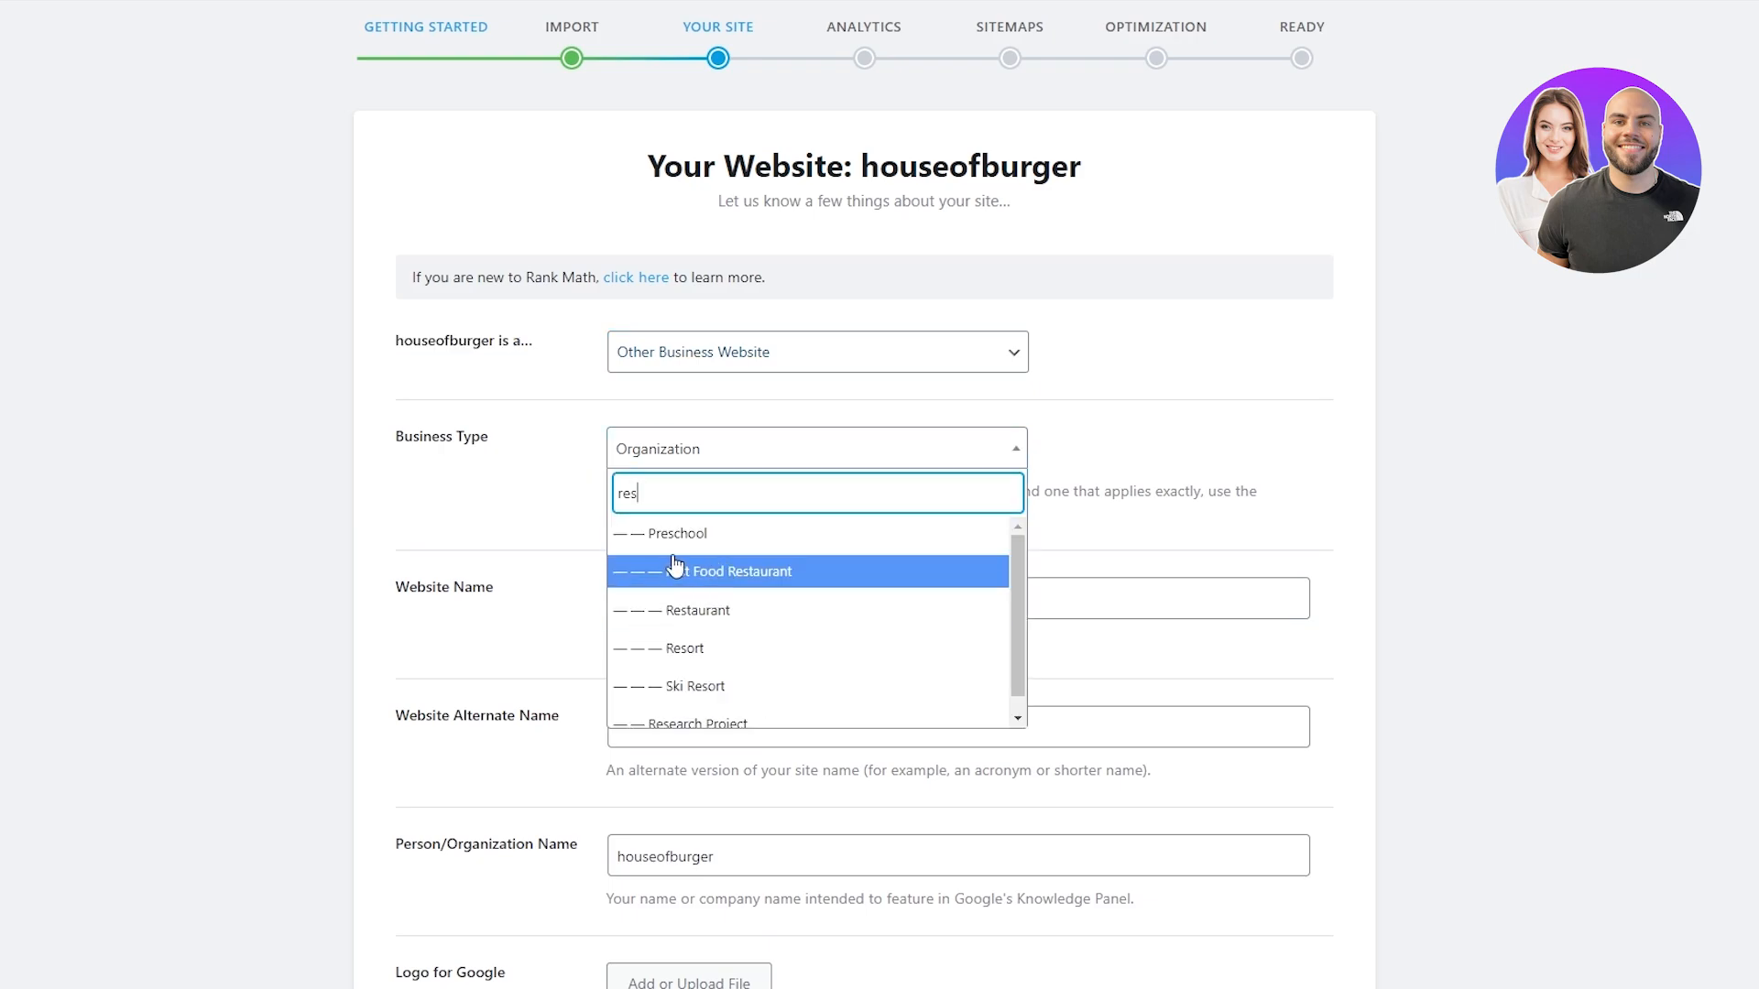
click(765, 577)
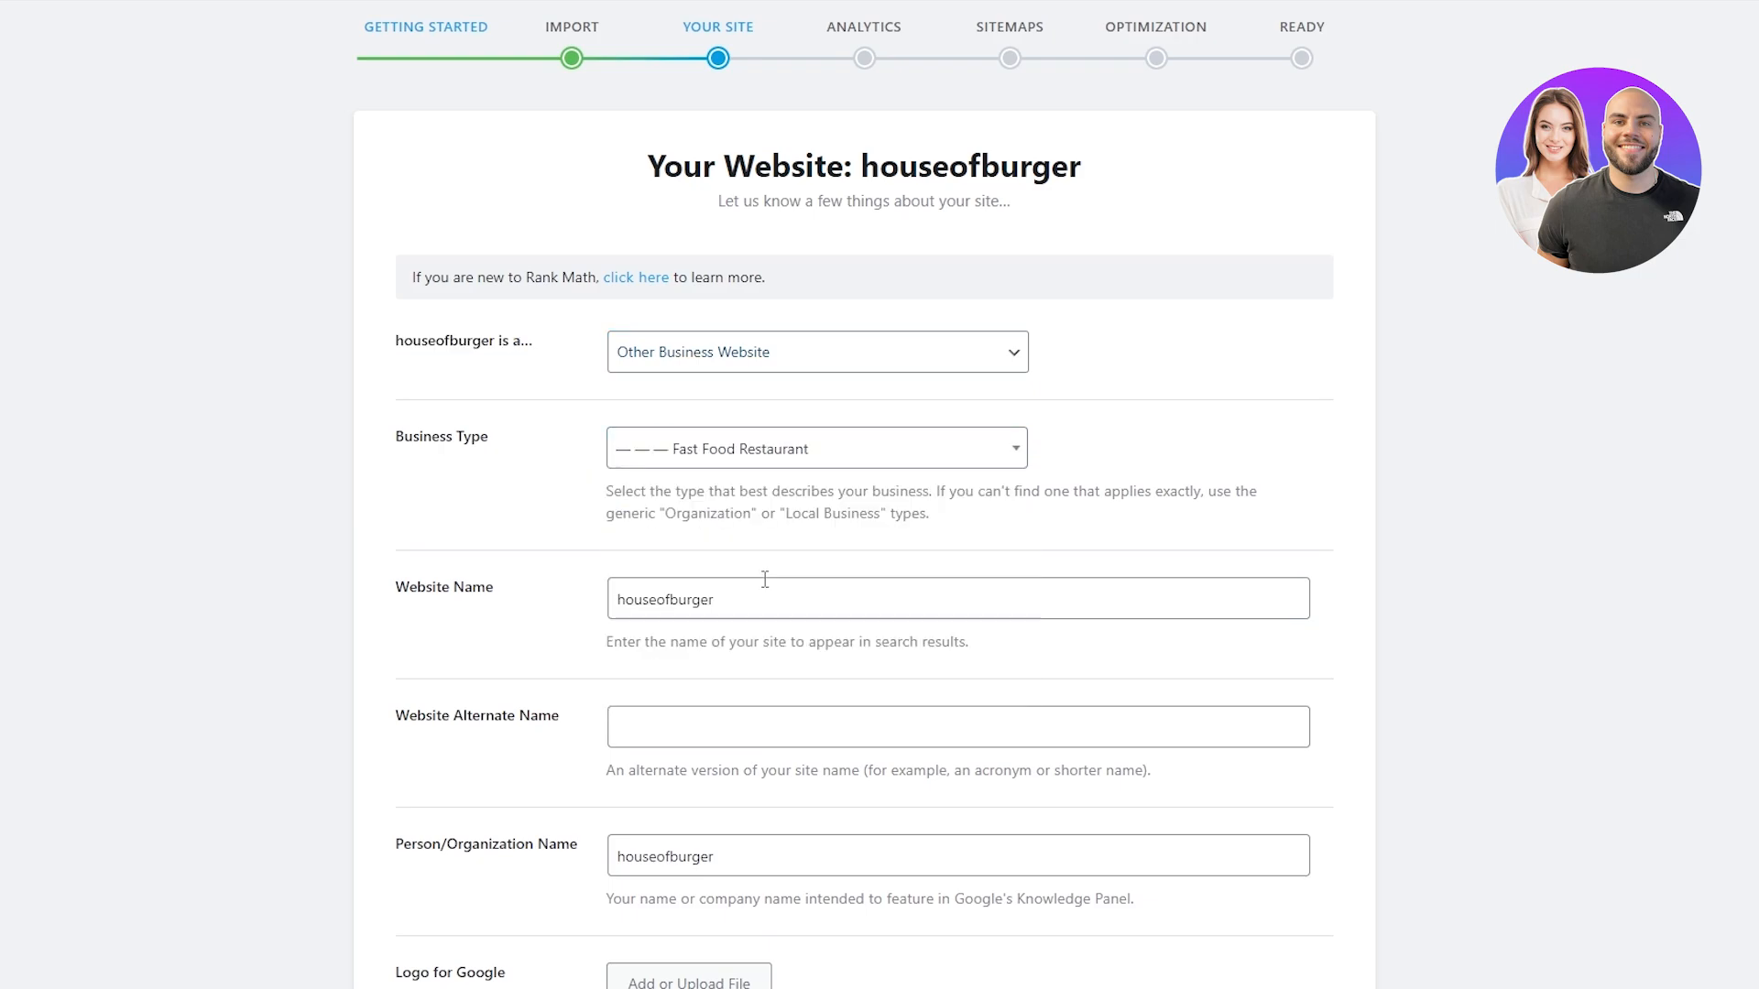
Enter "Burger House" as the website alternate name
scroll(608, 510, down, 1)
drag(392, 484, 589, 524)
scroll(458, 540, down, 1)
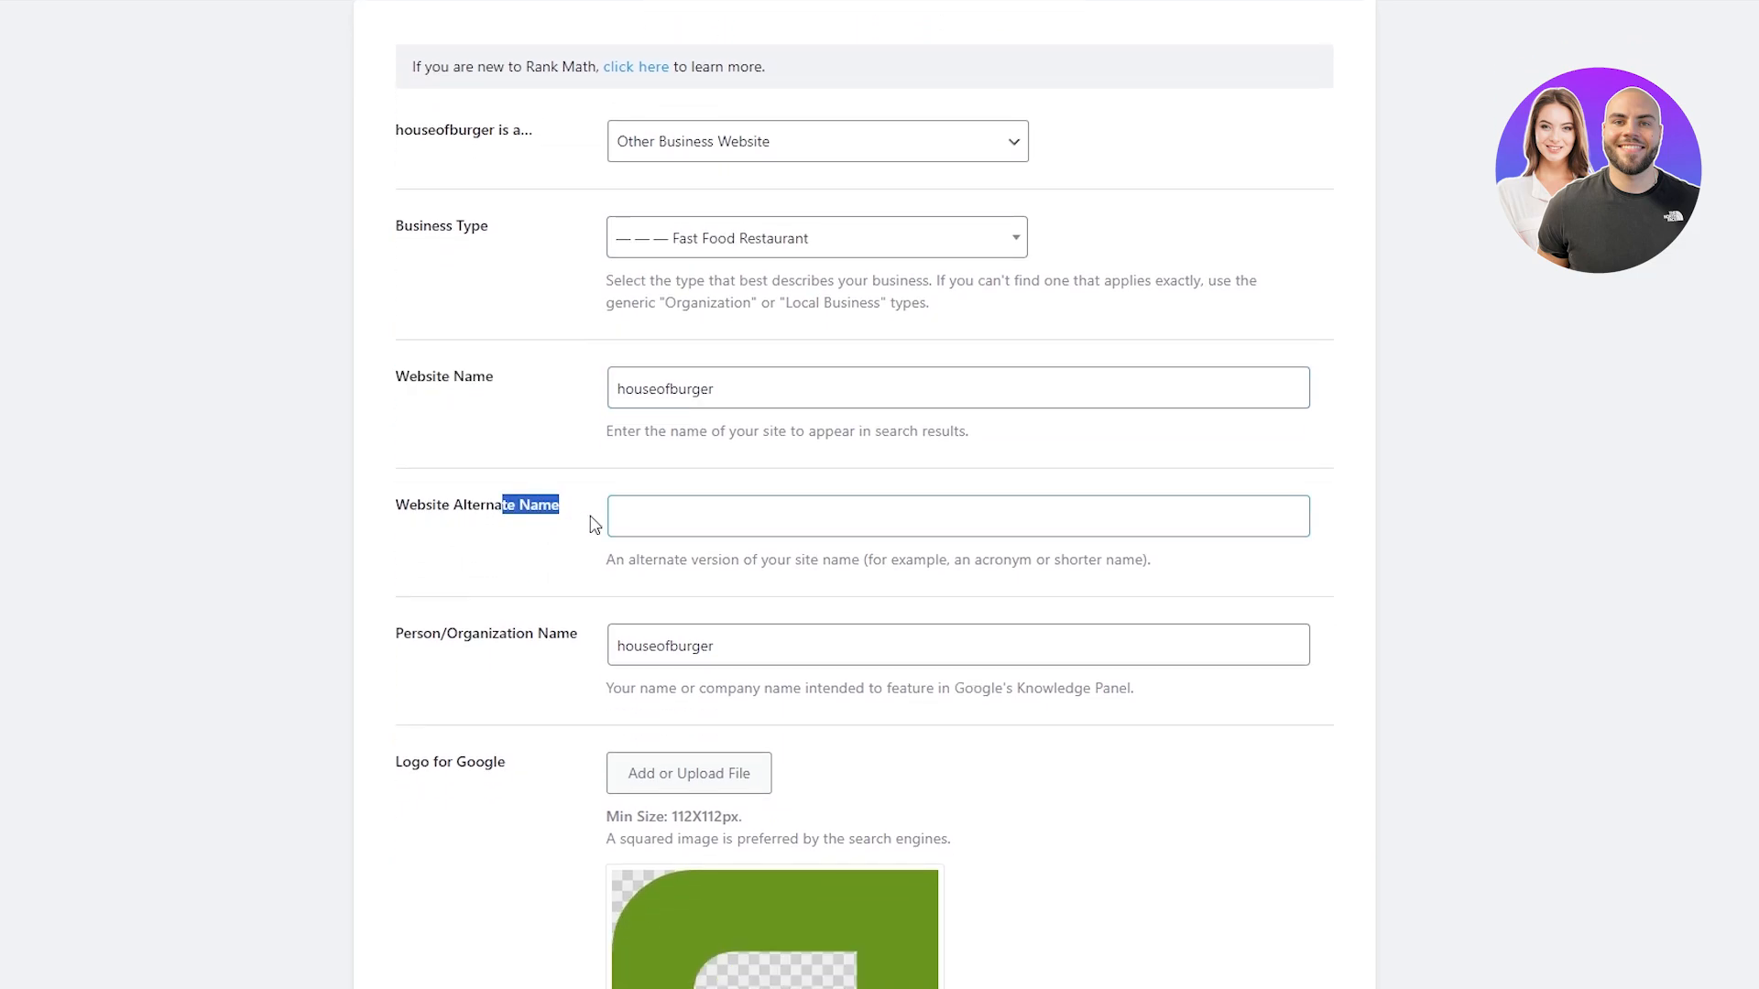
click(687, 500)
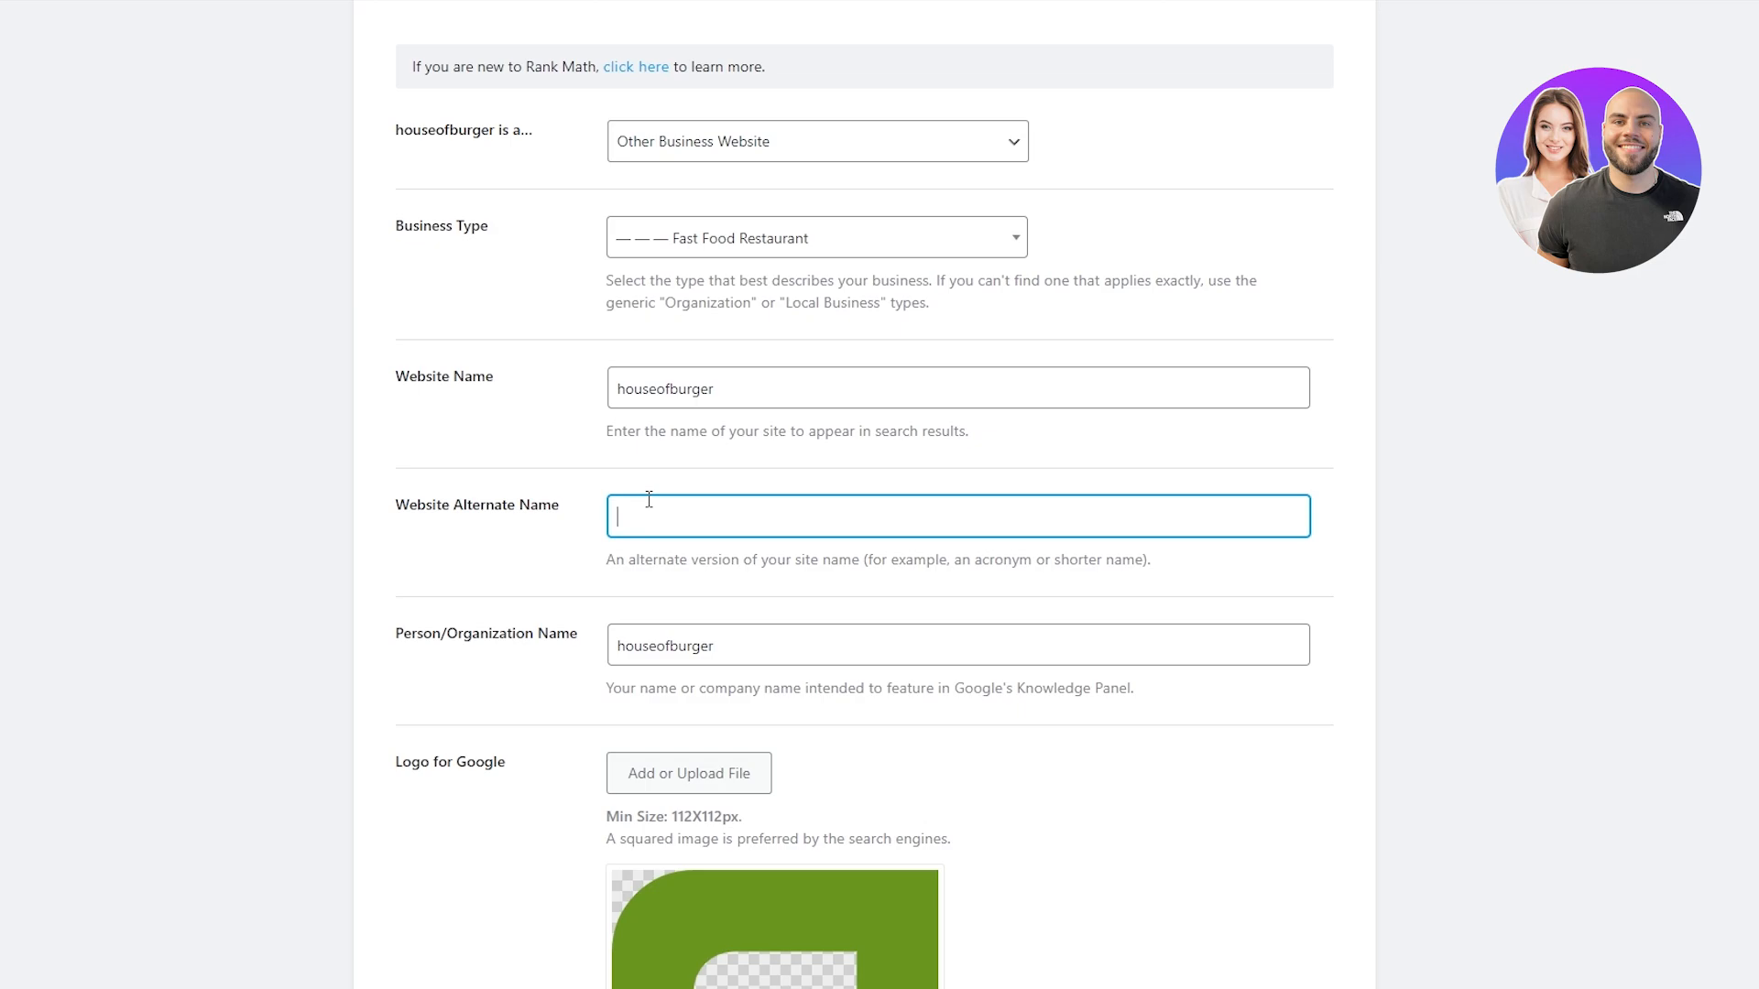
text(Burger House)
Check the organization name, Google logo and social share image settings, and save the website details to continue
drag(411, 642, 535, 641)
scroll(556, 665, down, 3)
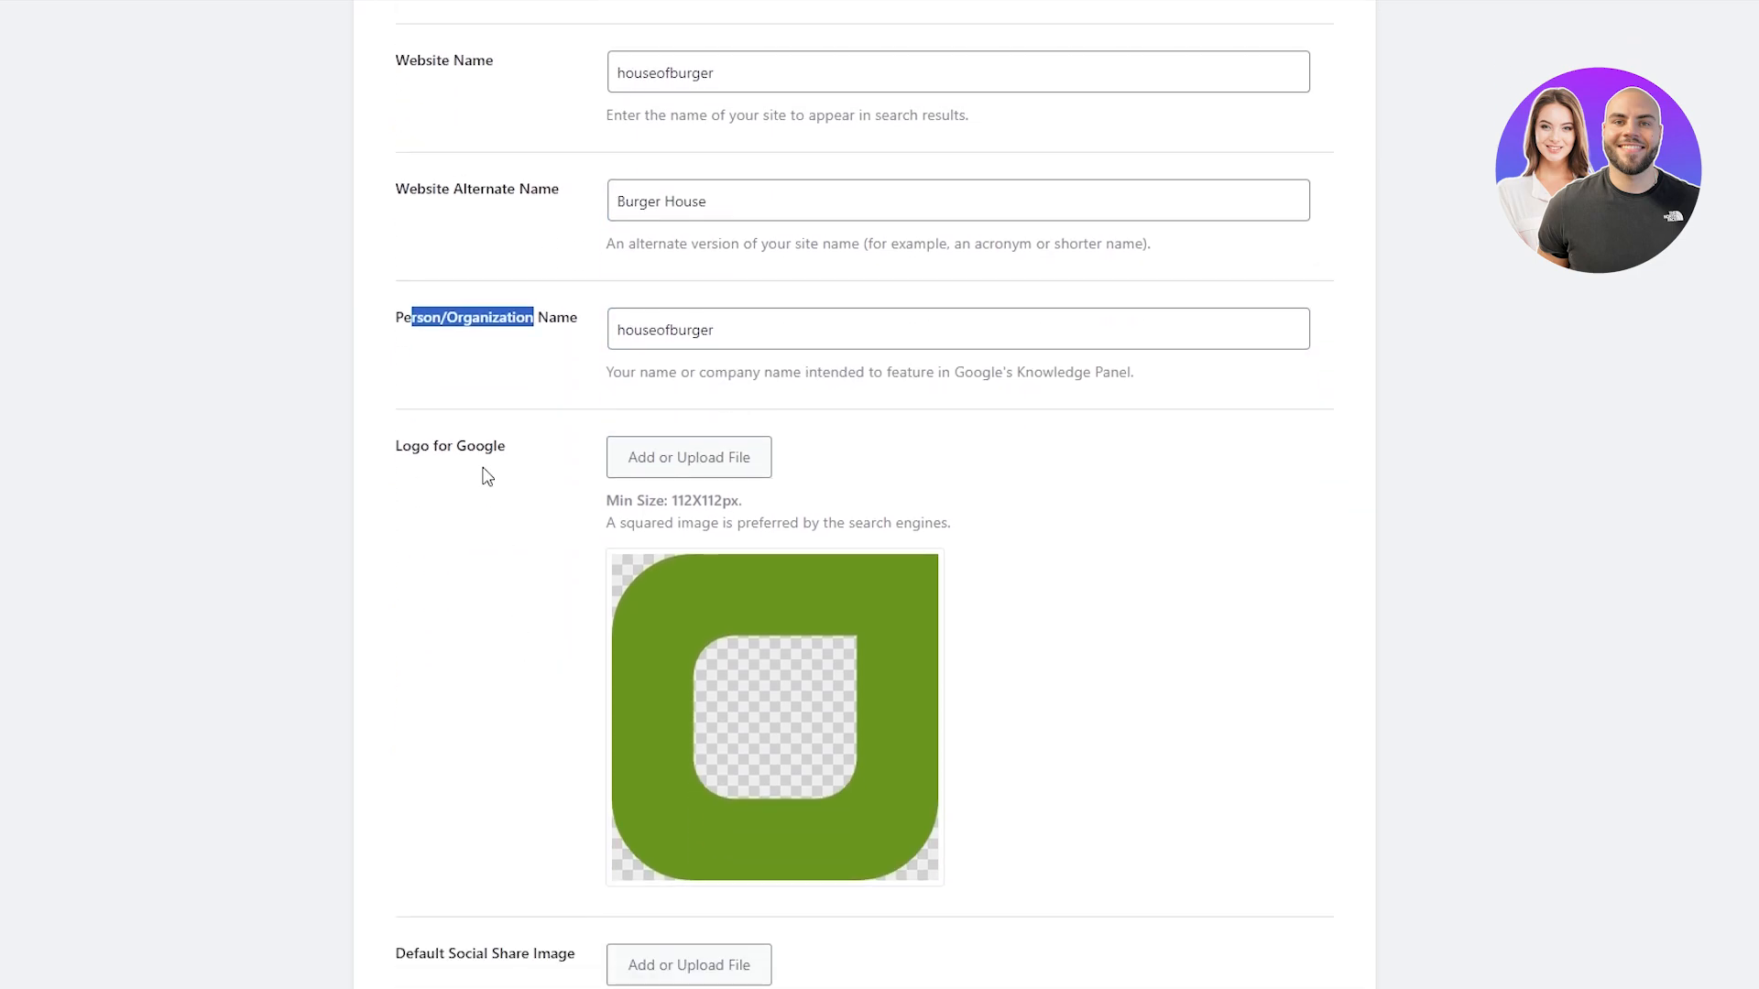
drag(420, 448, 486, 469)
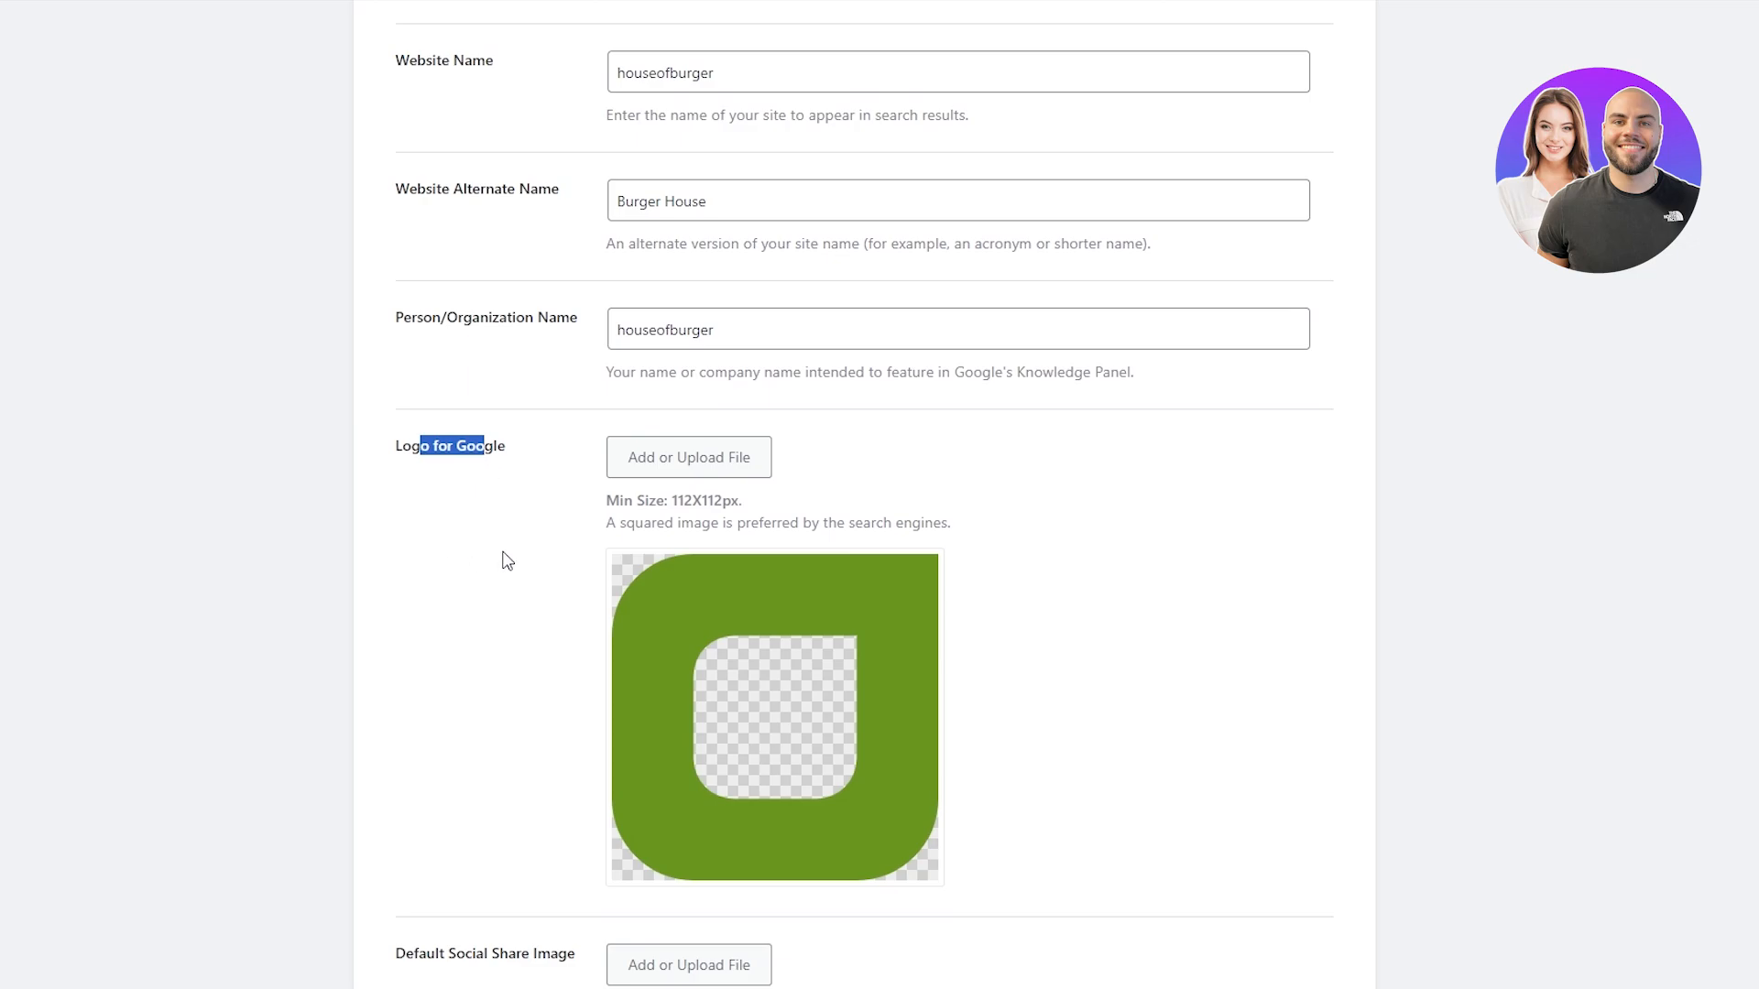
scroll(816, 485, down, 2)
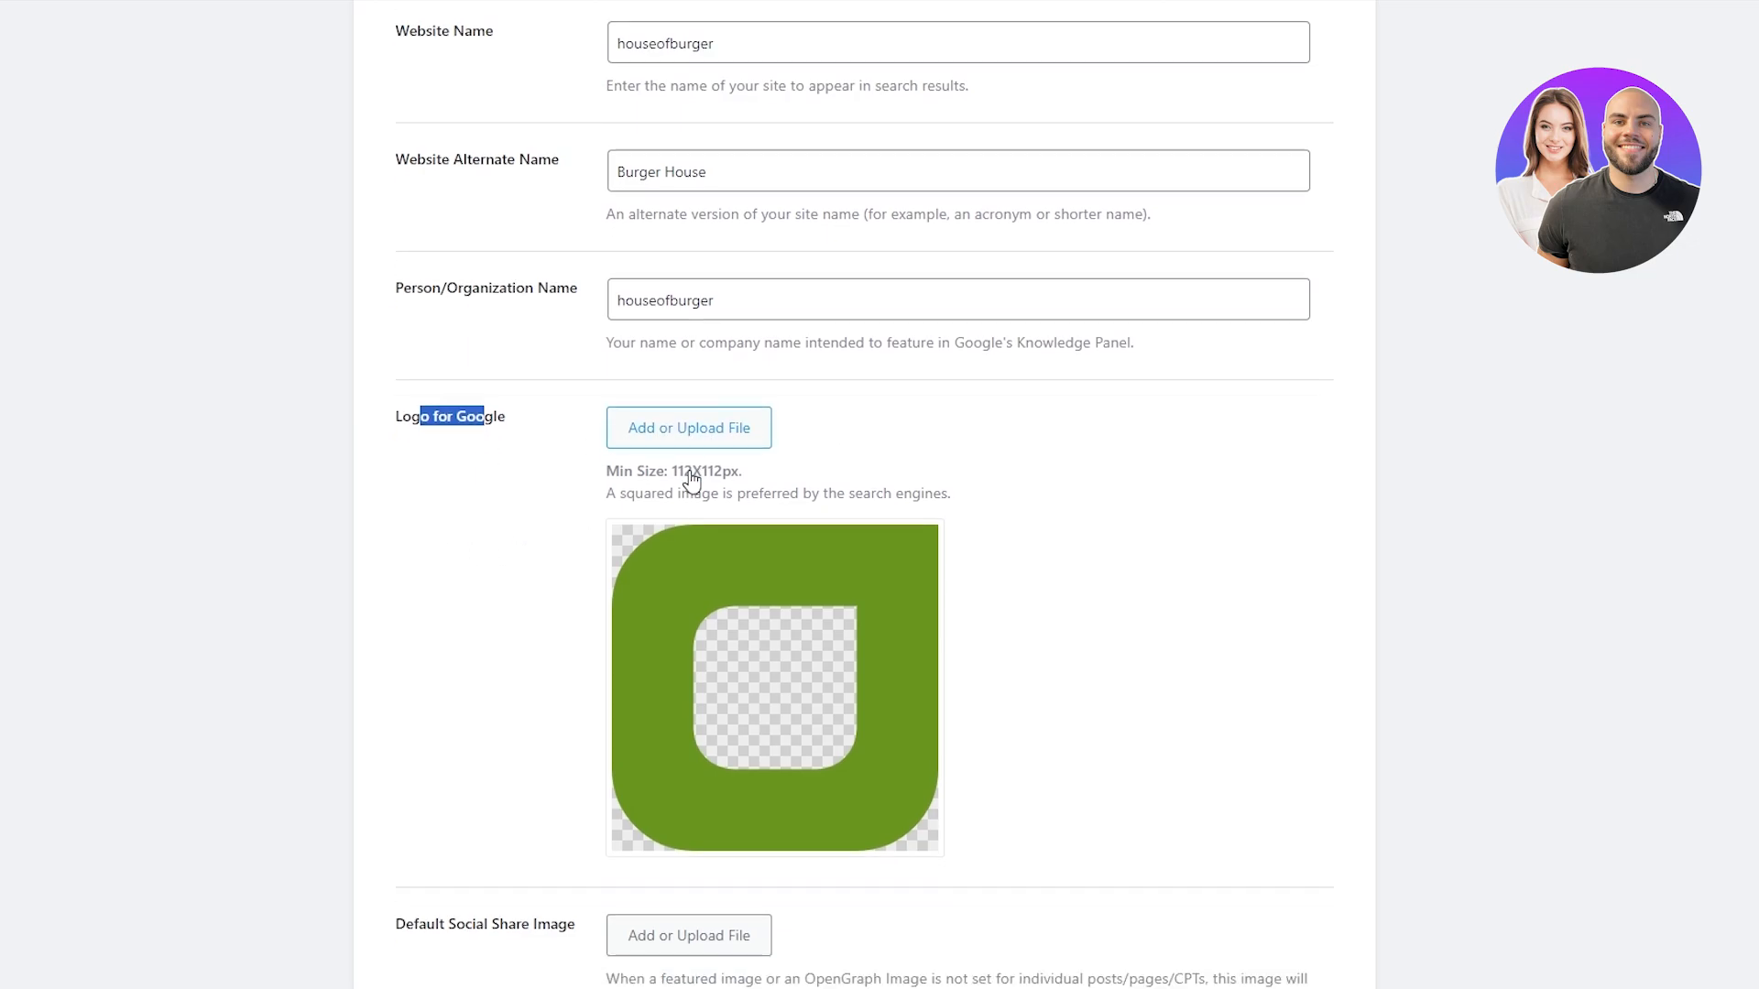
scroll(1310, 527, down, 2)
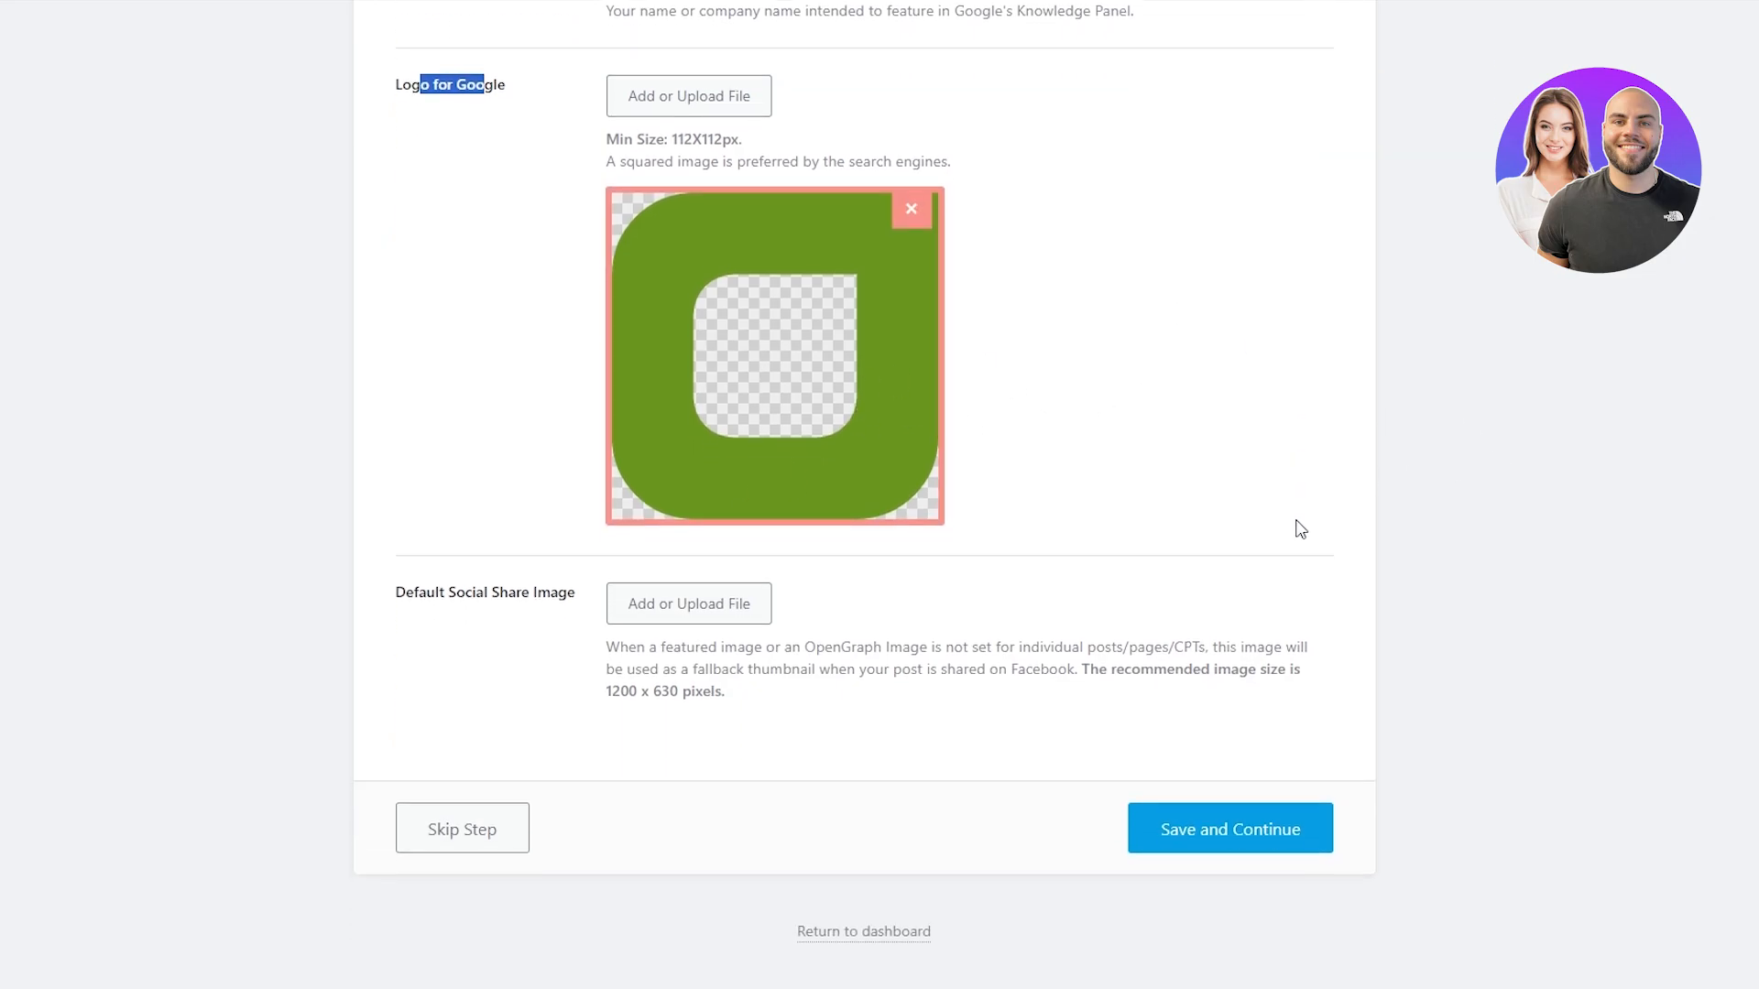
click(1251, 836)
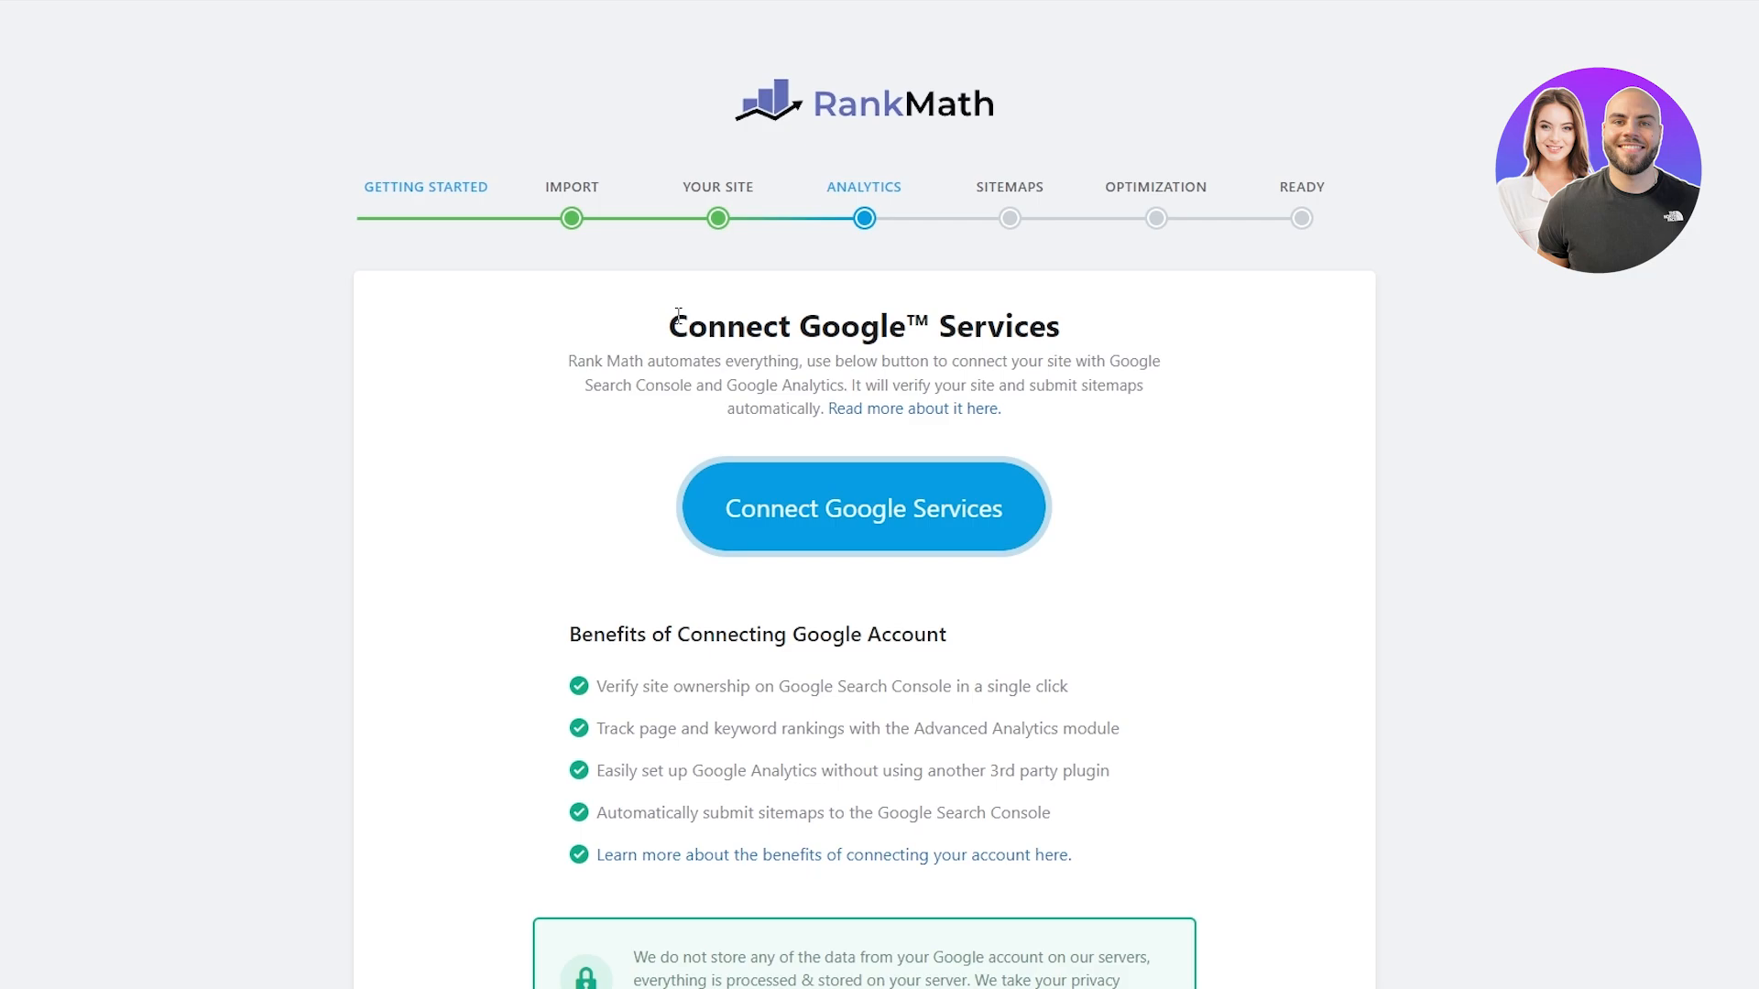
Review the benefits of connecting Google services and skip the Analytics step of the wizard
drag(678, 314, 1084, 326)
scroll(1162, 397, down, 3)
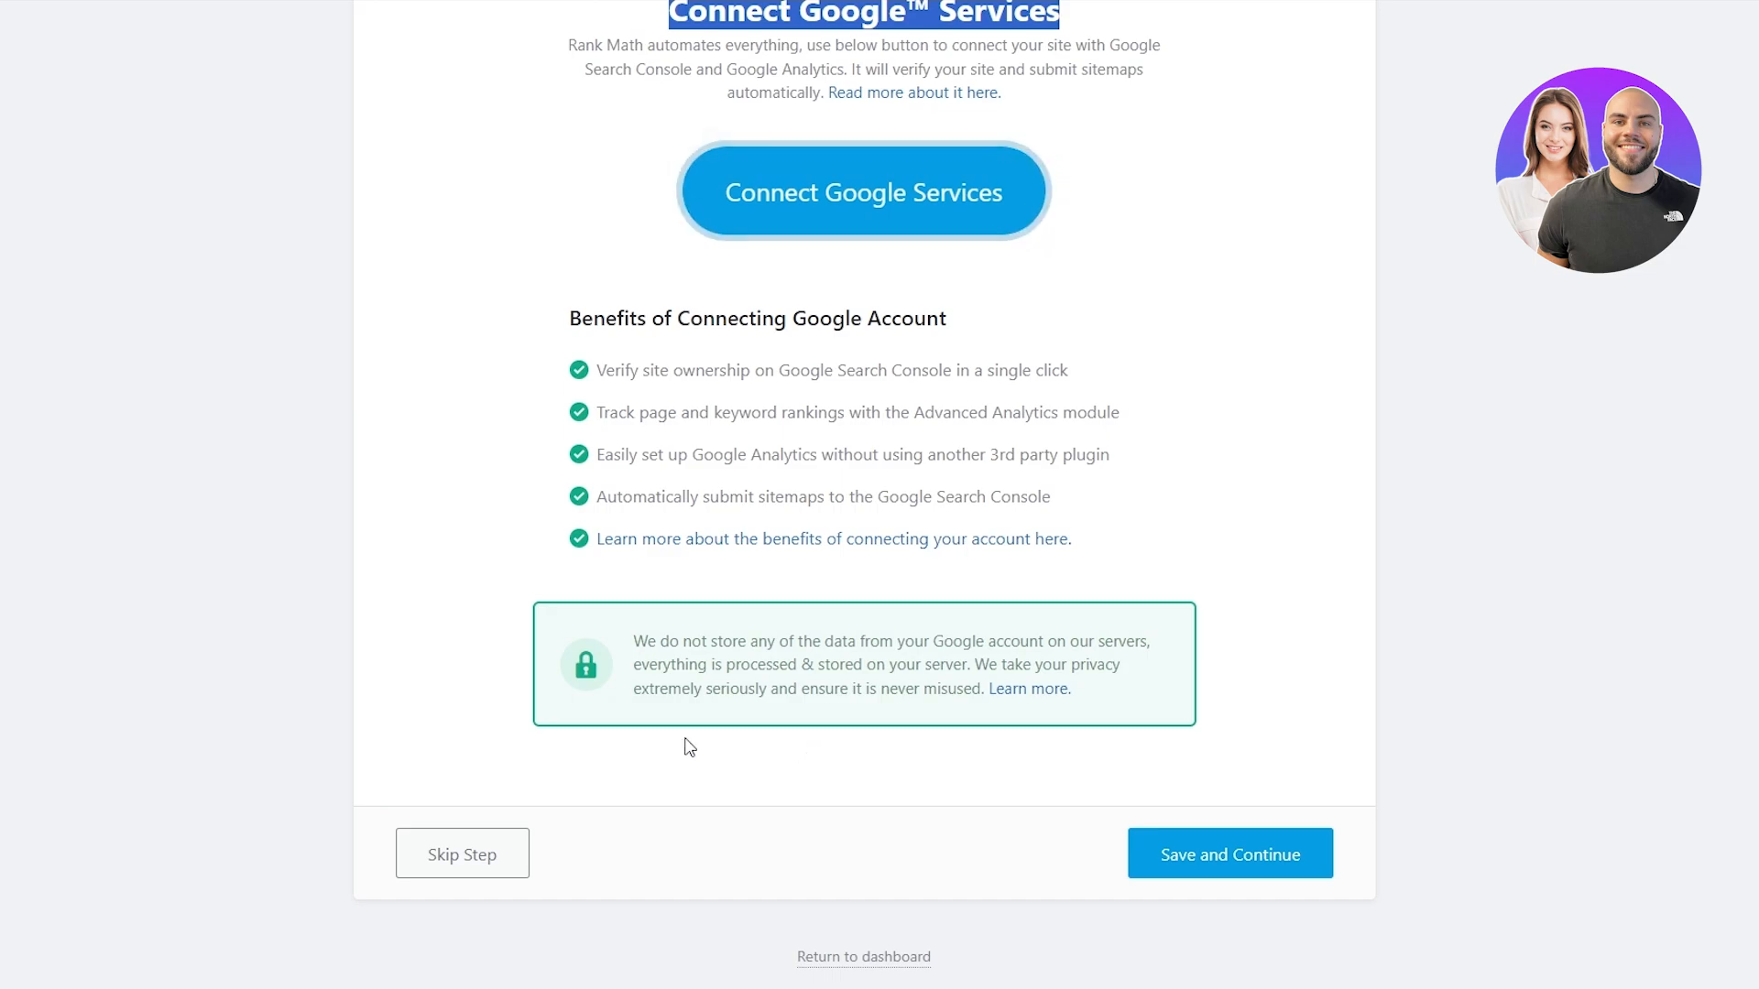
scroll(865, 376, up, 2)
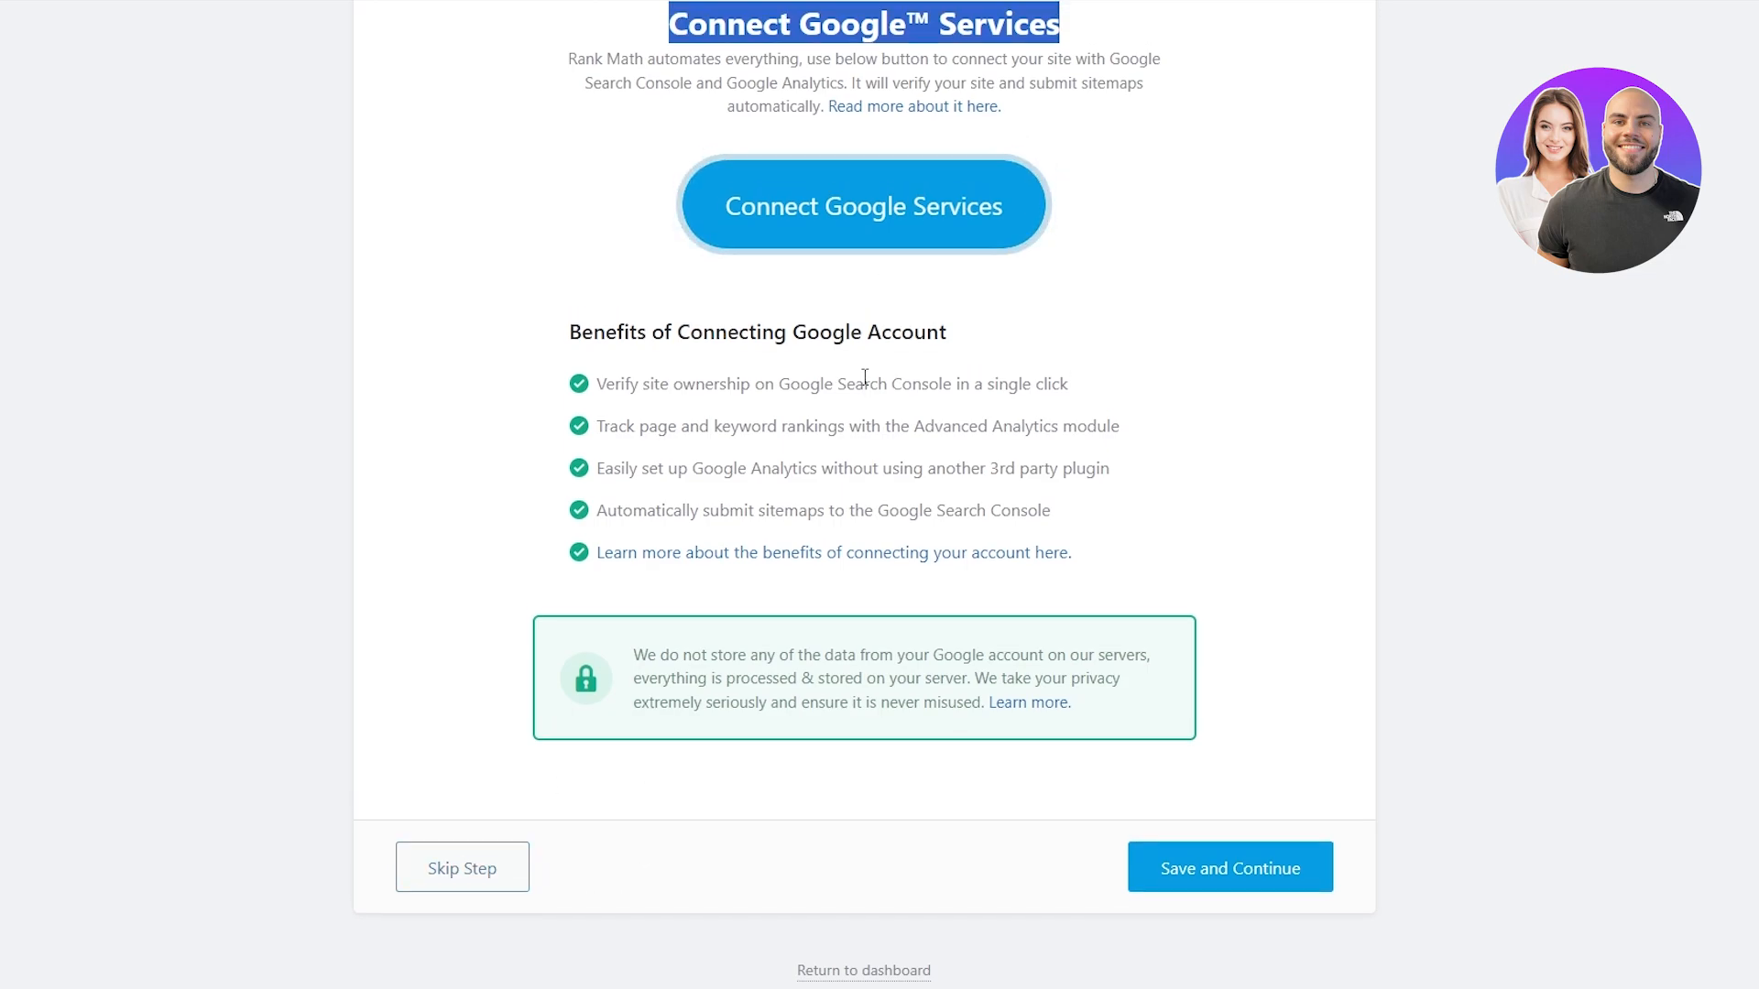
click(481, 955)
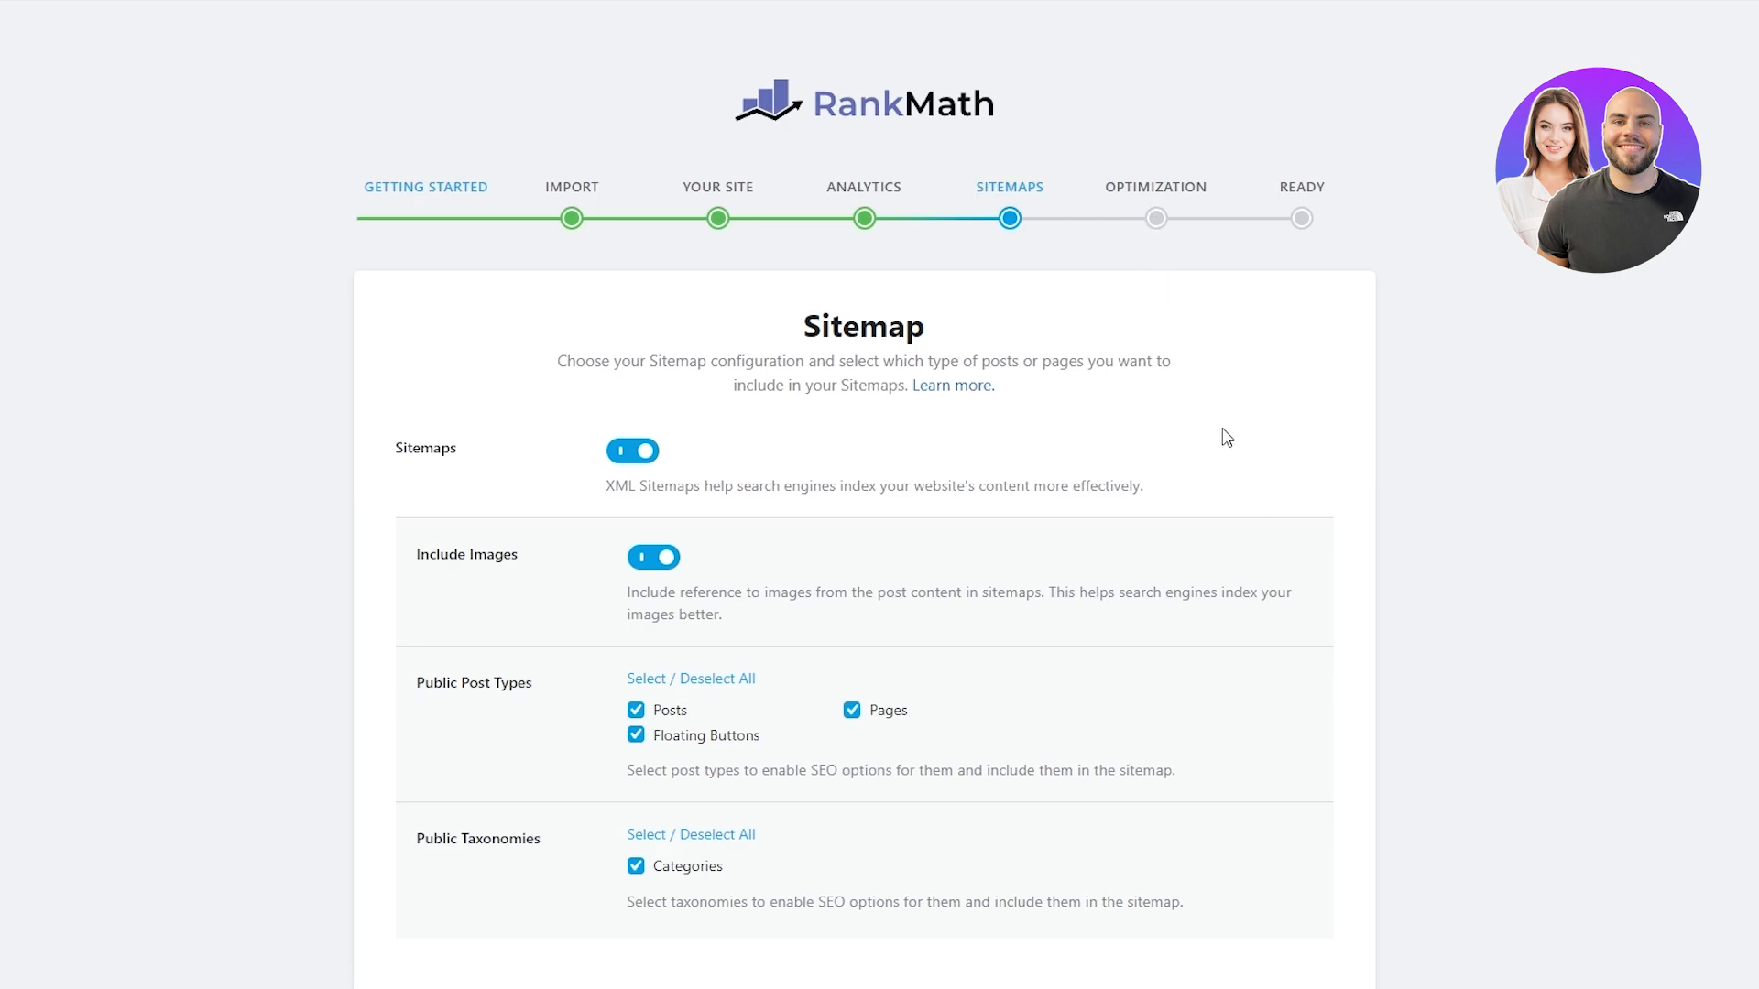
Save the Sitemap step and the SEO Tweaks step with their preset options to complete the wizard
scroll(1126, 549, down, 2)
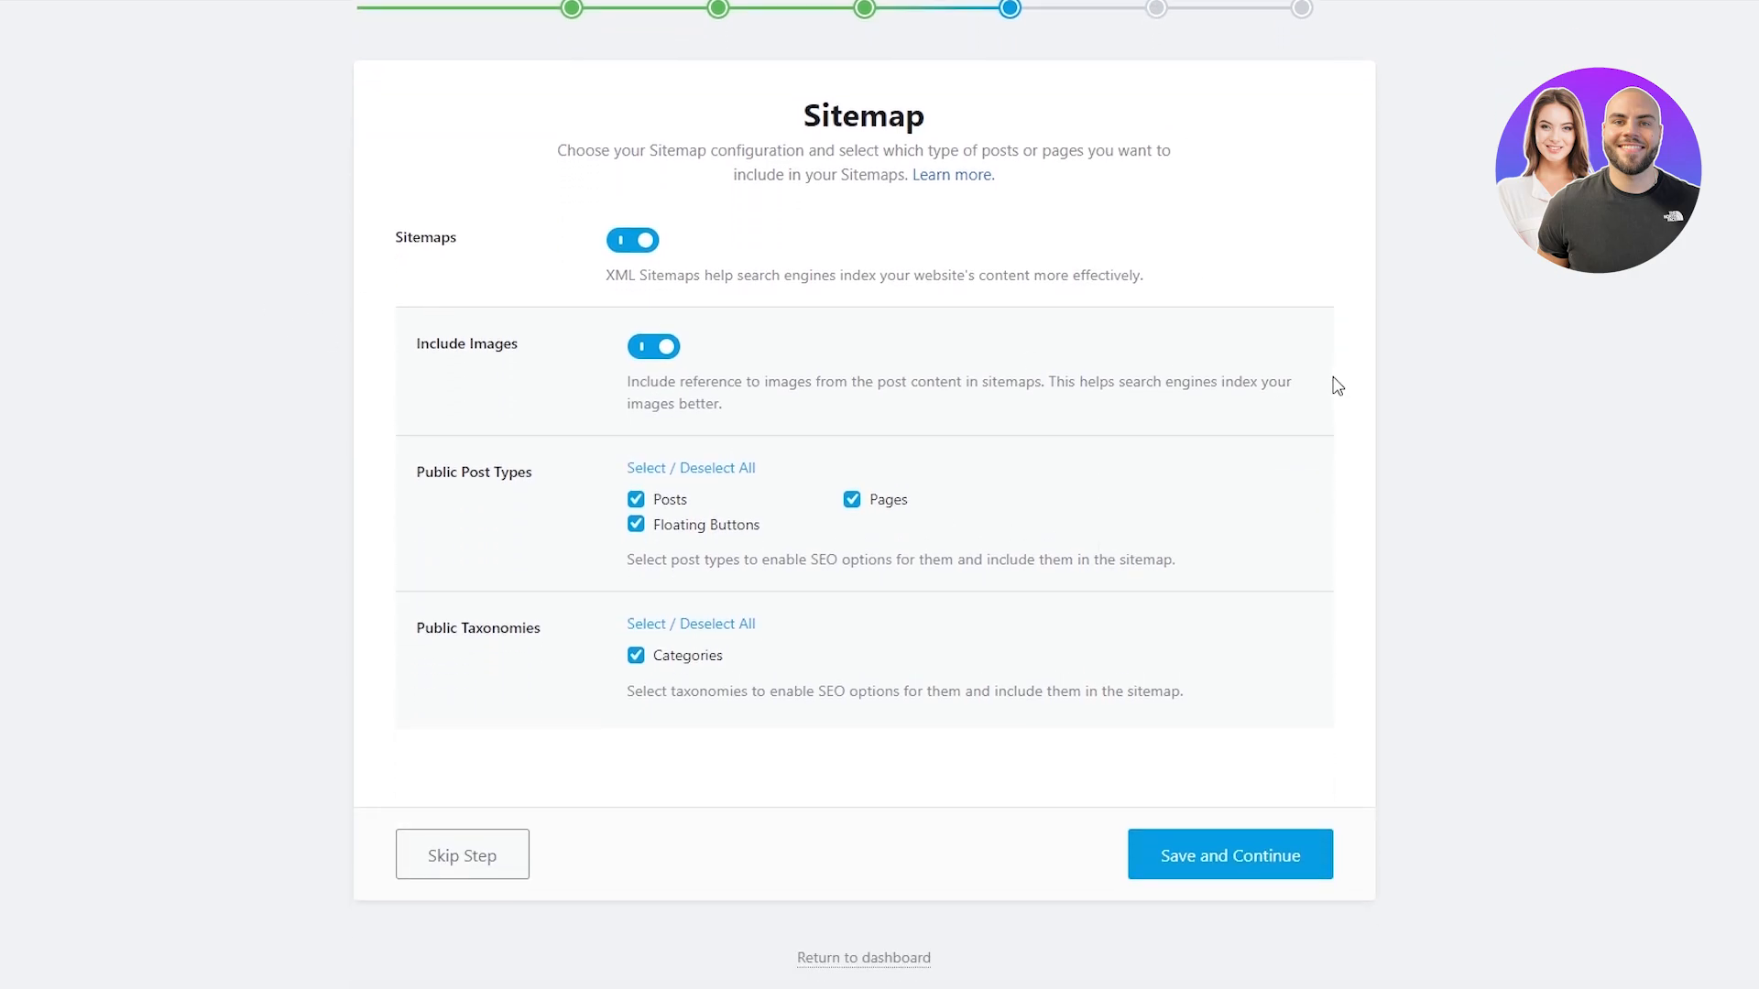
click(1271, 862)
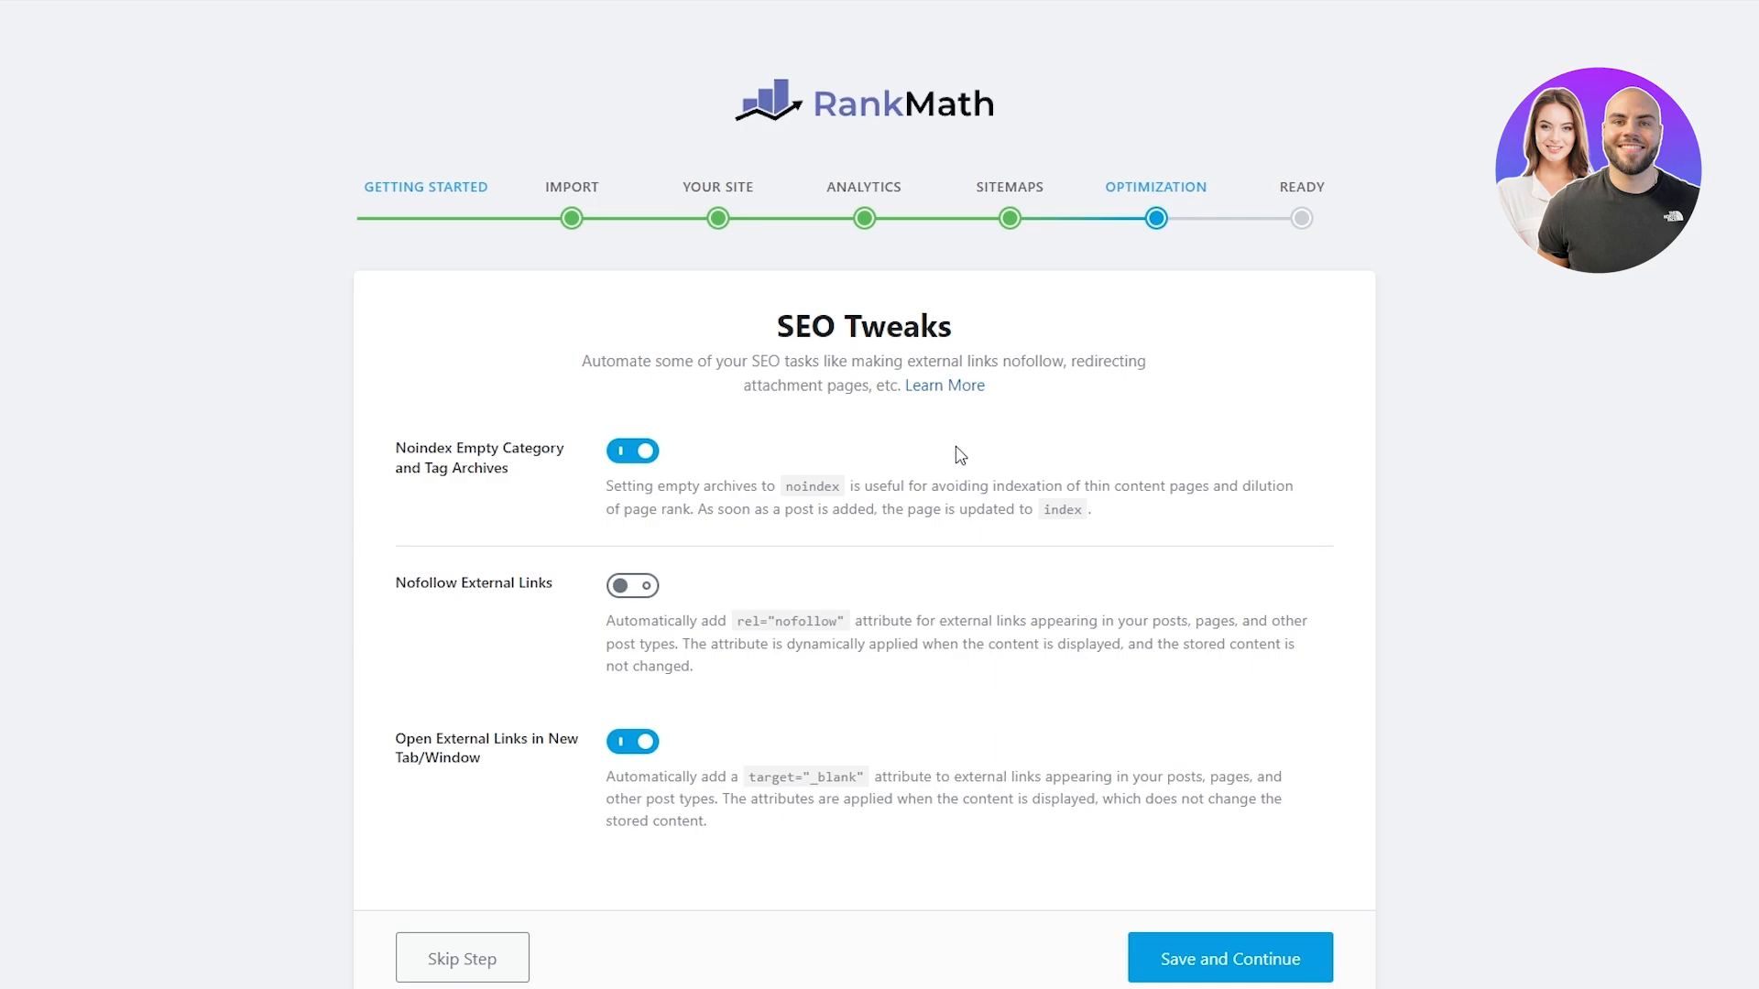
drag(788, 339, 989, 352)
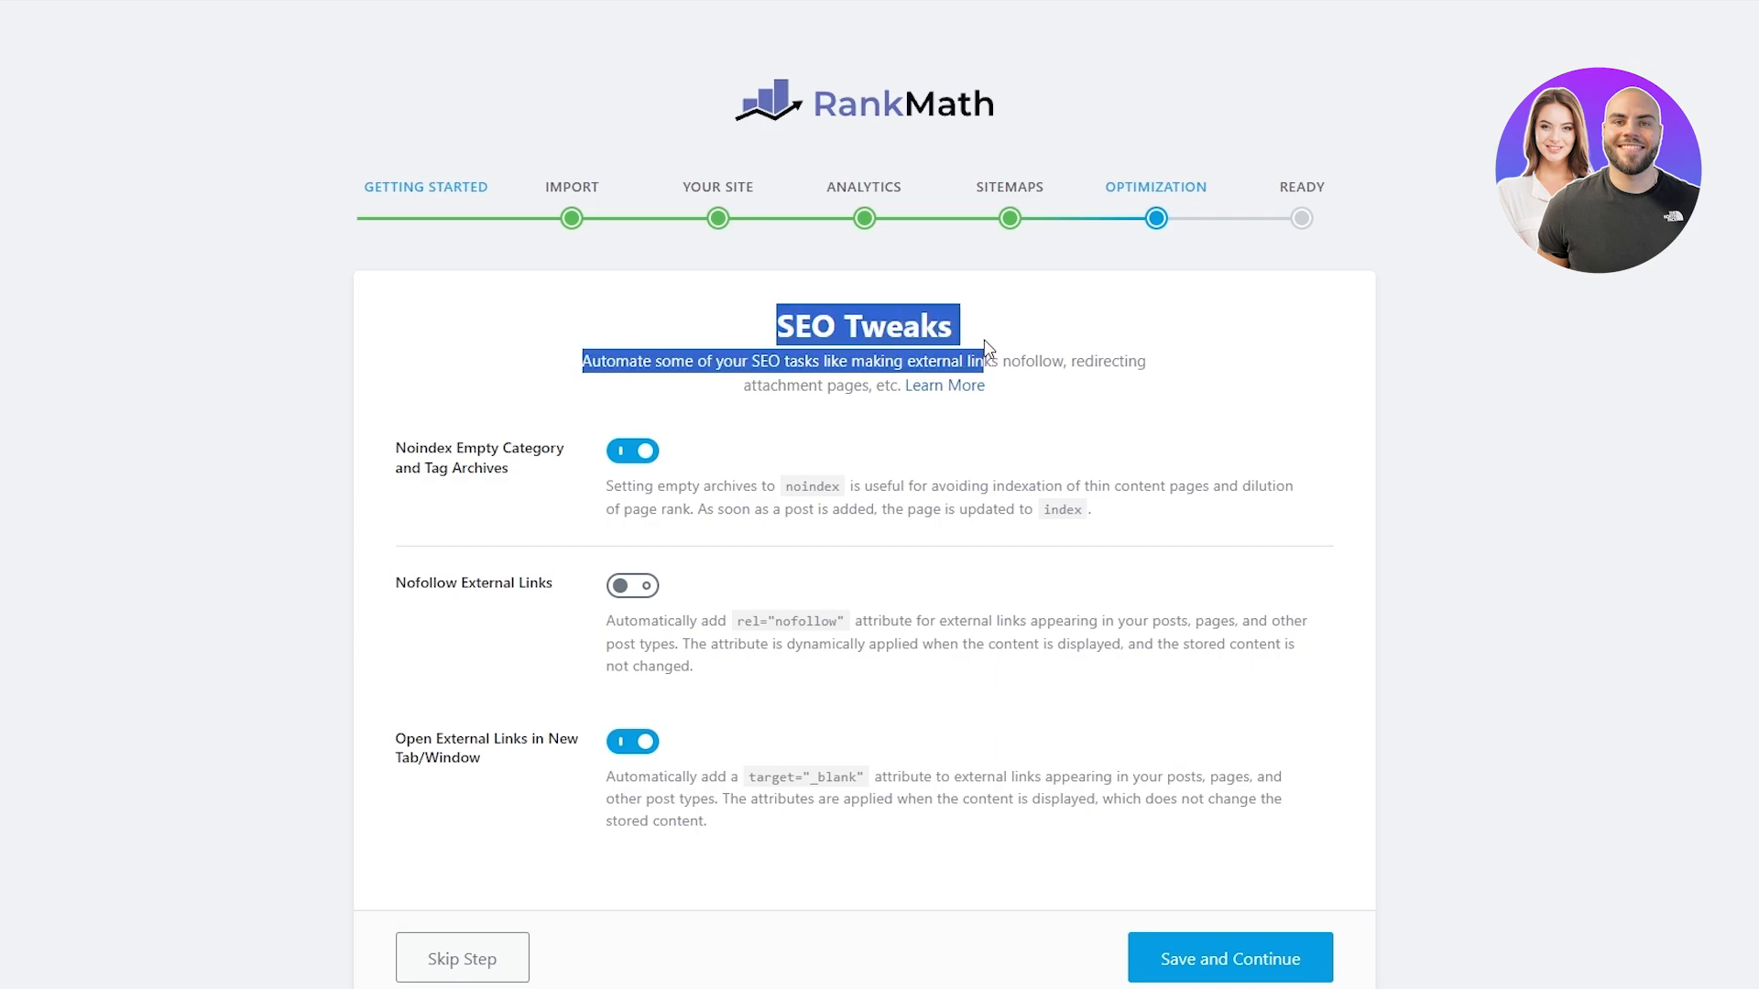
click(1215, 369)
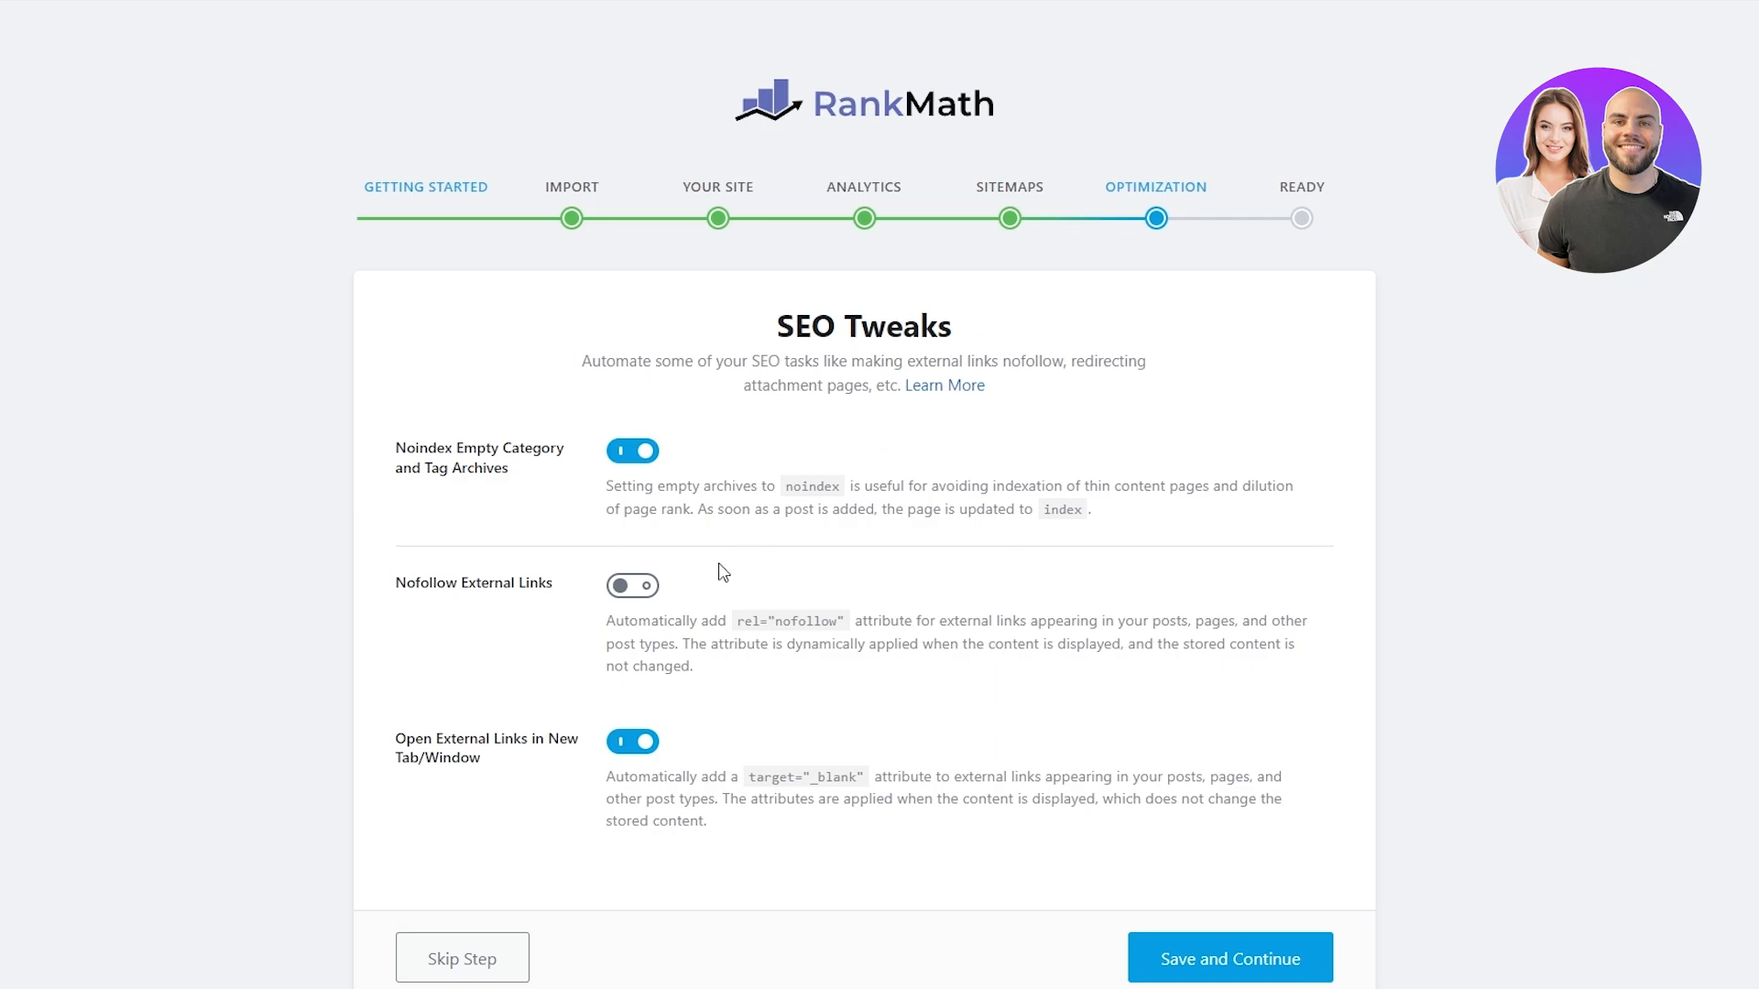
scroll(724, 568, down, 1)
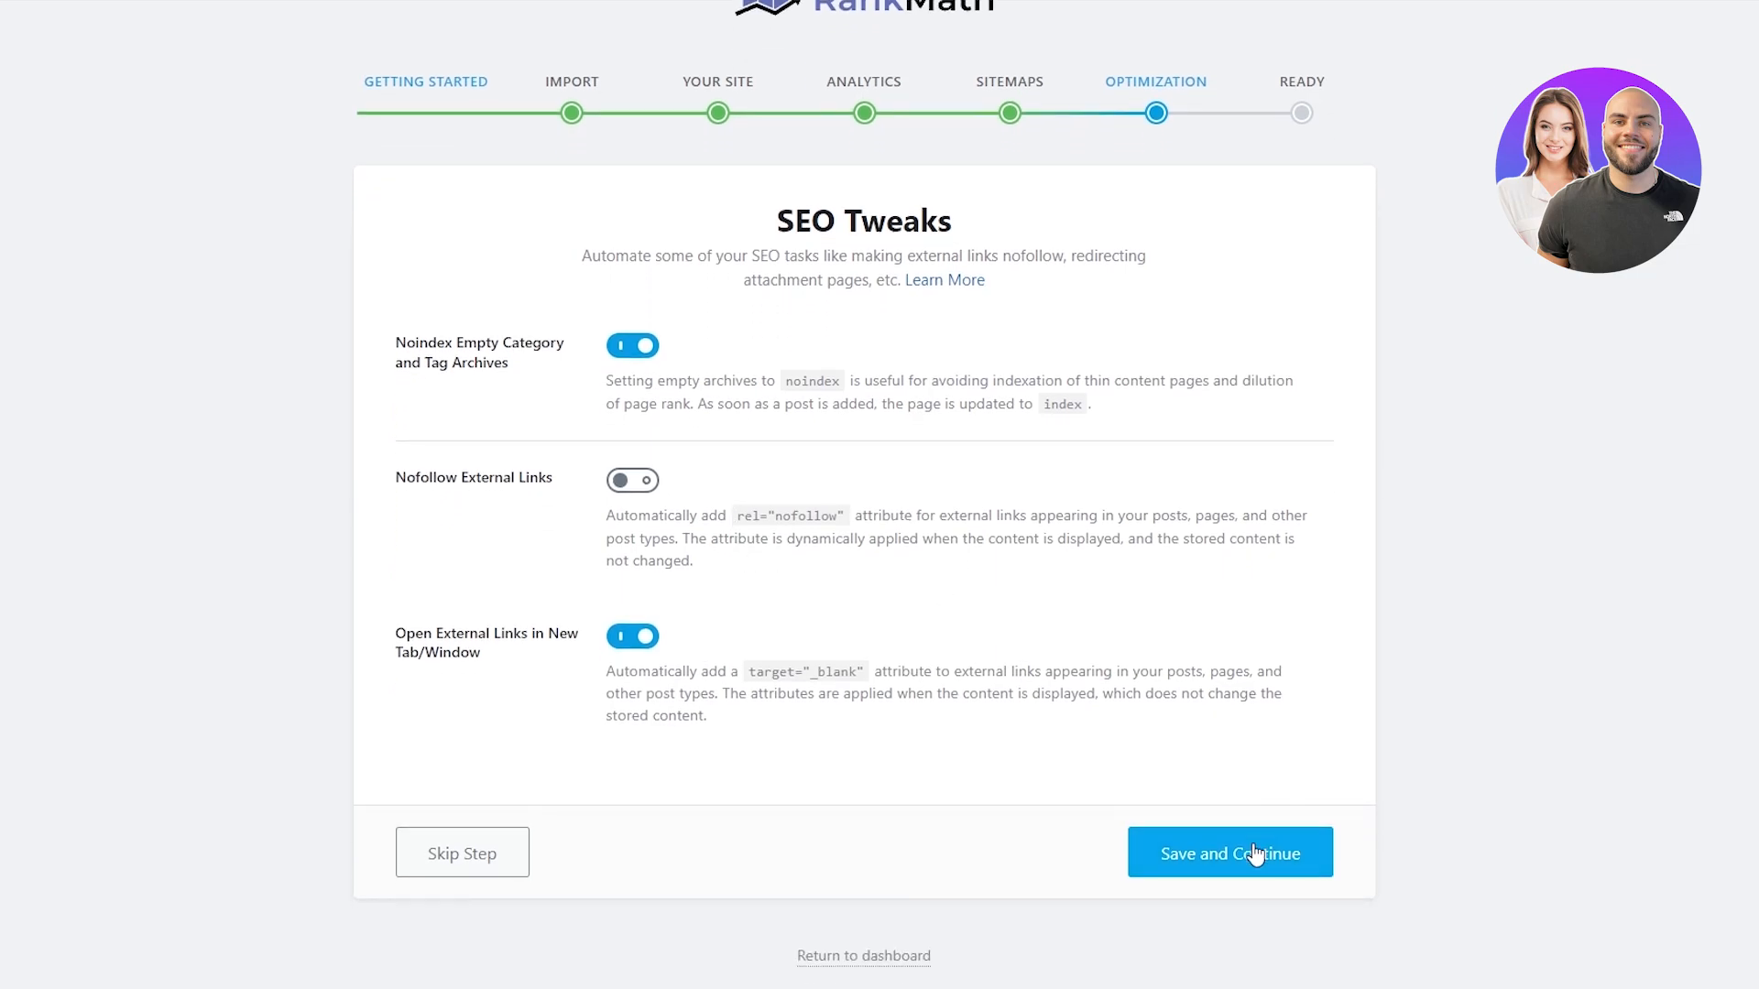
click(1255, 854)
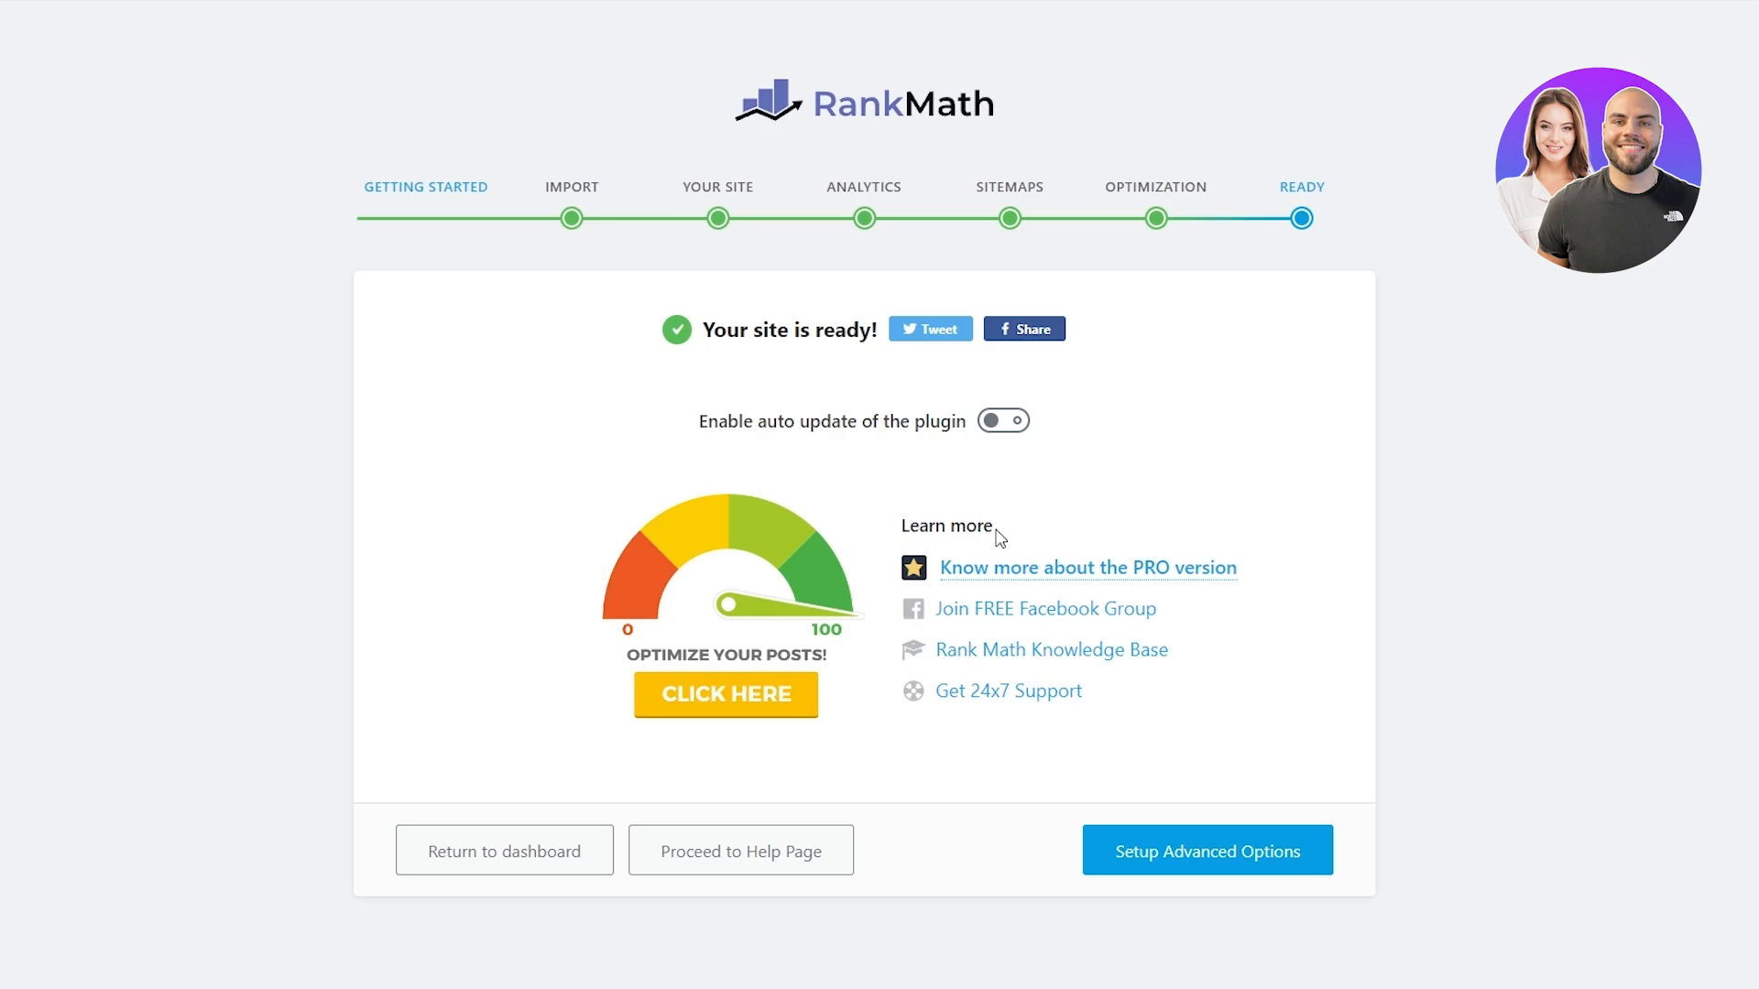
Leave the setup wizard for the Rank Math dashboard and run the SEO Analyzer on the site
click(551, 861)
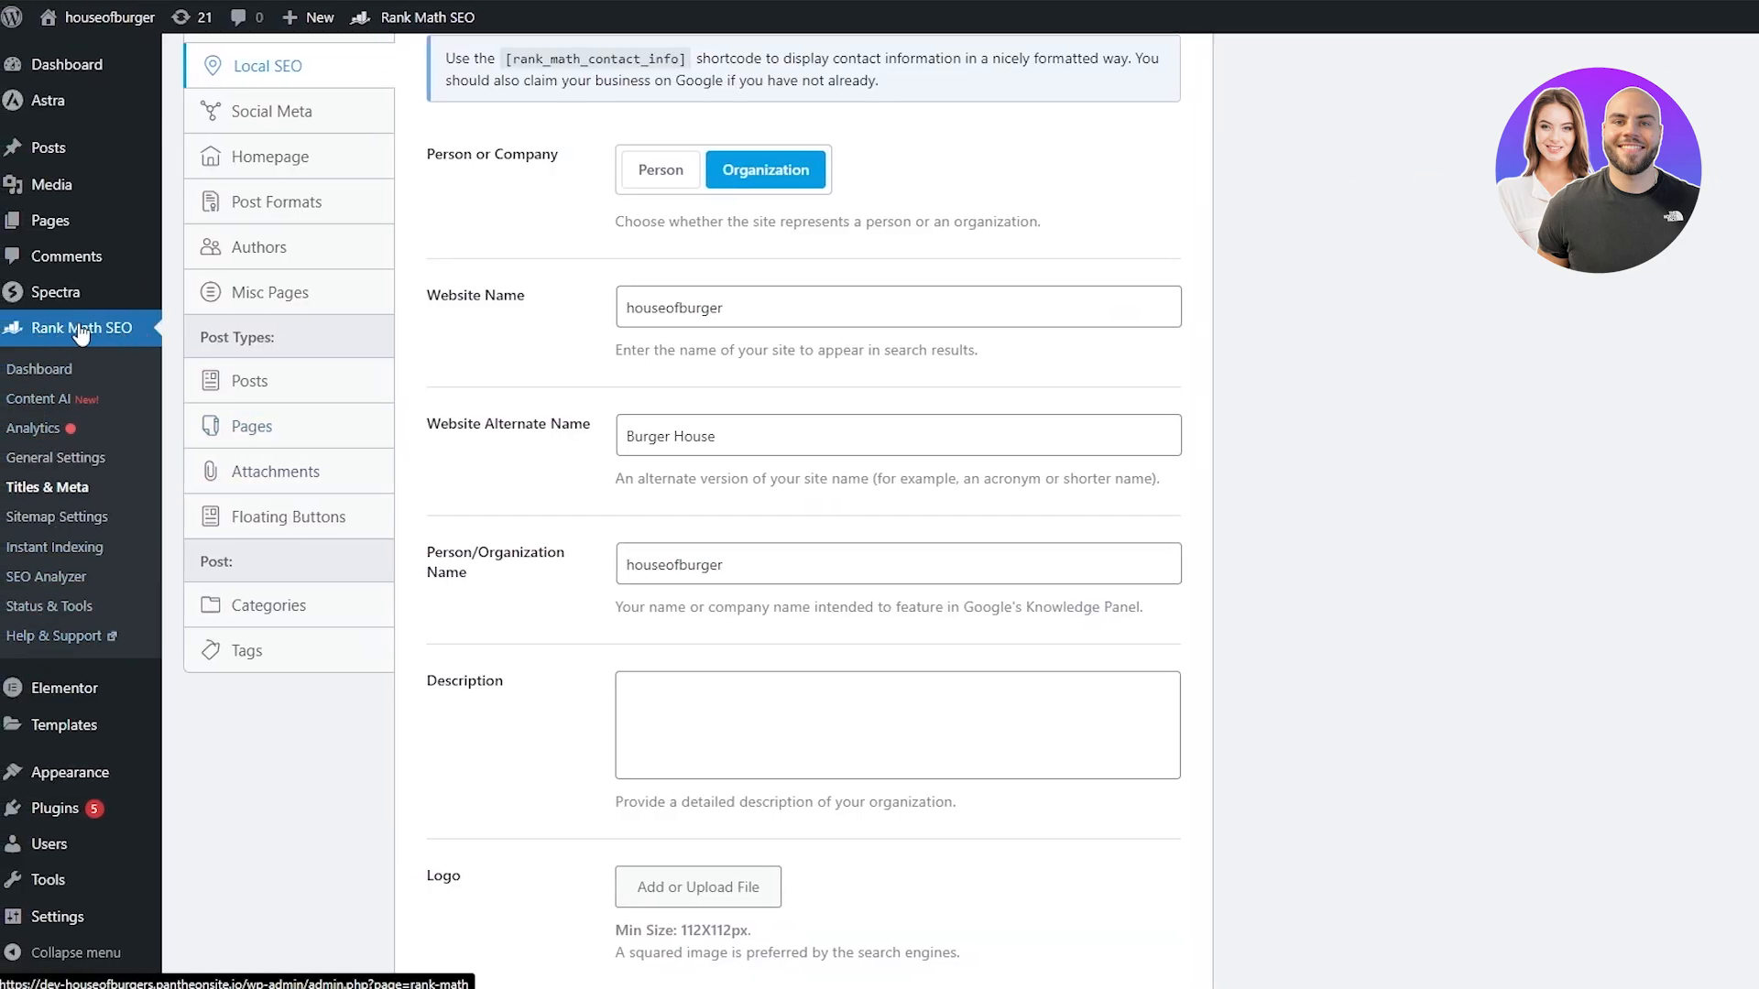
click(39, 367)
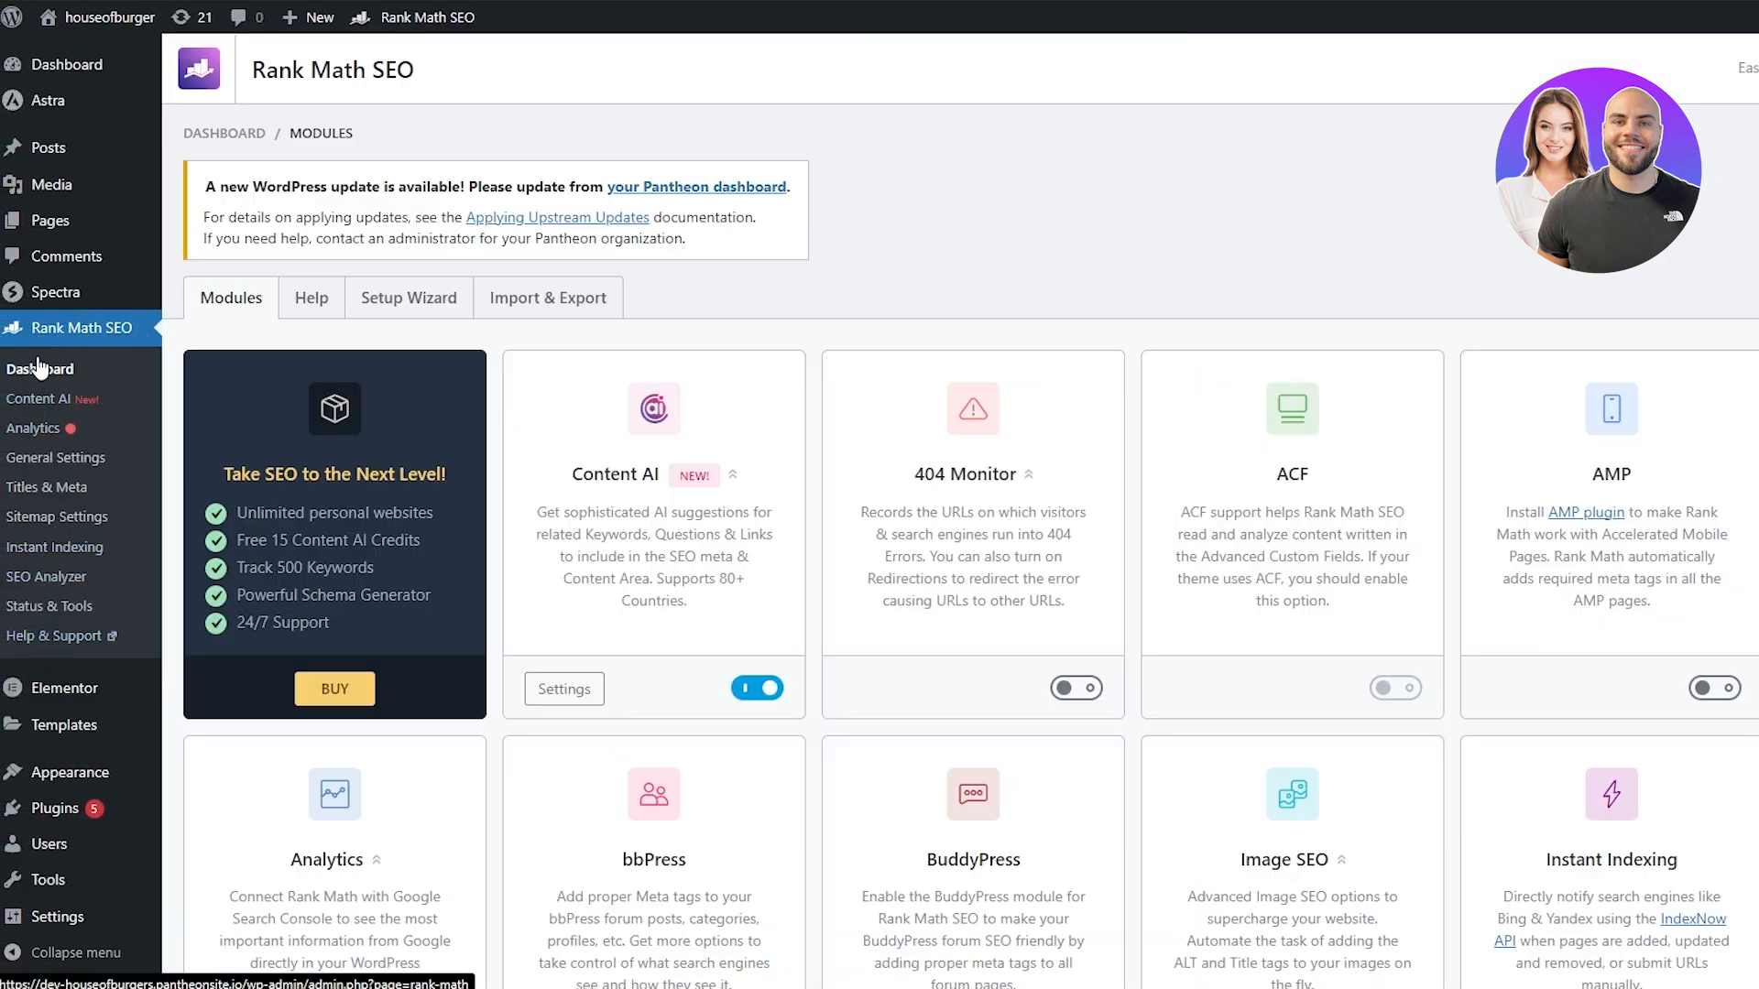
click(48, 589)
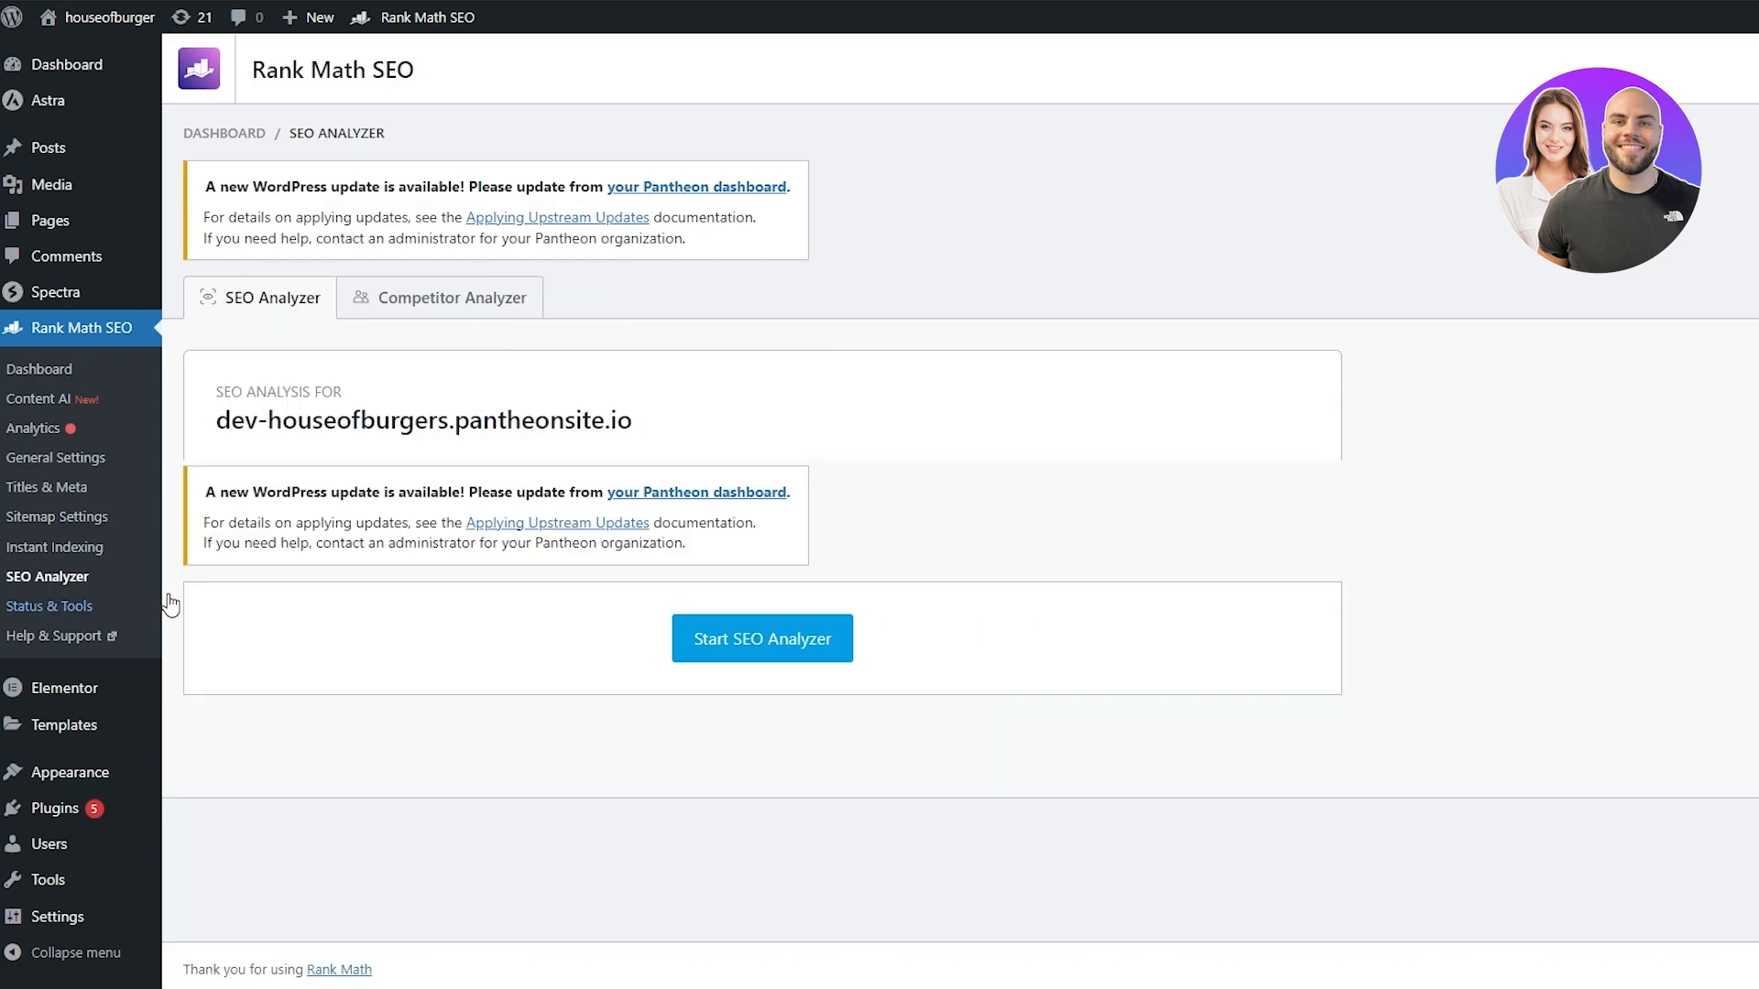
click(766, 644)
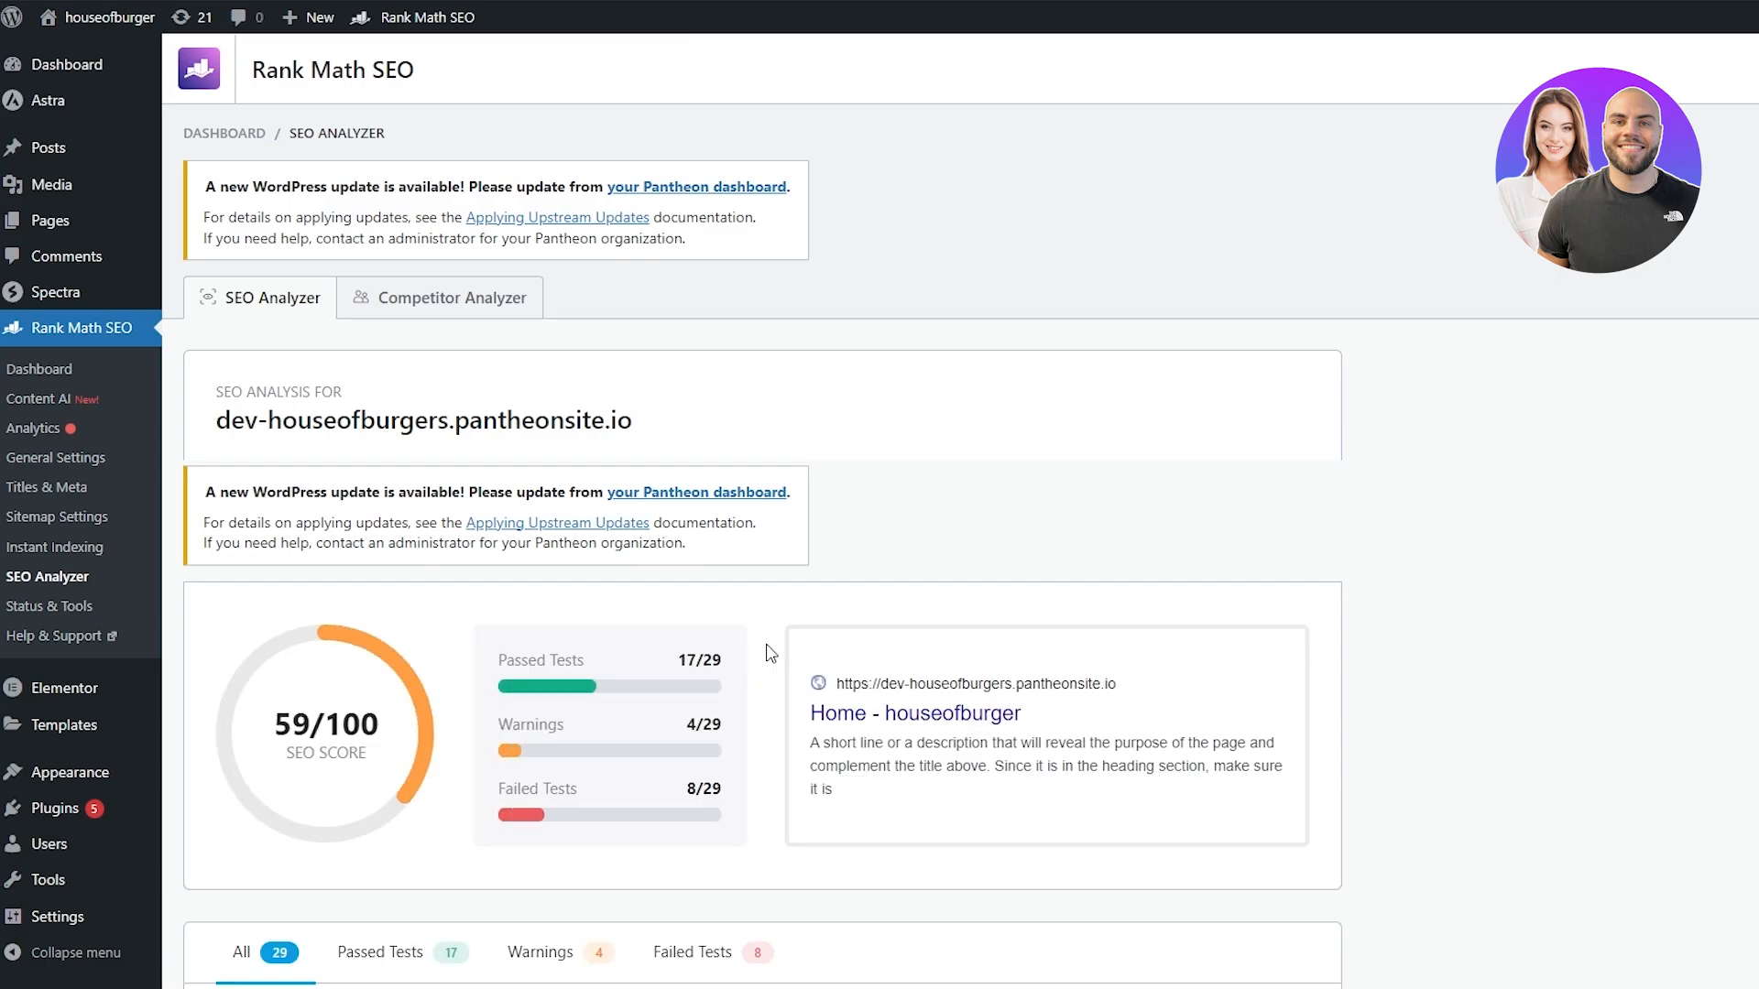
Examine the SEO Analyzer report: overall score, common keywords, SEO description, H1 and H2 headings, image ALT attributes and links ratio
scroll(770, 652, down, 1)
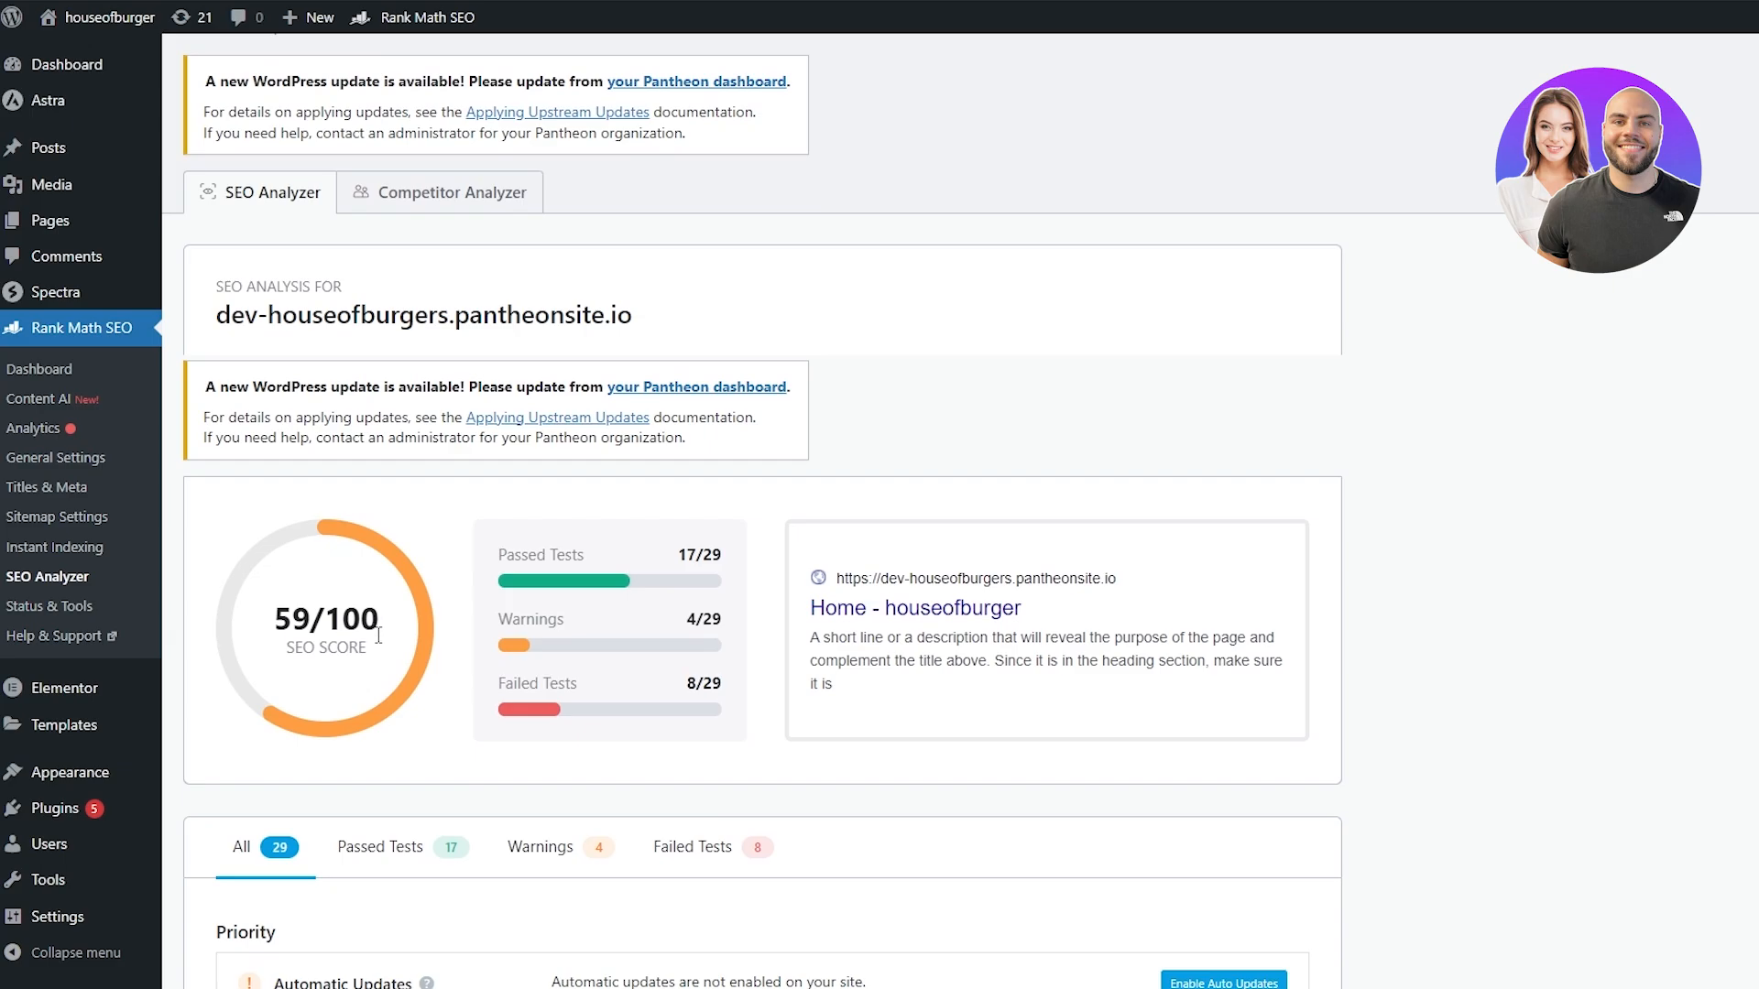
scroll(378, 634, down, 5)
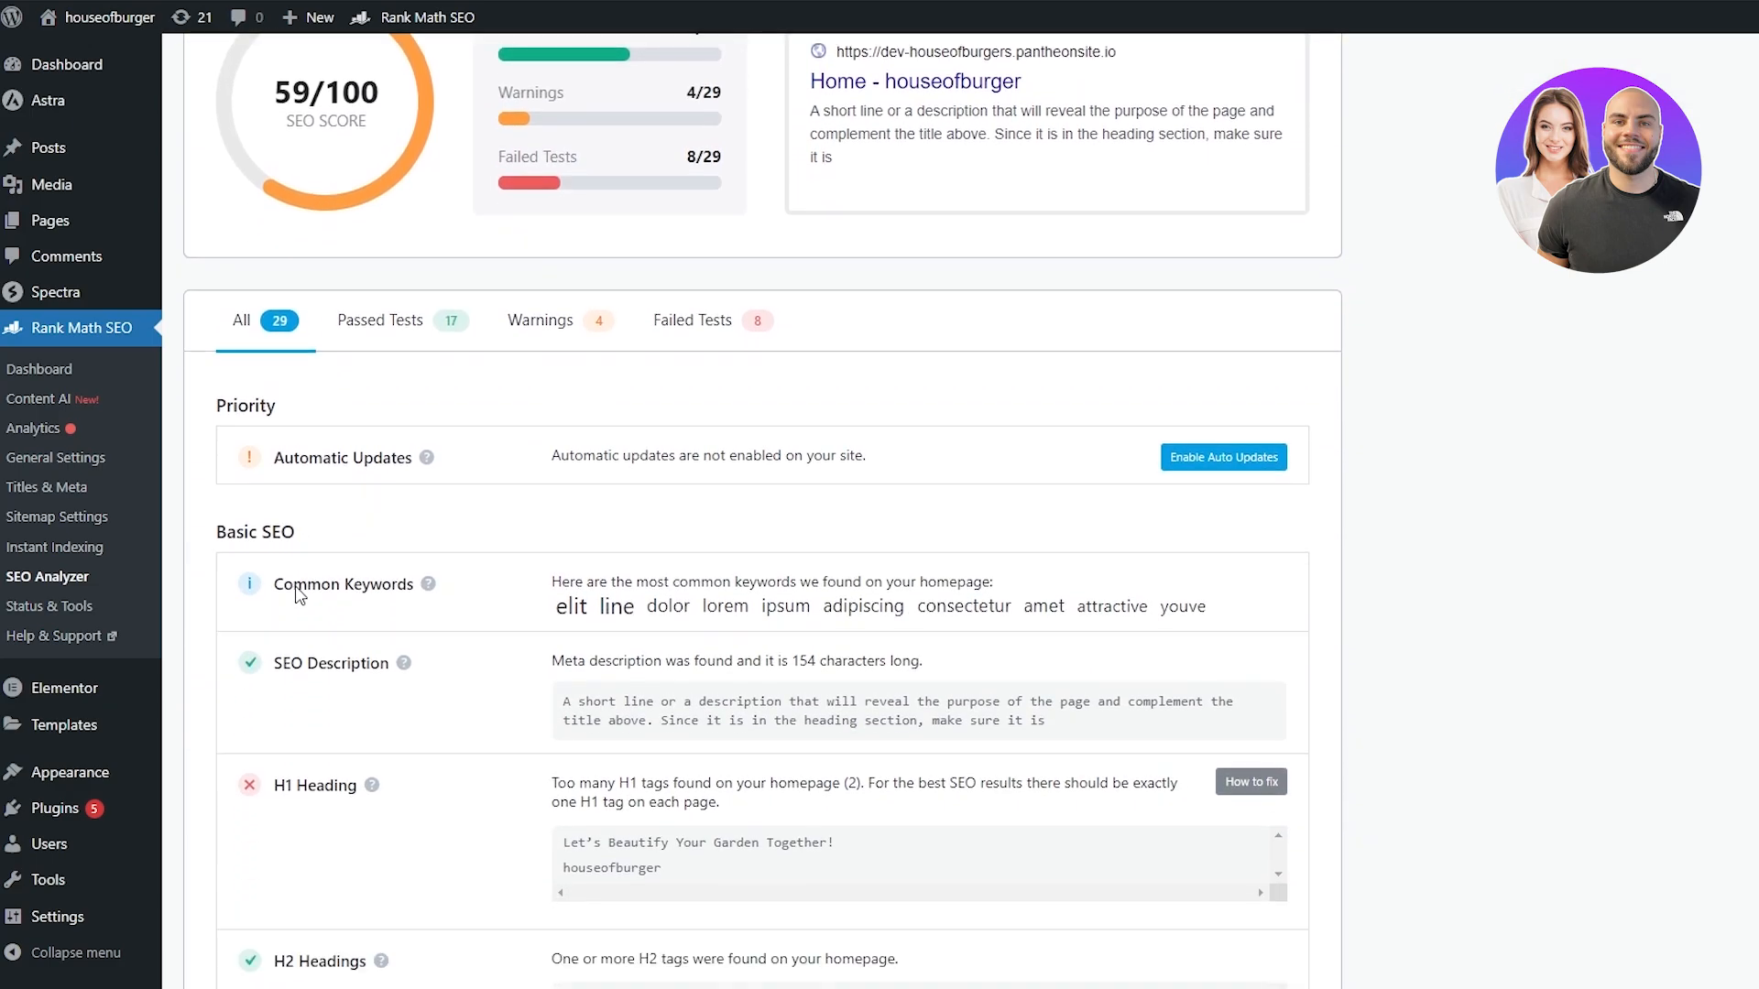
scroll(300, 598, down, 1)
scroll(302, 597, up, 1)
scroll(295, 577, down, 1)
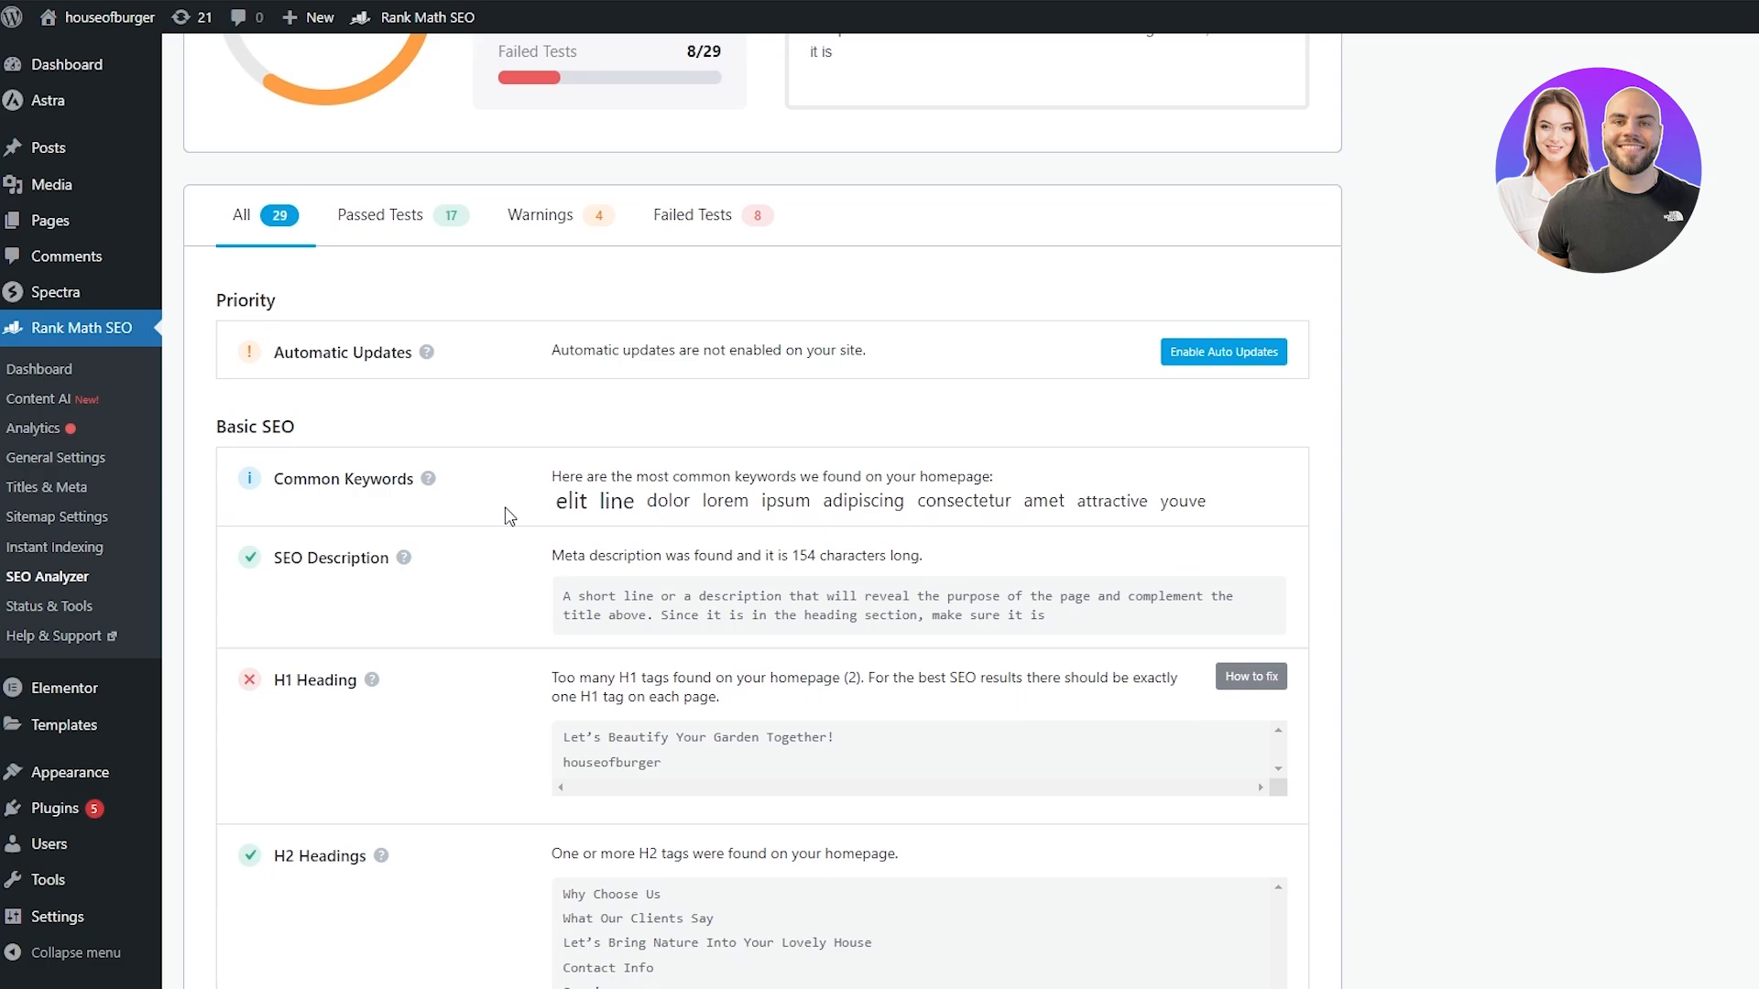
scroll(765, 503, down, 1)
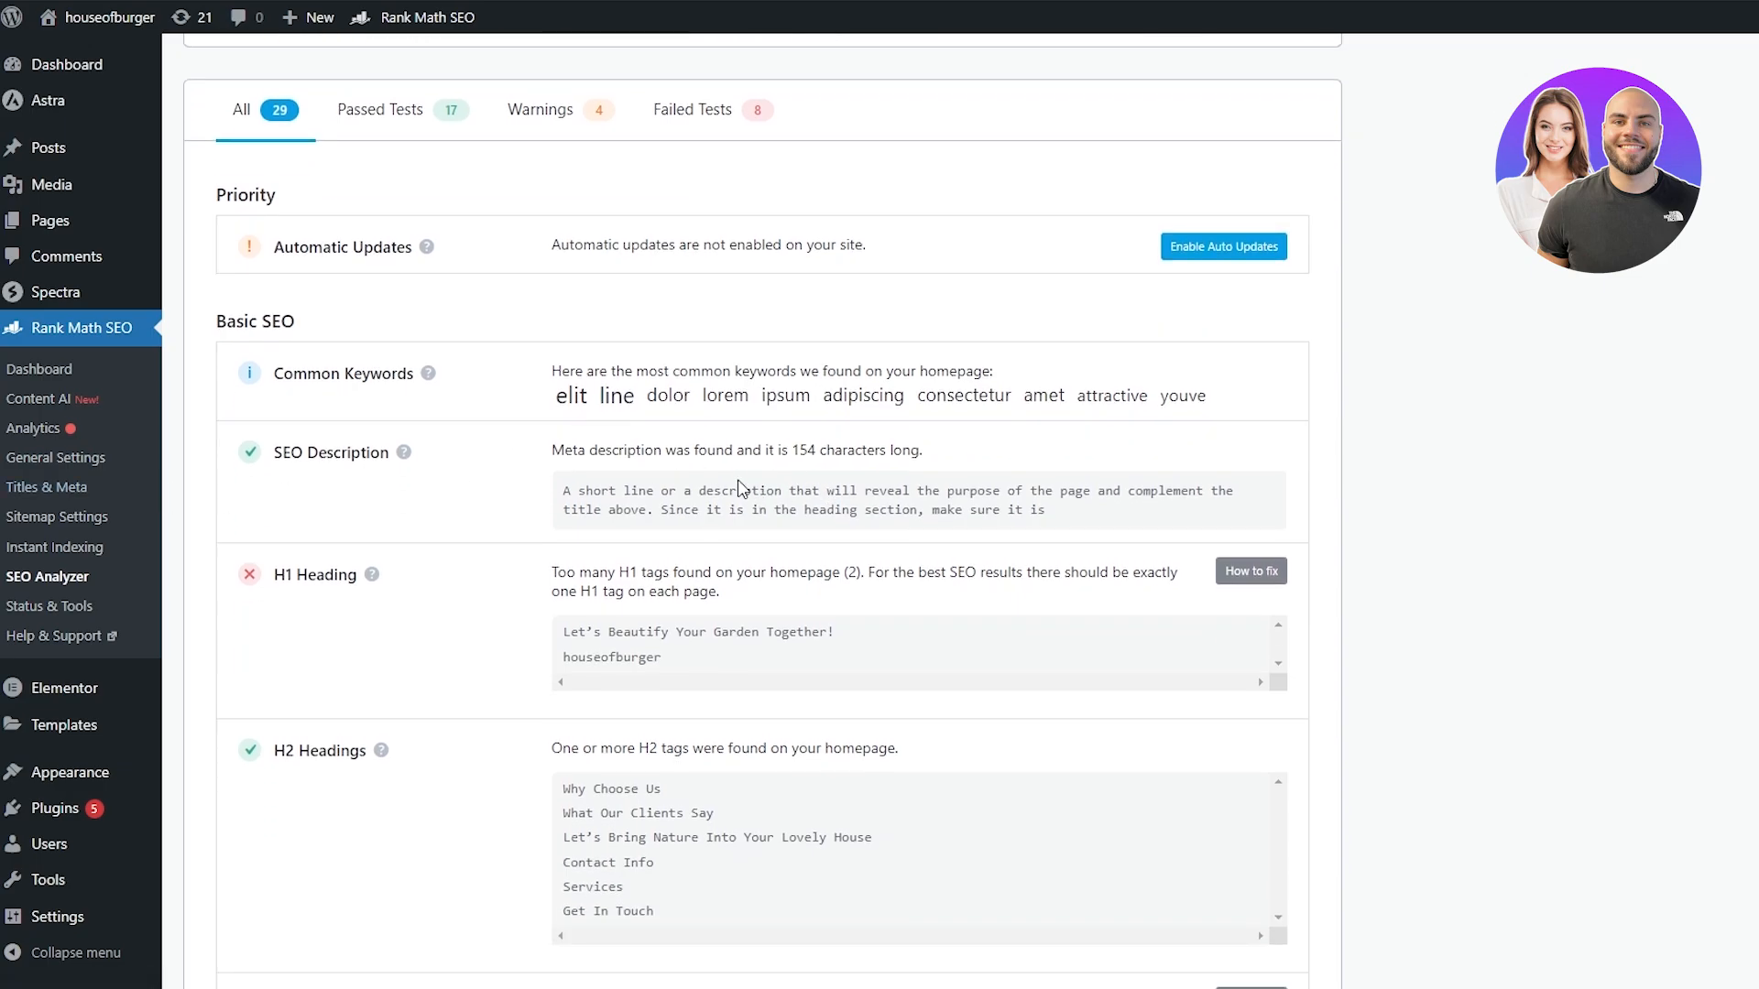
scroll(340, 487, down, 1)
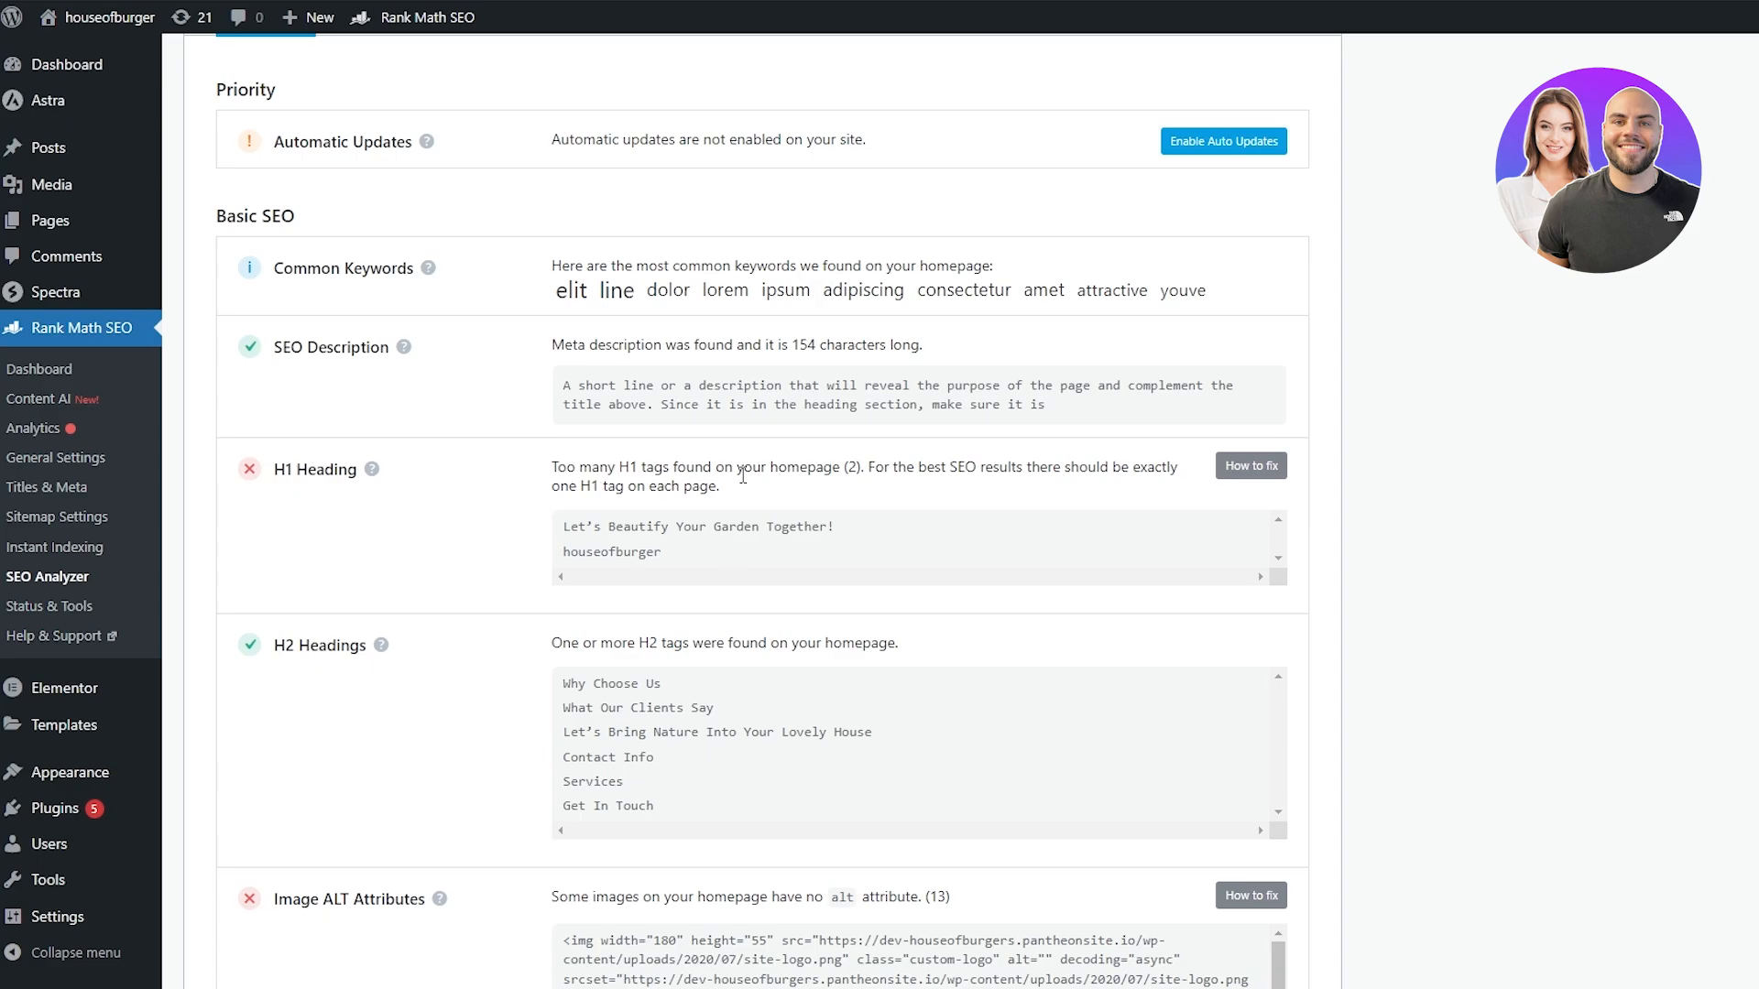
scroll(917, 502, down, 2)
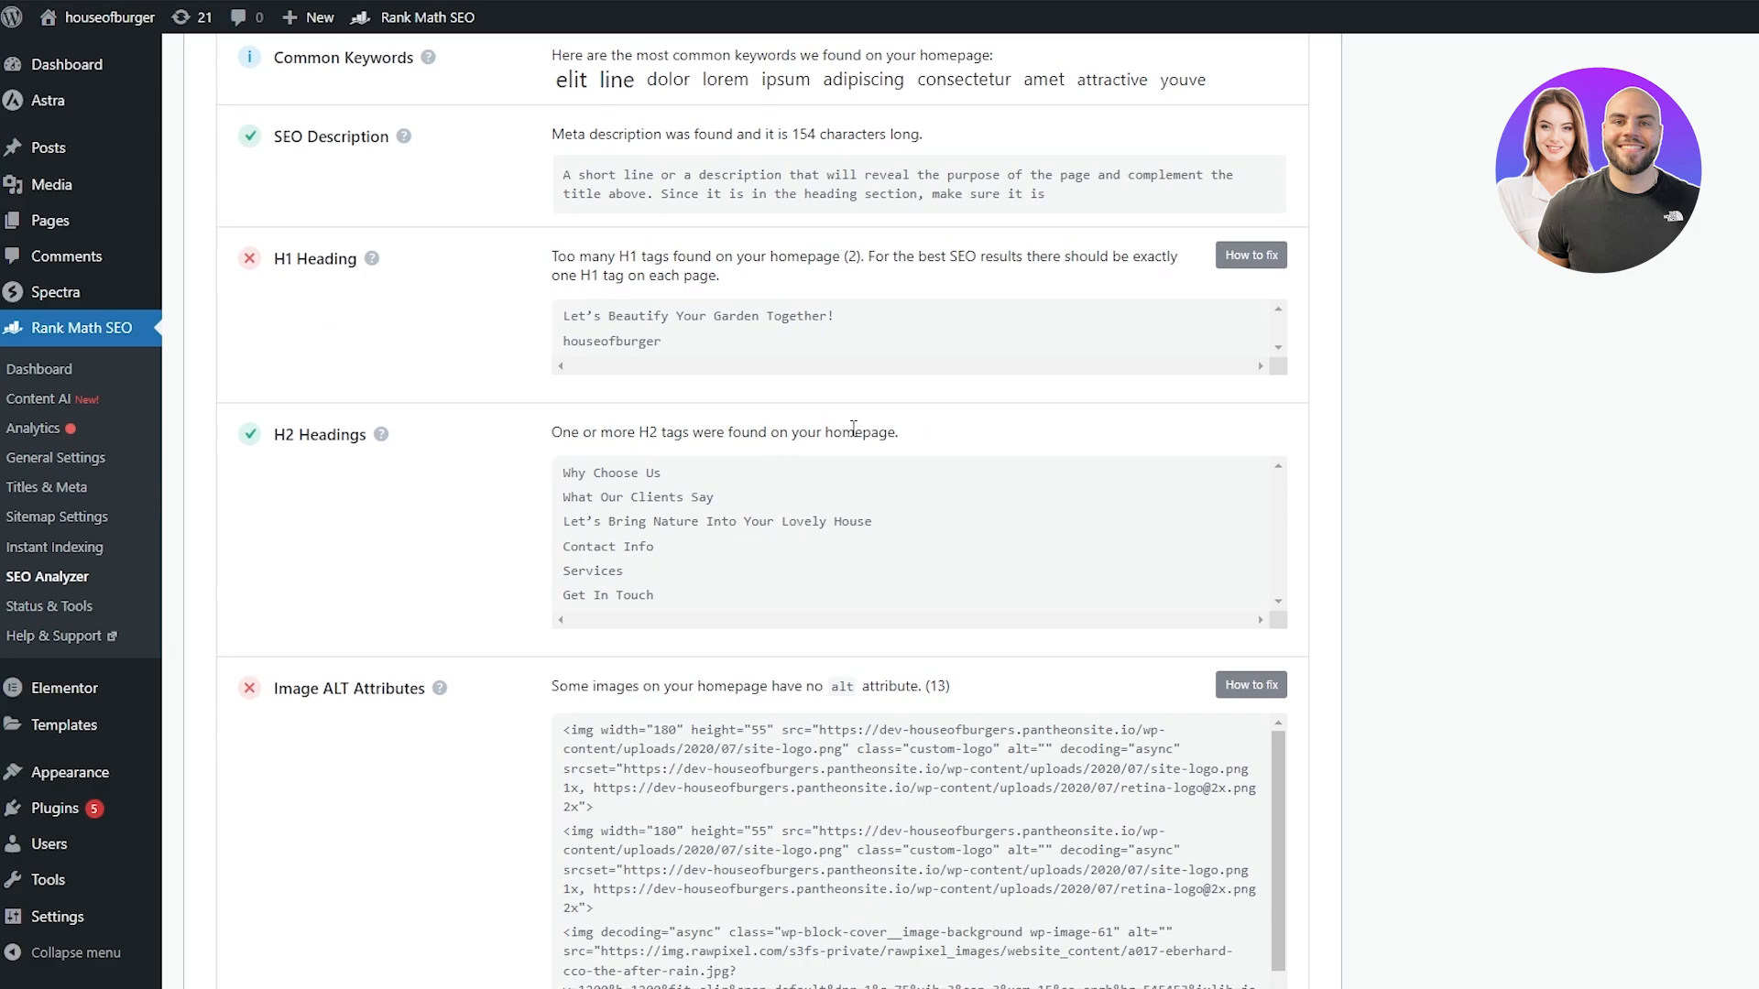
scroll(807, 464, down, 2)
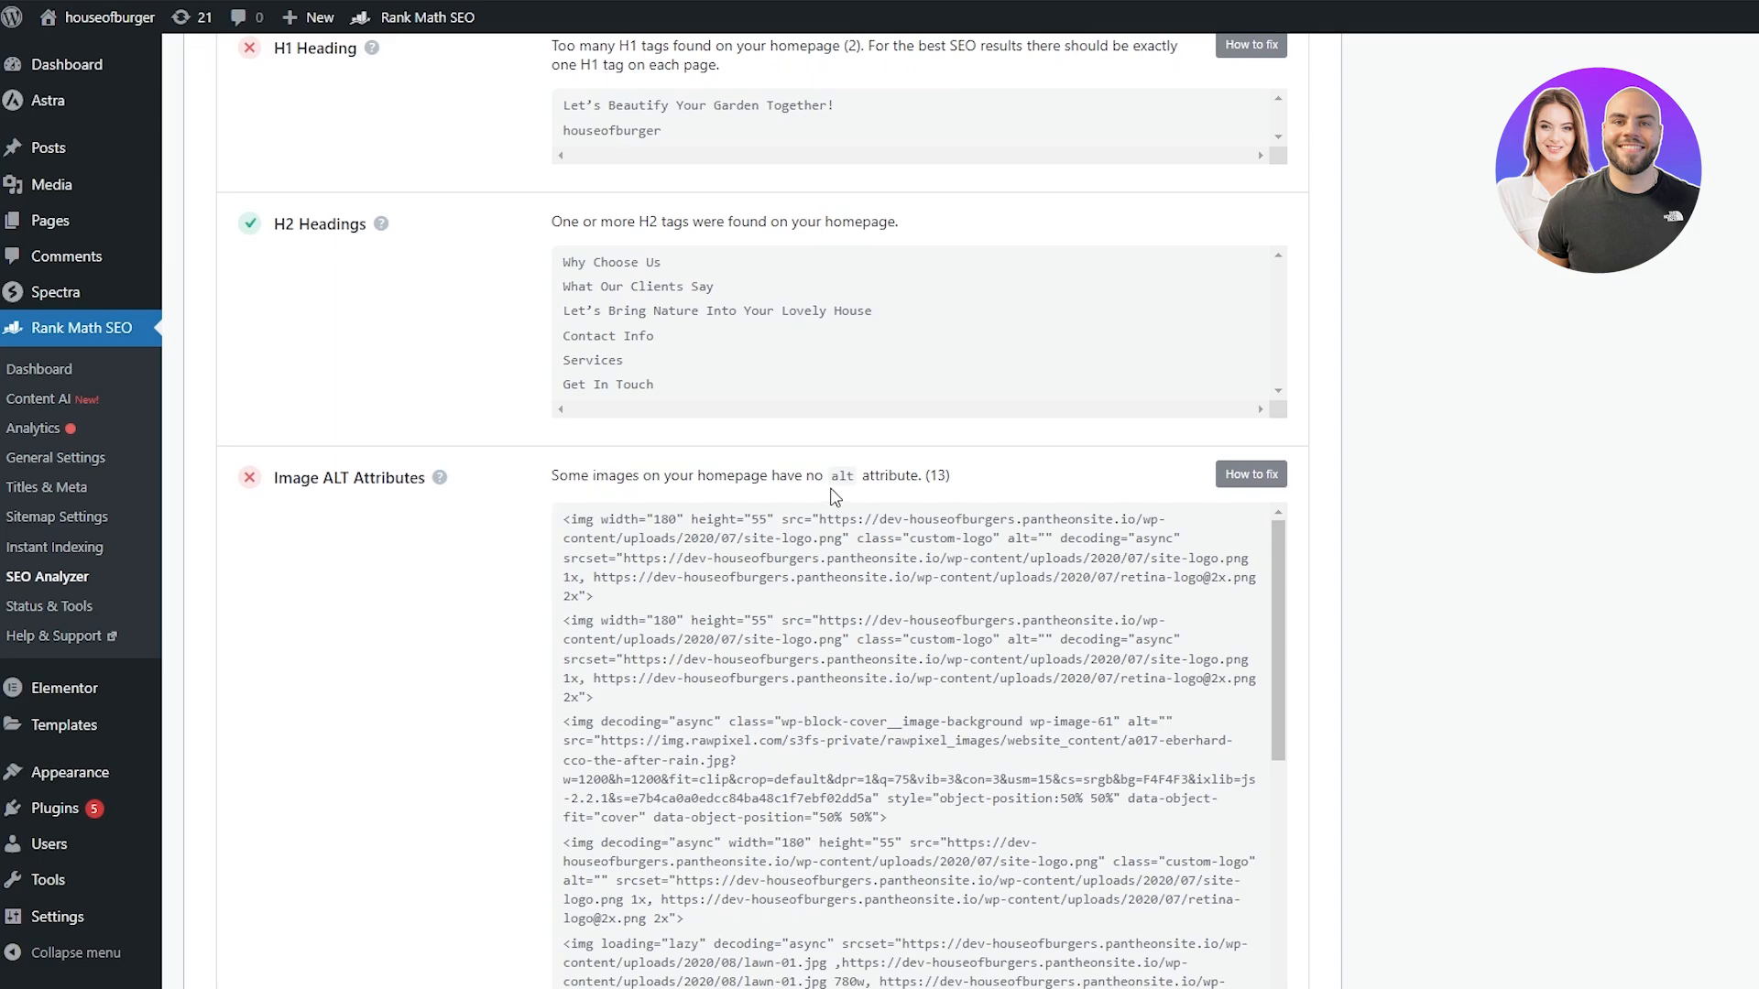
scroll(1011, 520, down, 12)
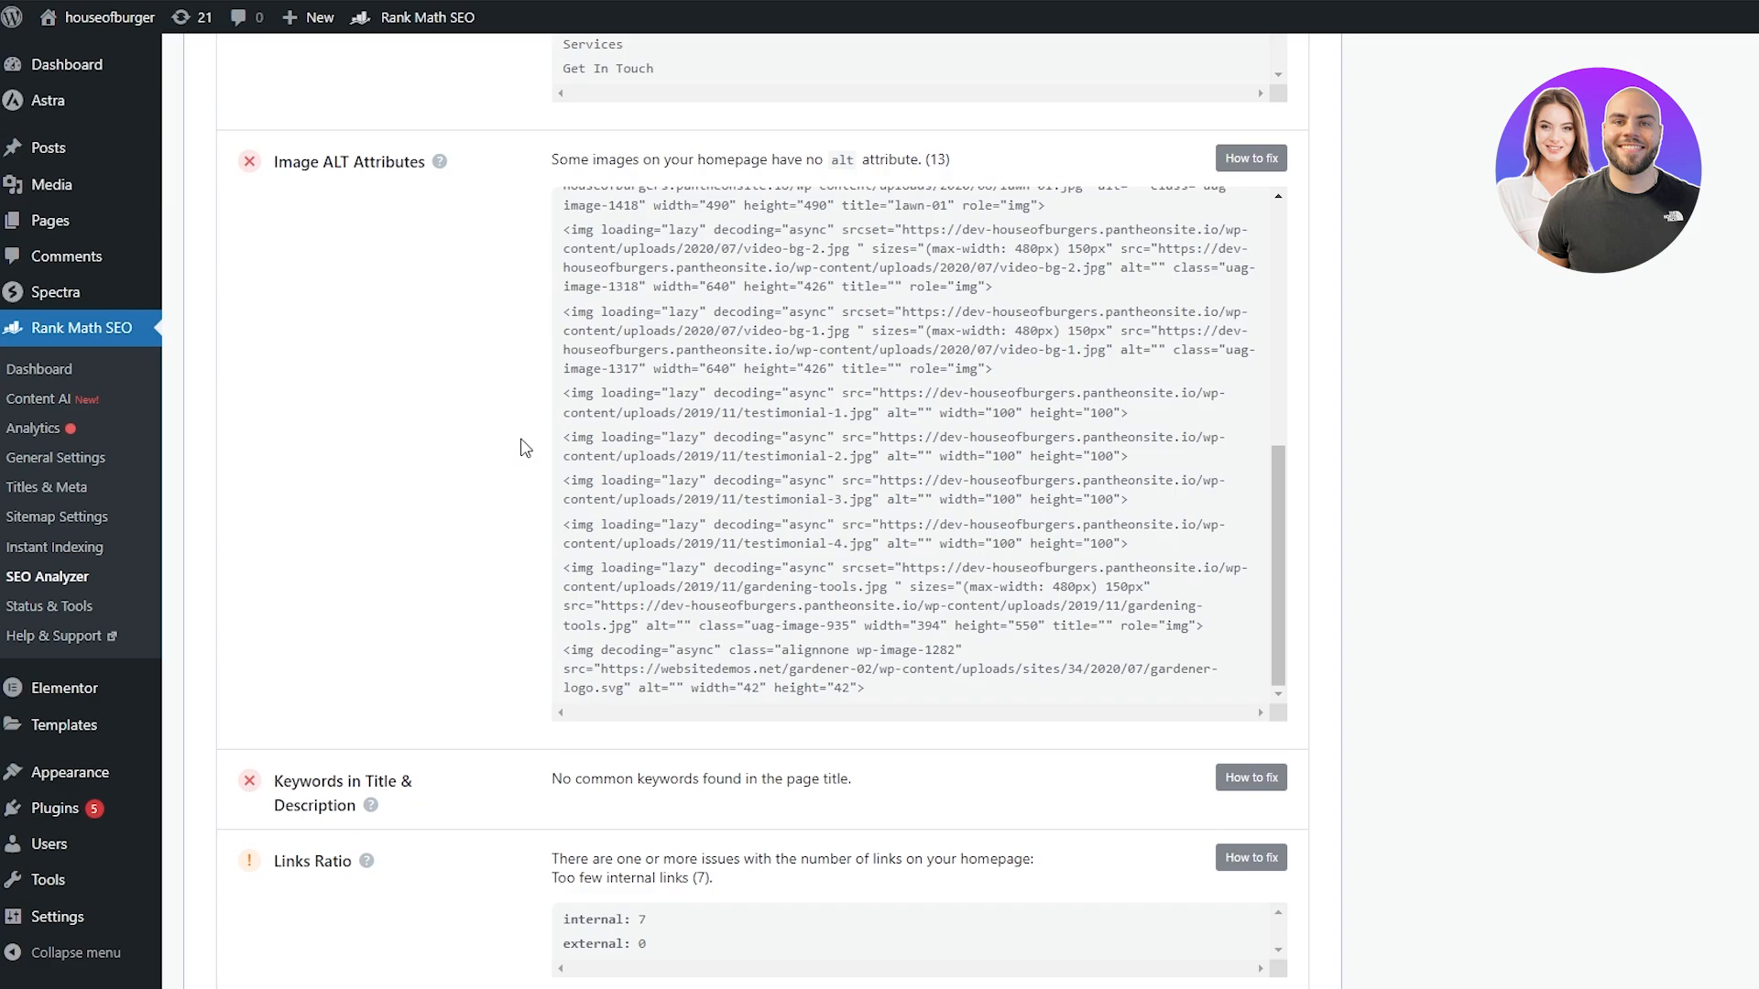
Examine the remaining Basic SEO checks in the report, from title keywords and links ratio to site tagline, permalink structure and focus keywords
scroll(525, 447, down, 3)
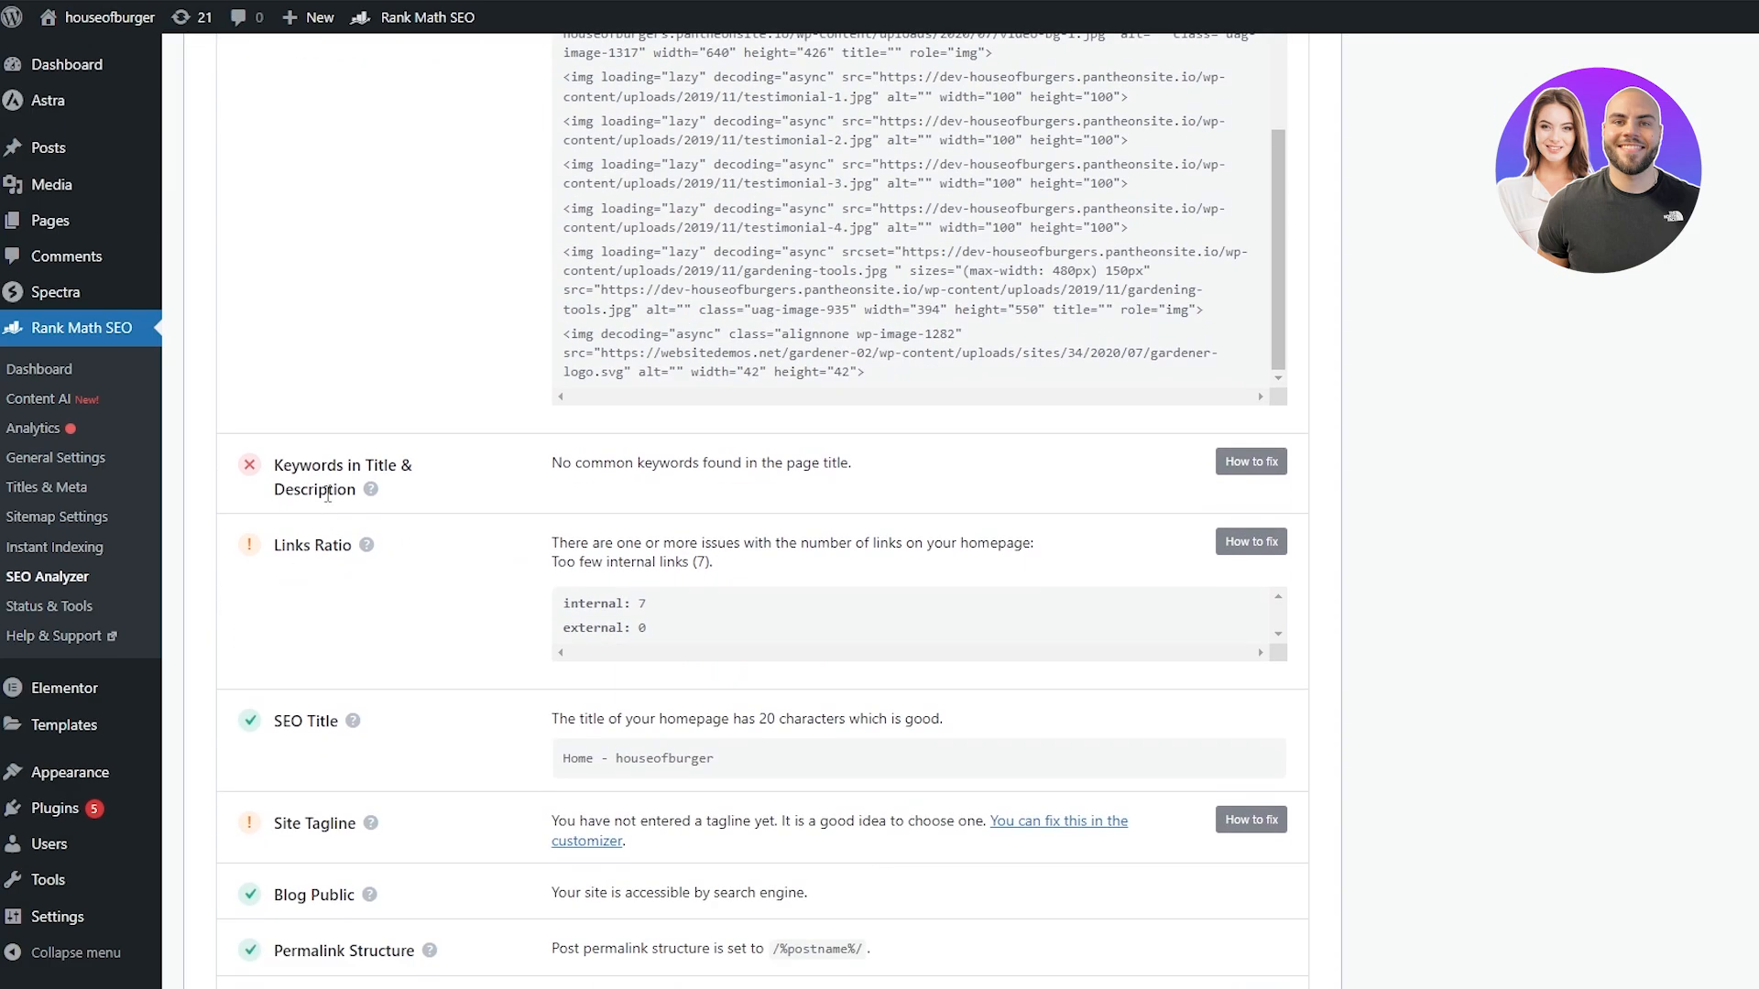
scroll(527, 570, down, 2)
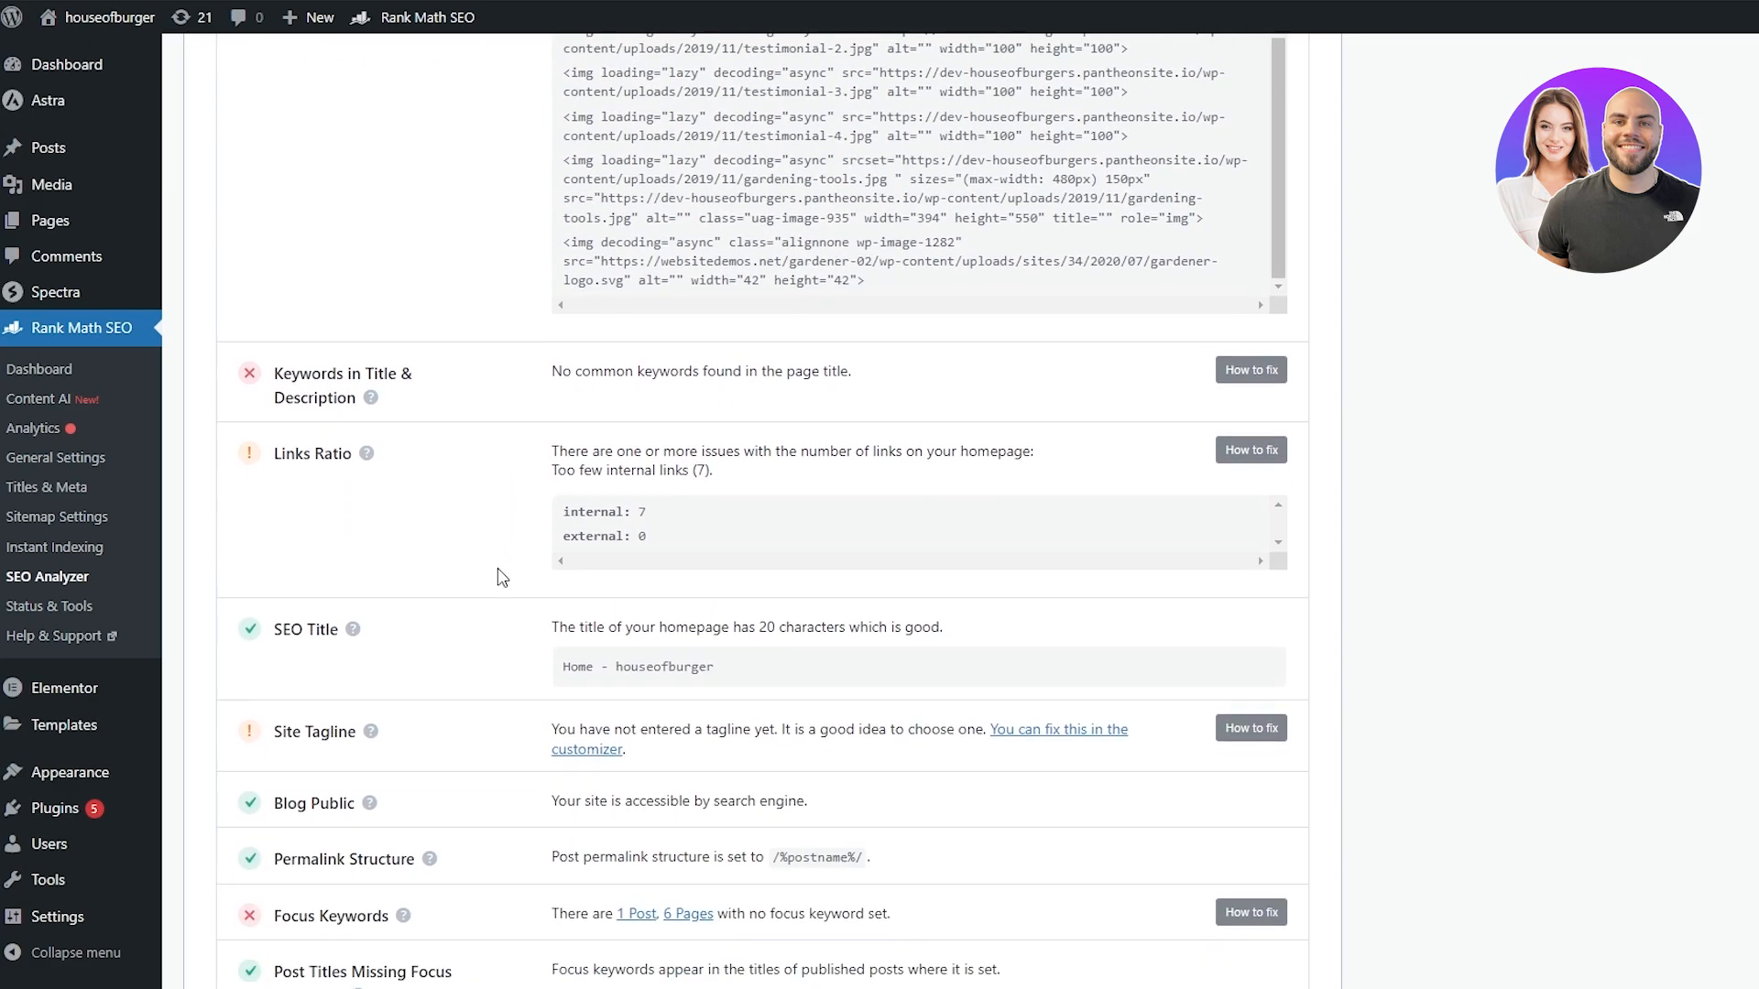
scroll(370, 511, down, 2)
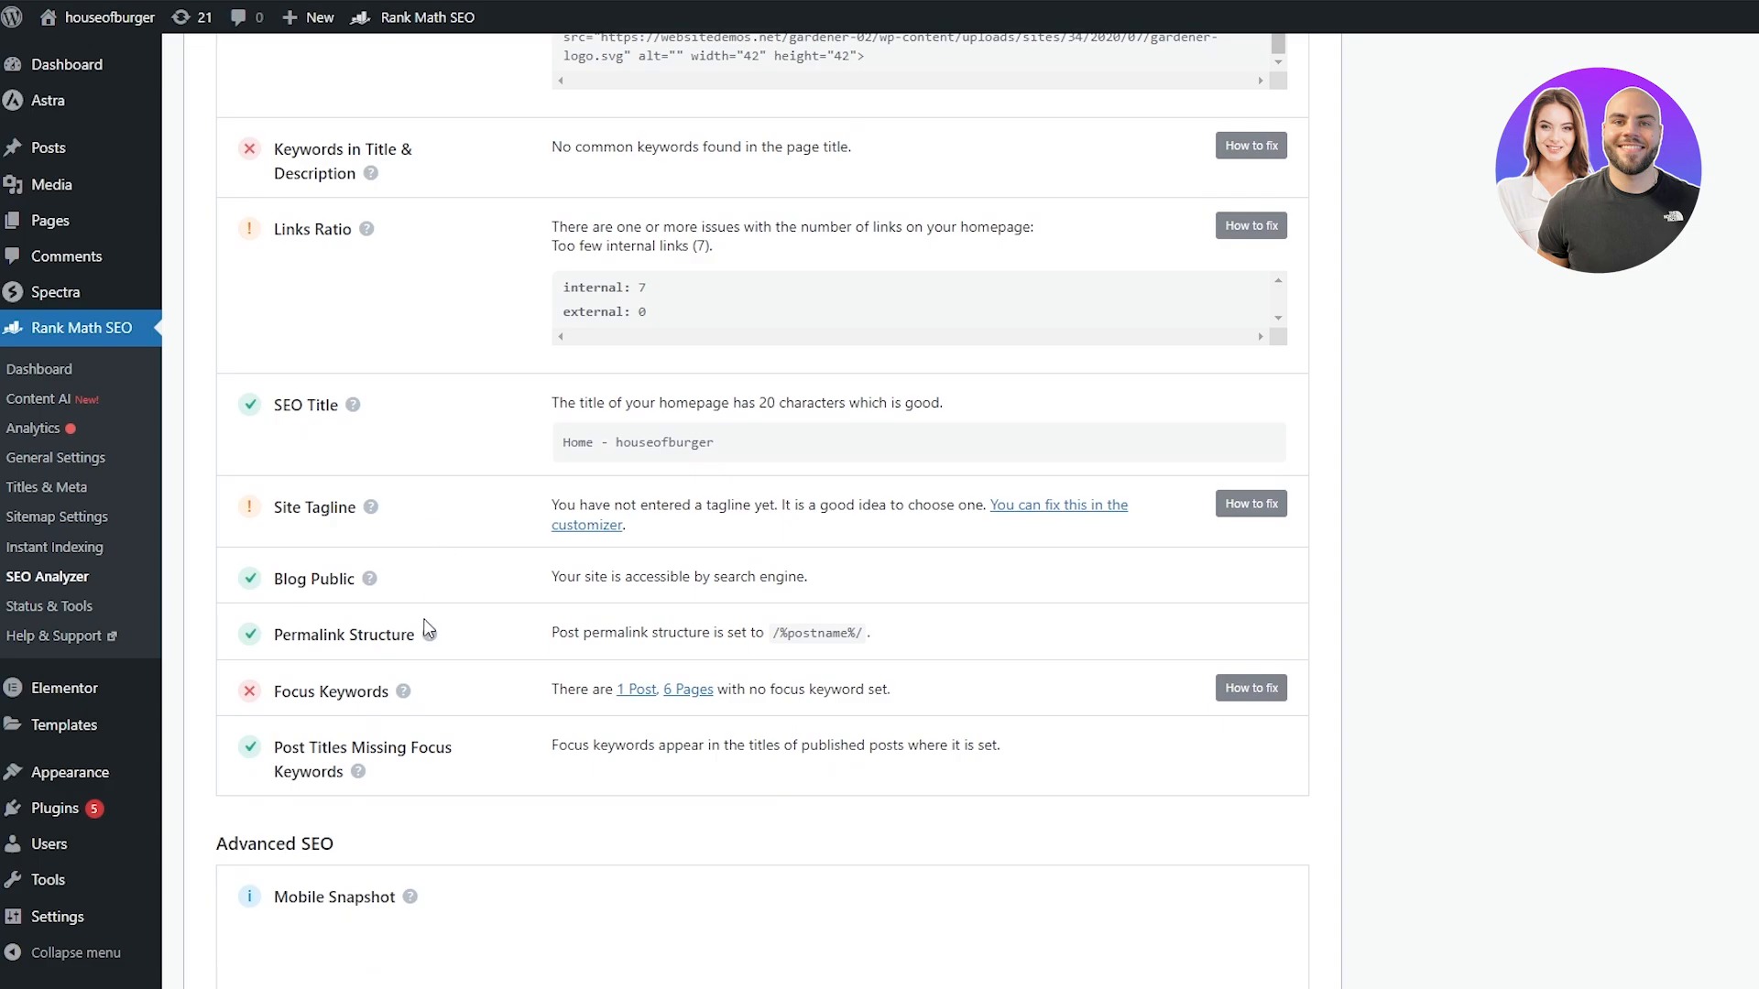
scroll(470, 647, up, 10)
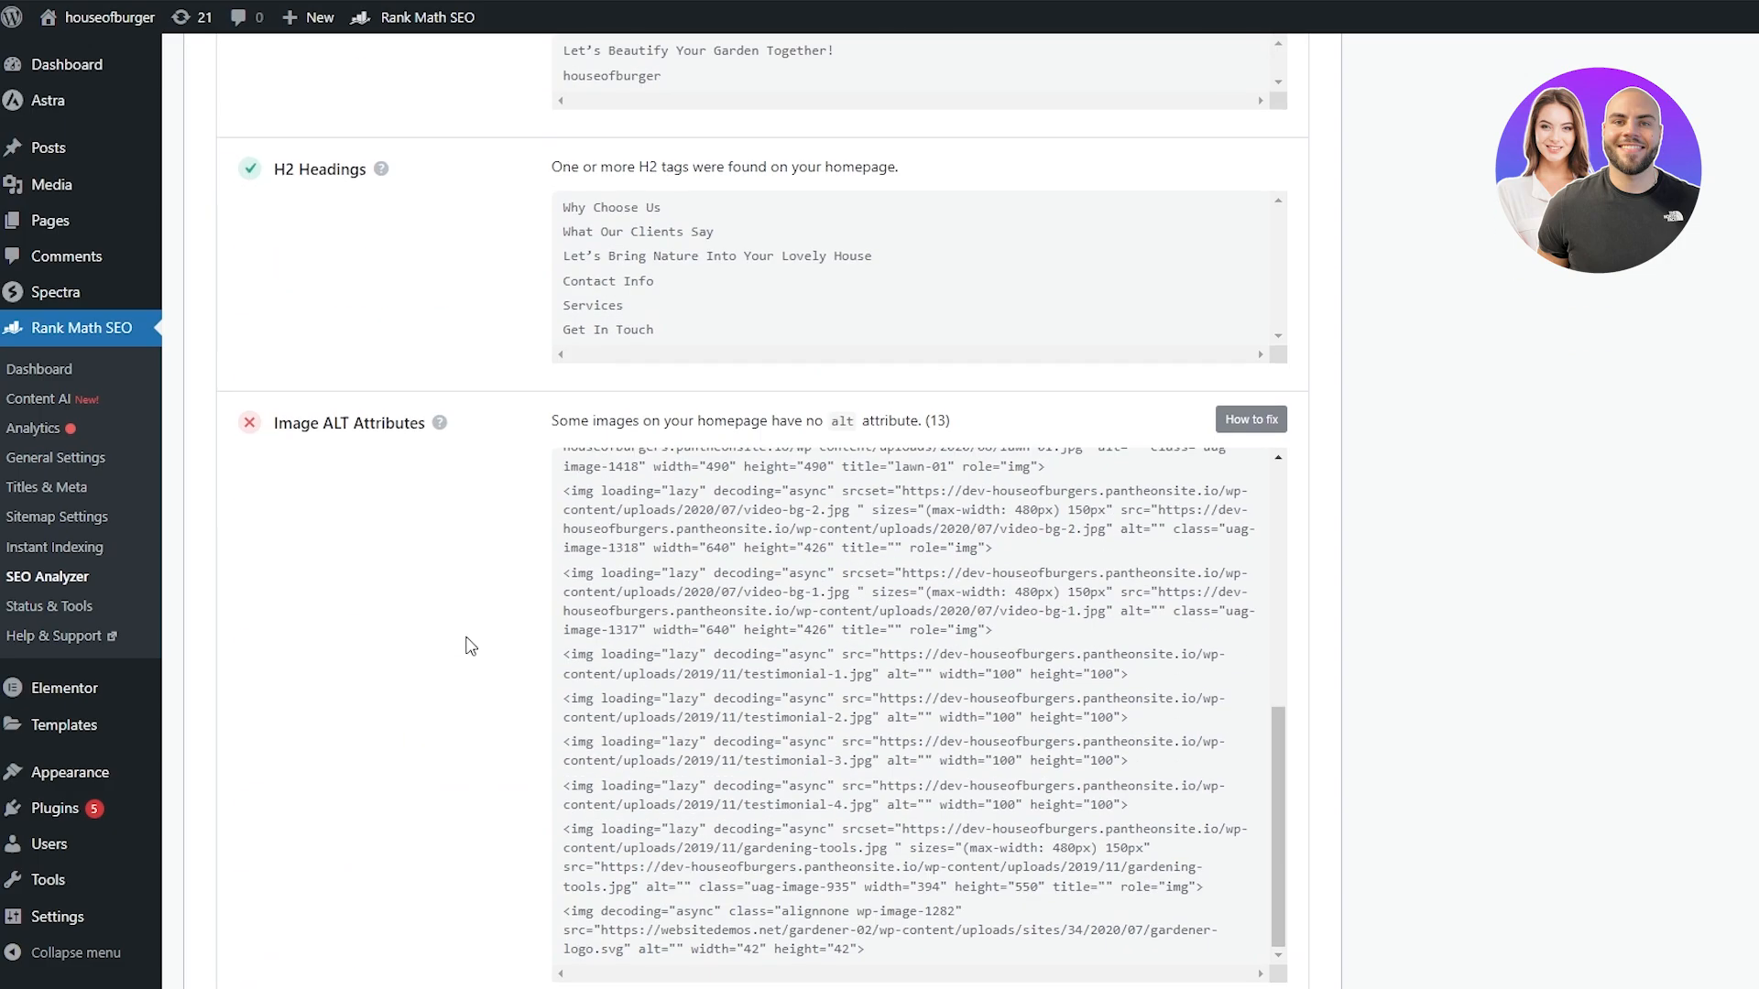
scroll(1257, 703, up, 12)
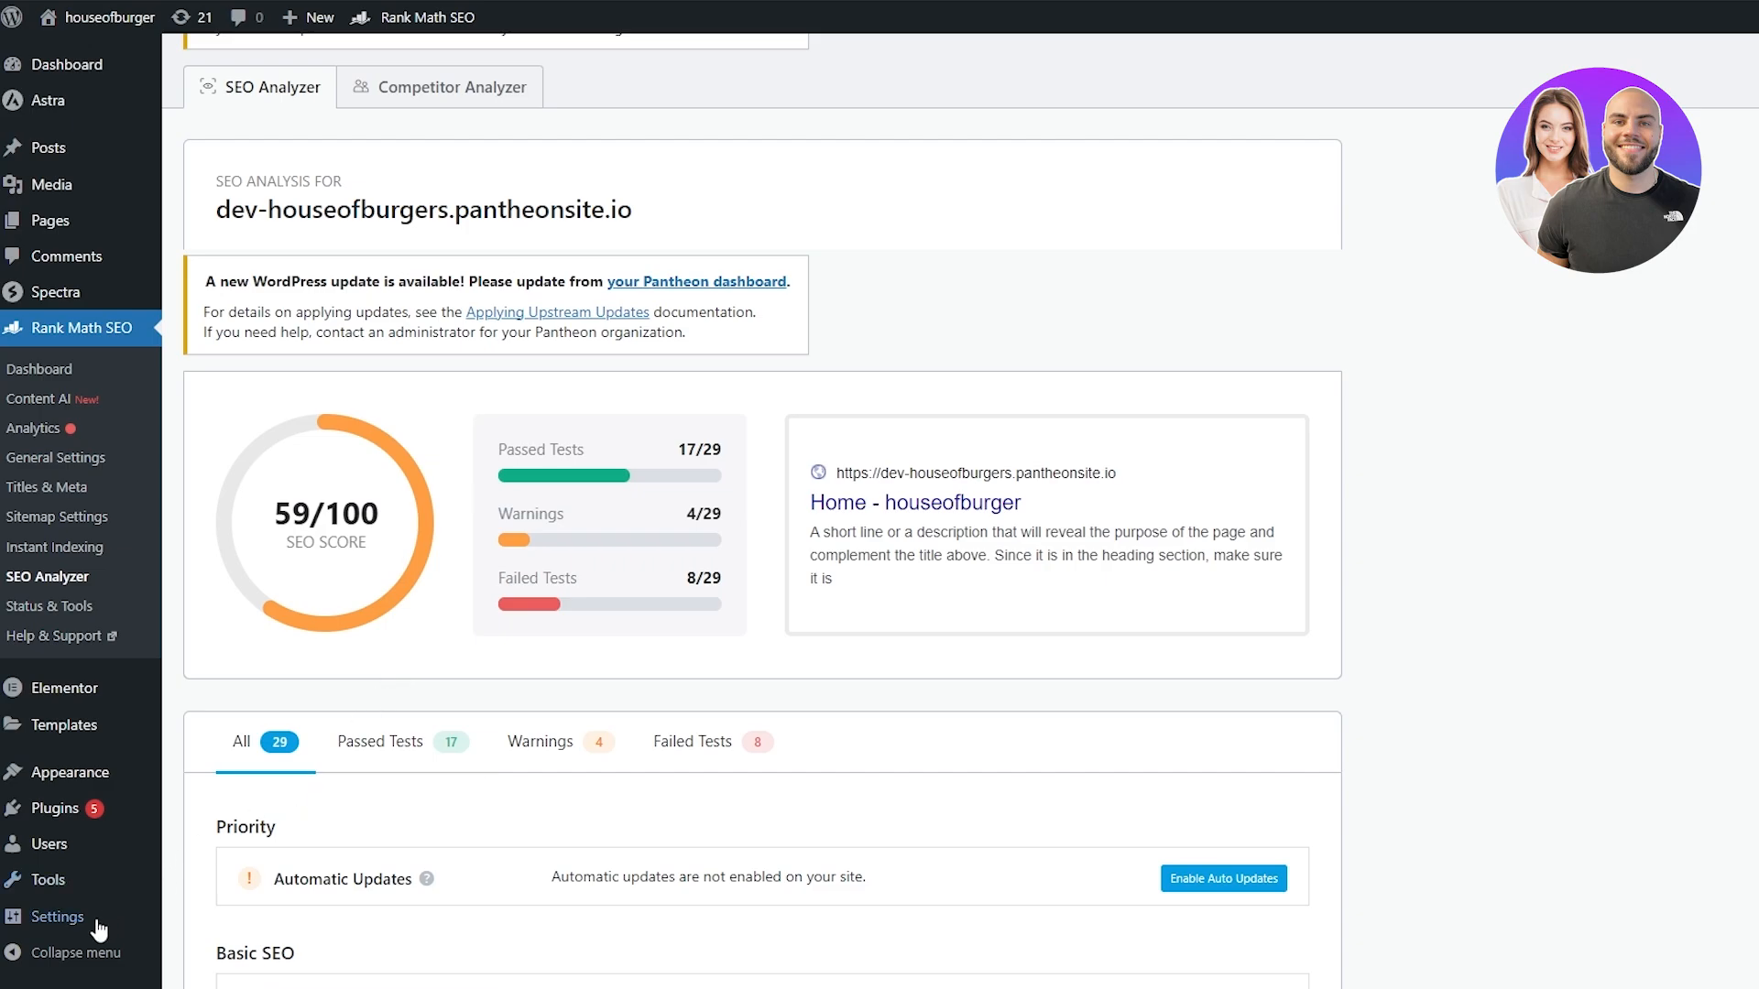
Set the site tagline to "Where Burgers Are Made For Kings" in the WordPress General Settings
mouse_move(65, 925)
click(239, 727)
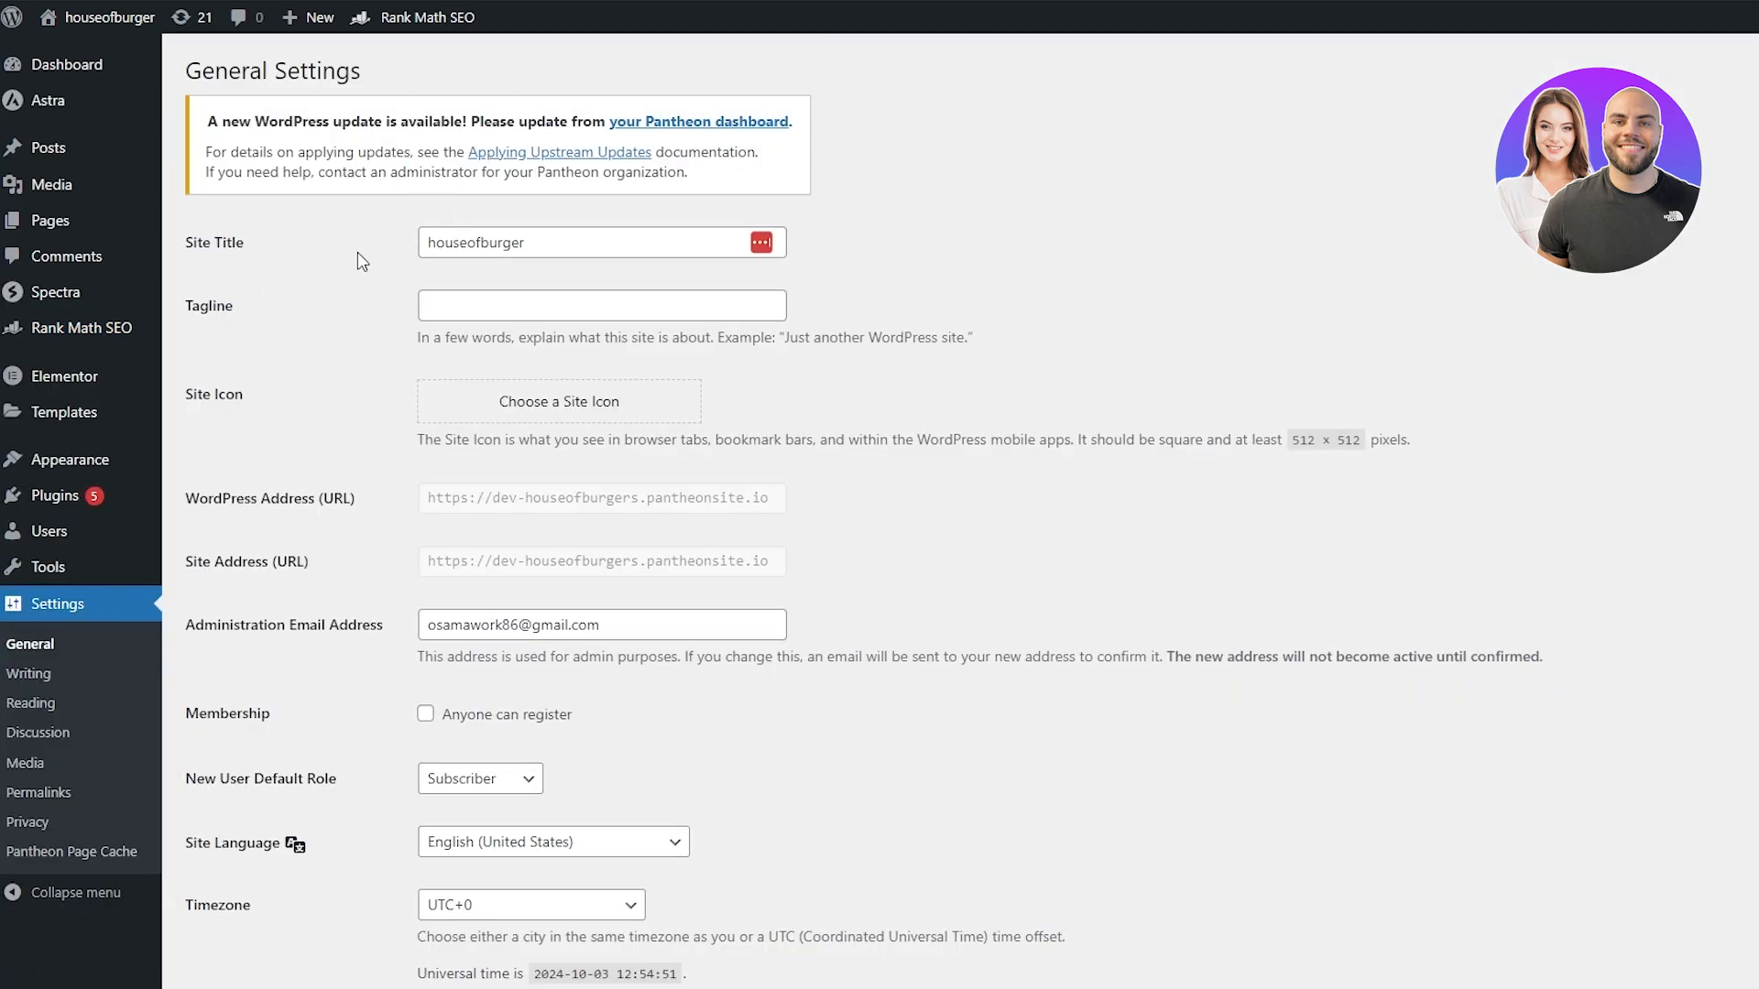
drag(188, 306, 218, 306)
click(447, 314)
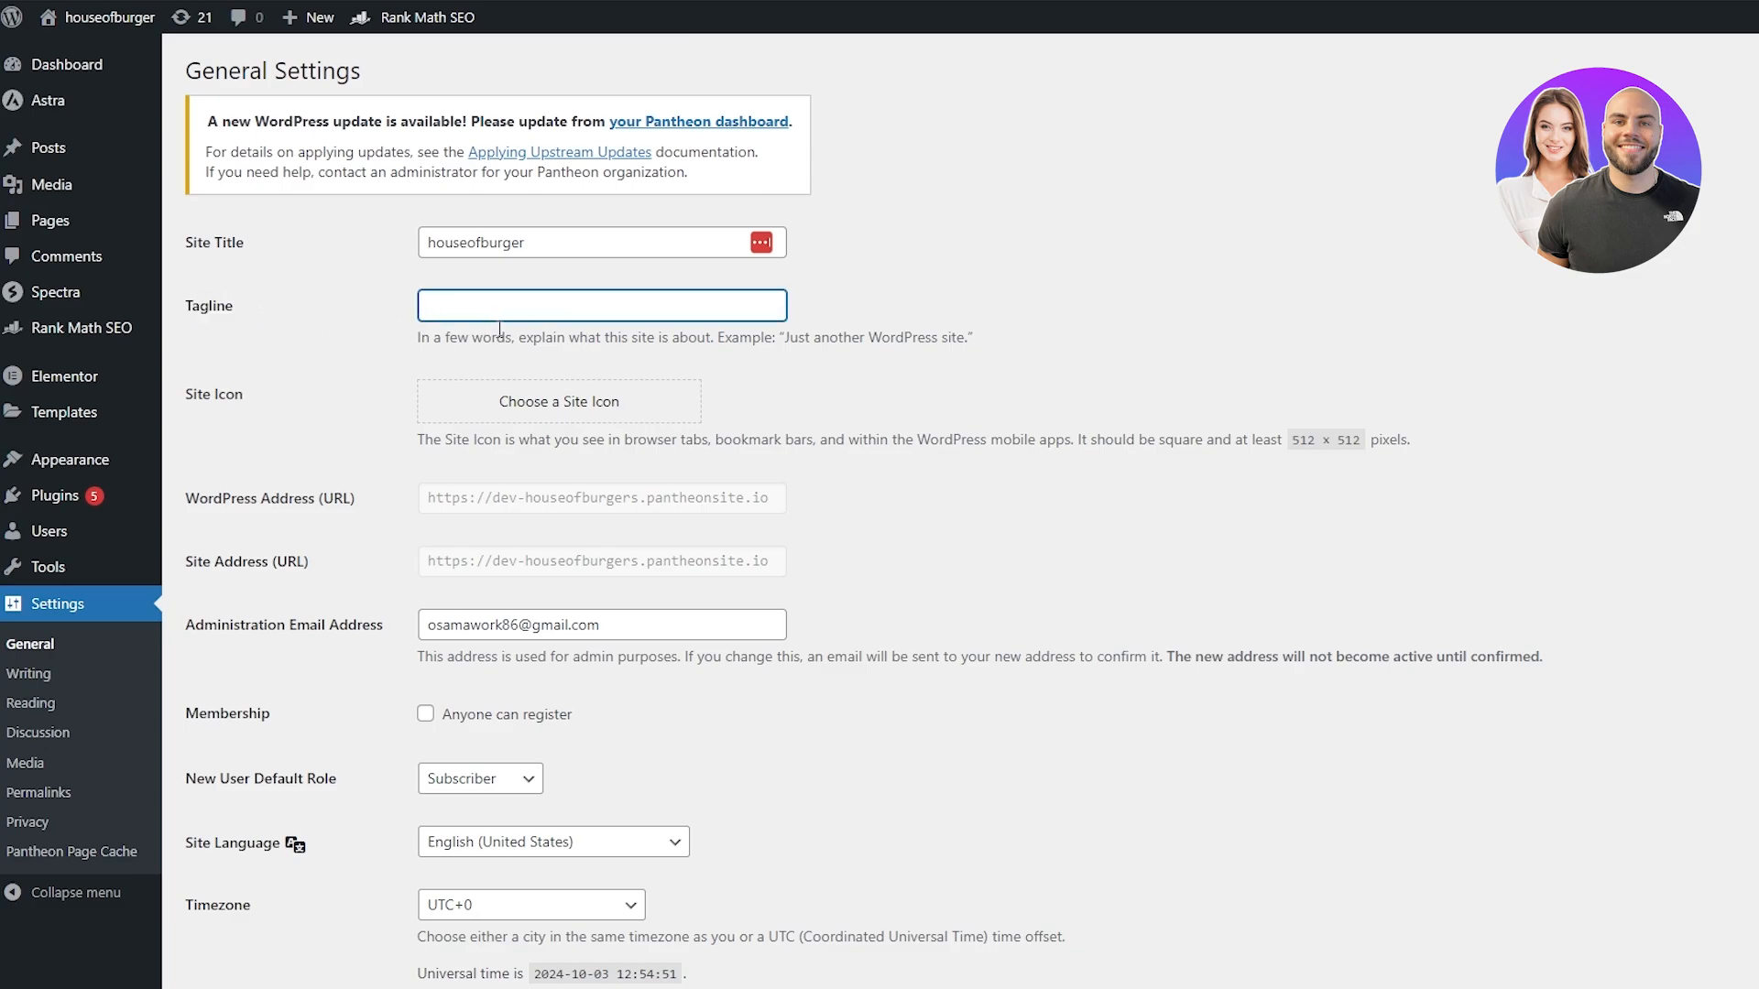
scroll(848, 445, down, 7)
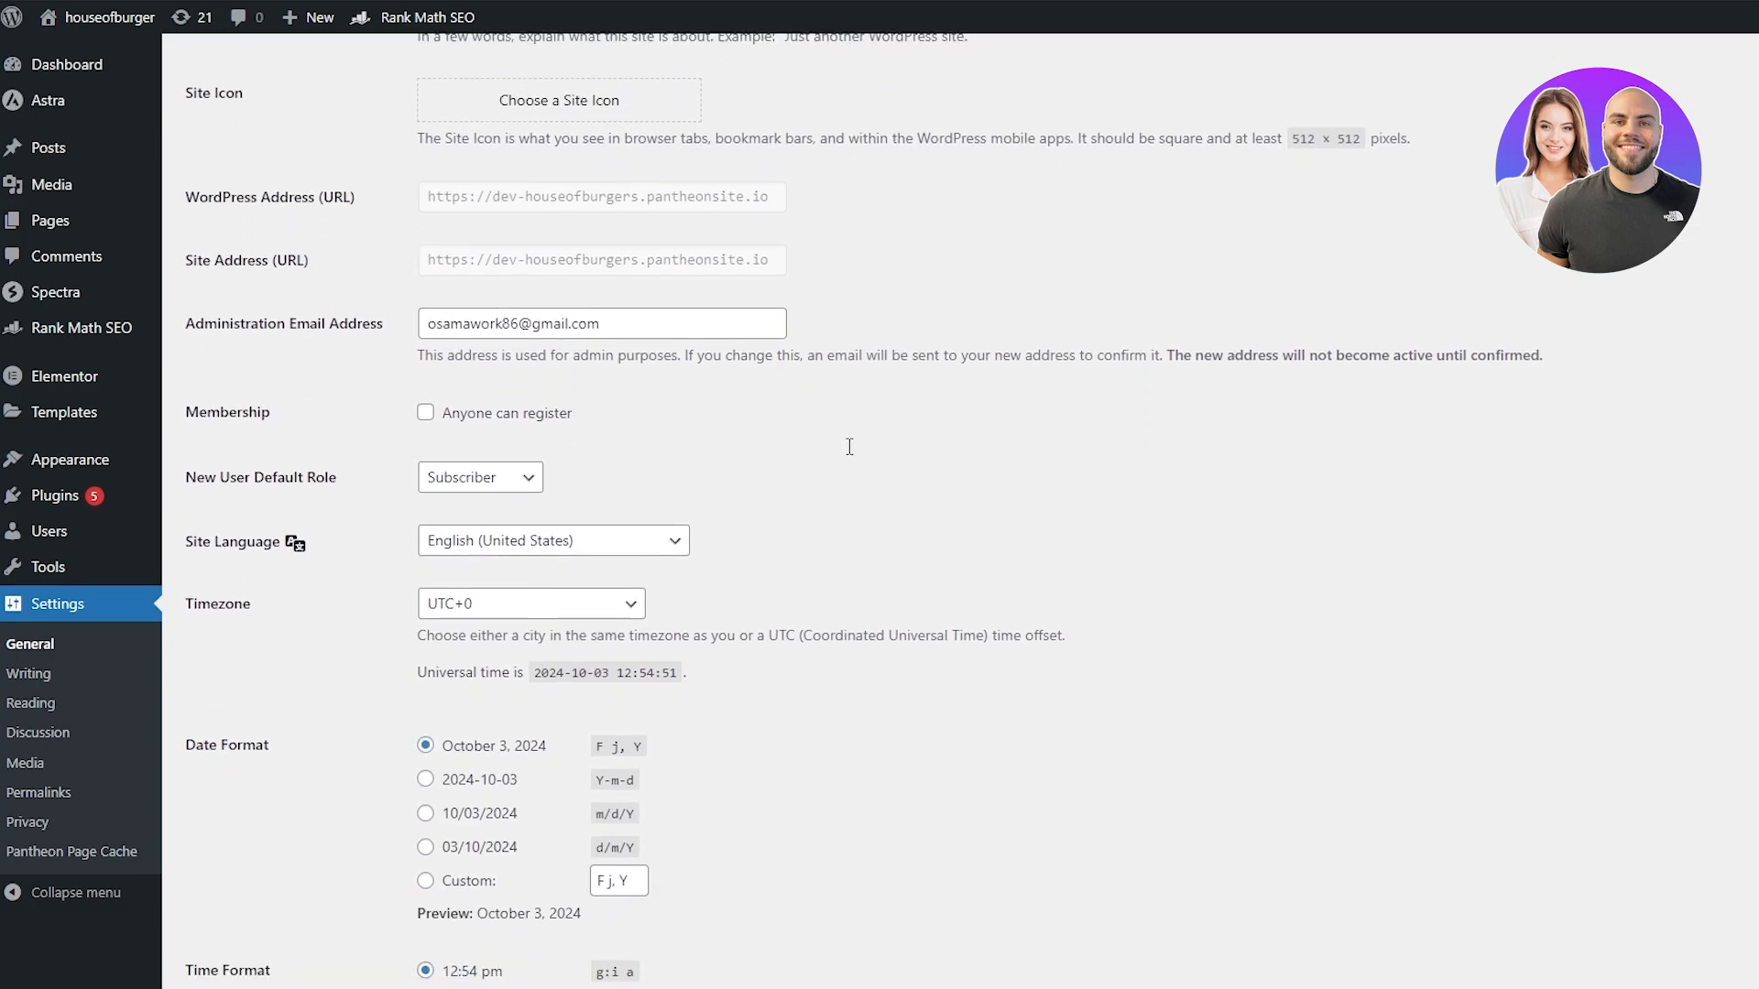
scroll(844, 452, down, 2)
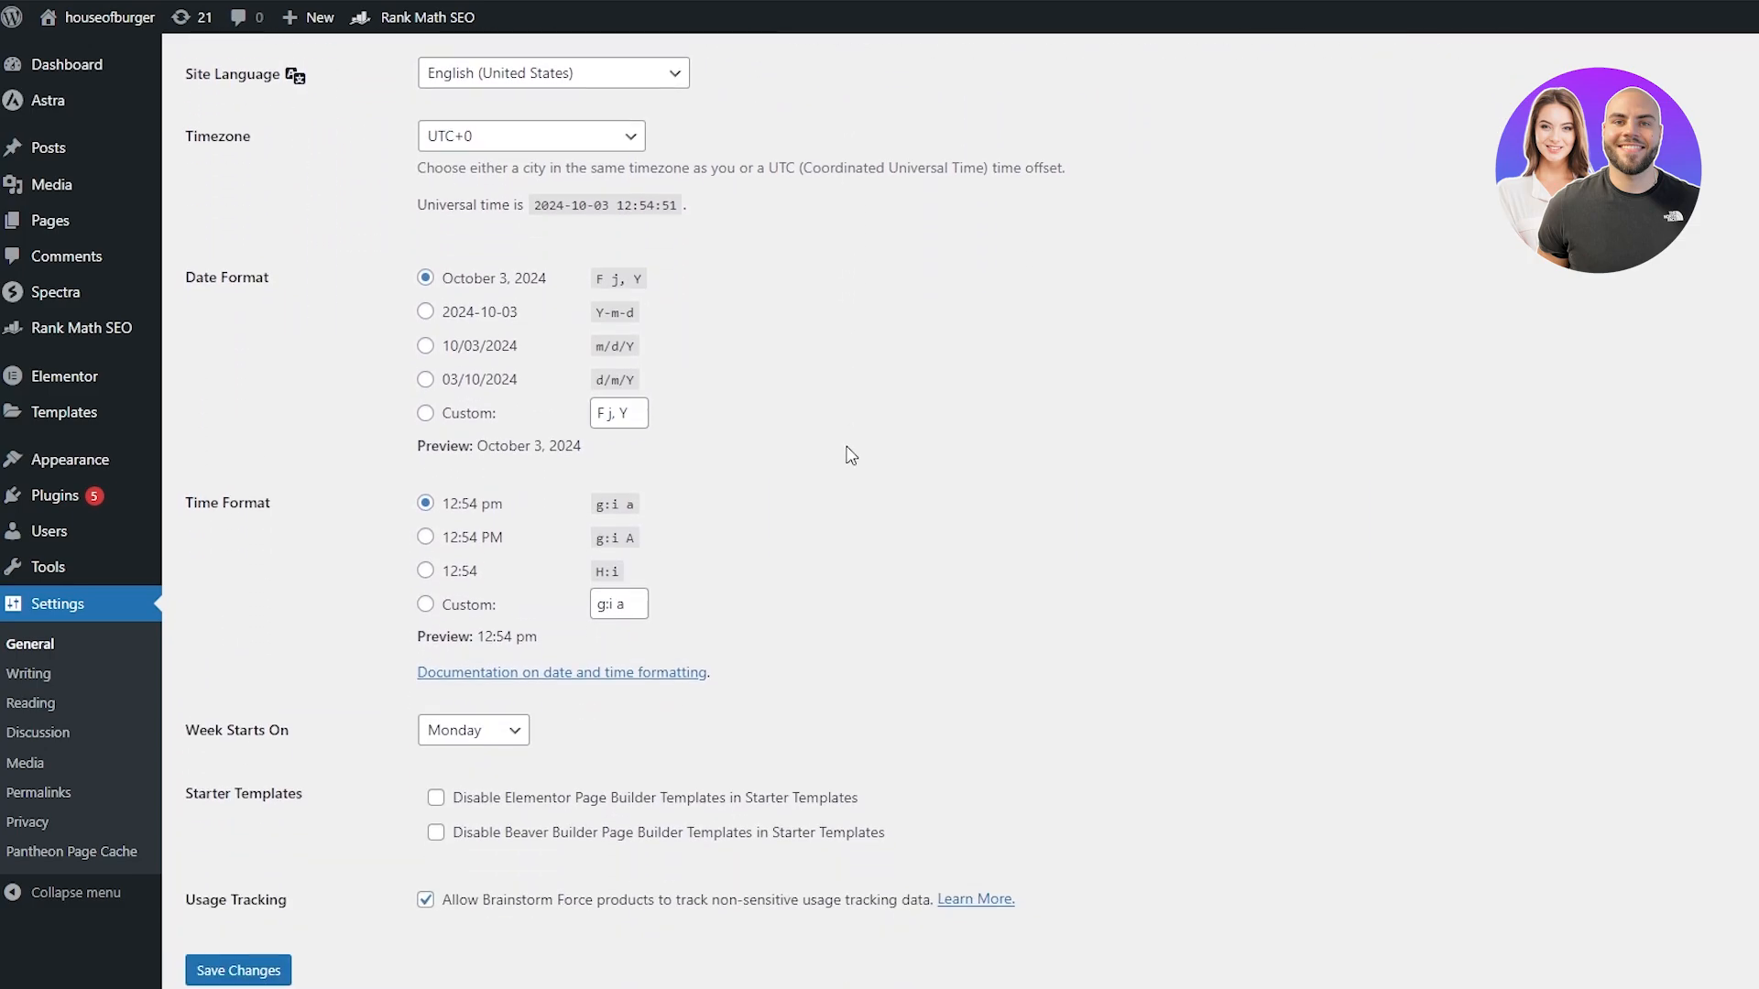
scroll(844, 451, up, 8)
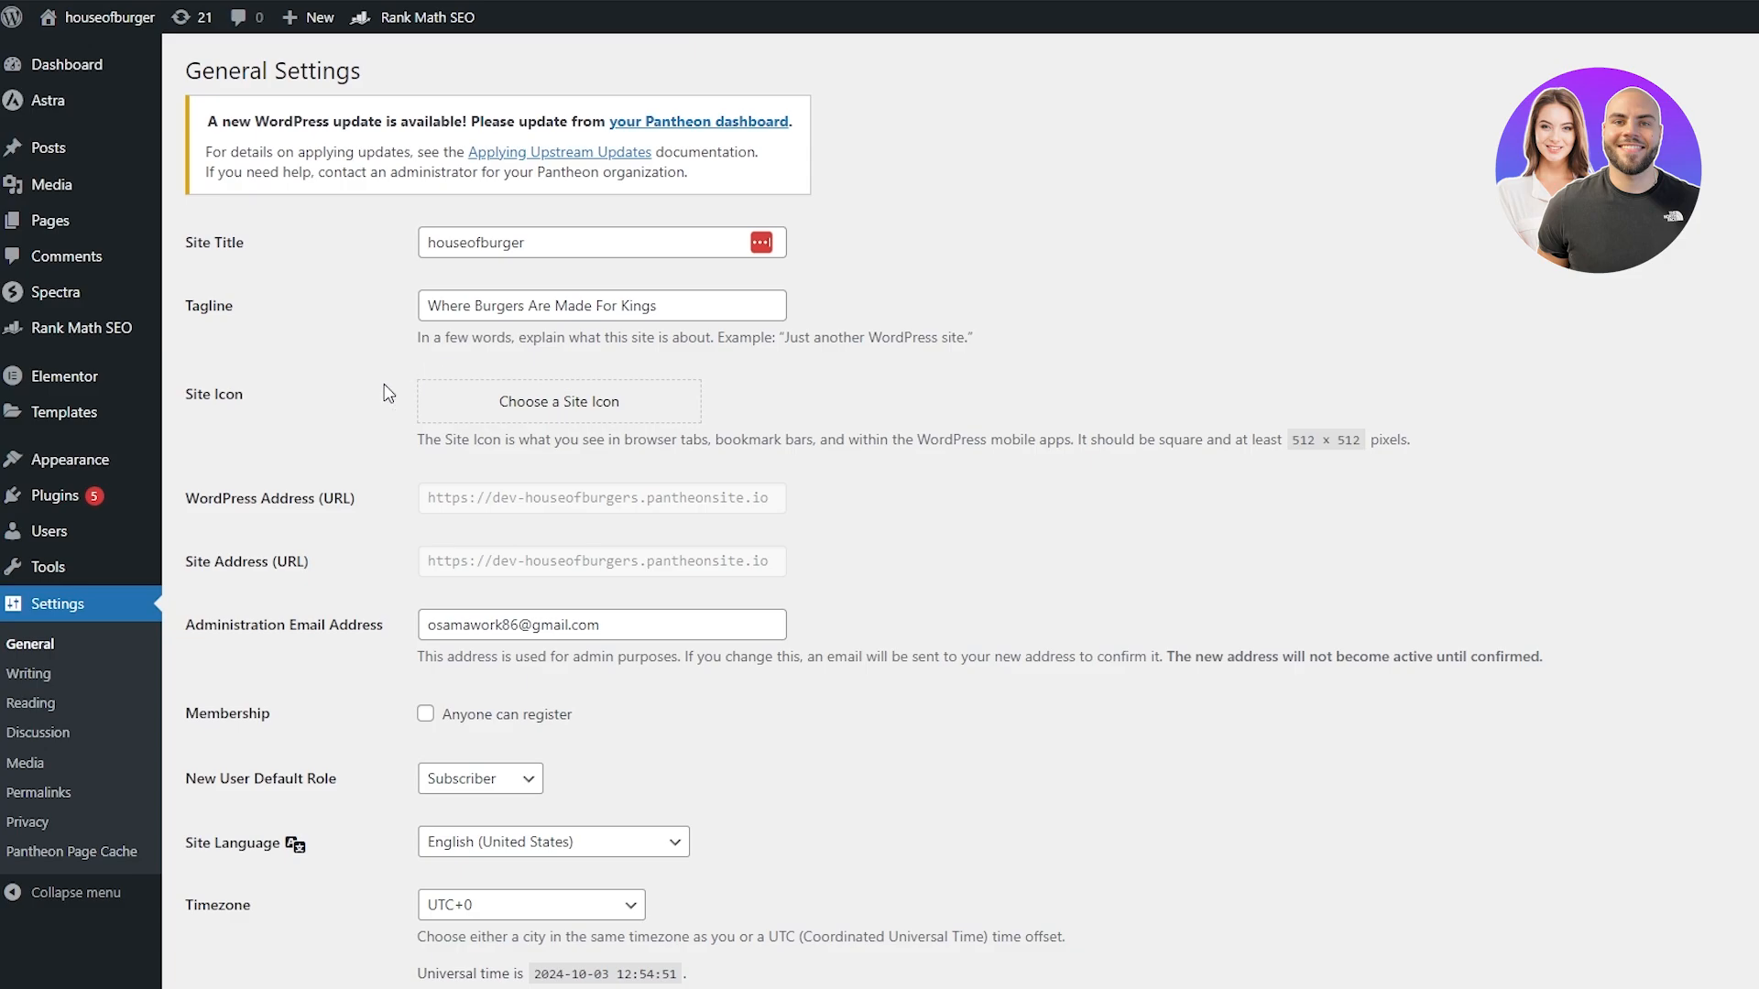
Review the Permalink Settings and save them with the Post name structure
click(39, 793)
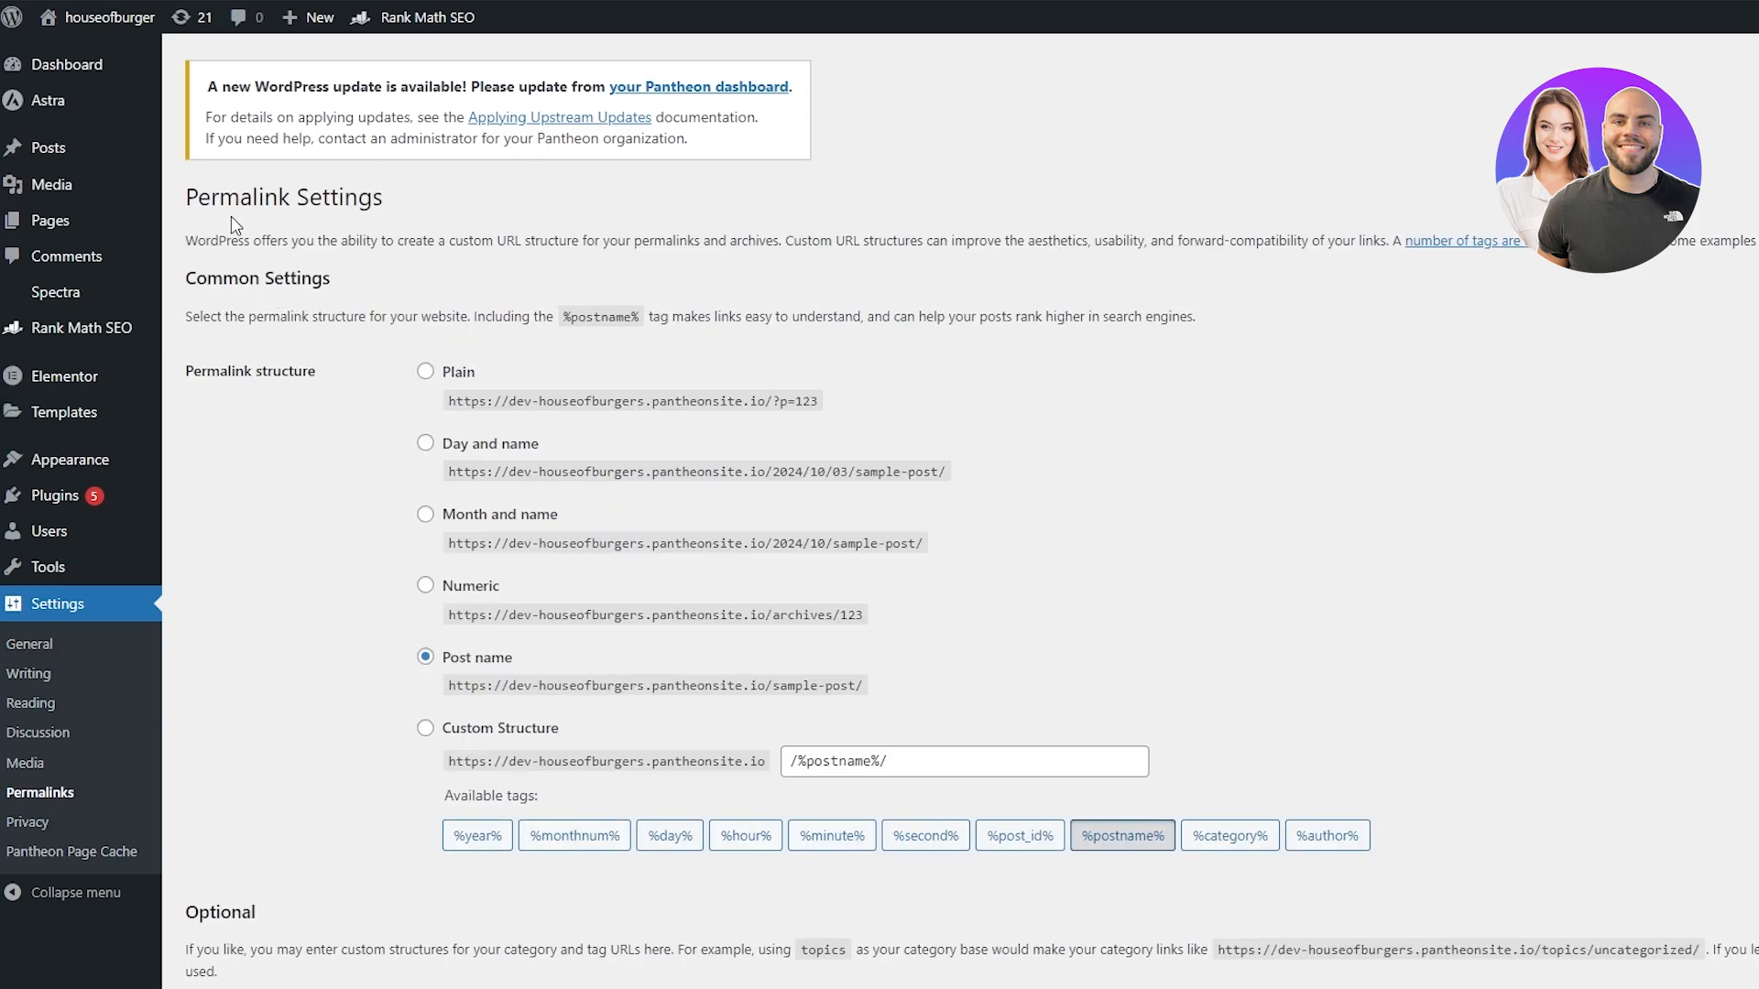
triple_click(237, 252)
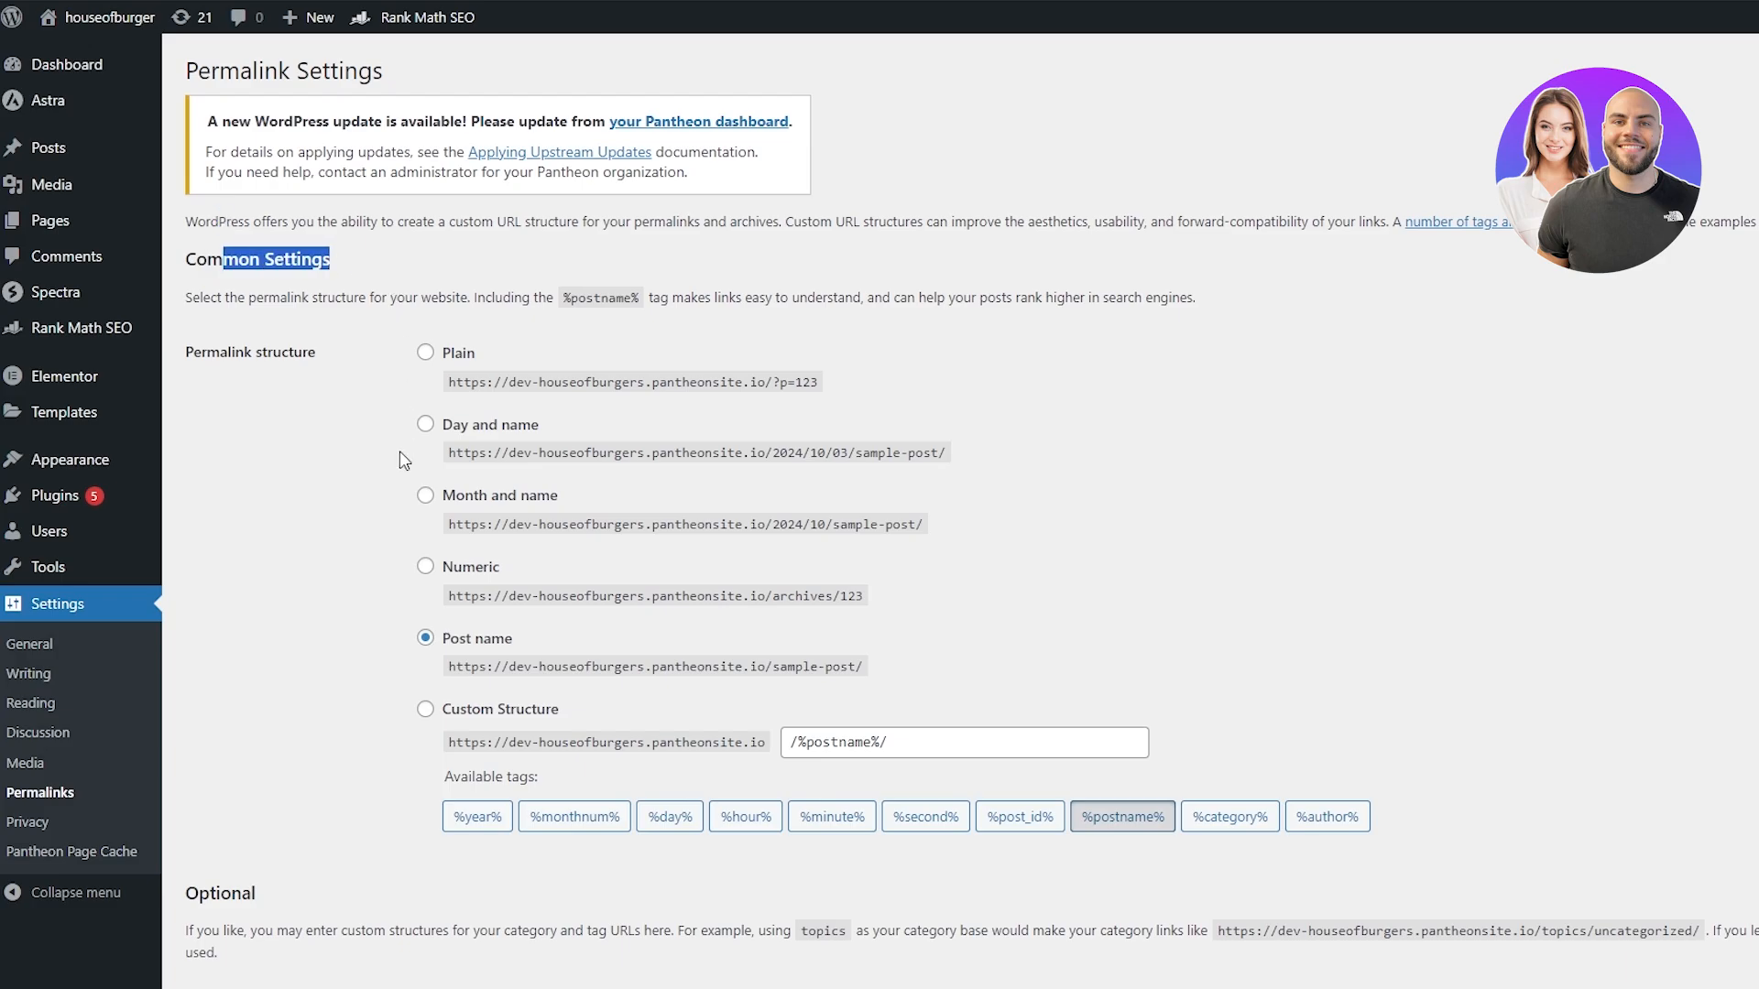
click(379, 547)
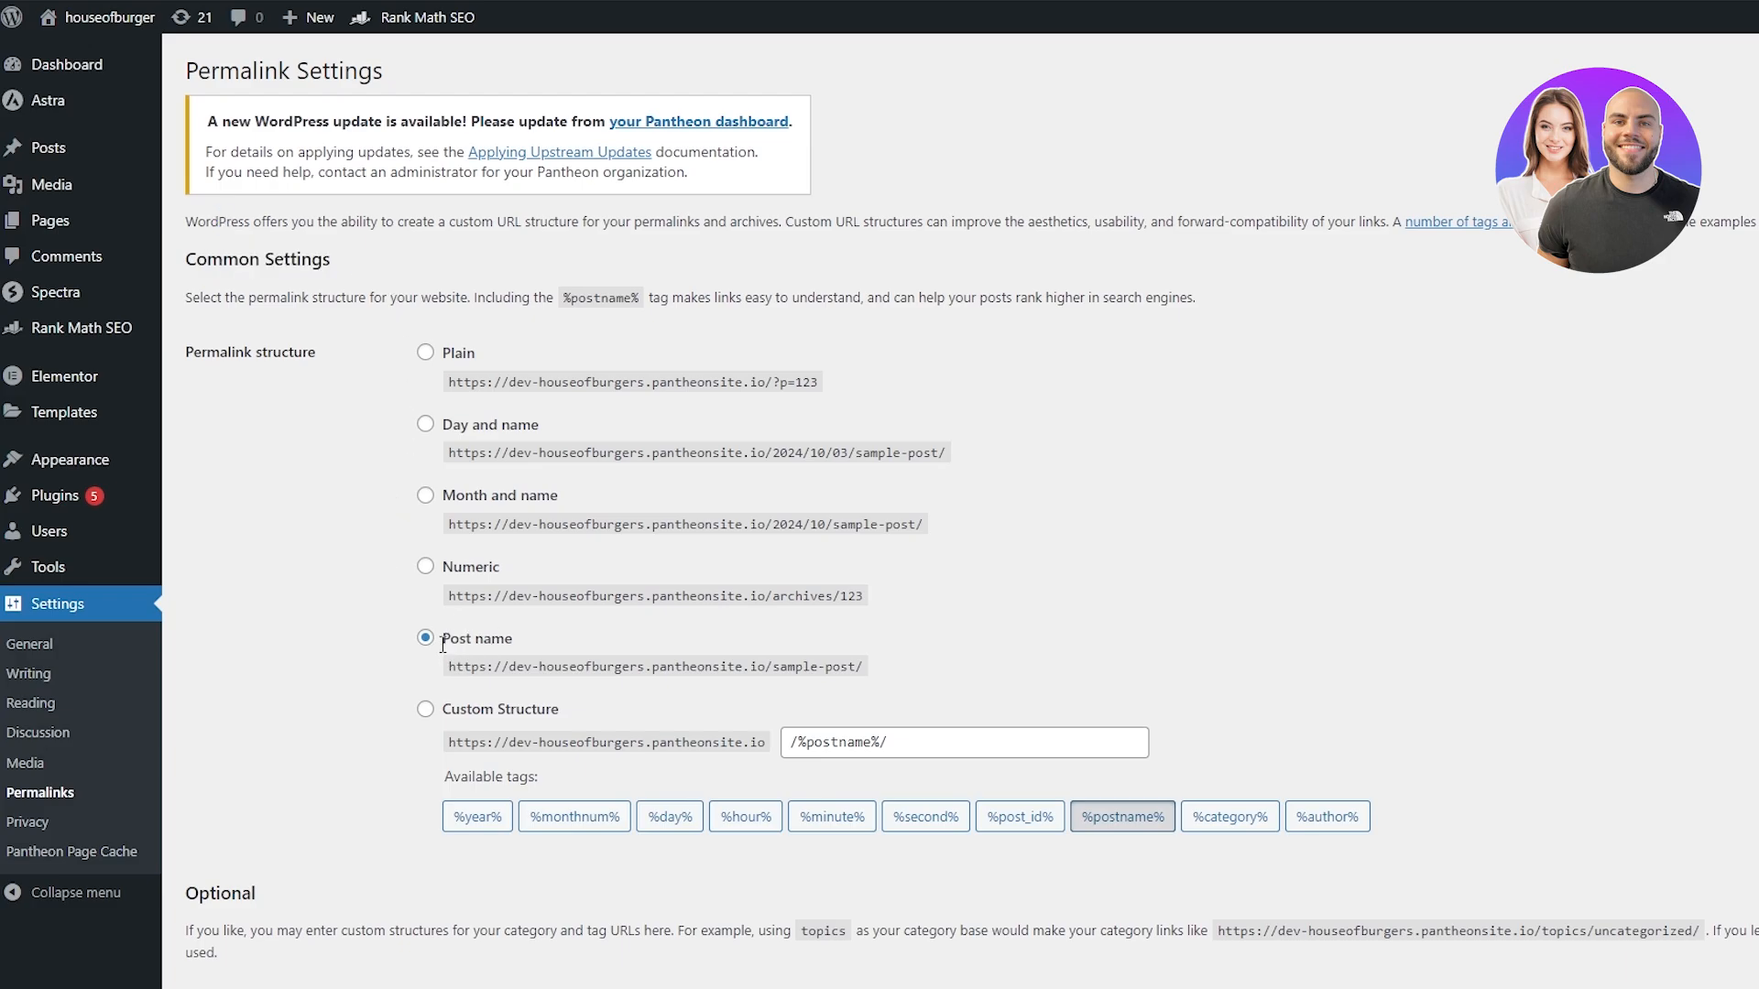
scroll(442, 645, down, 3)
click(265, 889)
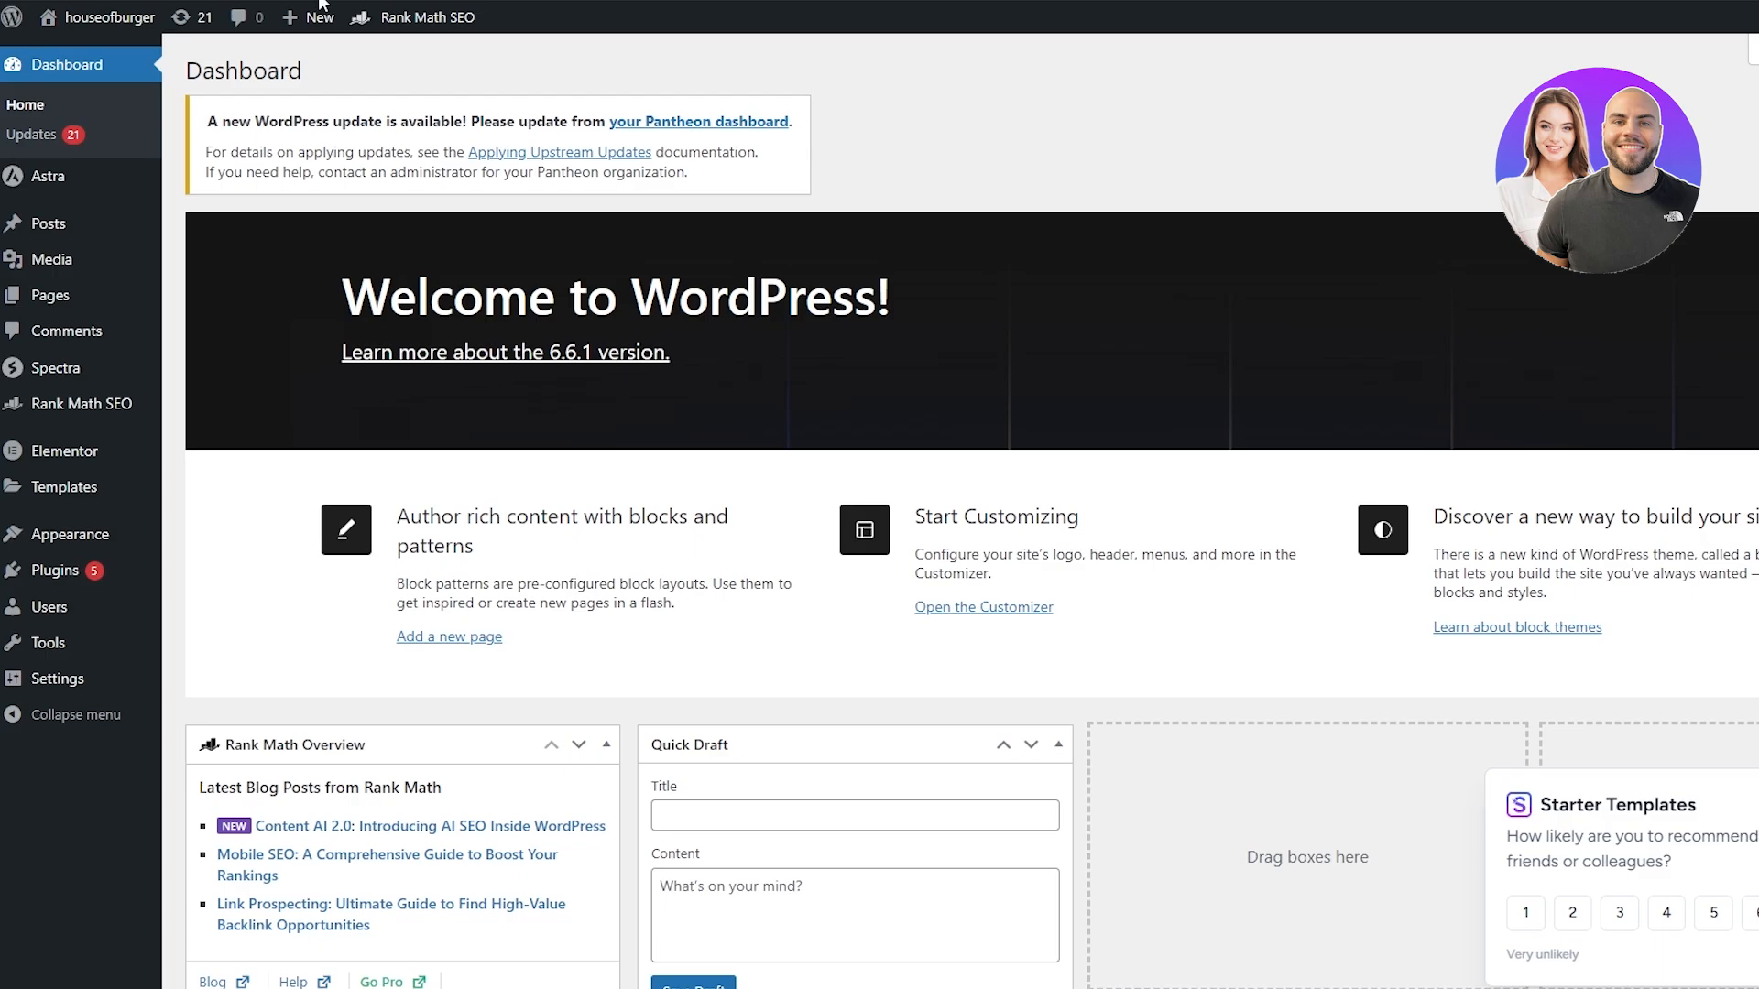
Review the site's list of pages and open the Home page for editing with Elementor
mouse_move(66, 302)
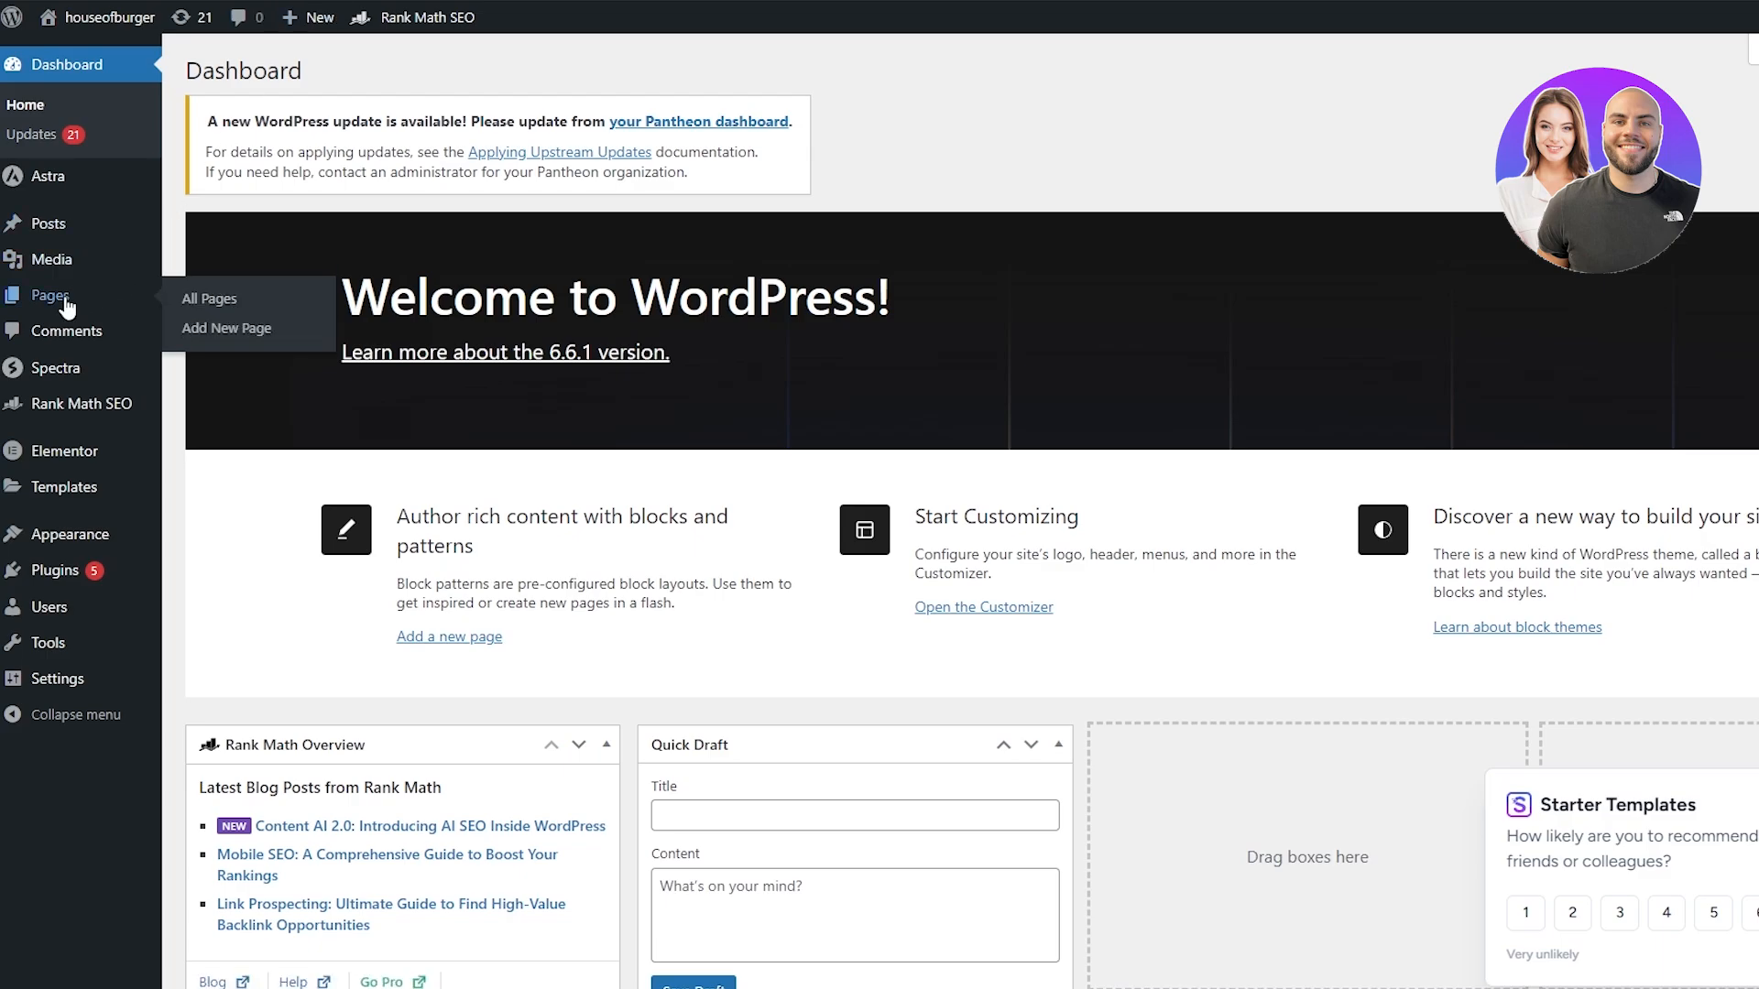
click(67, 302)
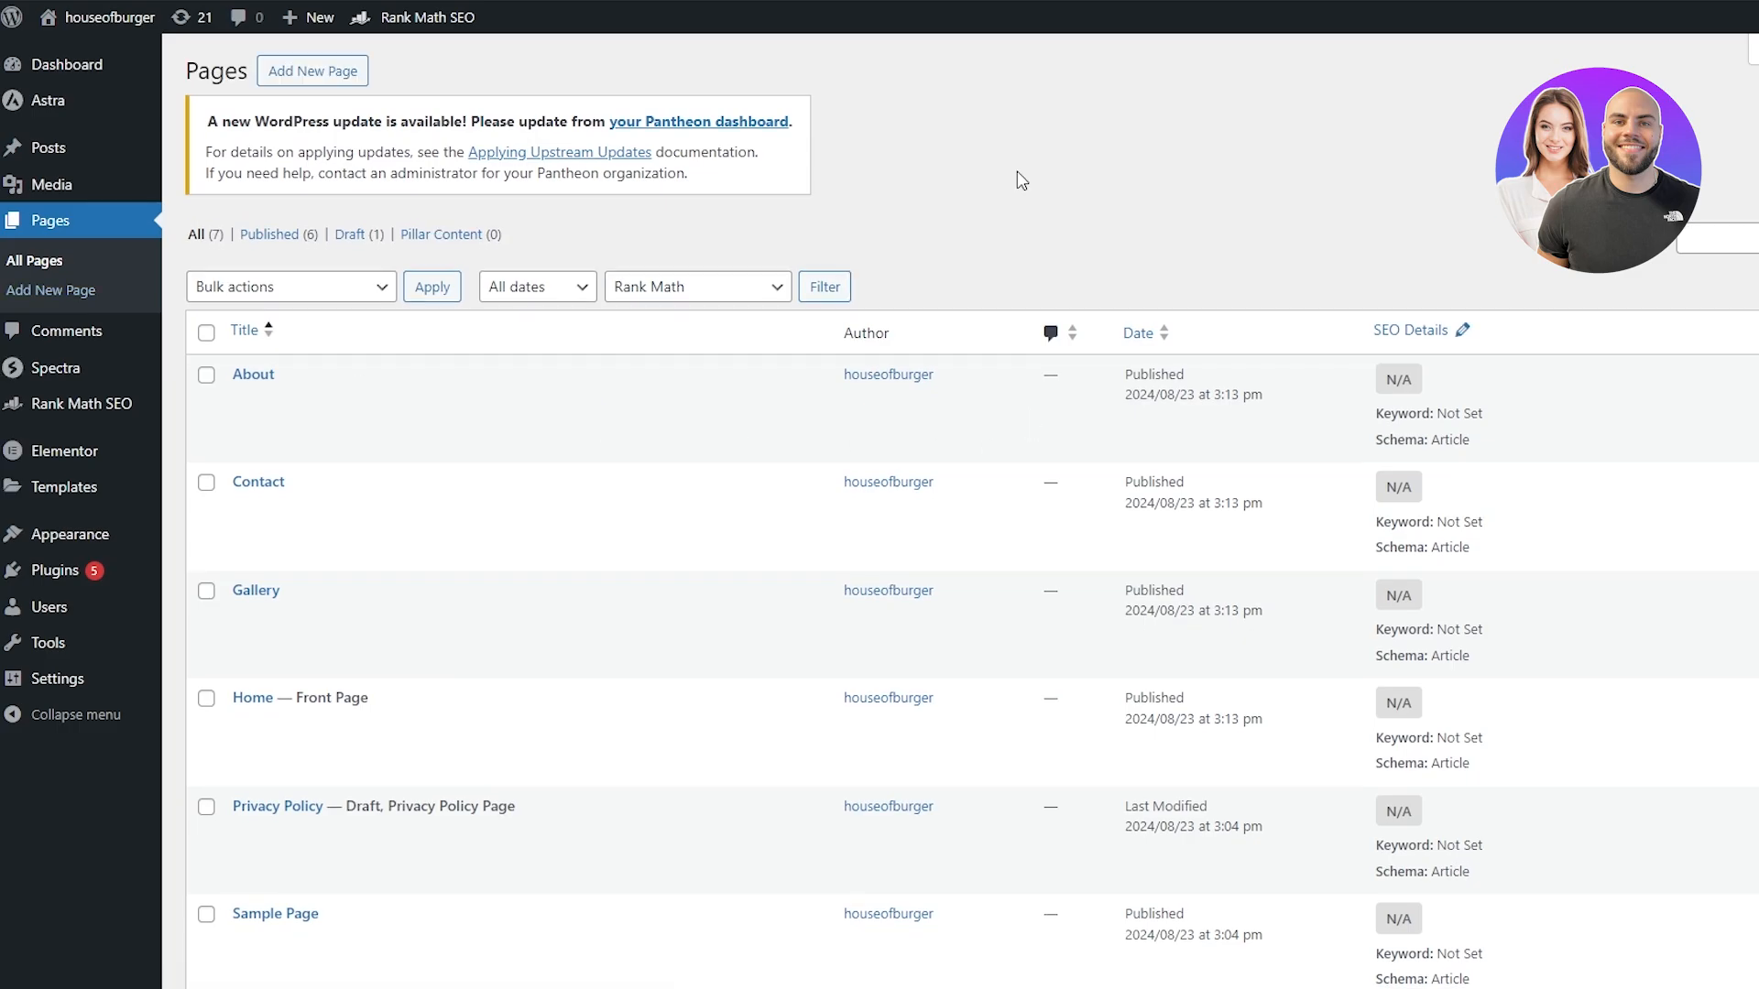
scroll(695, 251, down, 3)
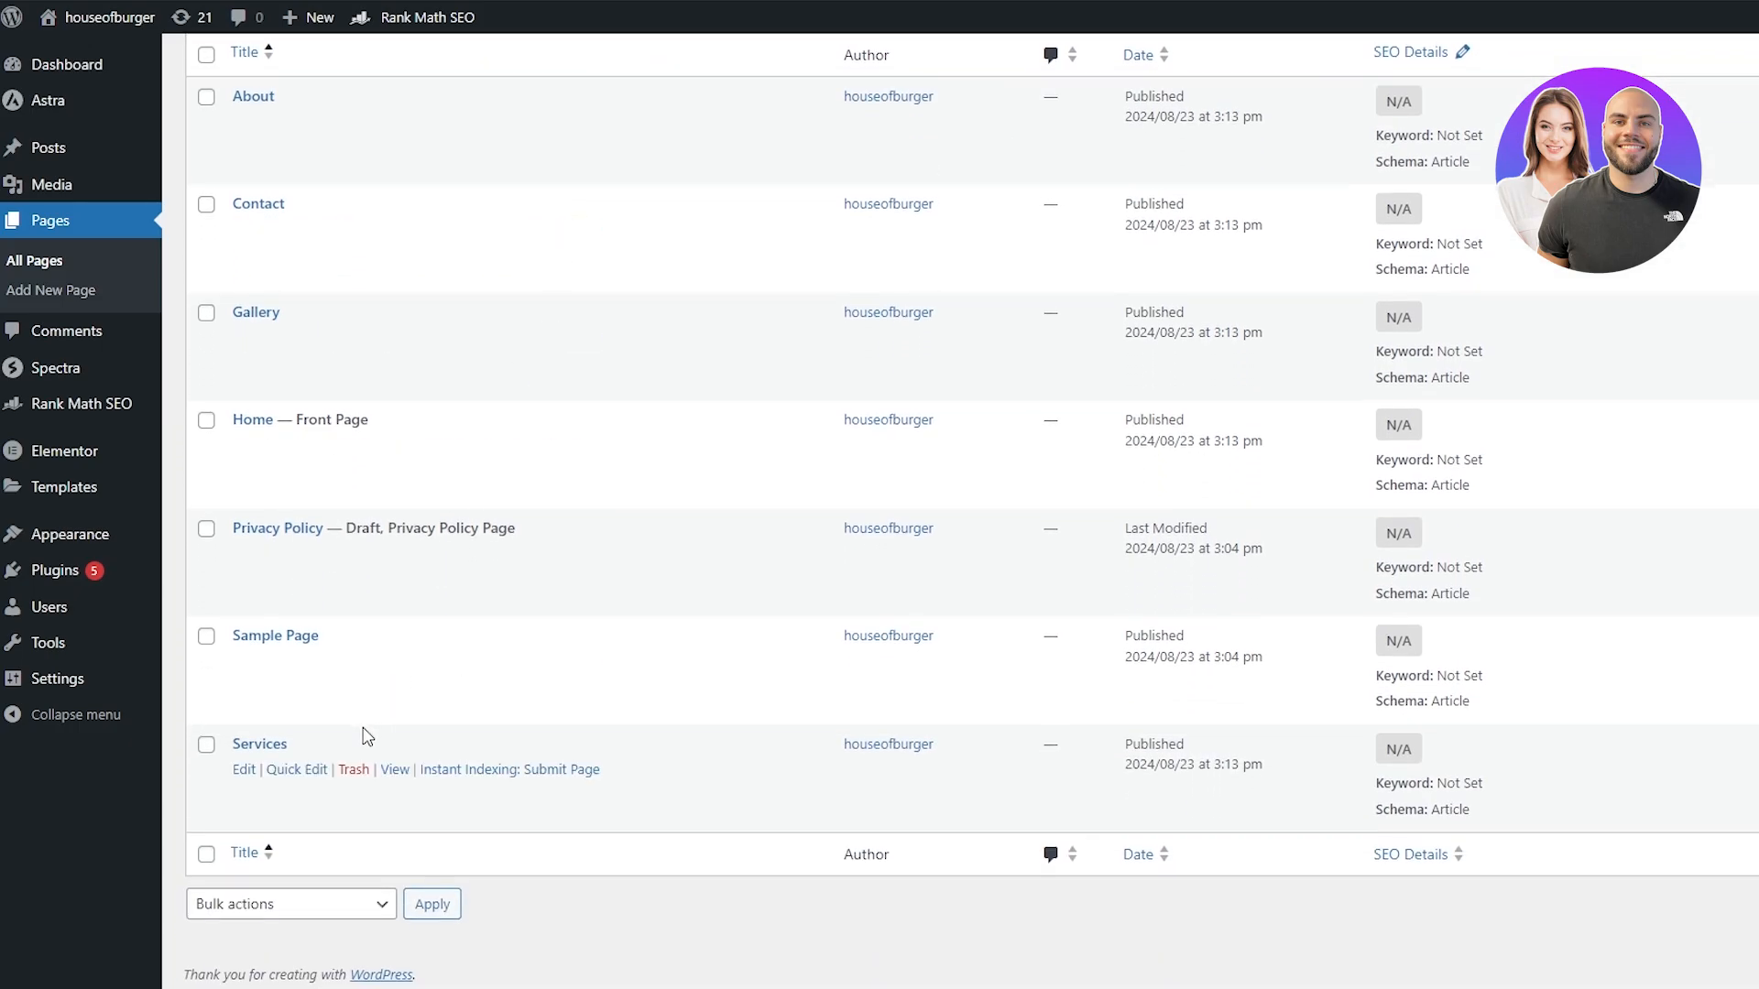
scroll(335, 775, up, 3)
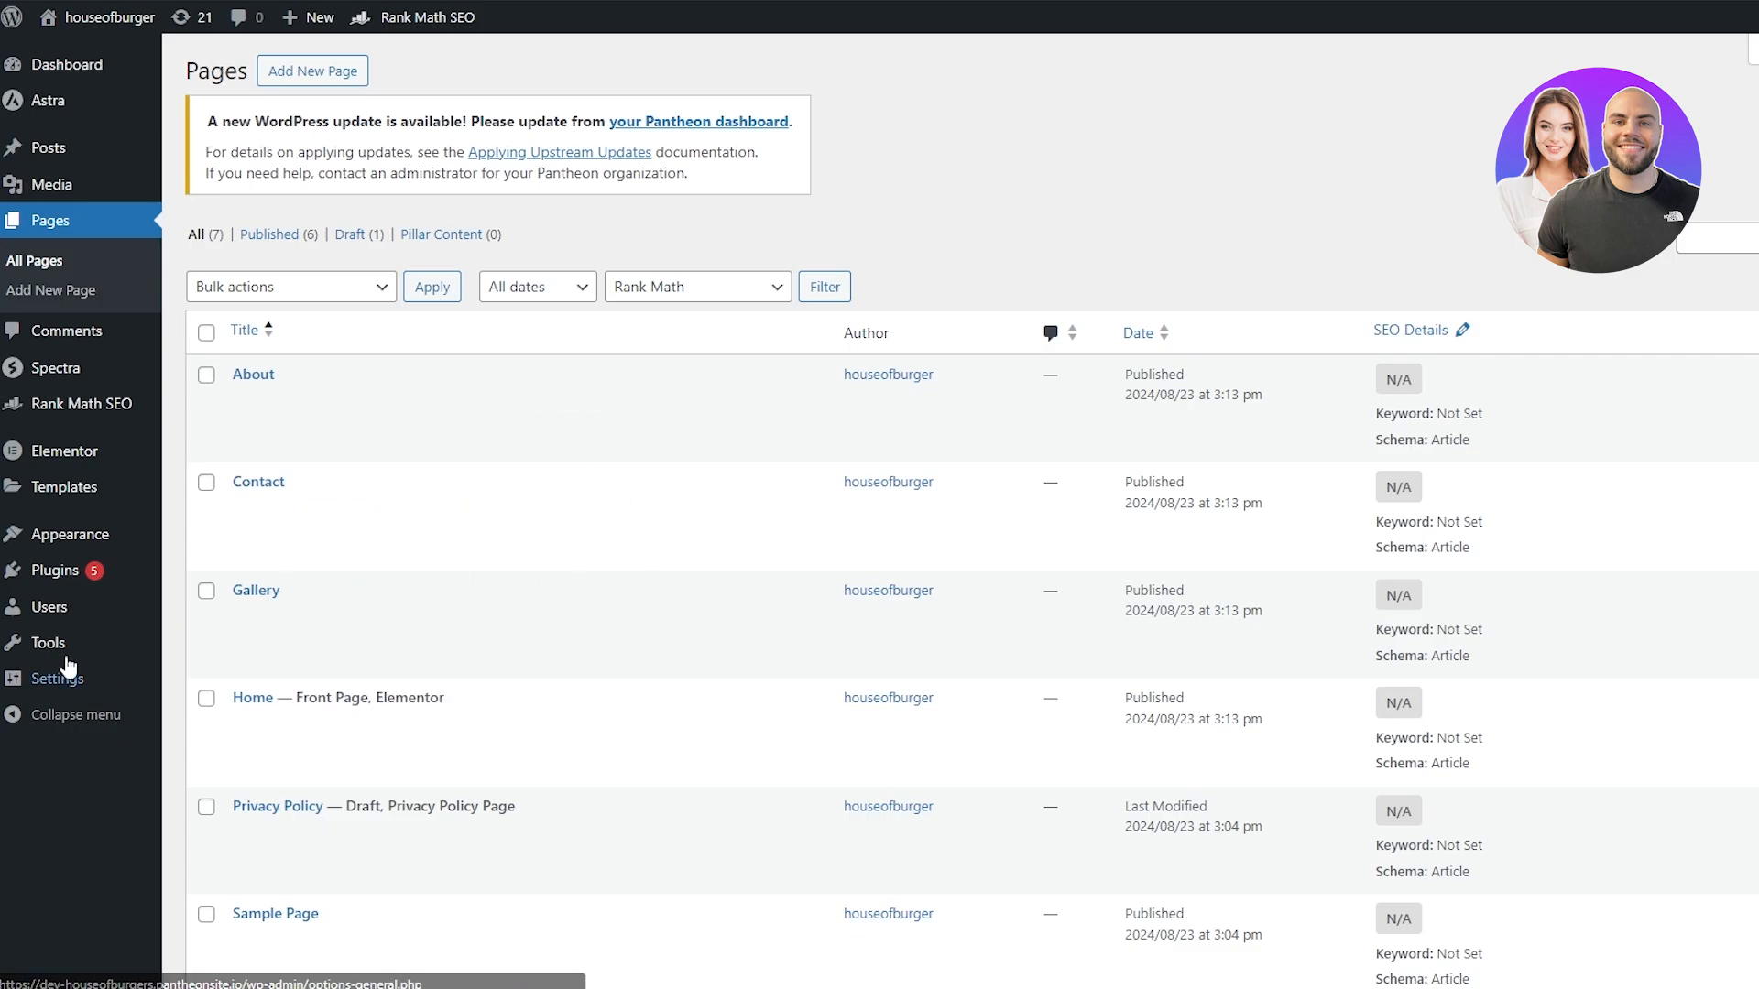
scroll(258, 678, down, 1)
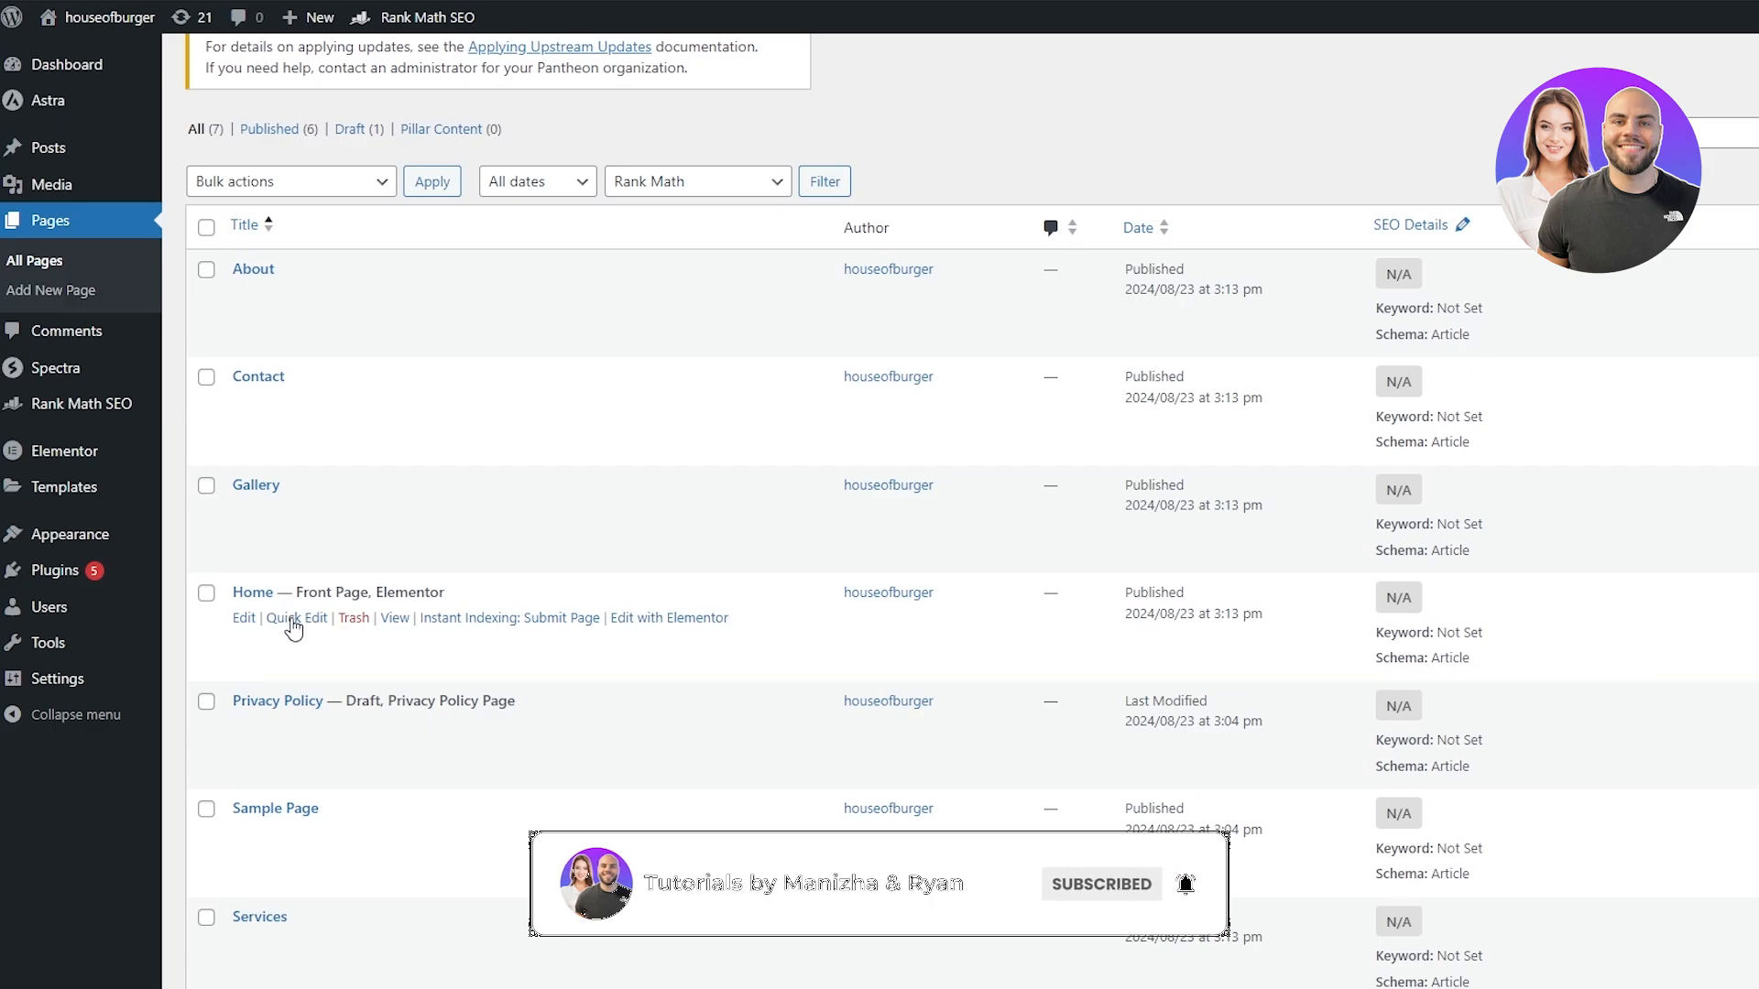
click(649, 621)
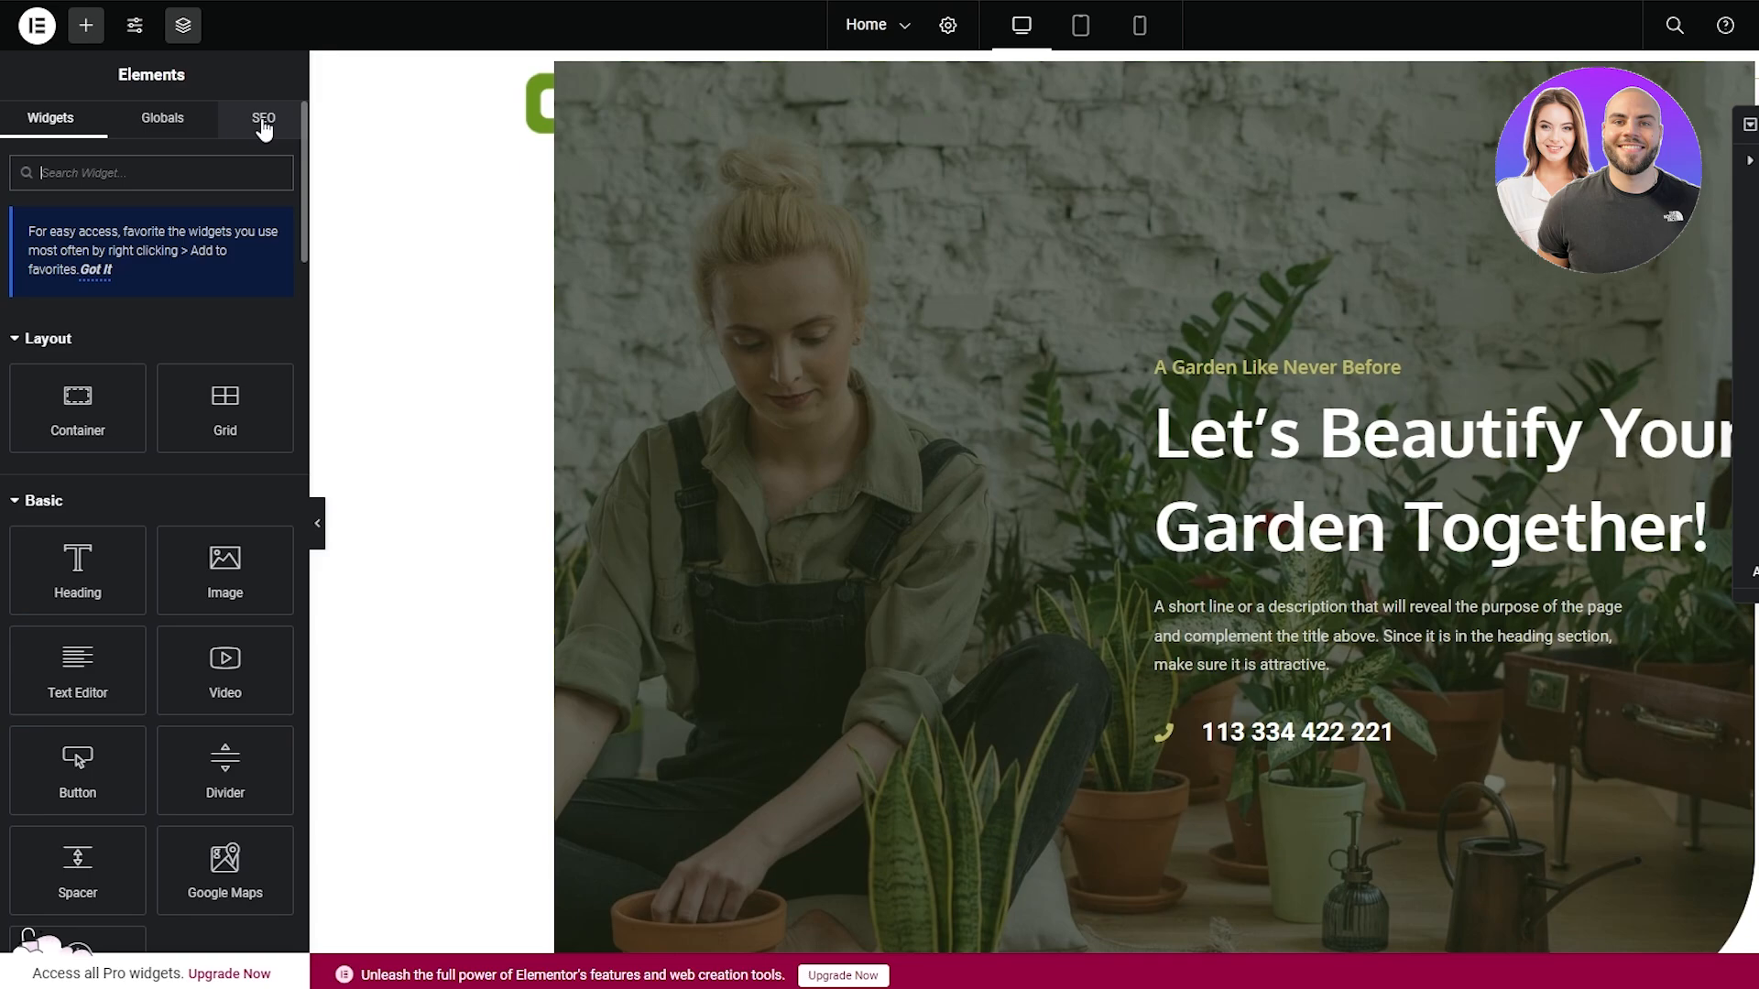
Examine the Home page's Rank Math SEO details in Elementor: snippet preview, focus keyword and Basic SEO checks
click(264, 128)
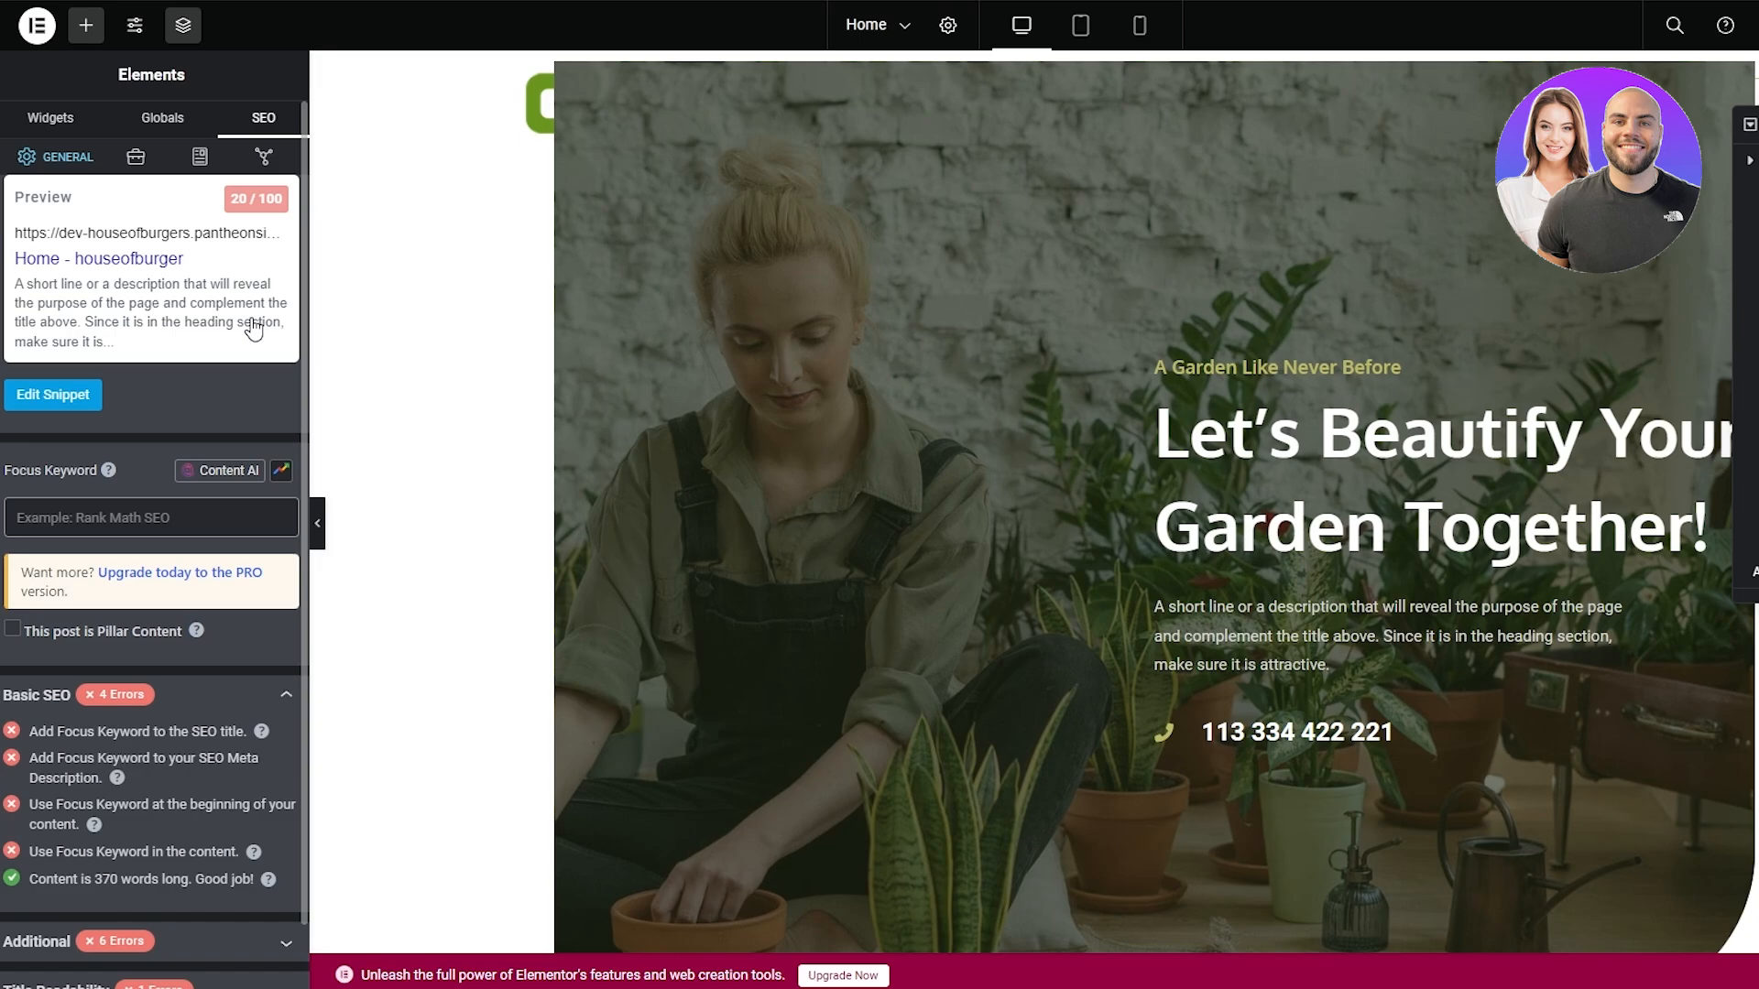
scroll(254, 328, down, 1)
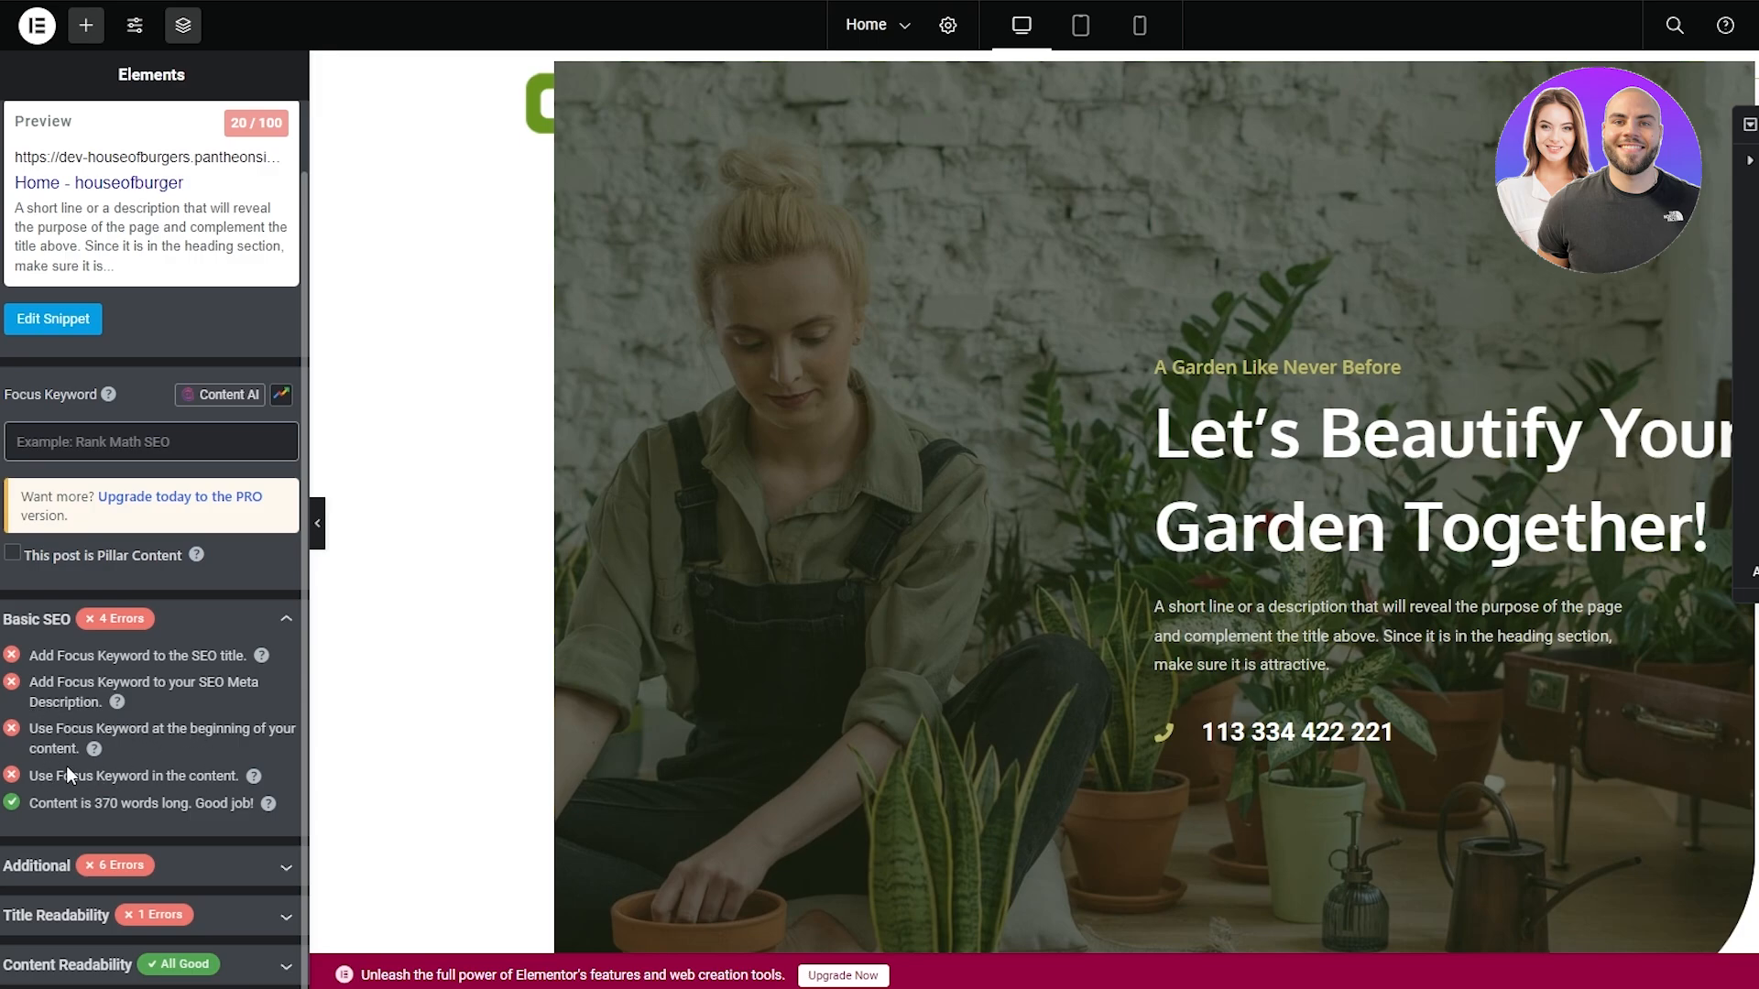
scroll(66, 766, up, 1)
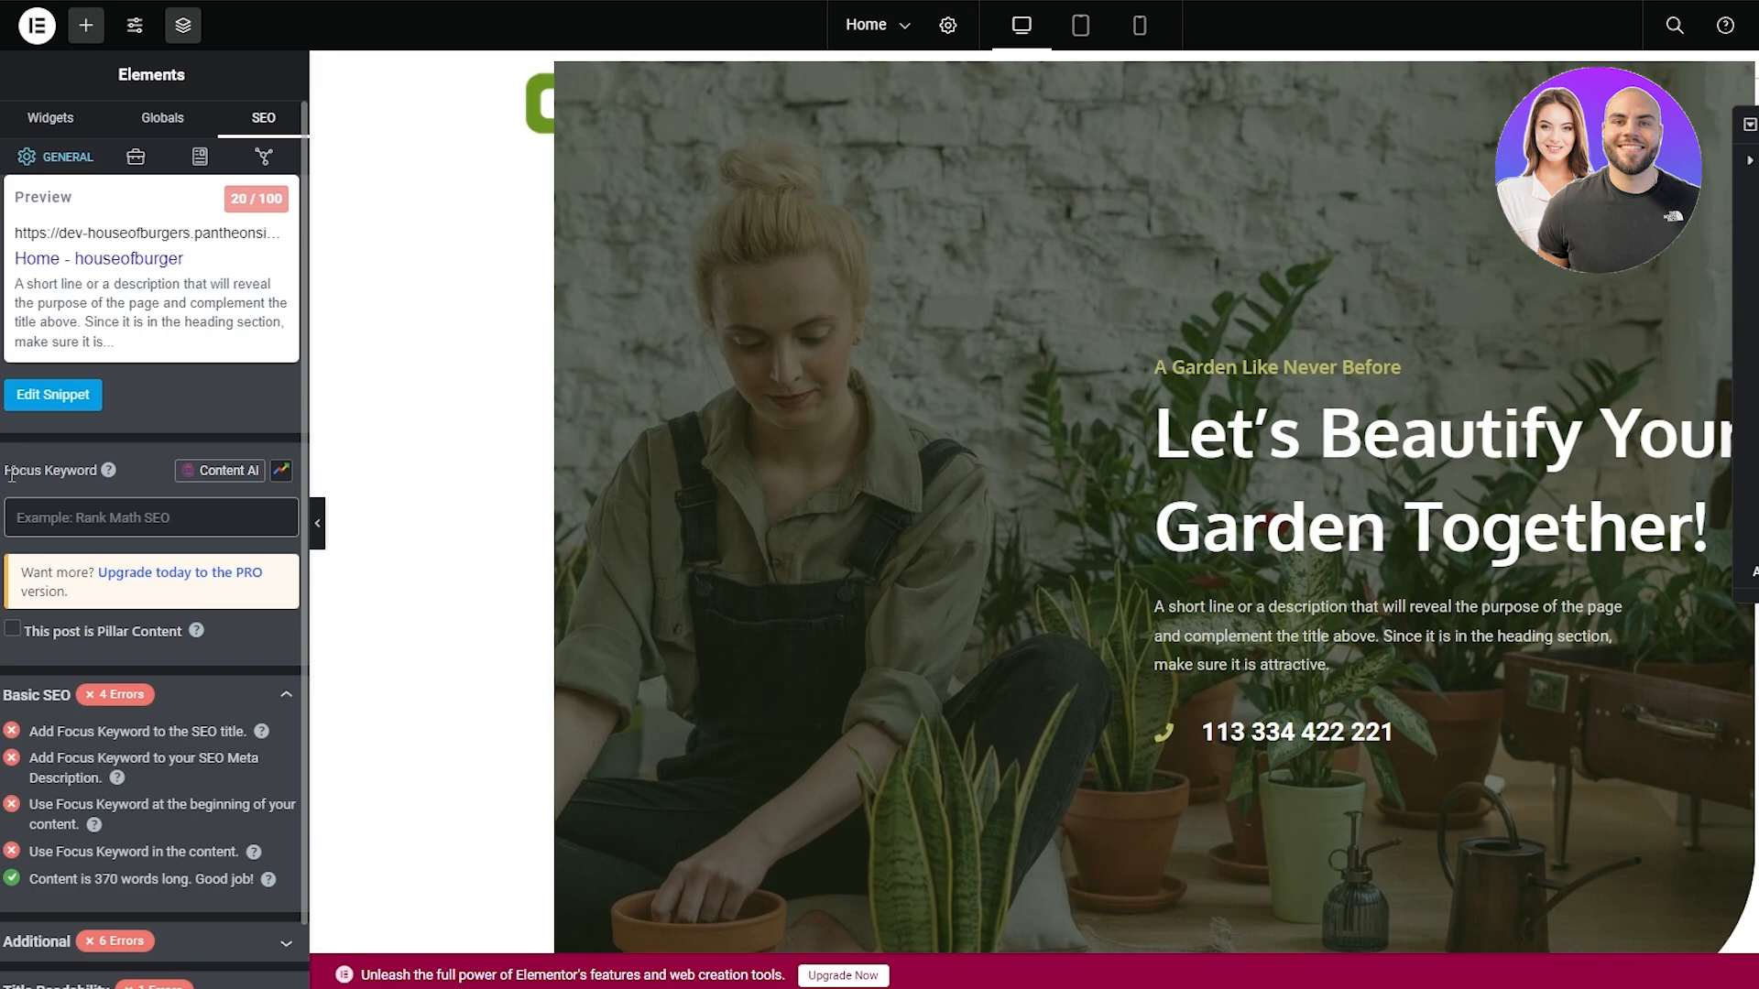
drag(11, 475, 79, 476)
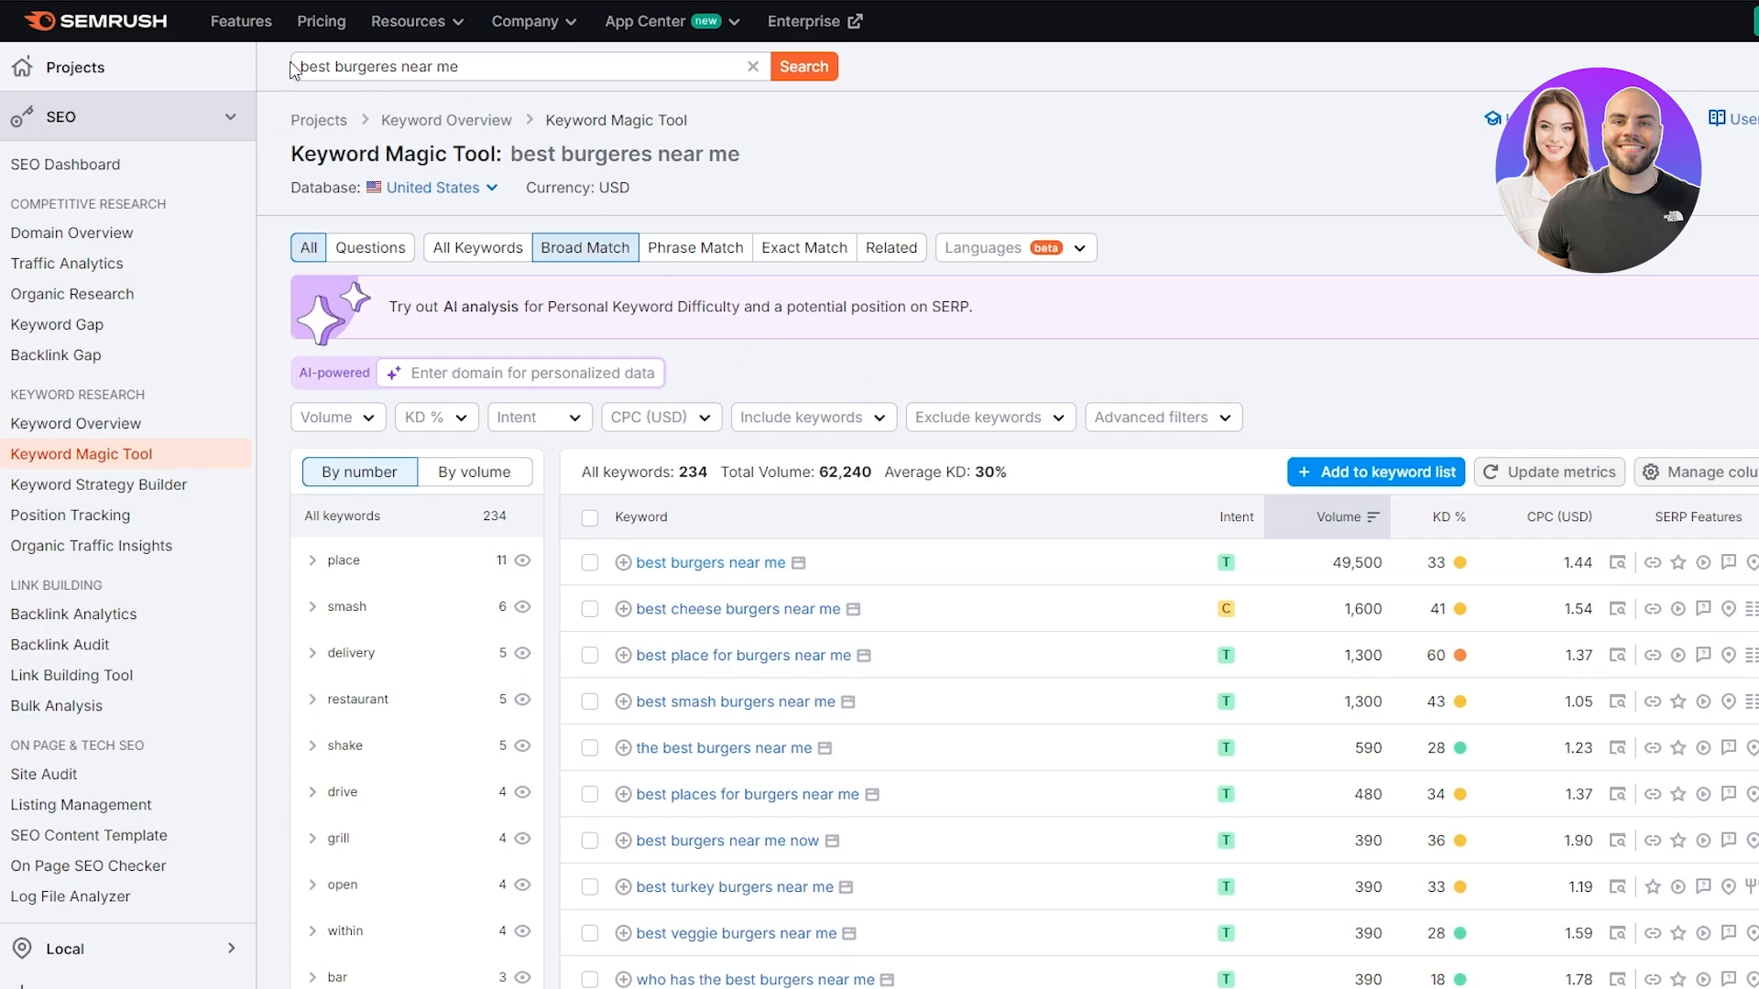
Switch to Semrush's Keyword Magic Tool and examine volume and keyword difficulty for "best burgeres near me" across All Keywords
drag(292, 69, 499, 68)
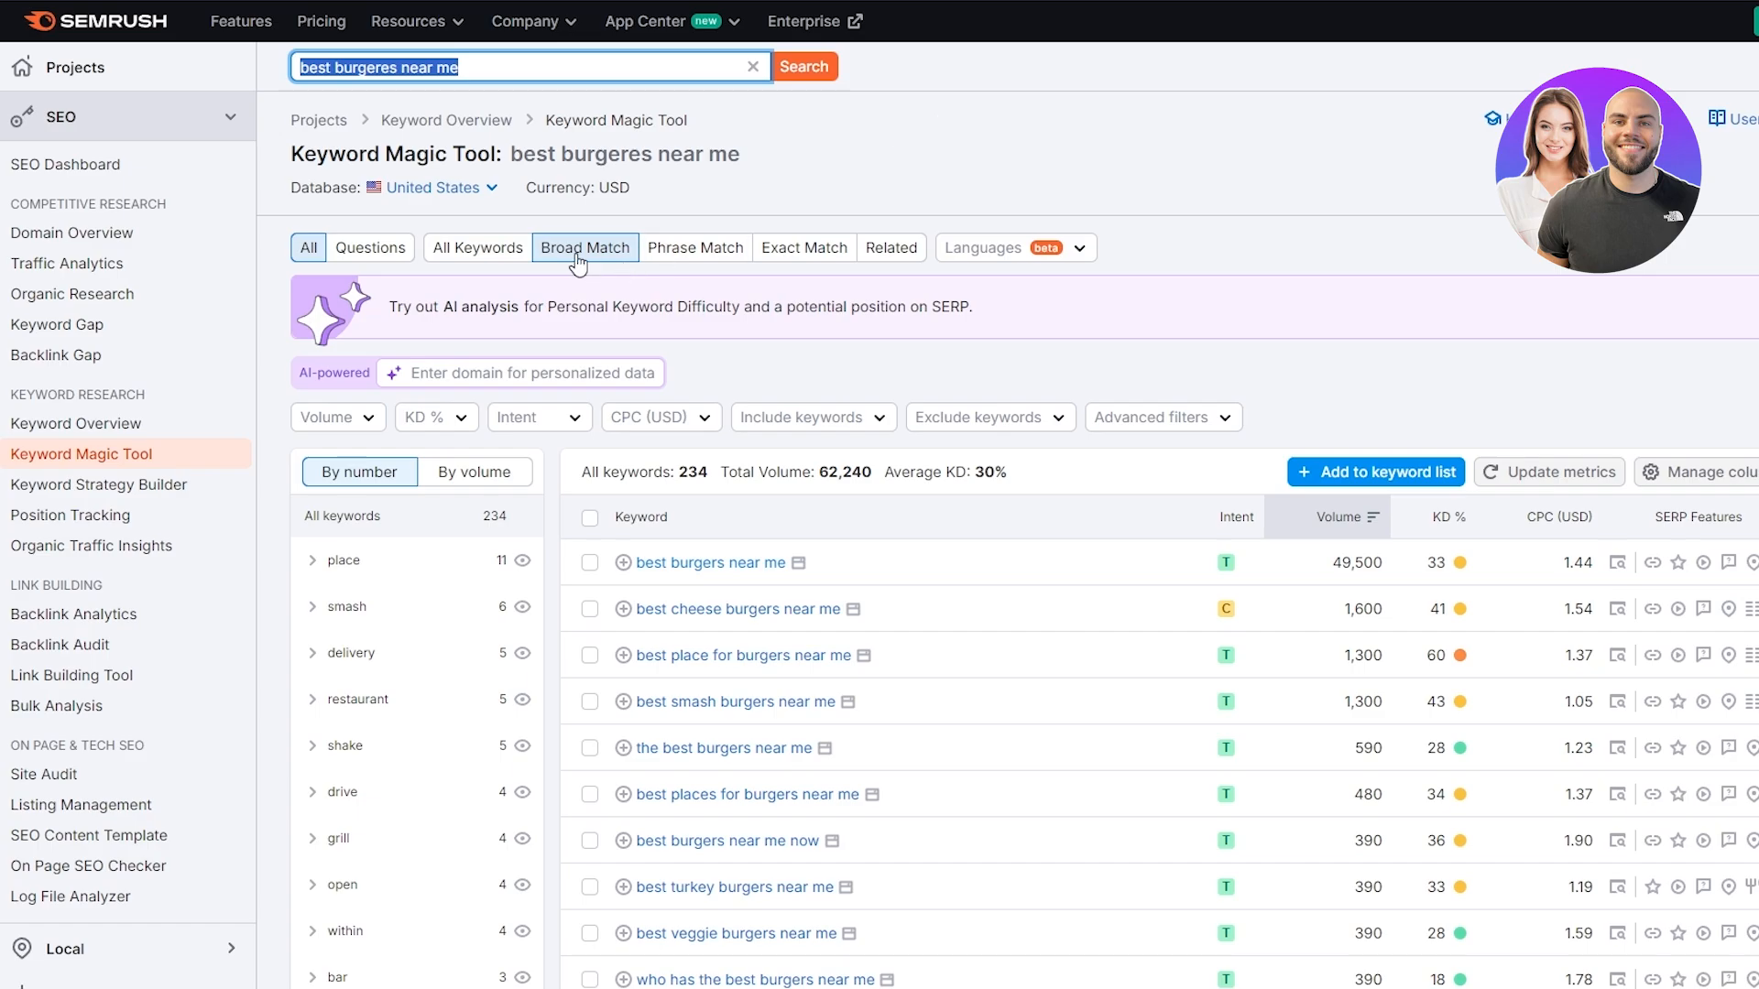
click(511, 245)
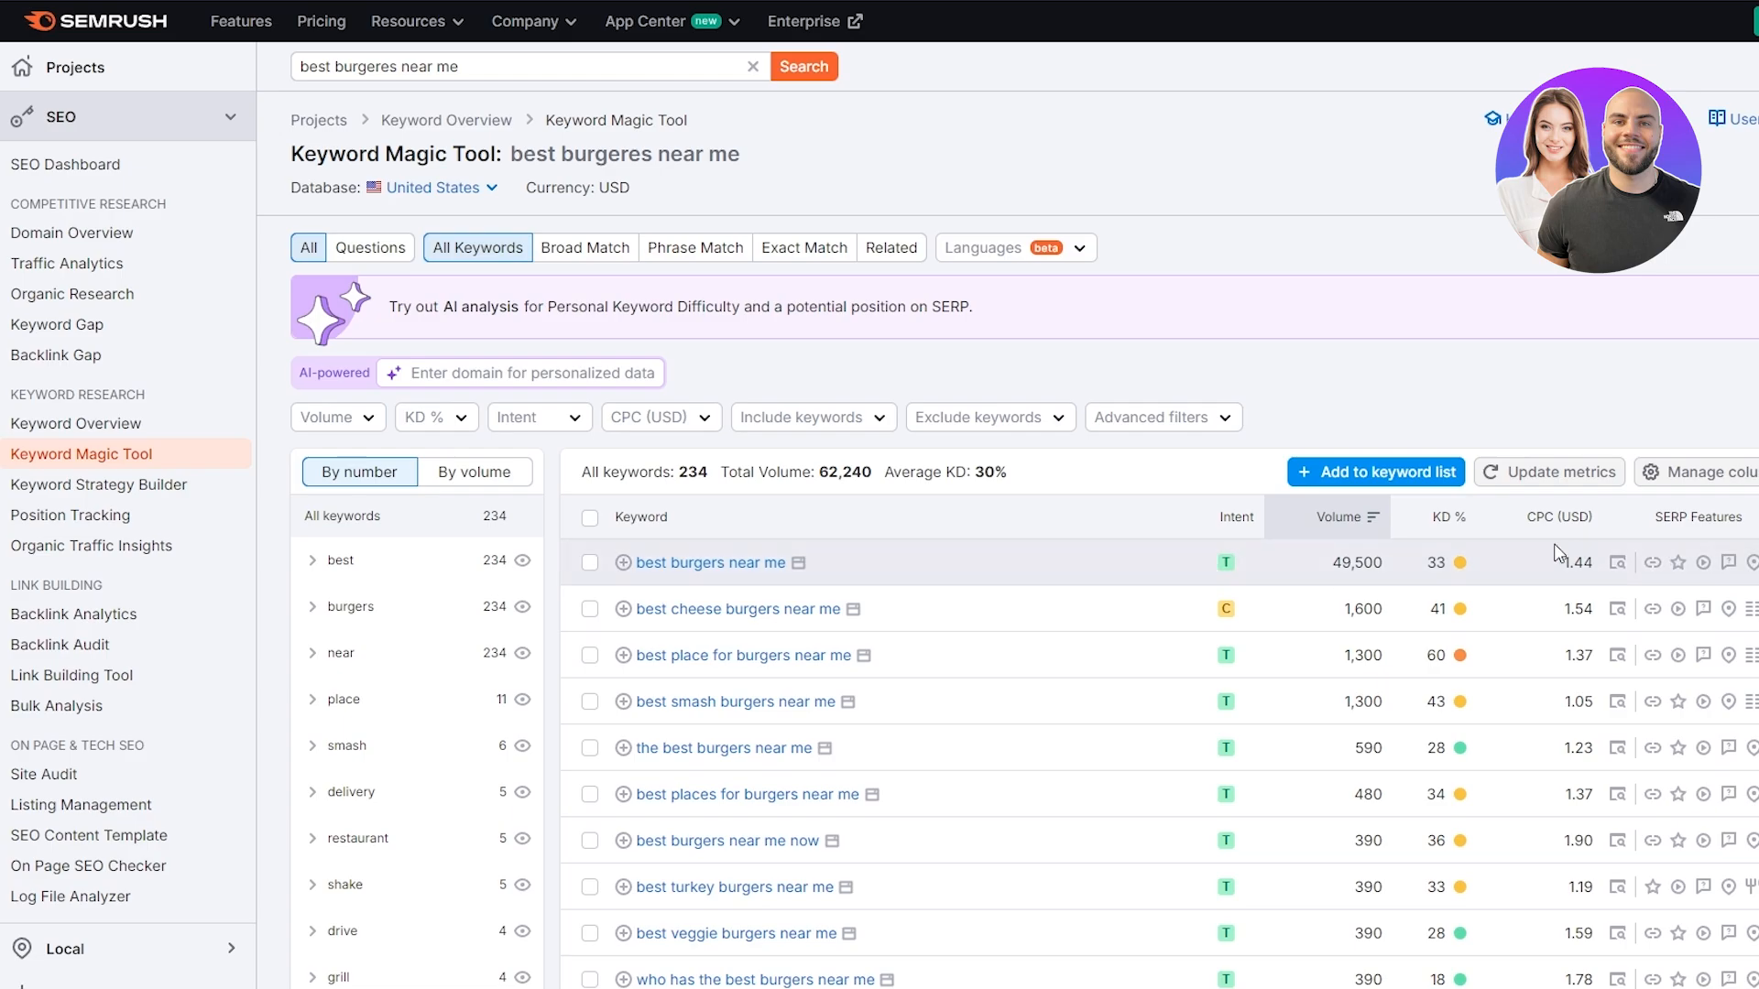
mouse_move(1438, 532)
drag(459, 72, 392, 69)
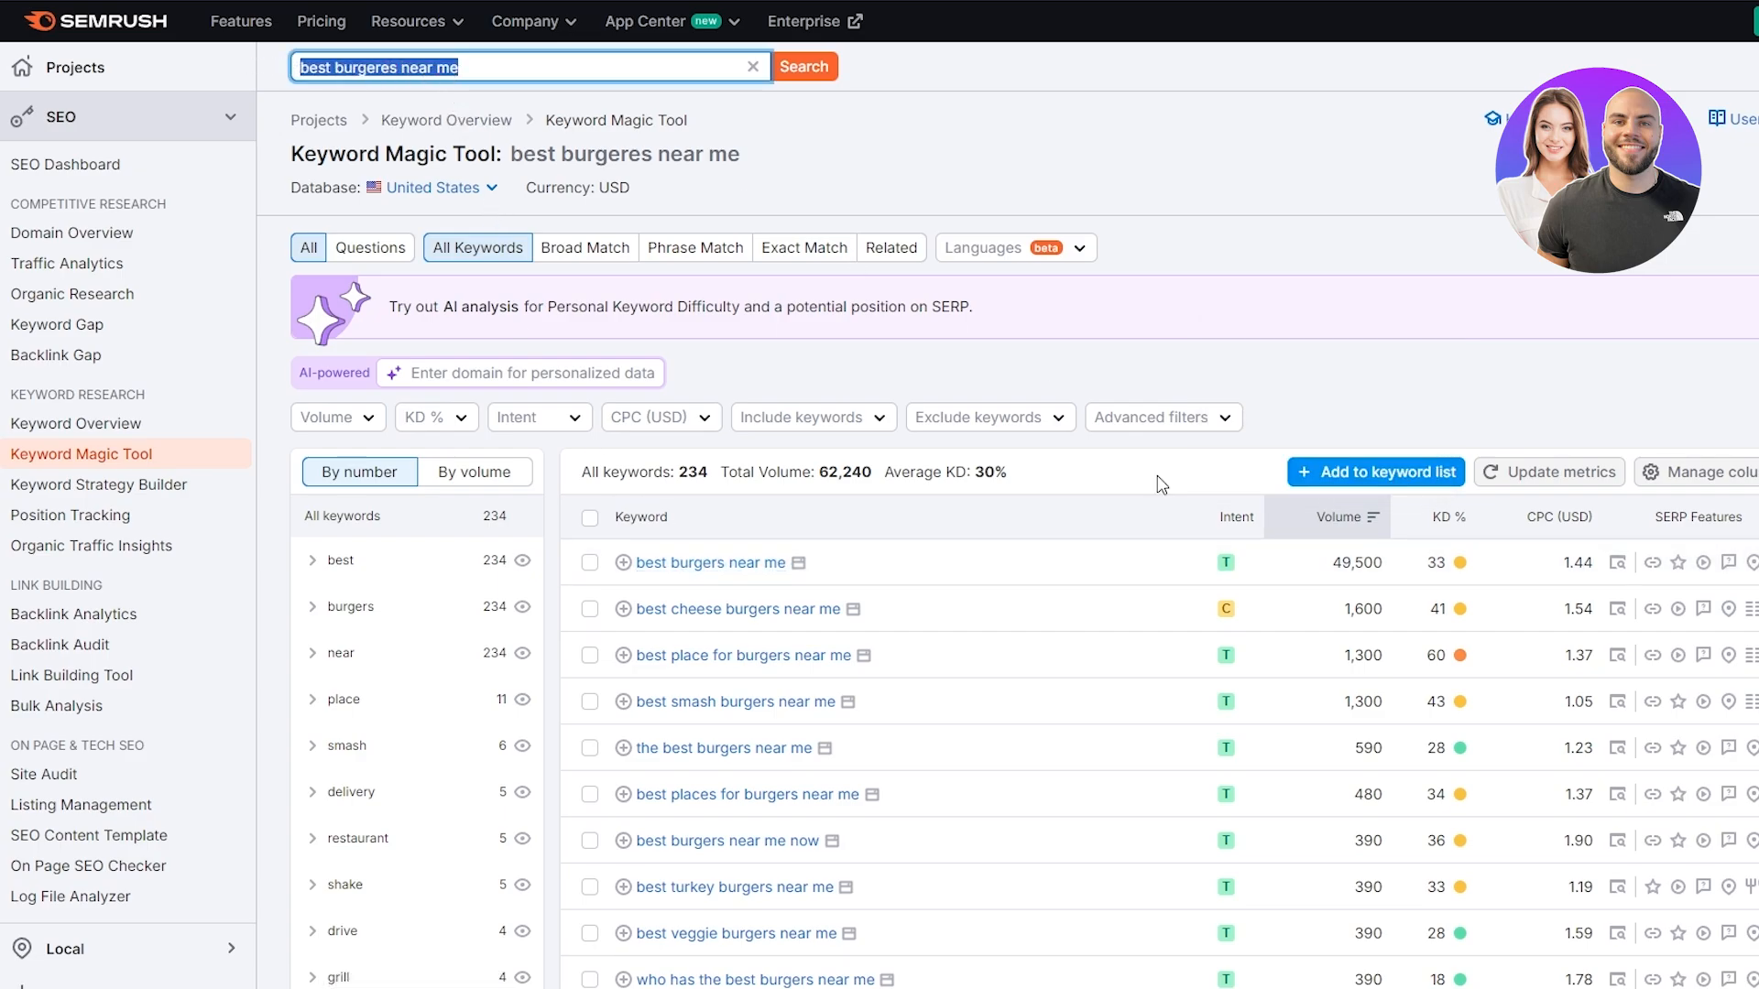
drag(1331, 561, 1392, 563)
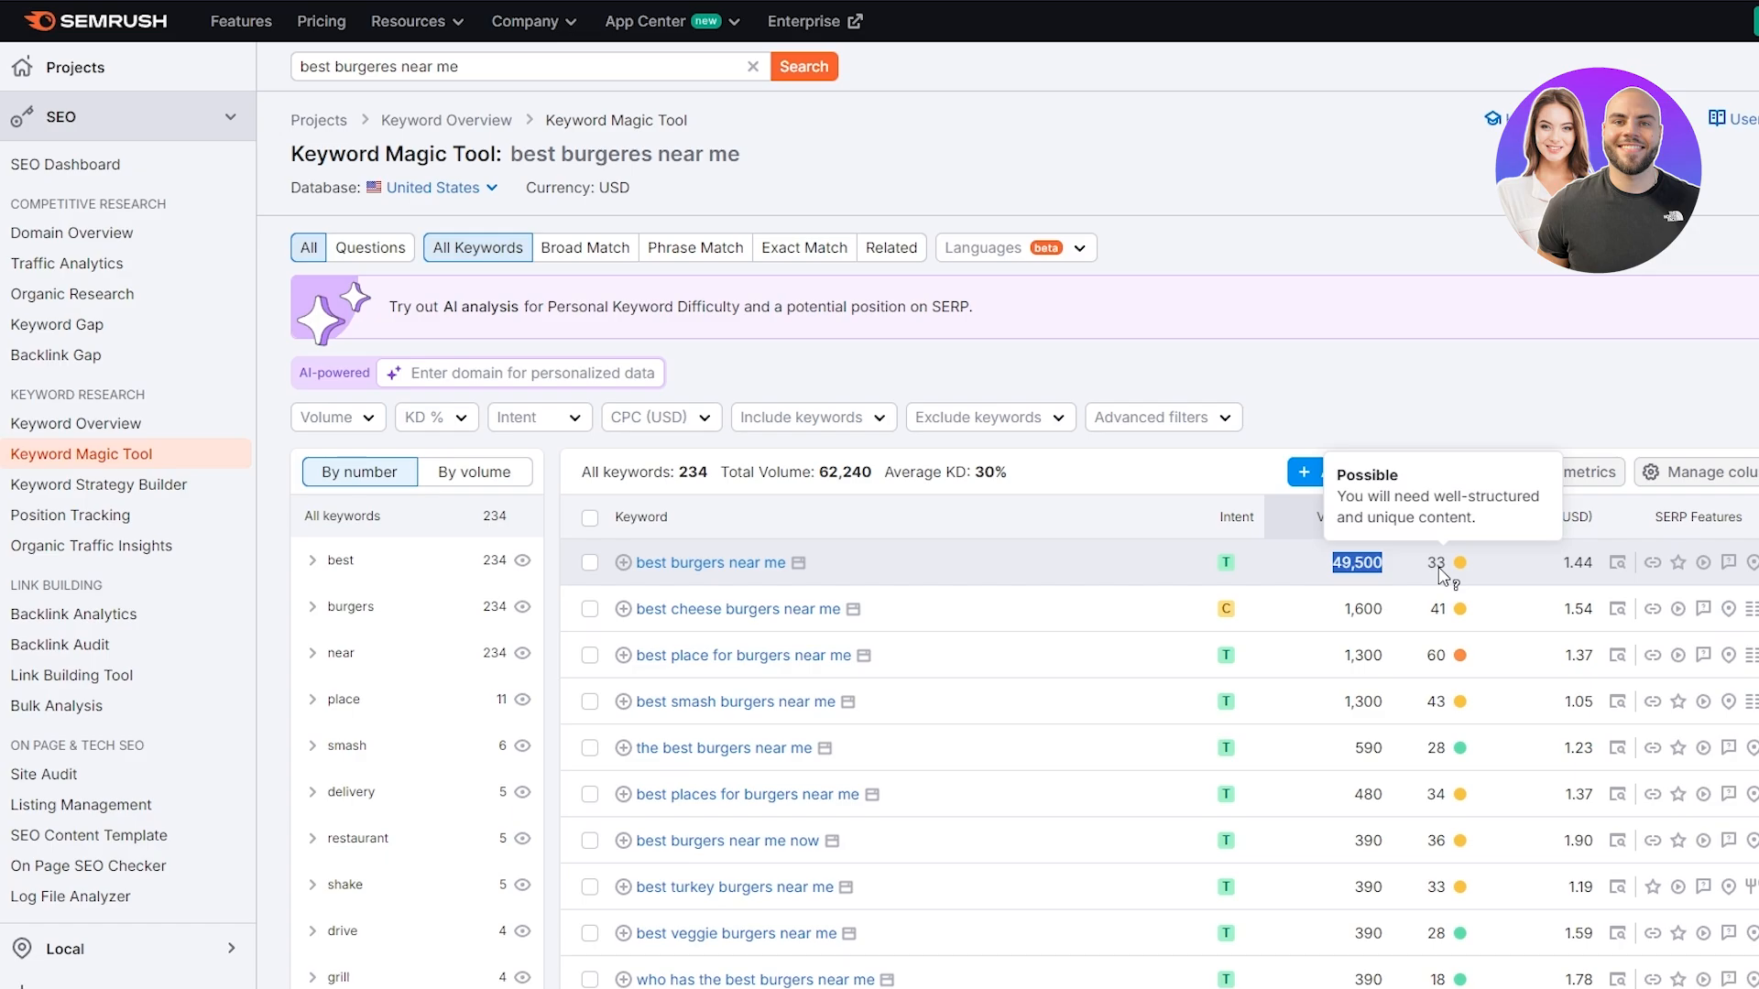
scroll(1441, 573, down, 1)
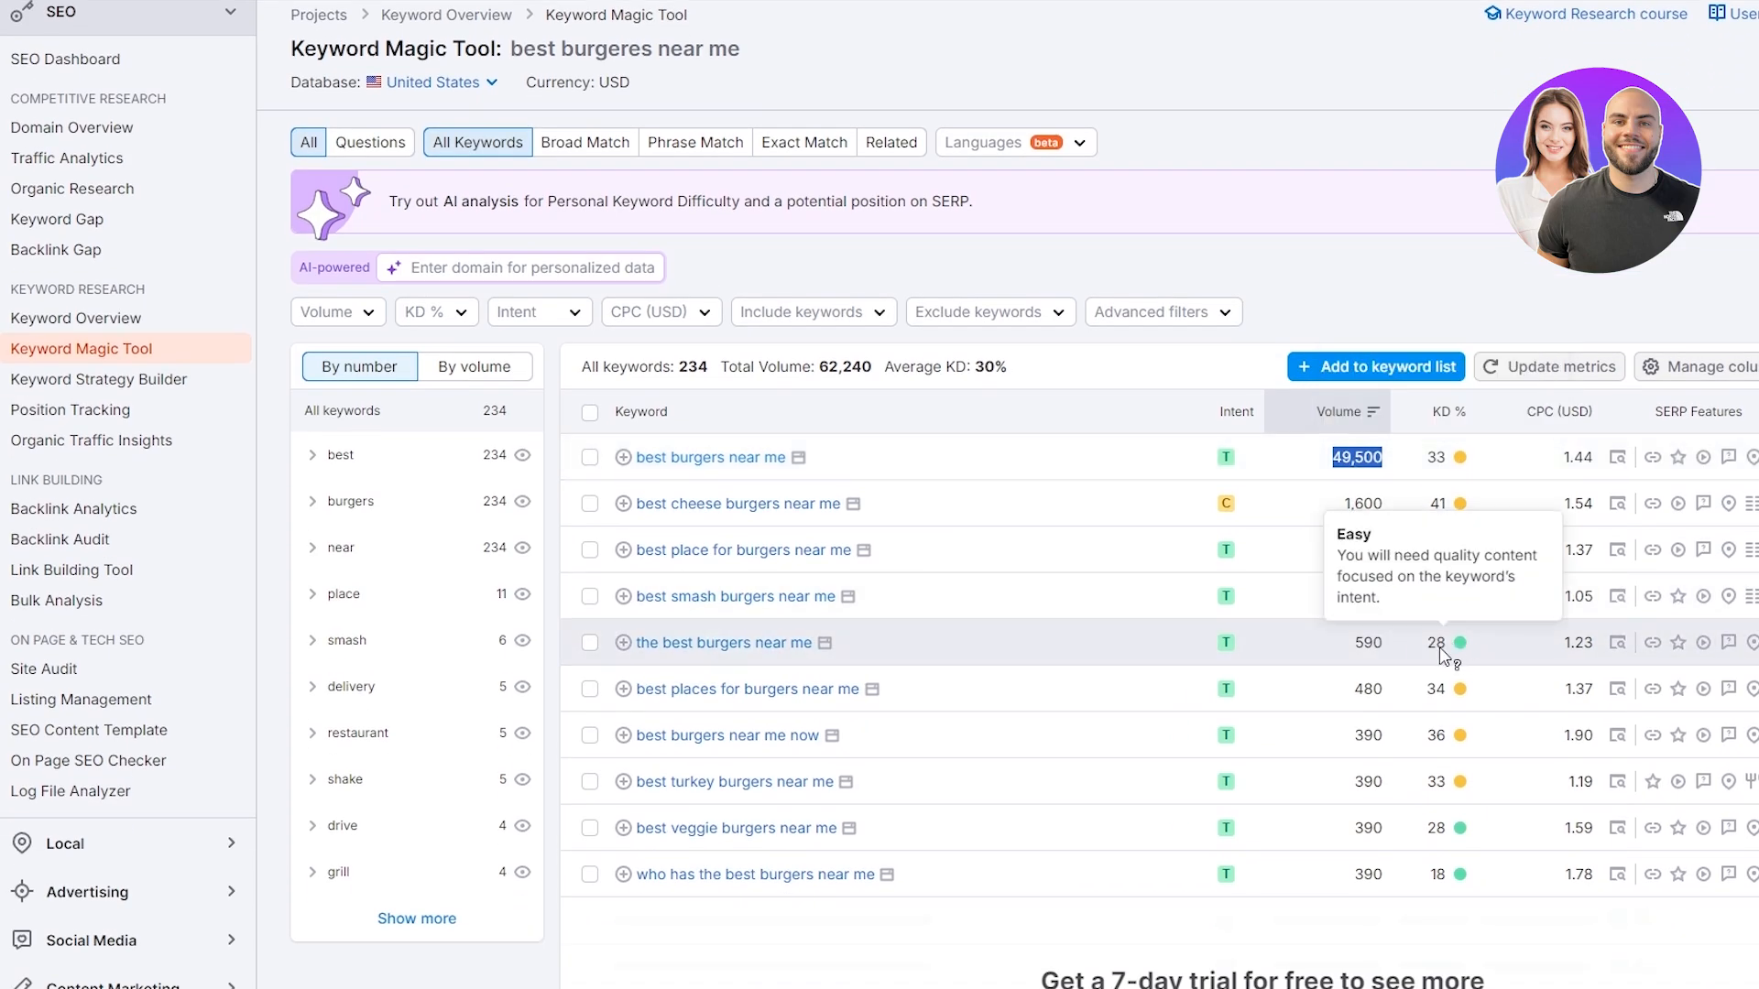
Shorten the search phrase to "best burgeres" and rerun the Keyword Magic Tool search
scroll(436, 86, up, 1)
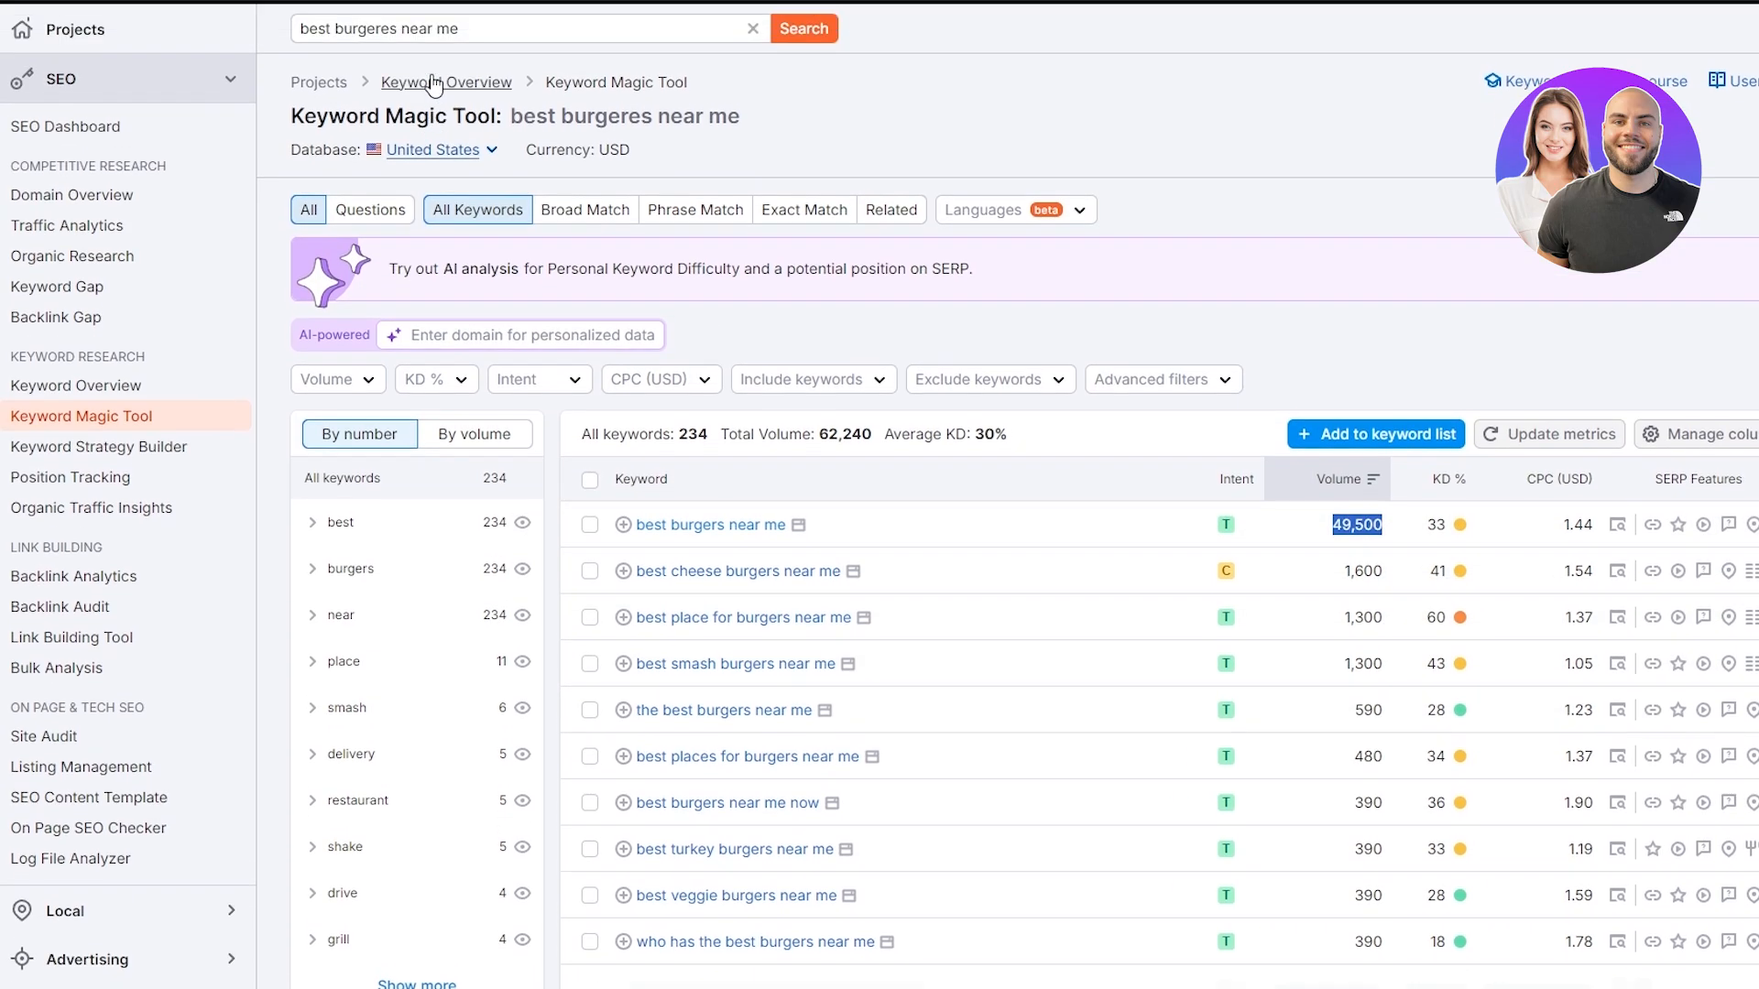
scroll(436, 85, up, 1)
drag(401, 66, 514, 69)
key(BackSpace)
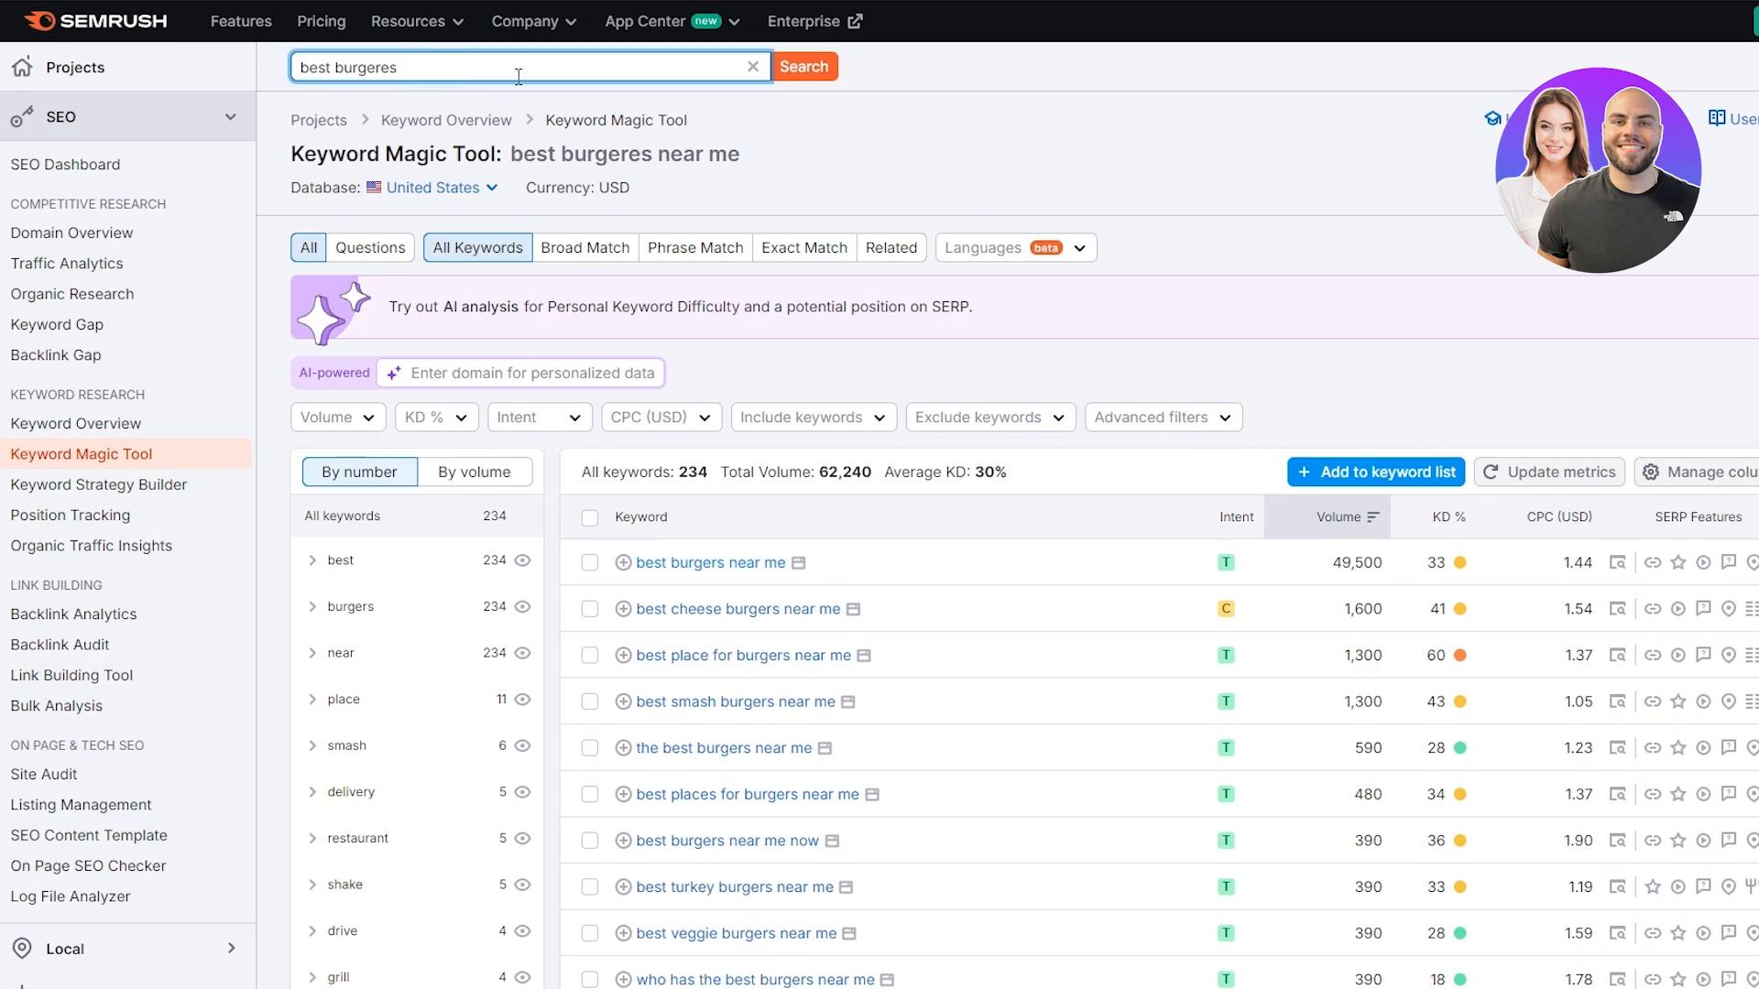
key(Return)
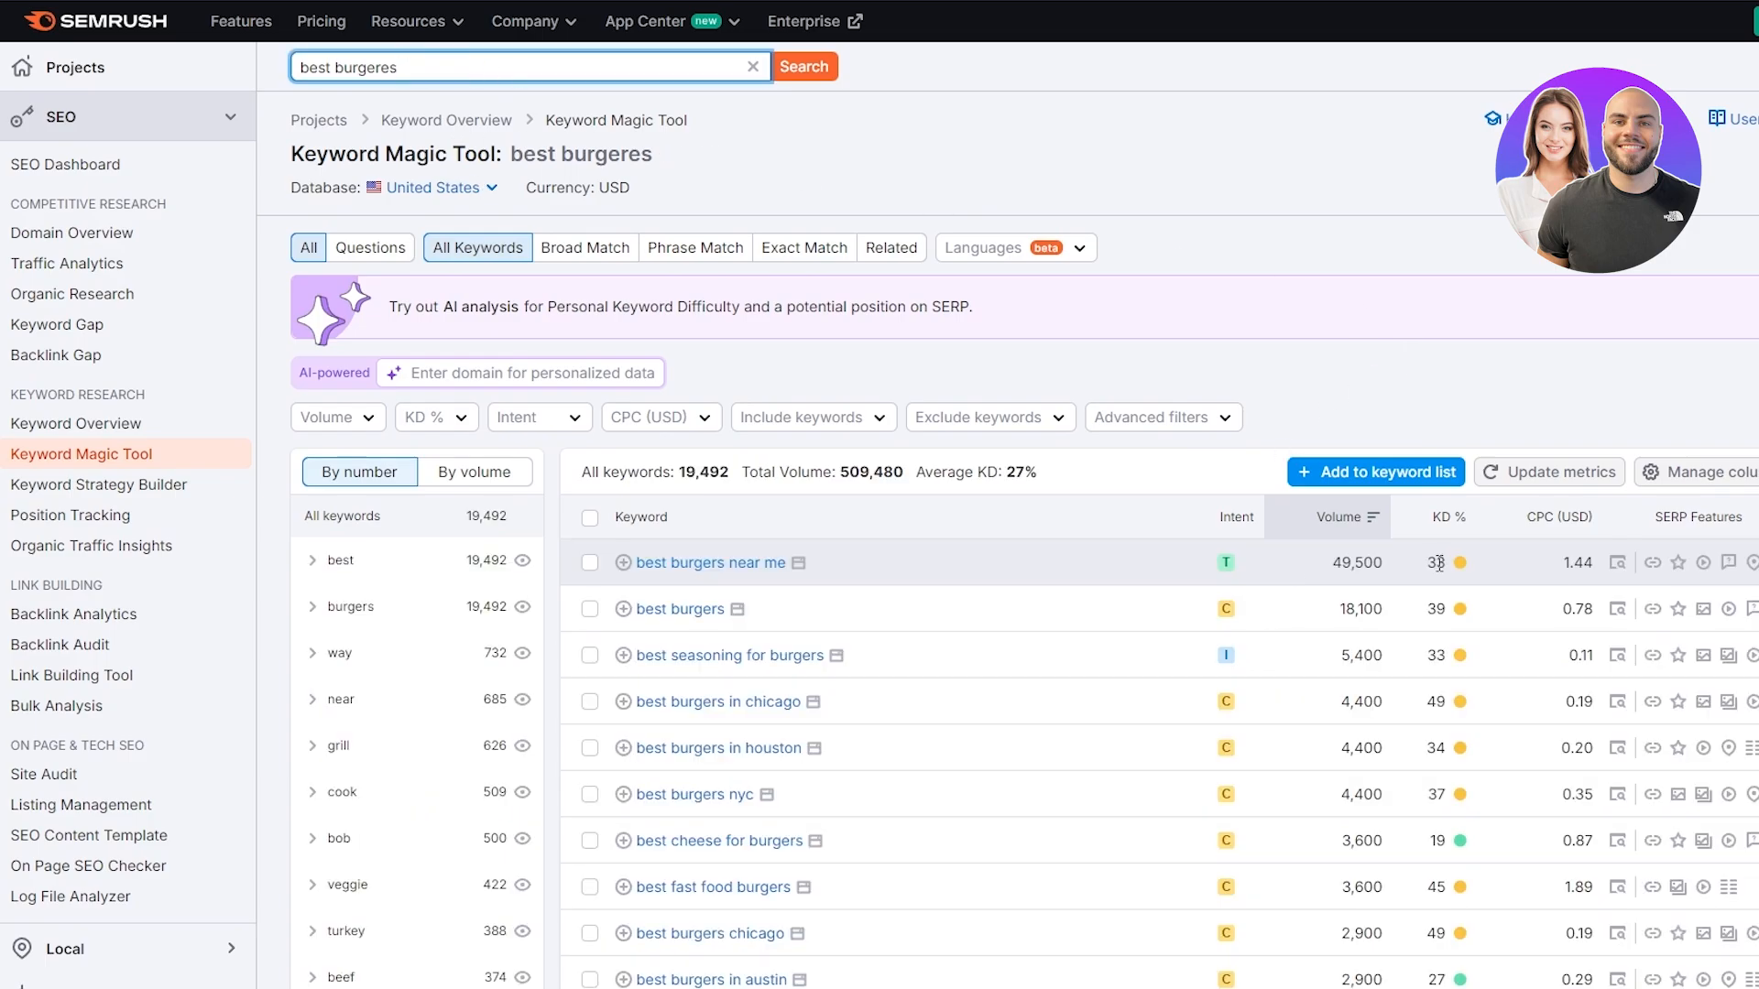
Compare search volume and keyword difficulty among the burger keyword suggestions, including "best cheese for burgers"
mouse_move(1456, 575)
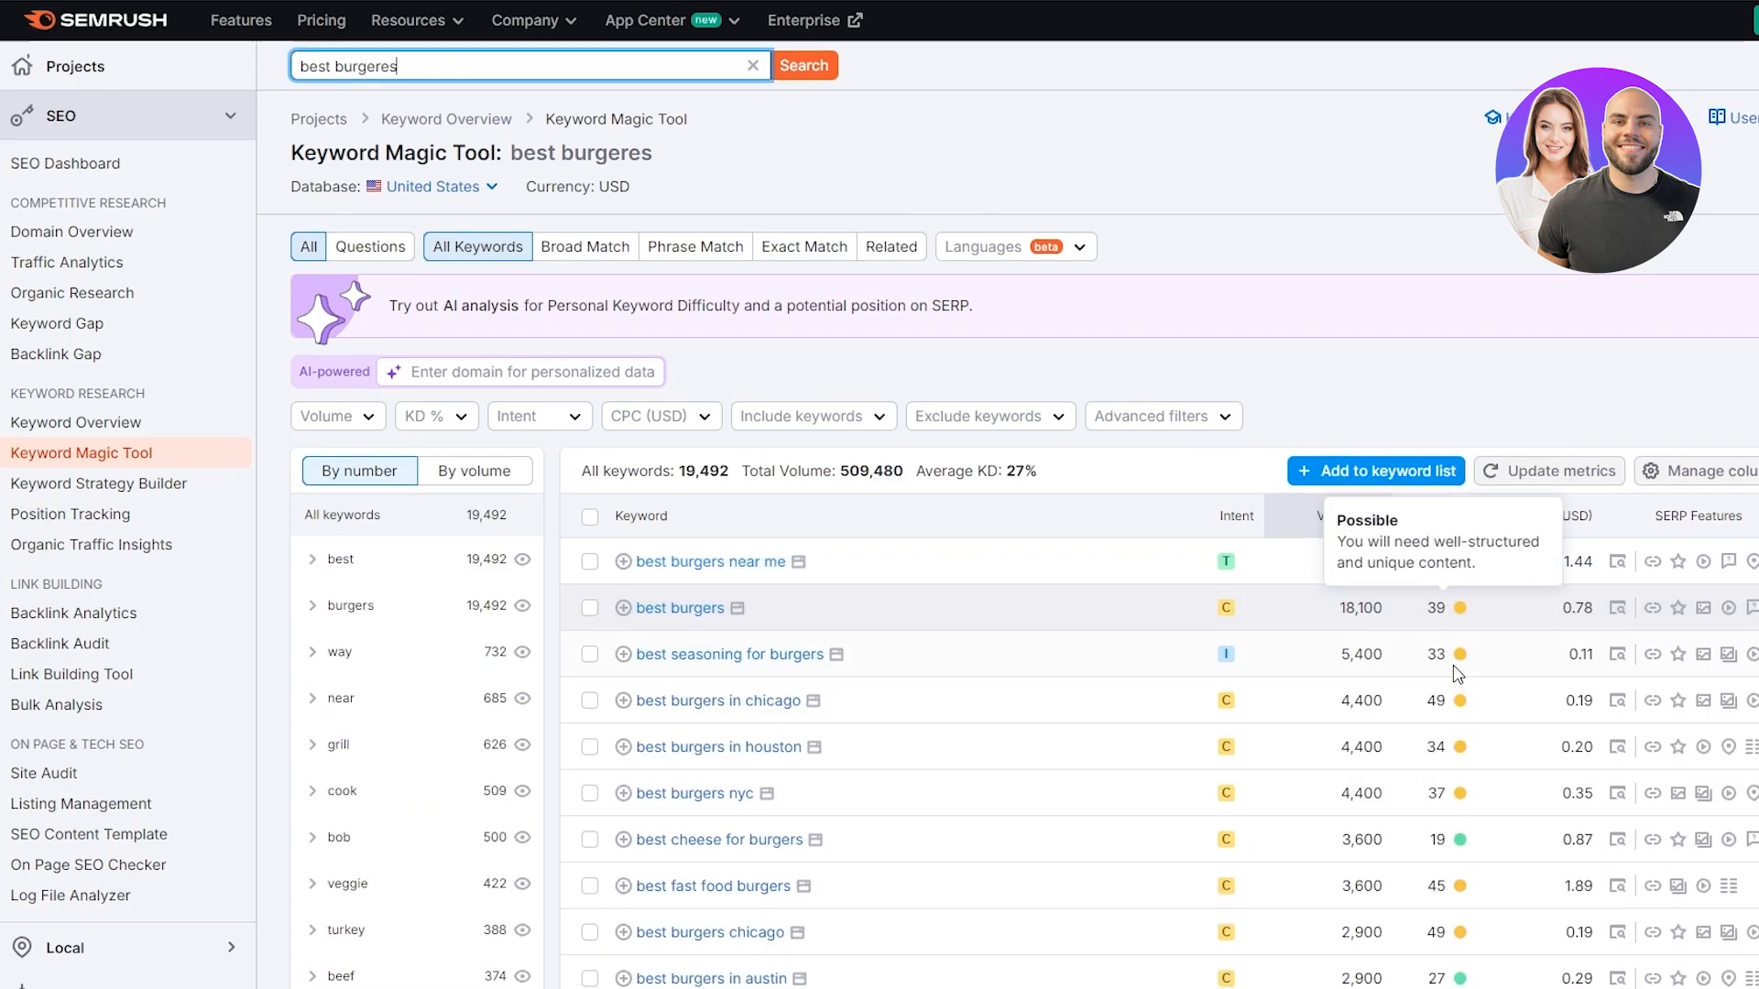
scroll(1429, 596, down, 3)
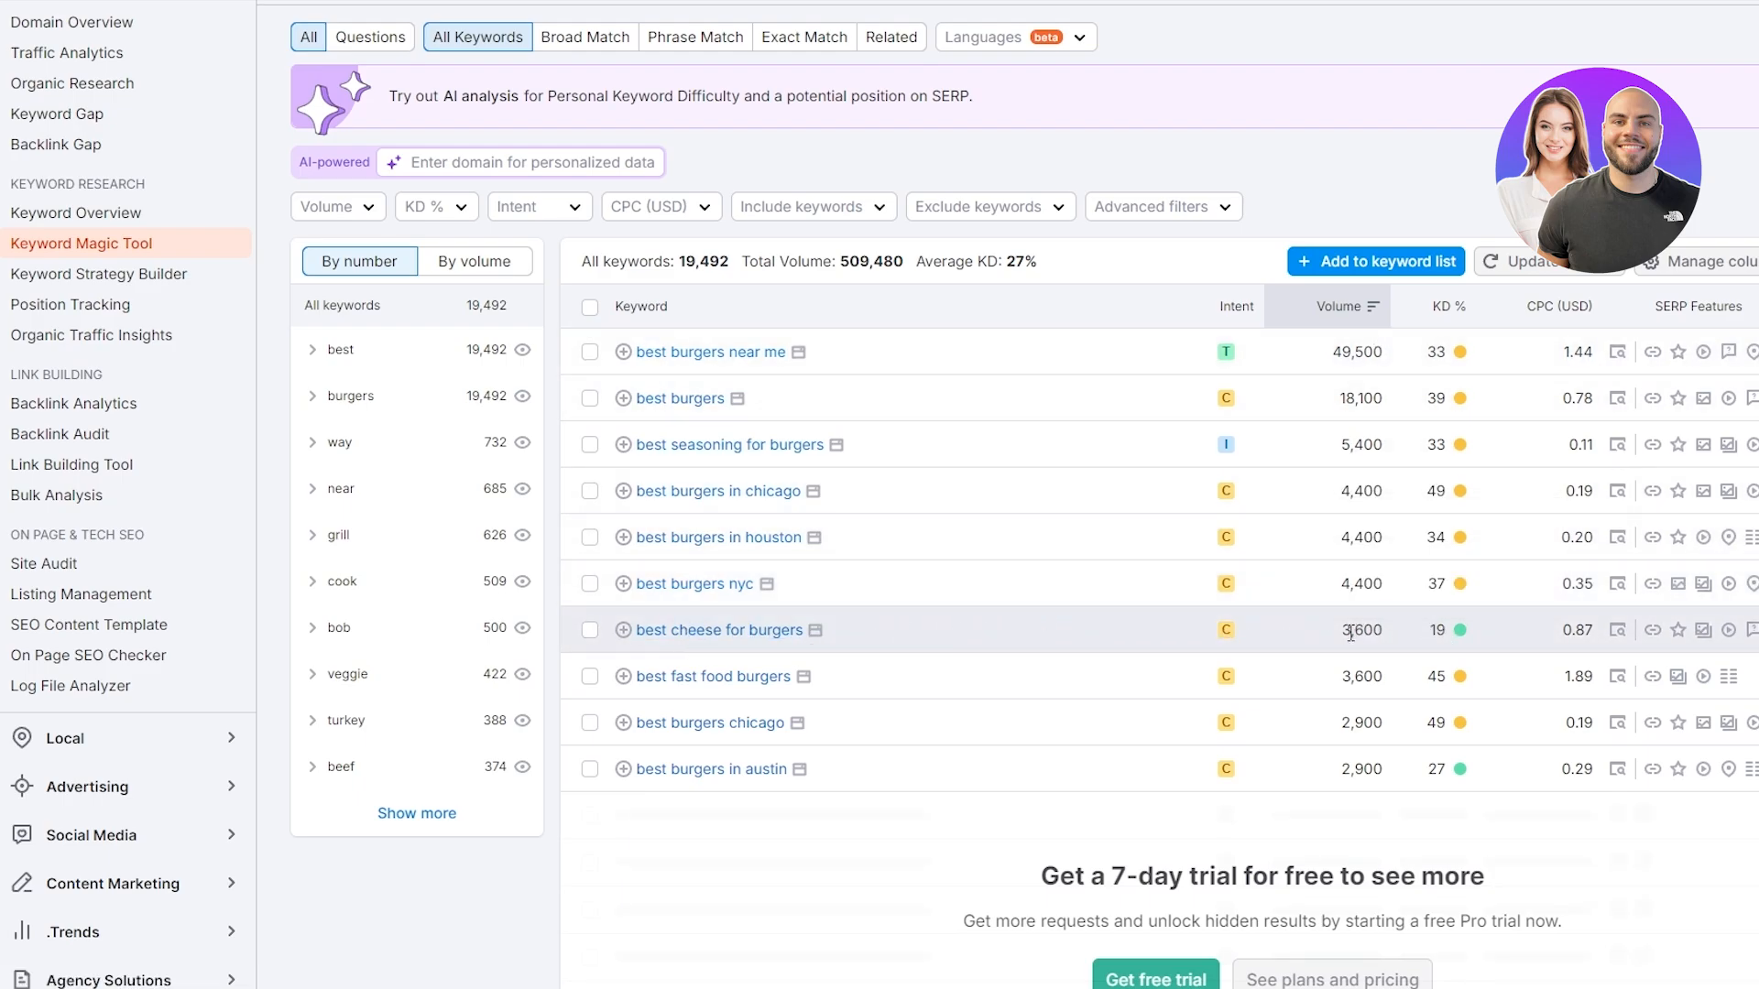
drag(1343, 632, 1374, 633)
mouse_move(1447, 632)
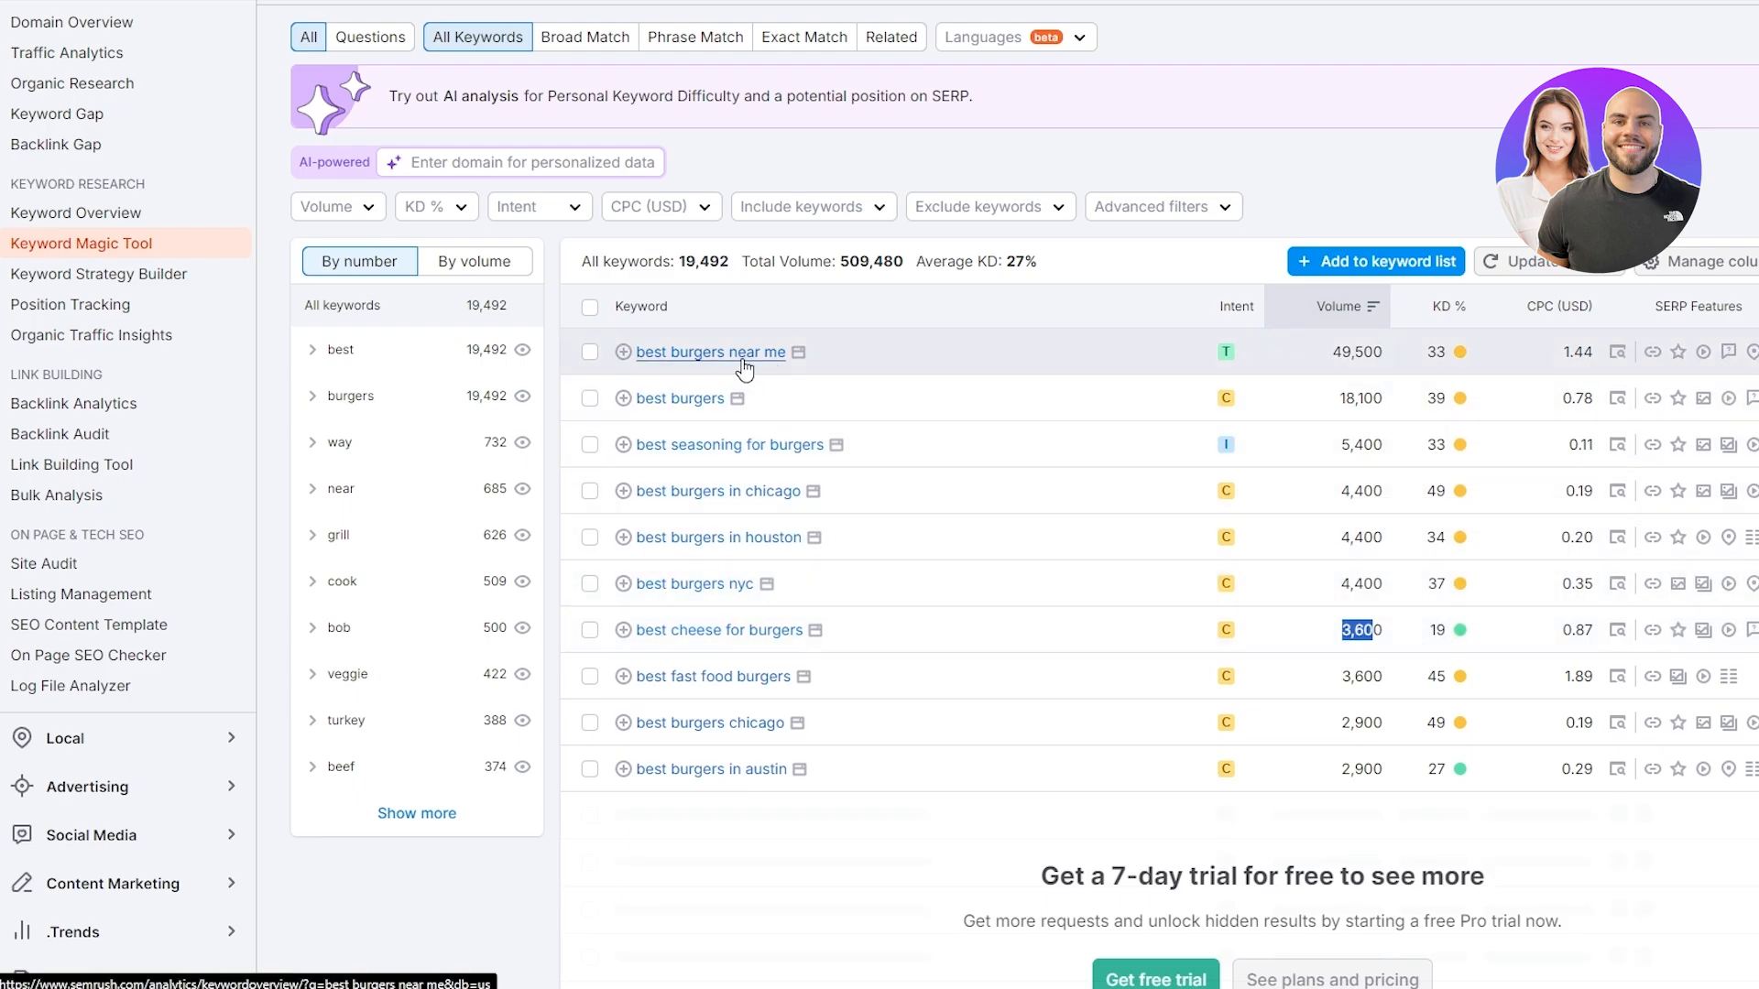
Copy "best burgers near me" from Semrush and add it in Elementor as the Home page's Rank Math focus keyword
drag(639, 357, 792, 369)
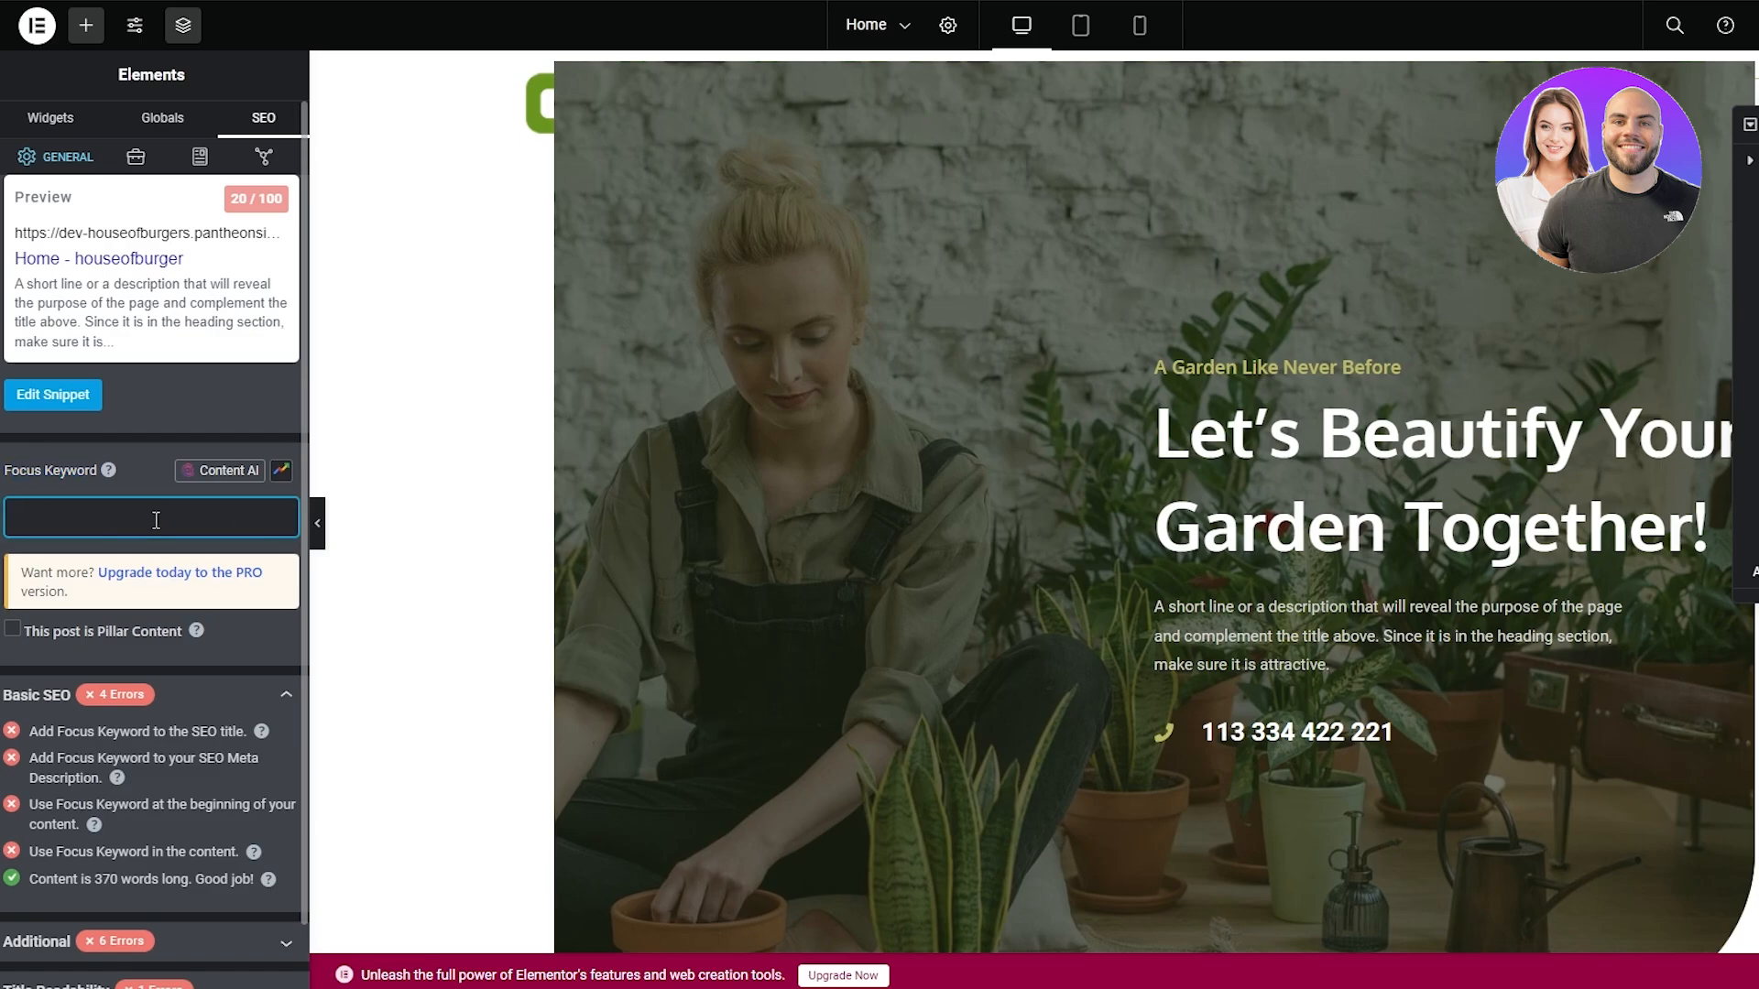
text(best burgers near me)
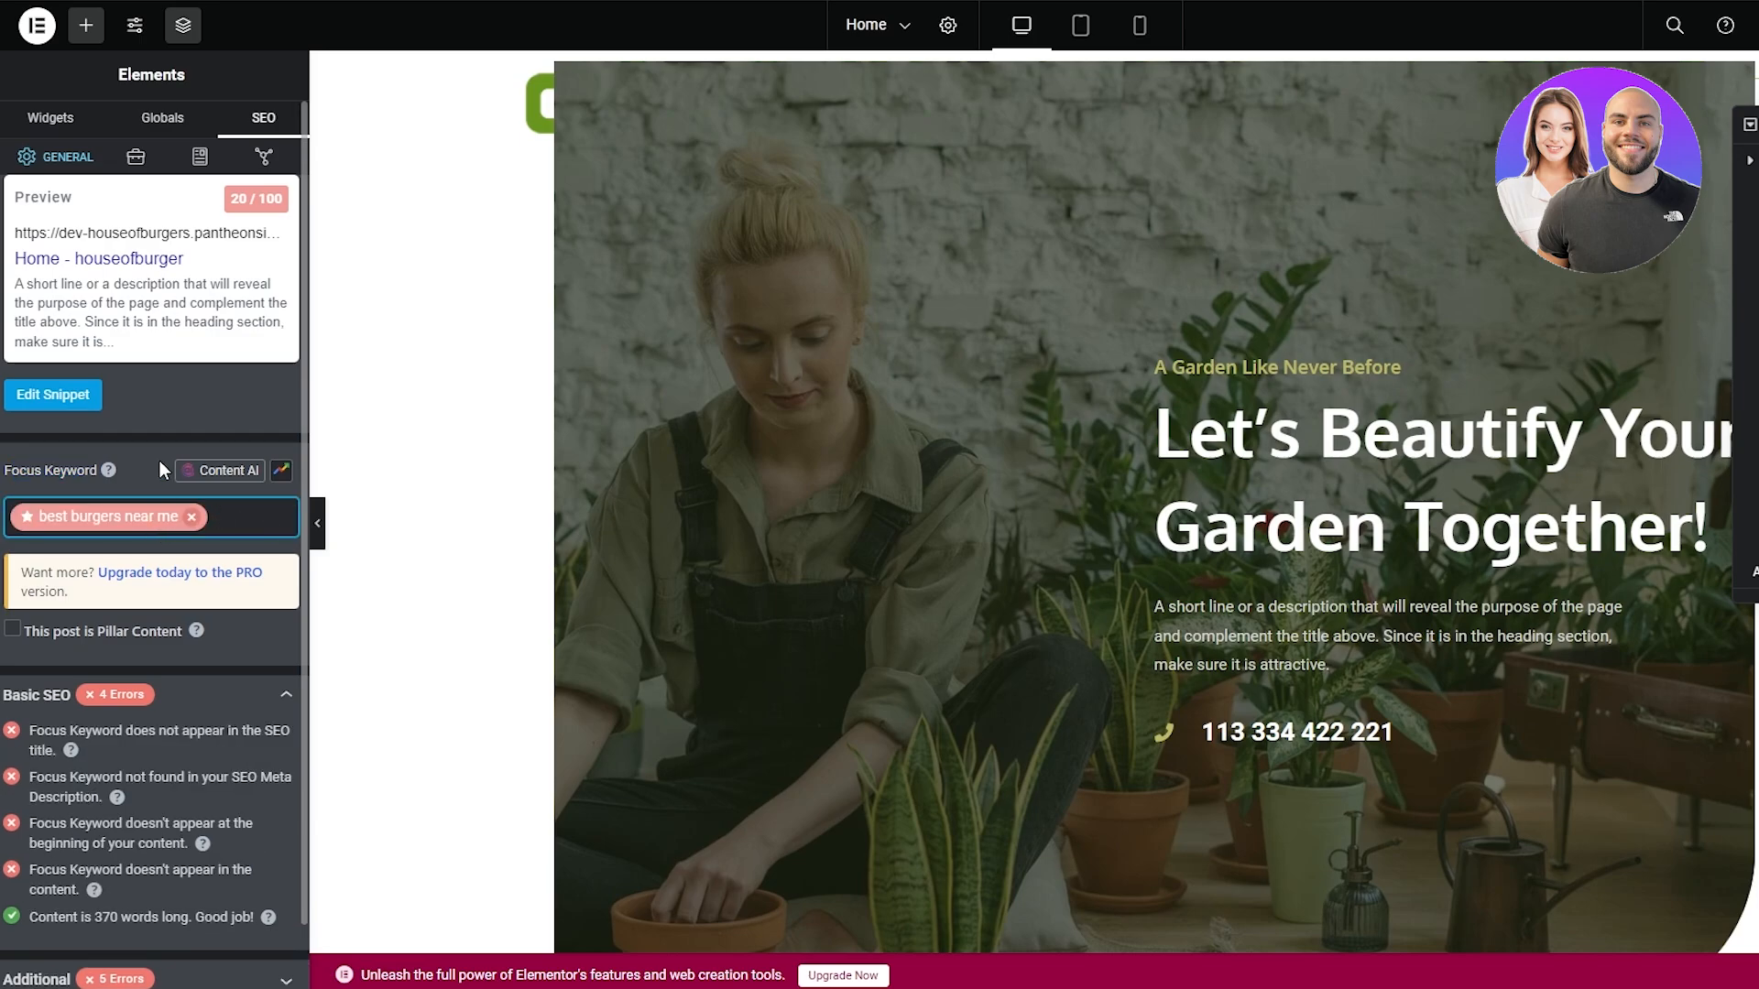
scroll(165, 623, down, 1)
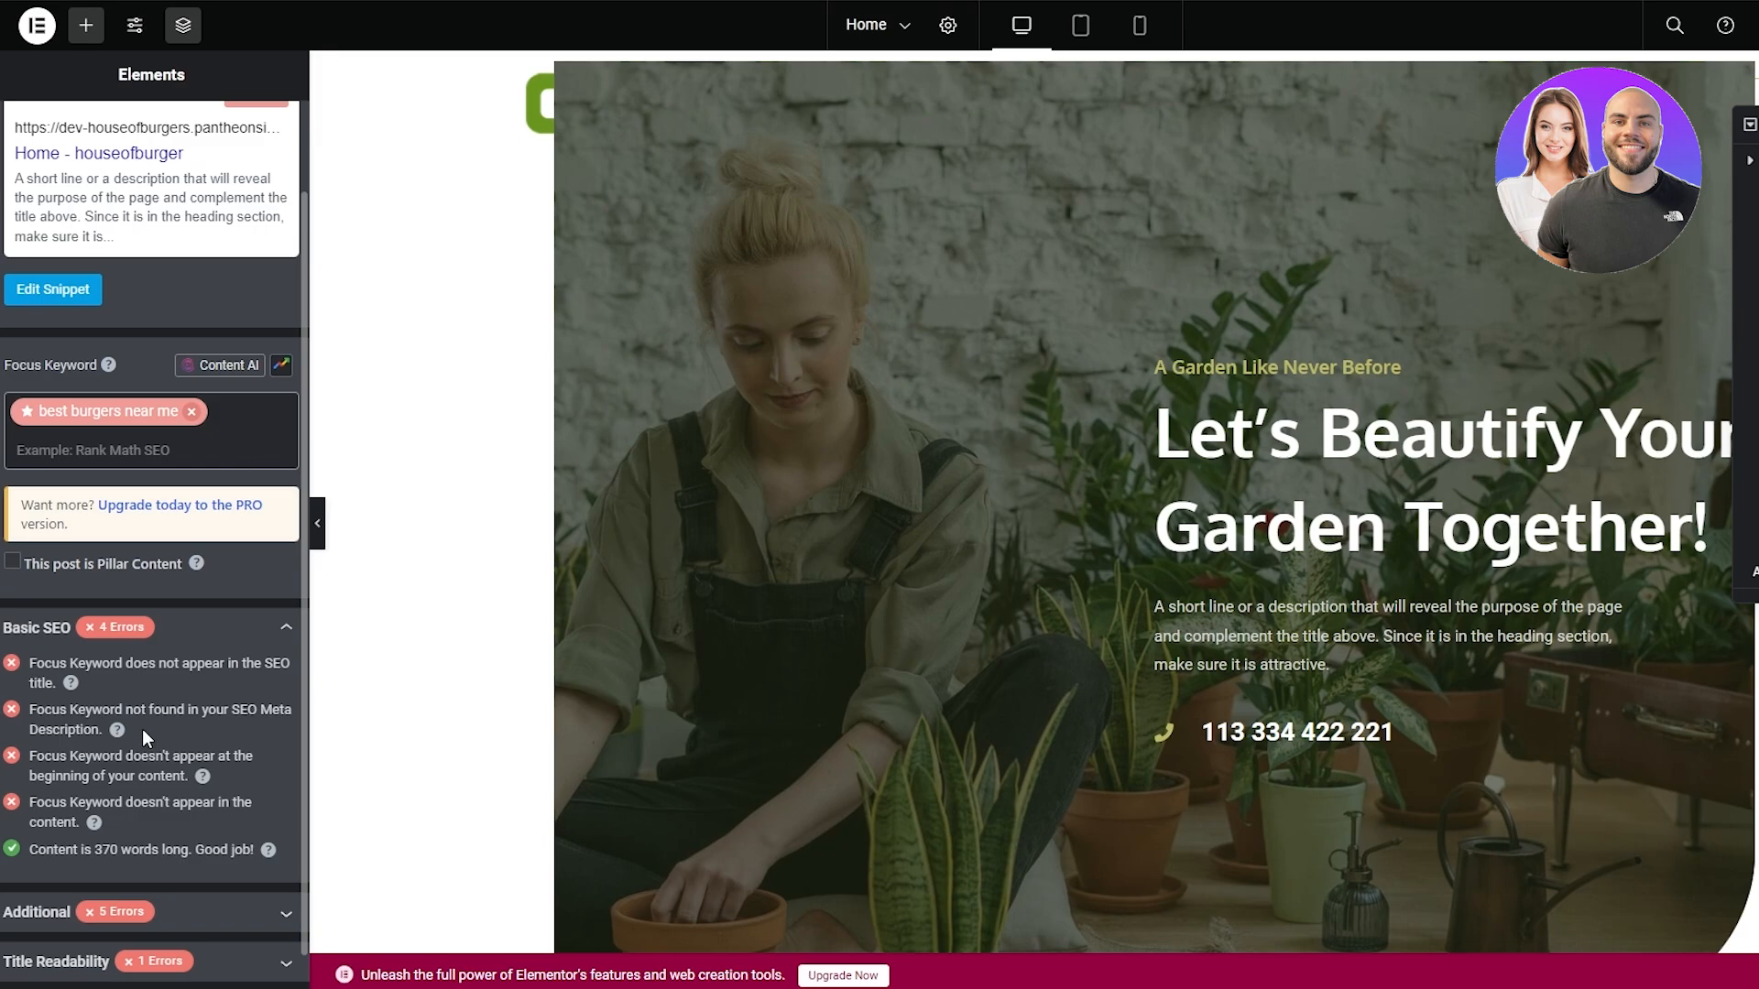
scroll(141, 729, down, 1)
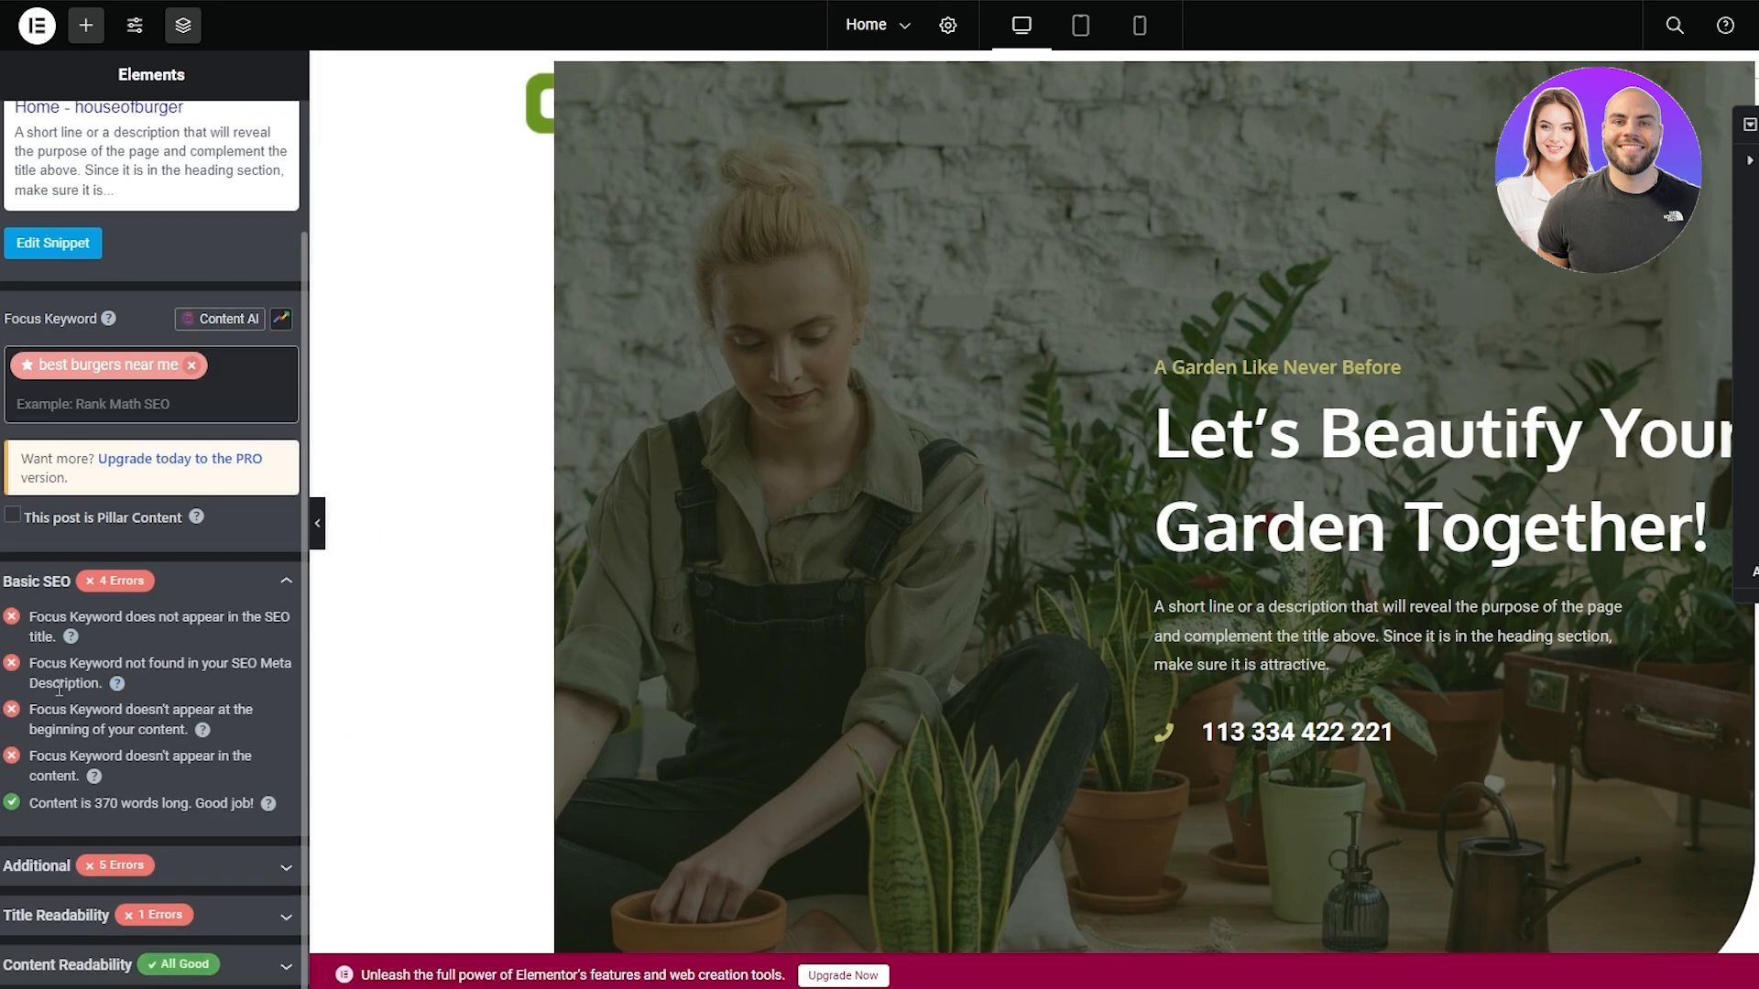
scroll(59, 689, up, 3)
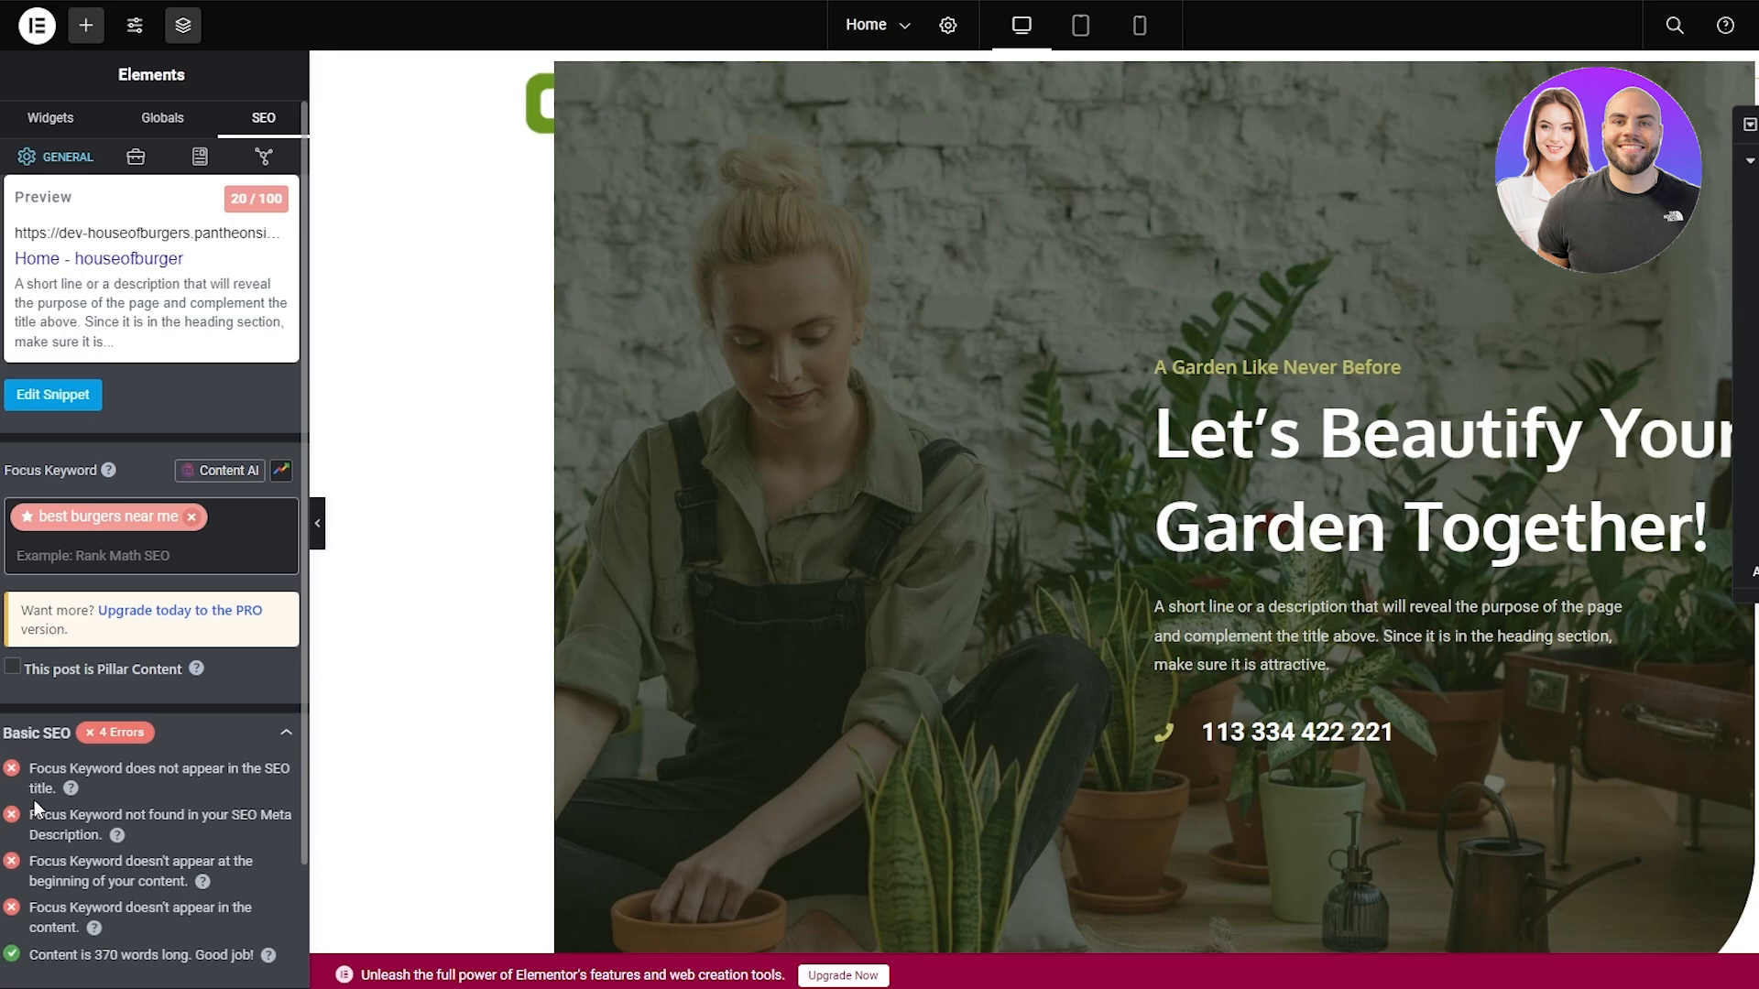
drag(46, 770, 107, 775)
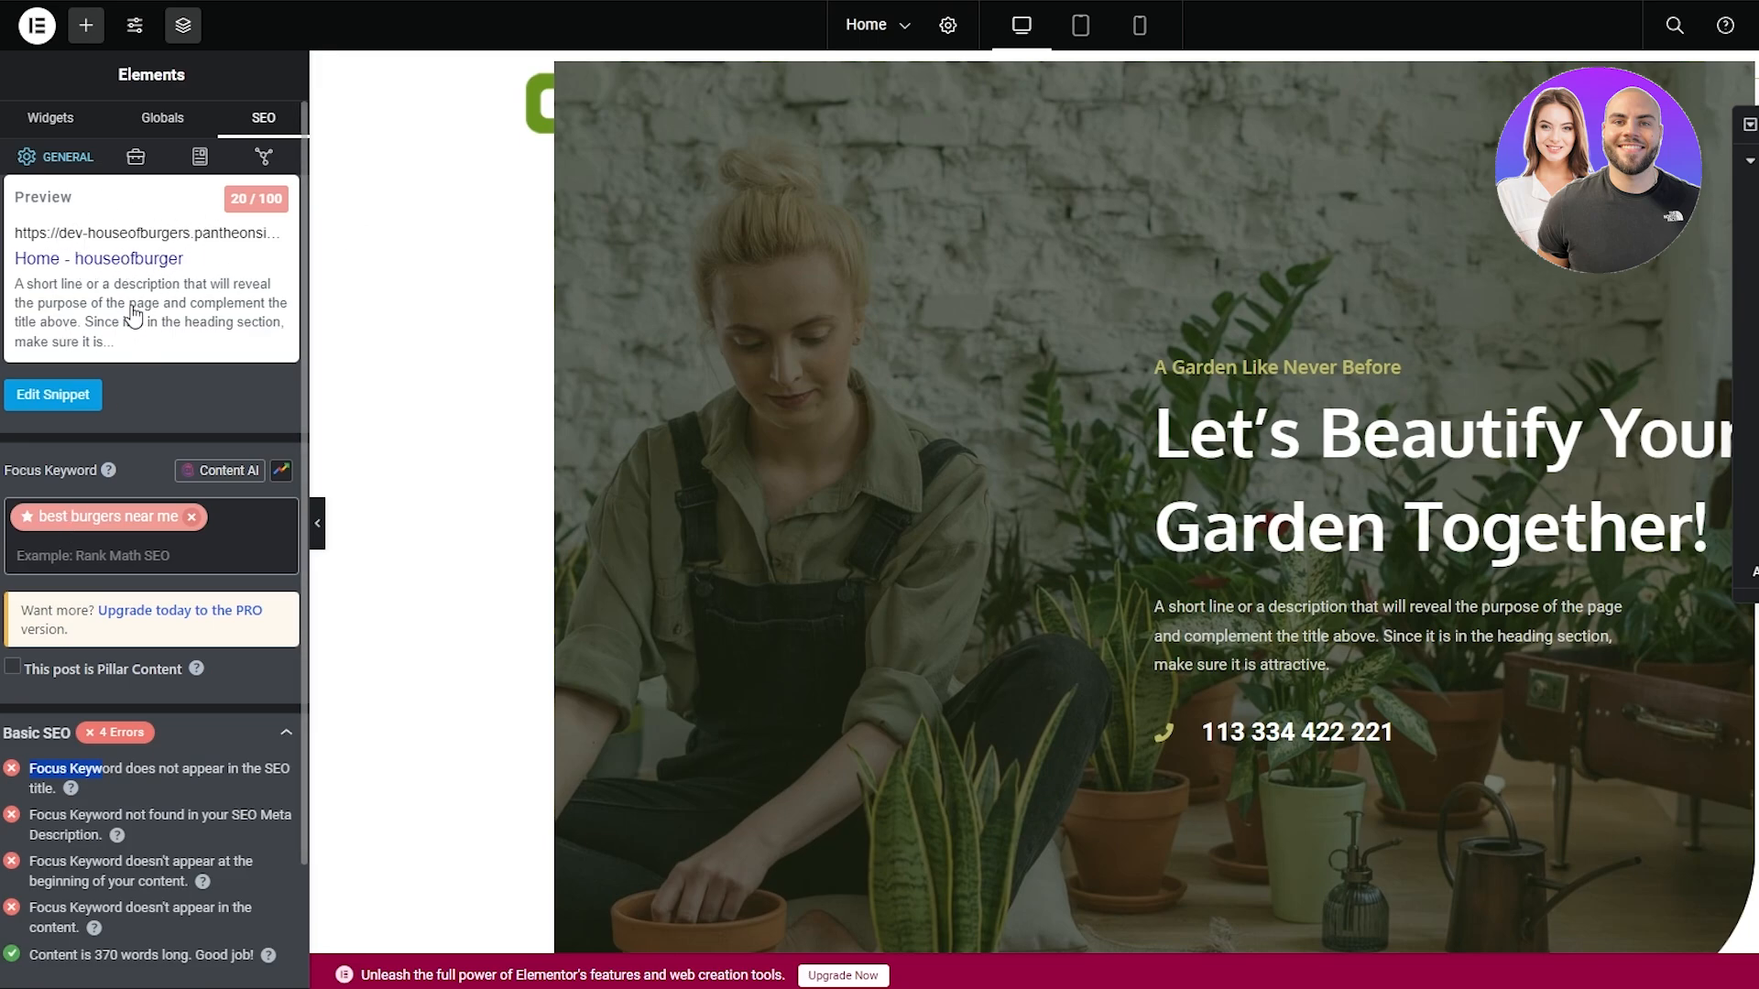
Replace the Home page's snippet title with "Burger House | The Best Burgers Near Me | House of Burgers"
click(59, 396)
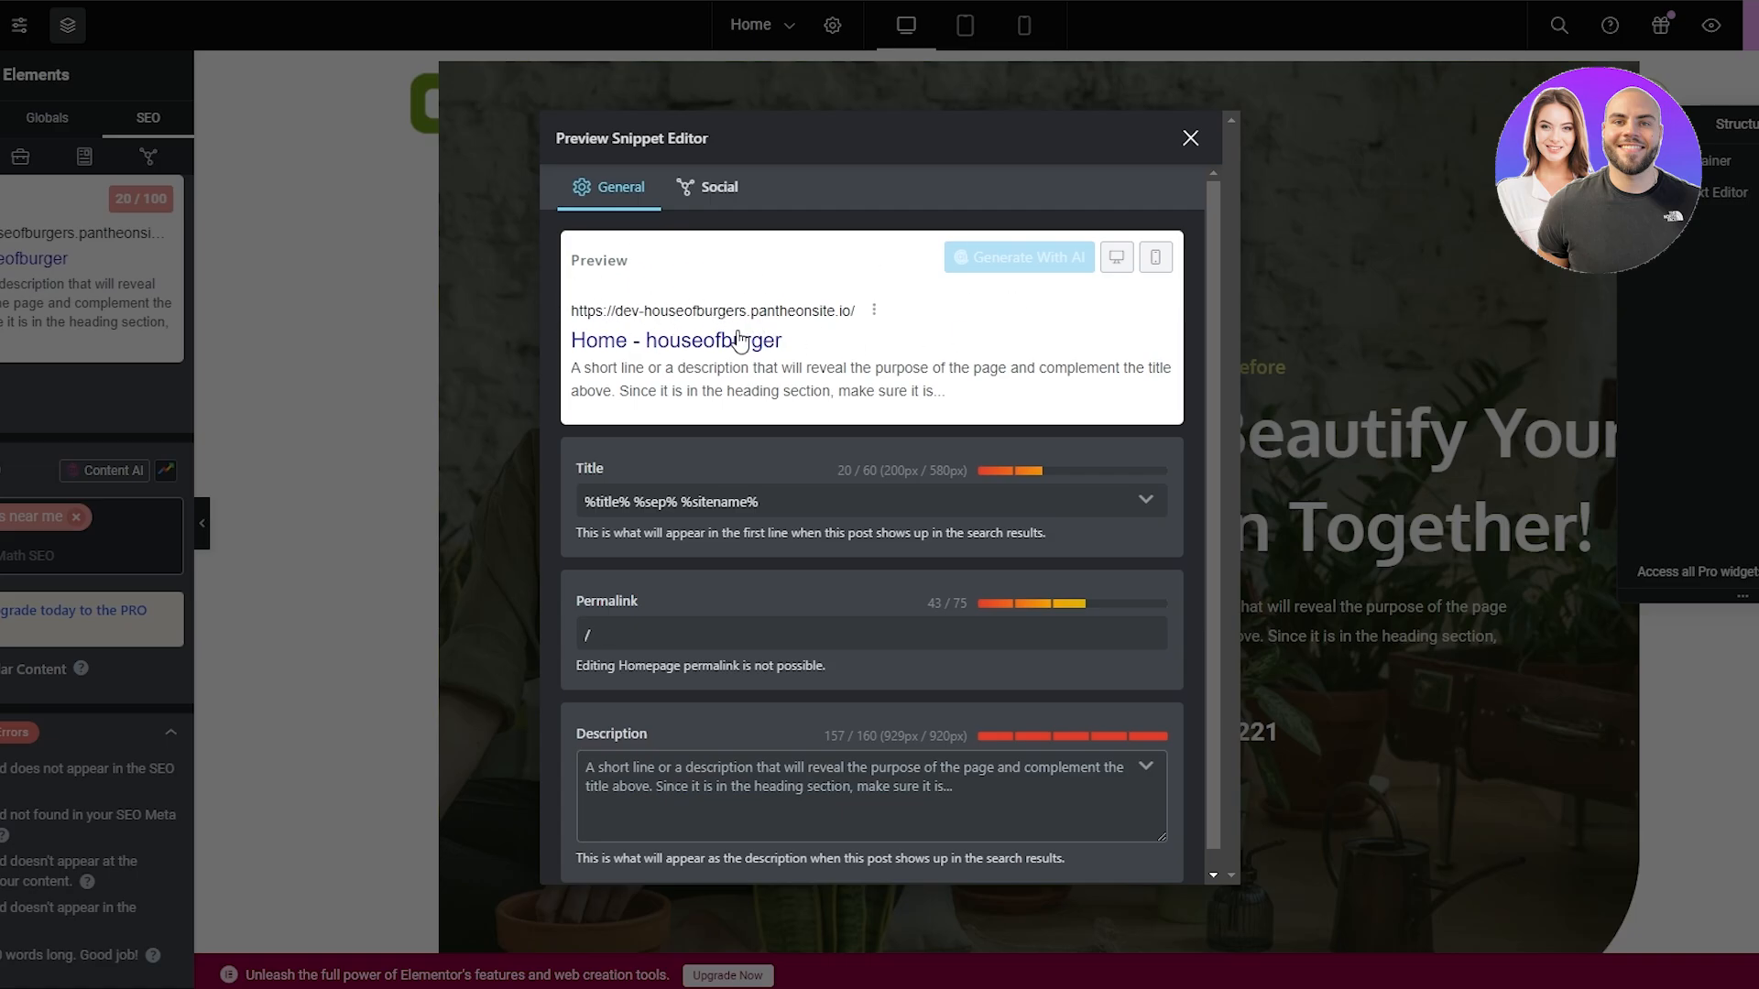
drag(758, 502, 583, 502)
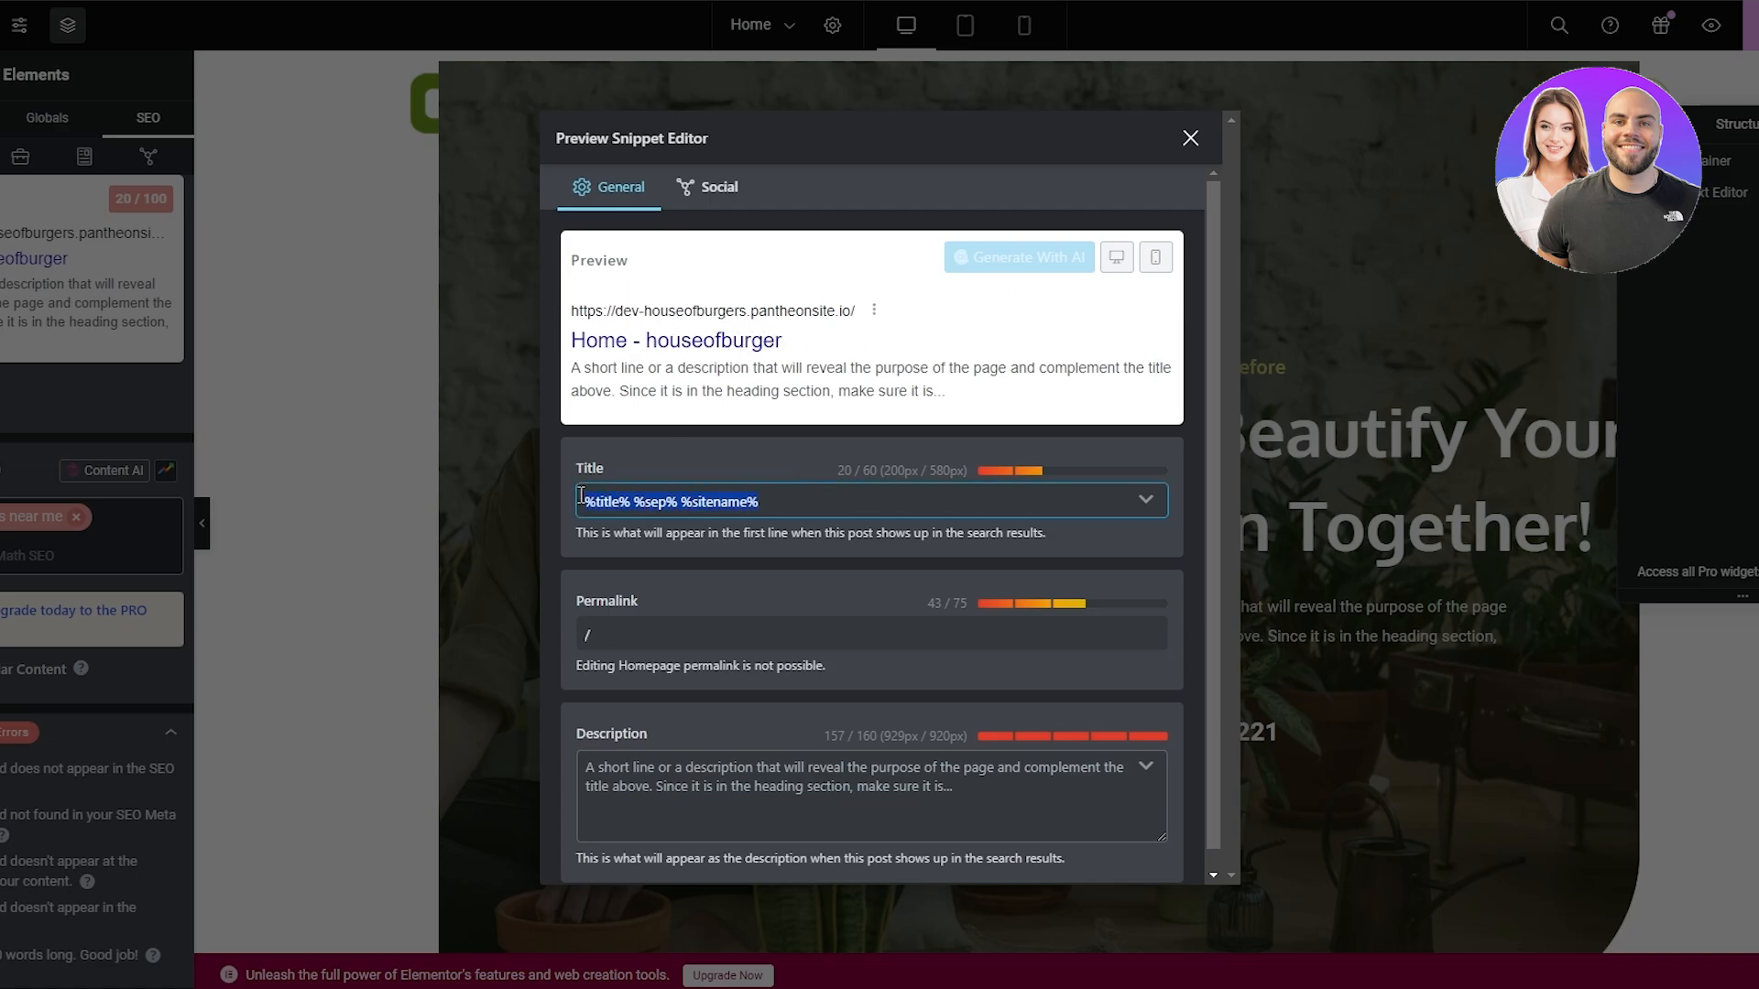
text(best burgers near me)
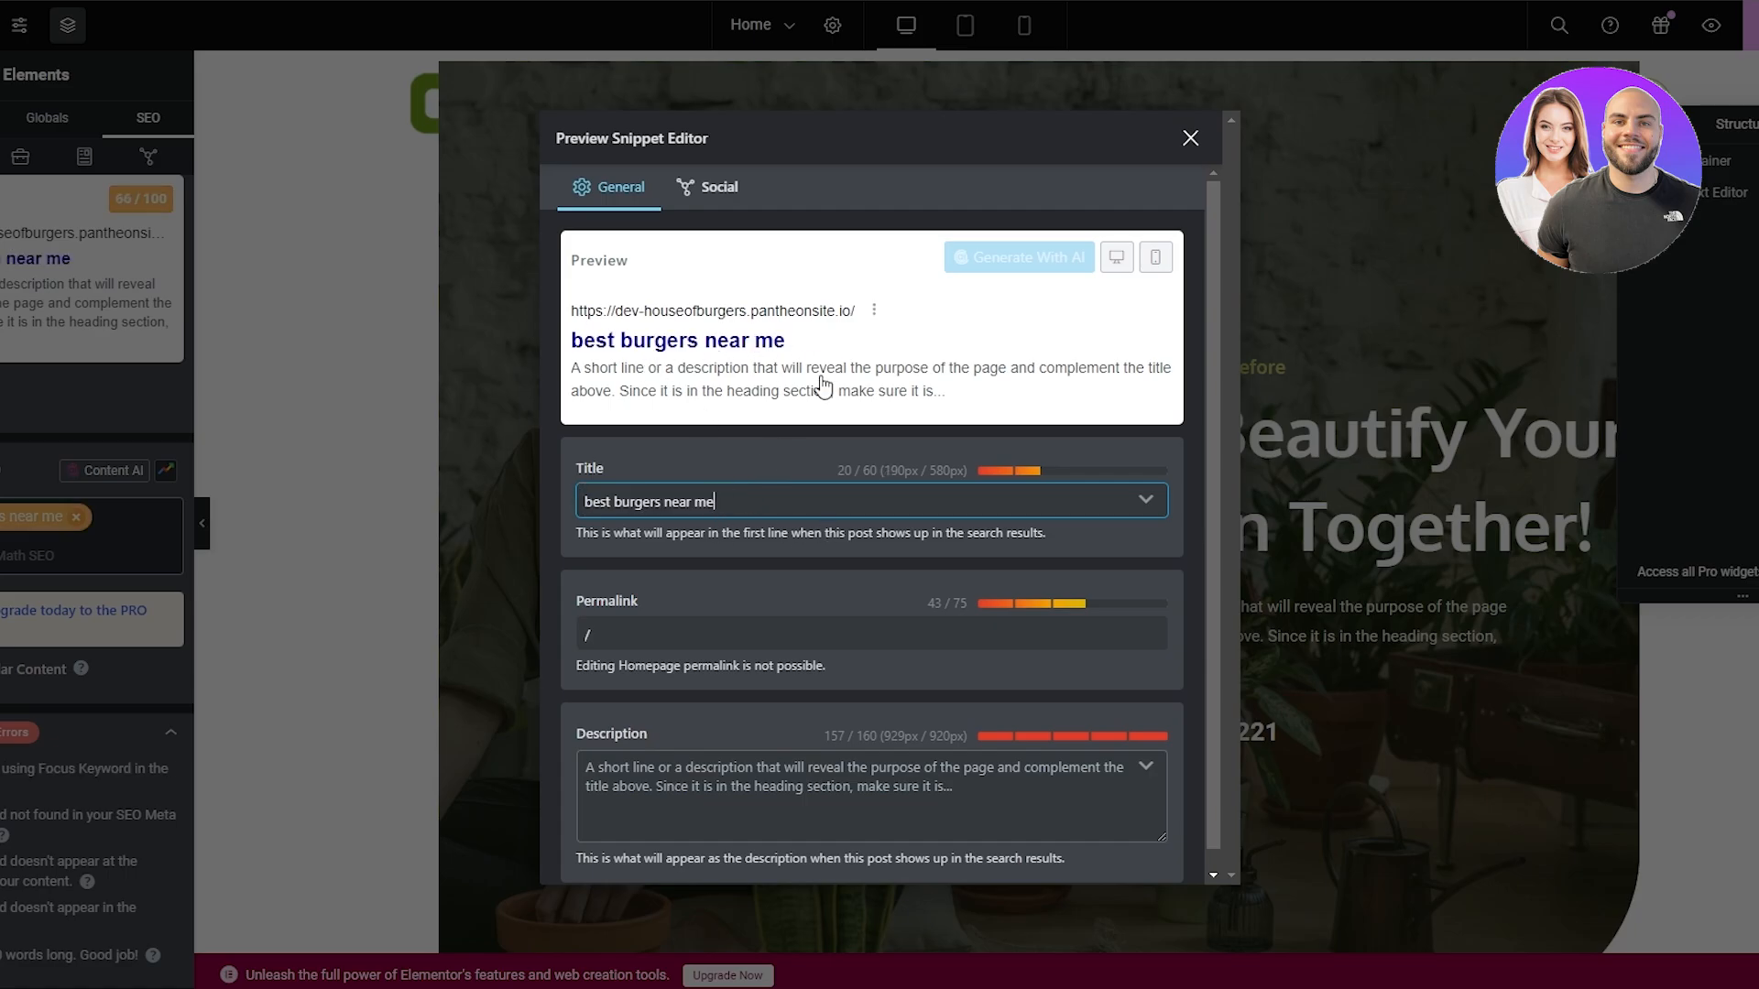
click(678, 473)
Write a snippet description presenting Burger House as the #1 place for smash burgeres, including the phrase "The Best Burgers Near Me", and close the snippet editor
click(764, 781)
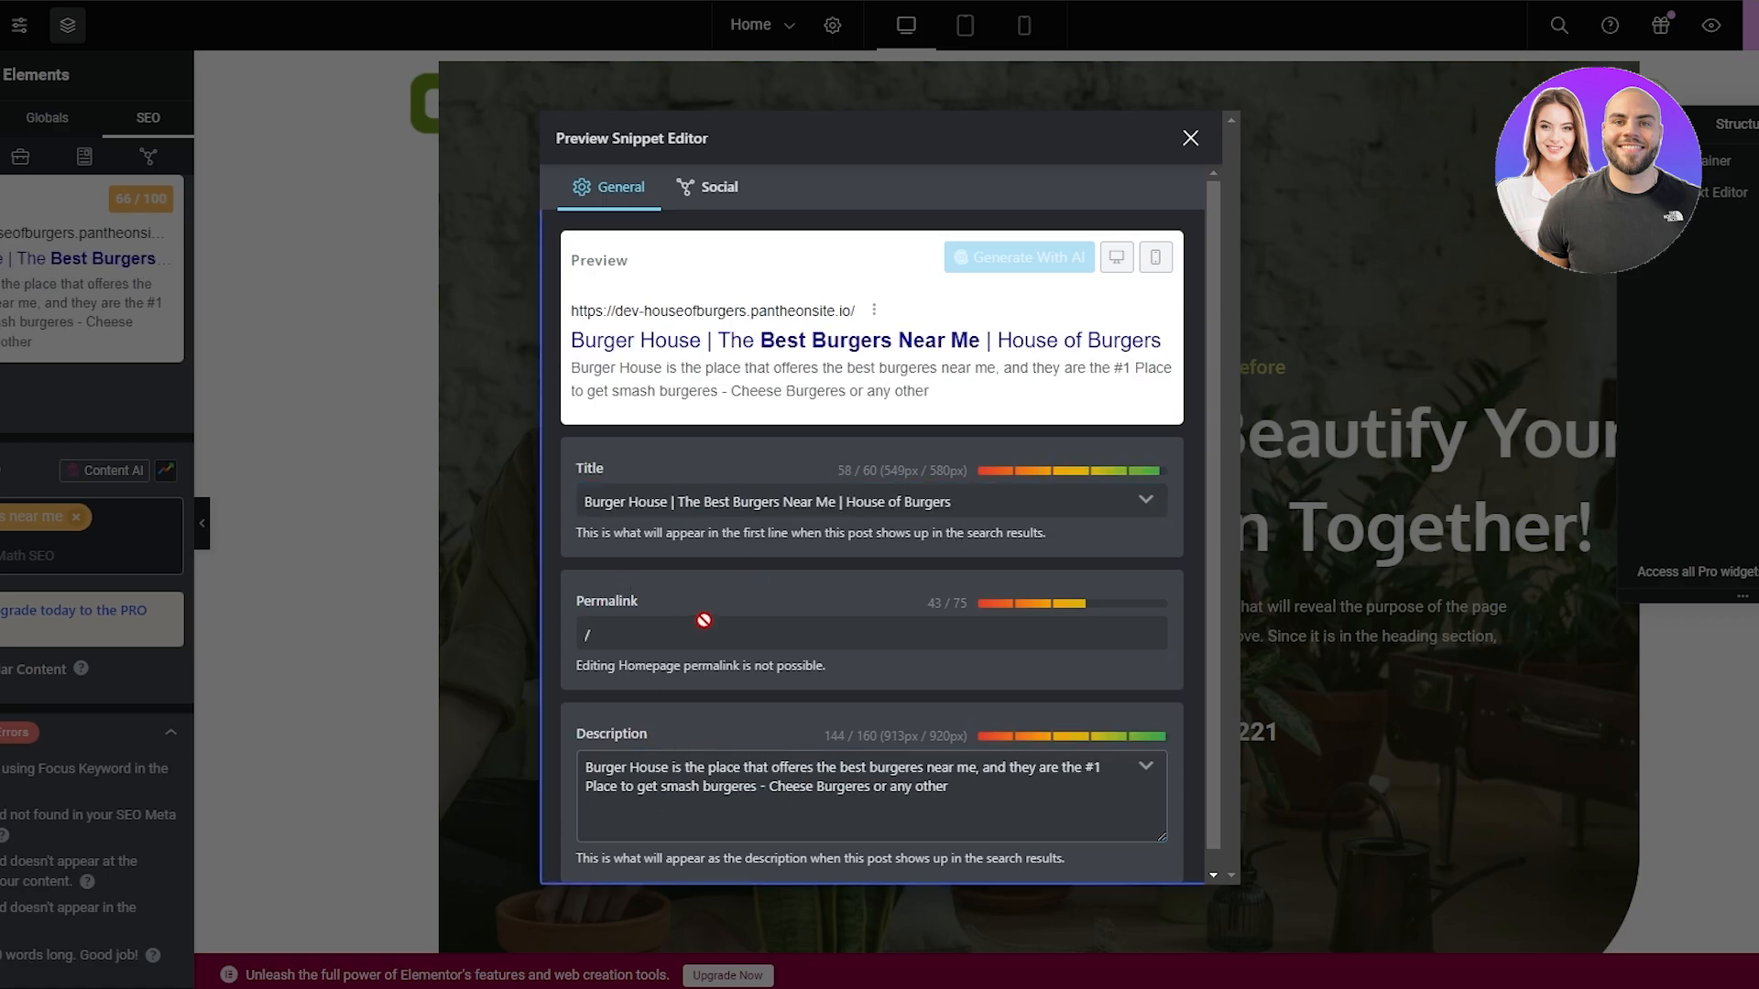
scroll(792, 618, down, 1)
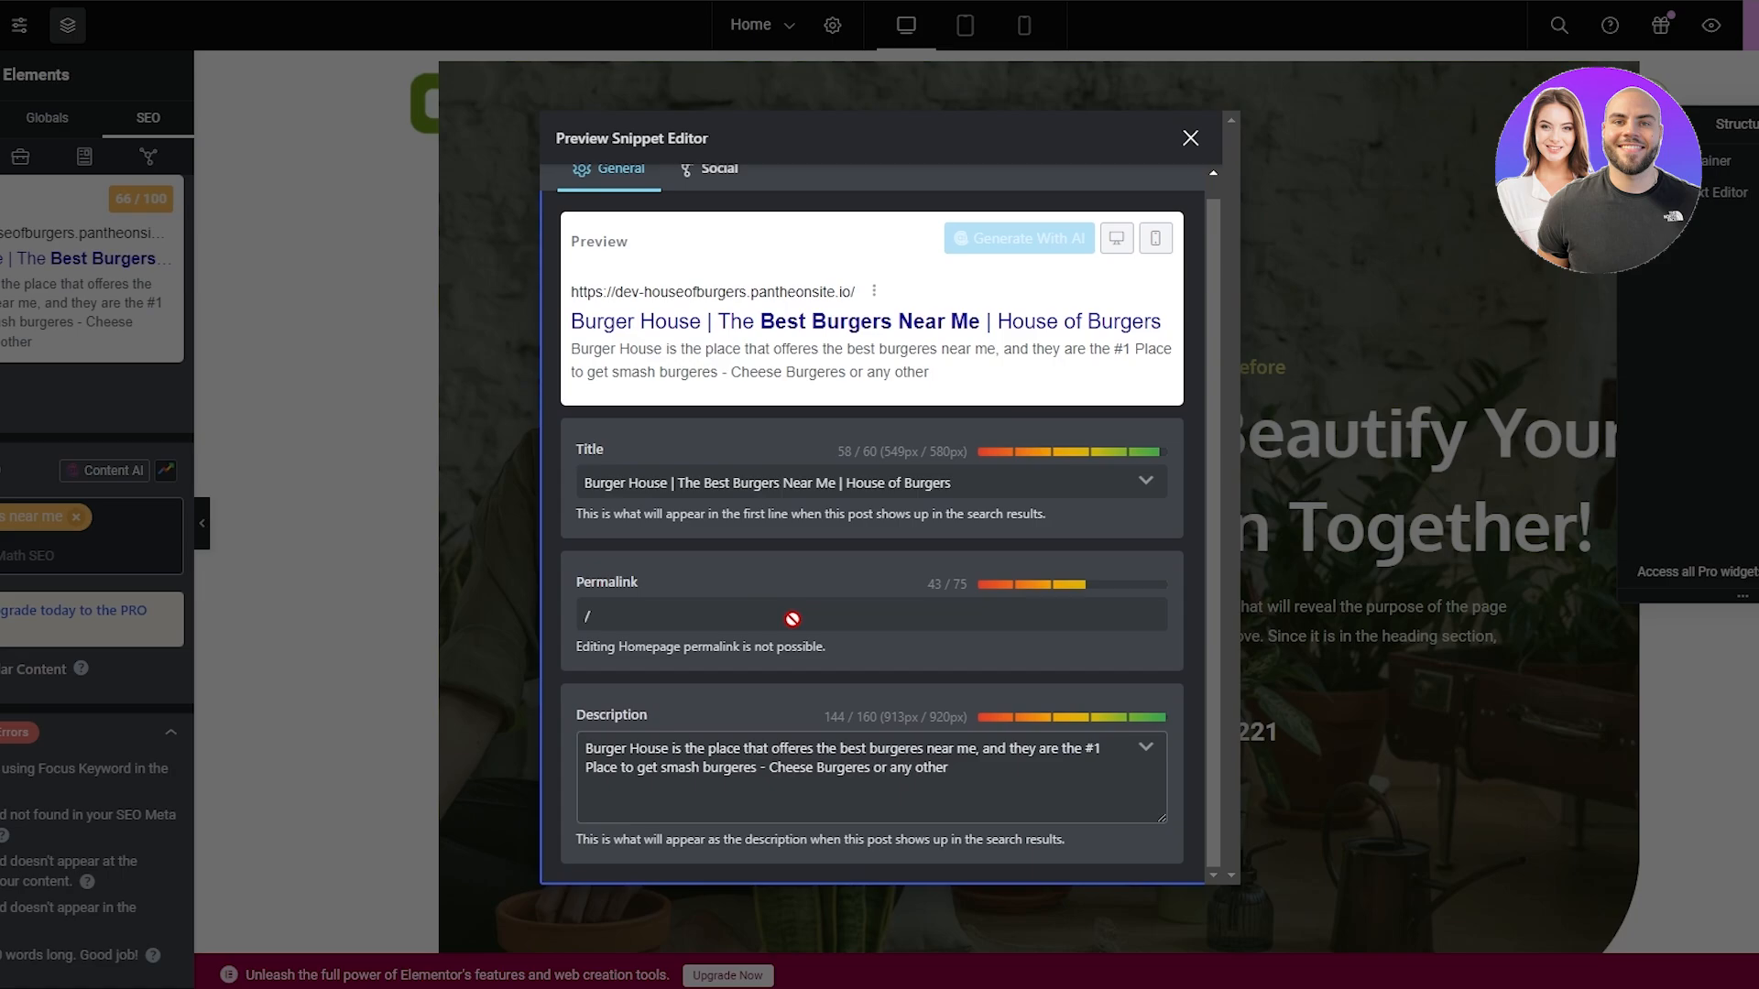
scroll(817, 438, up, 1)
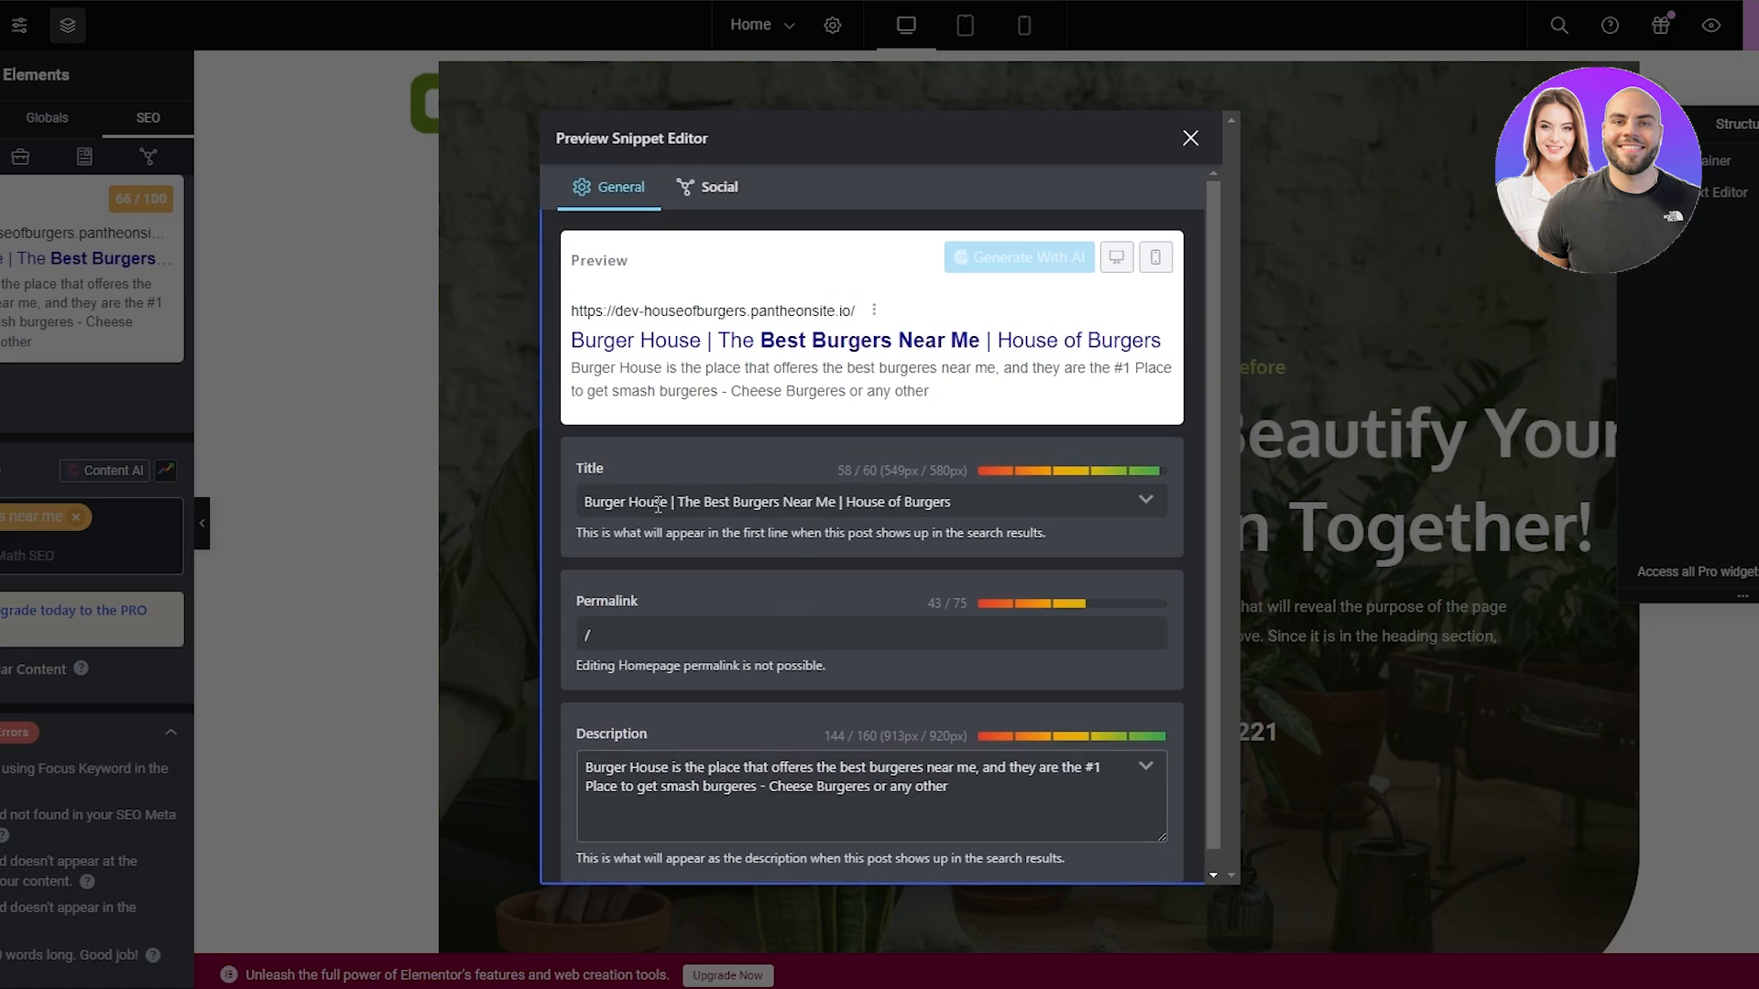
scroll(658, 504, down, 1)
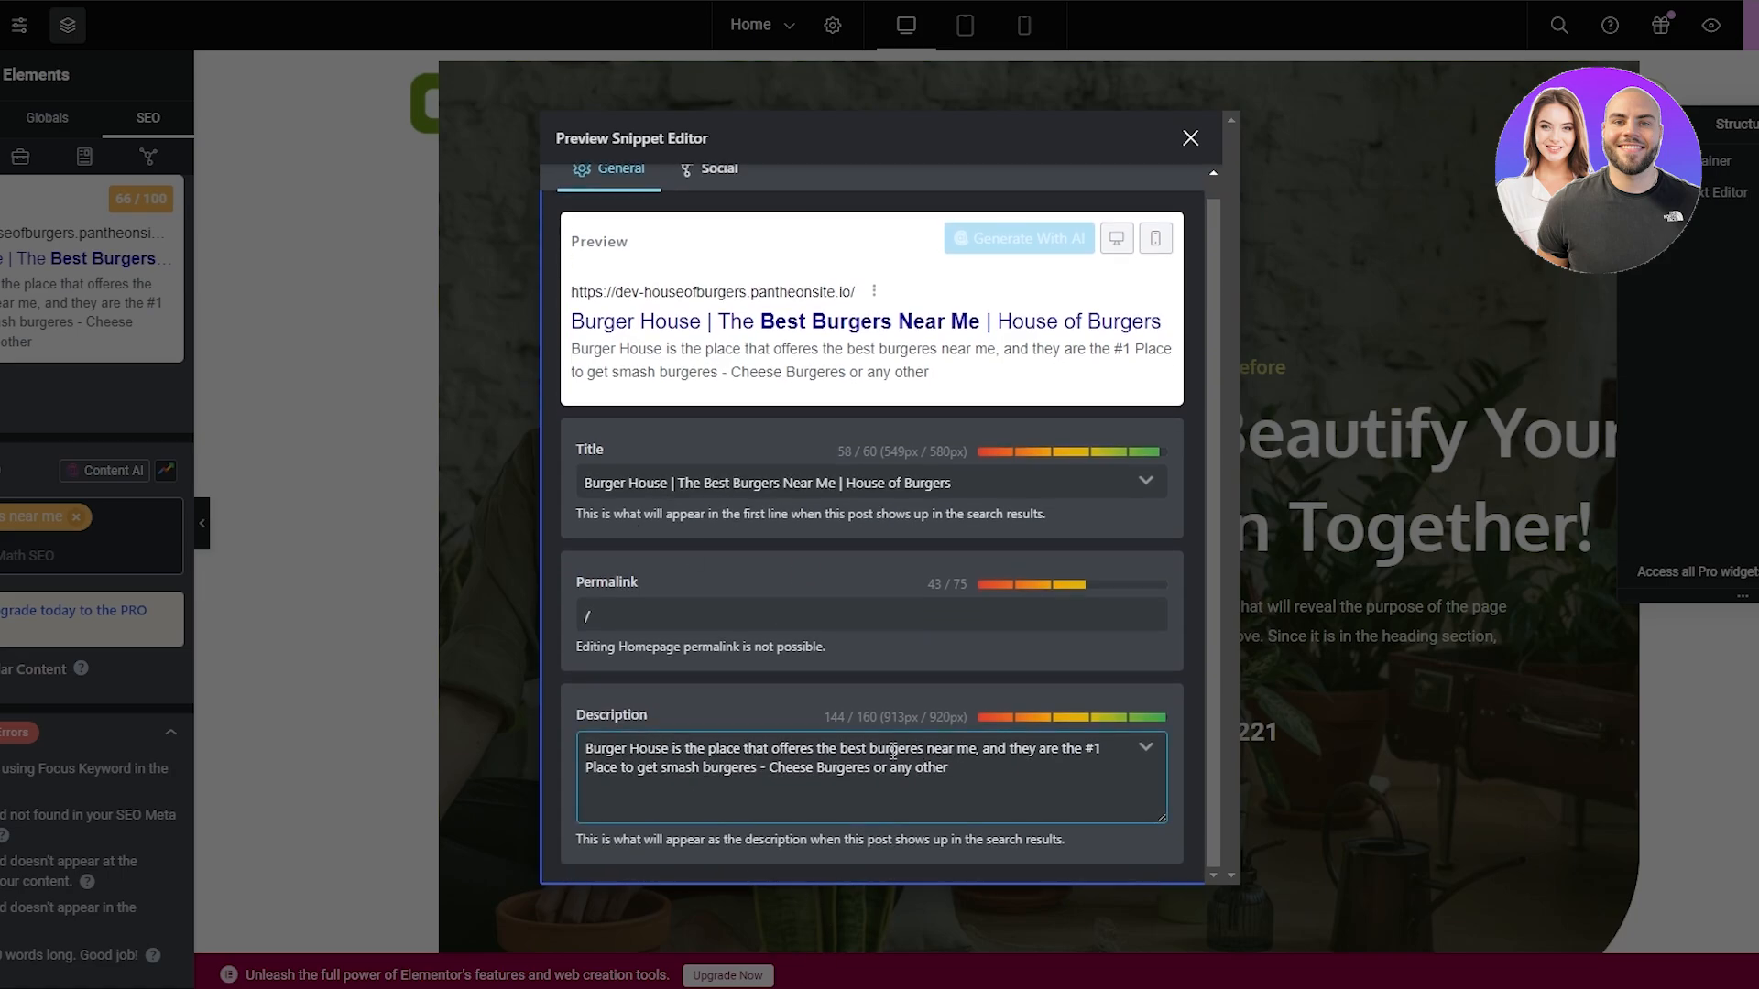
scroll(796, 753, up, 1)
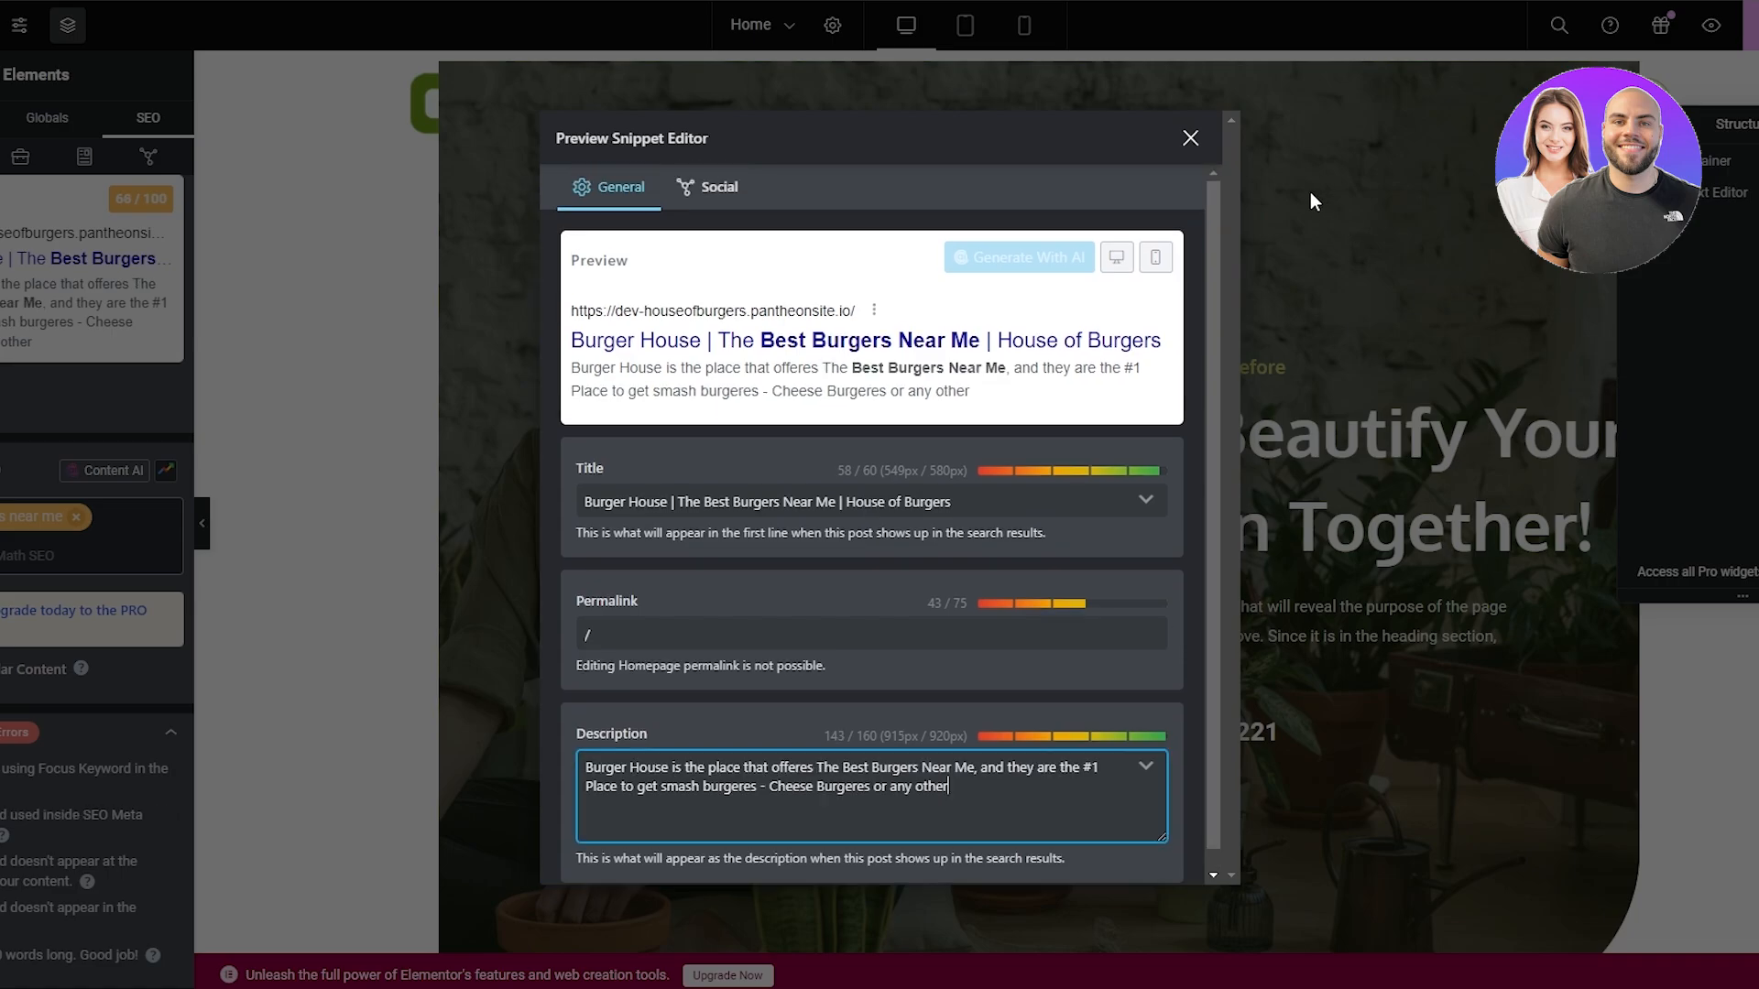
click(1190, 138)
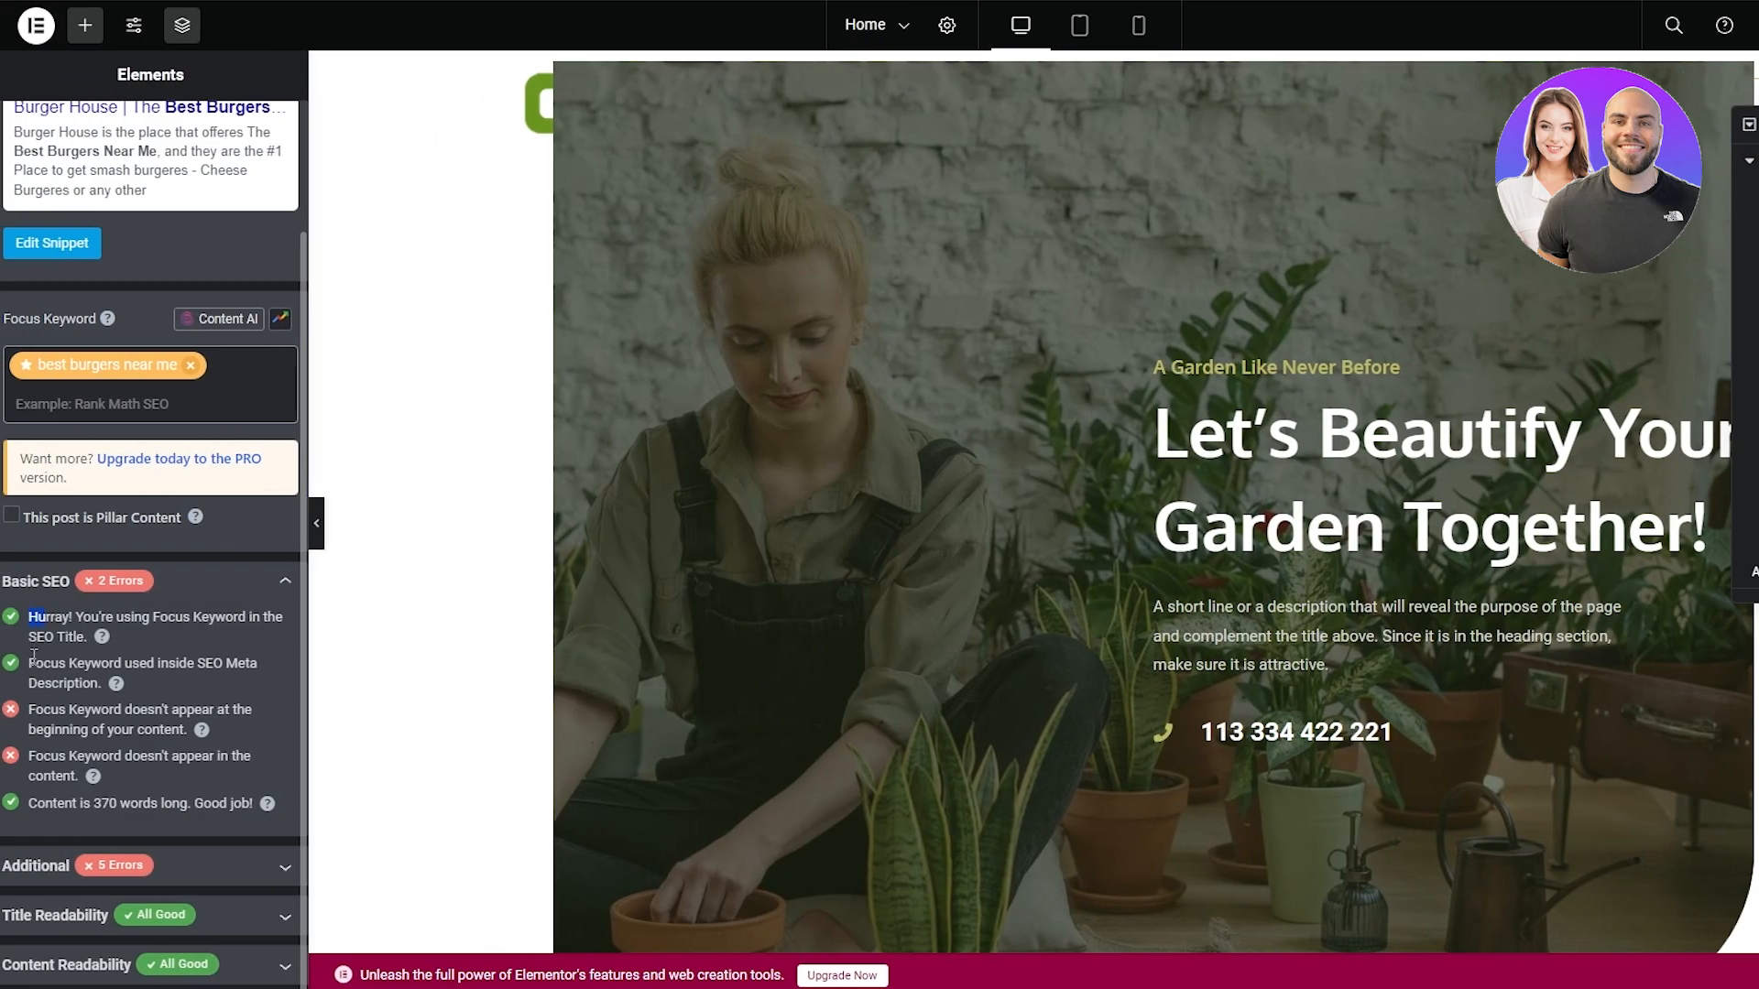
Check the Basic SEO items and replace the paragraph under the hero heading with the Burger House snippet description containing the focus keyword
drag(30, 661, 78, 663)
drag(29, 710, 165, 735)
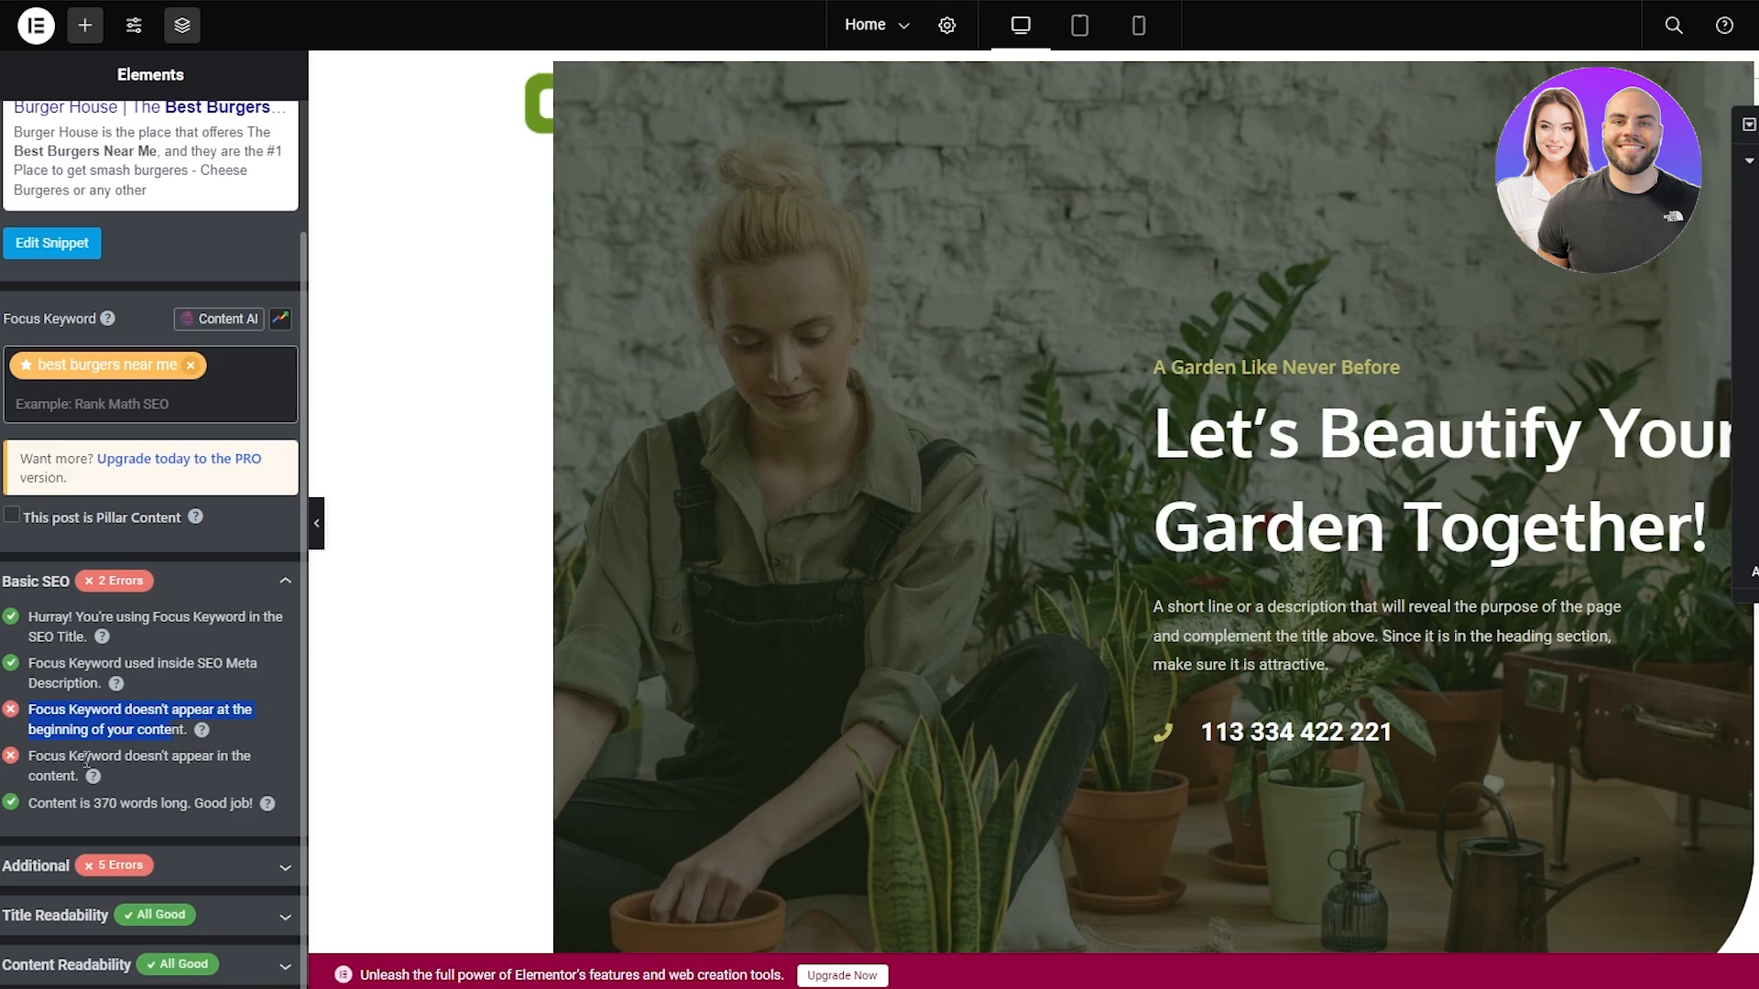
scroll(86, 760, up, 2)
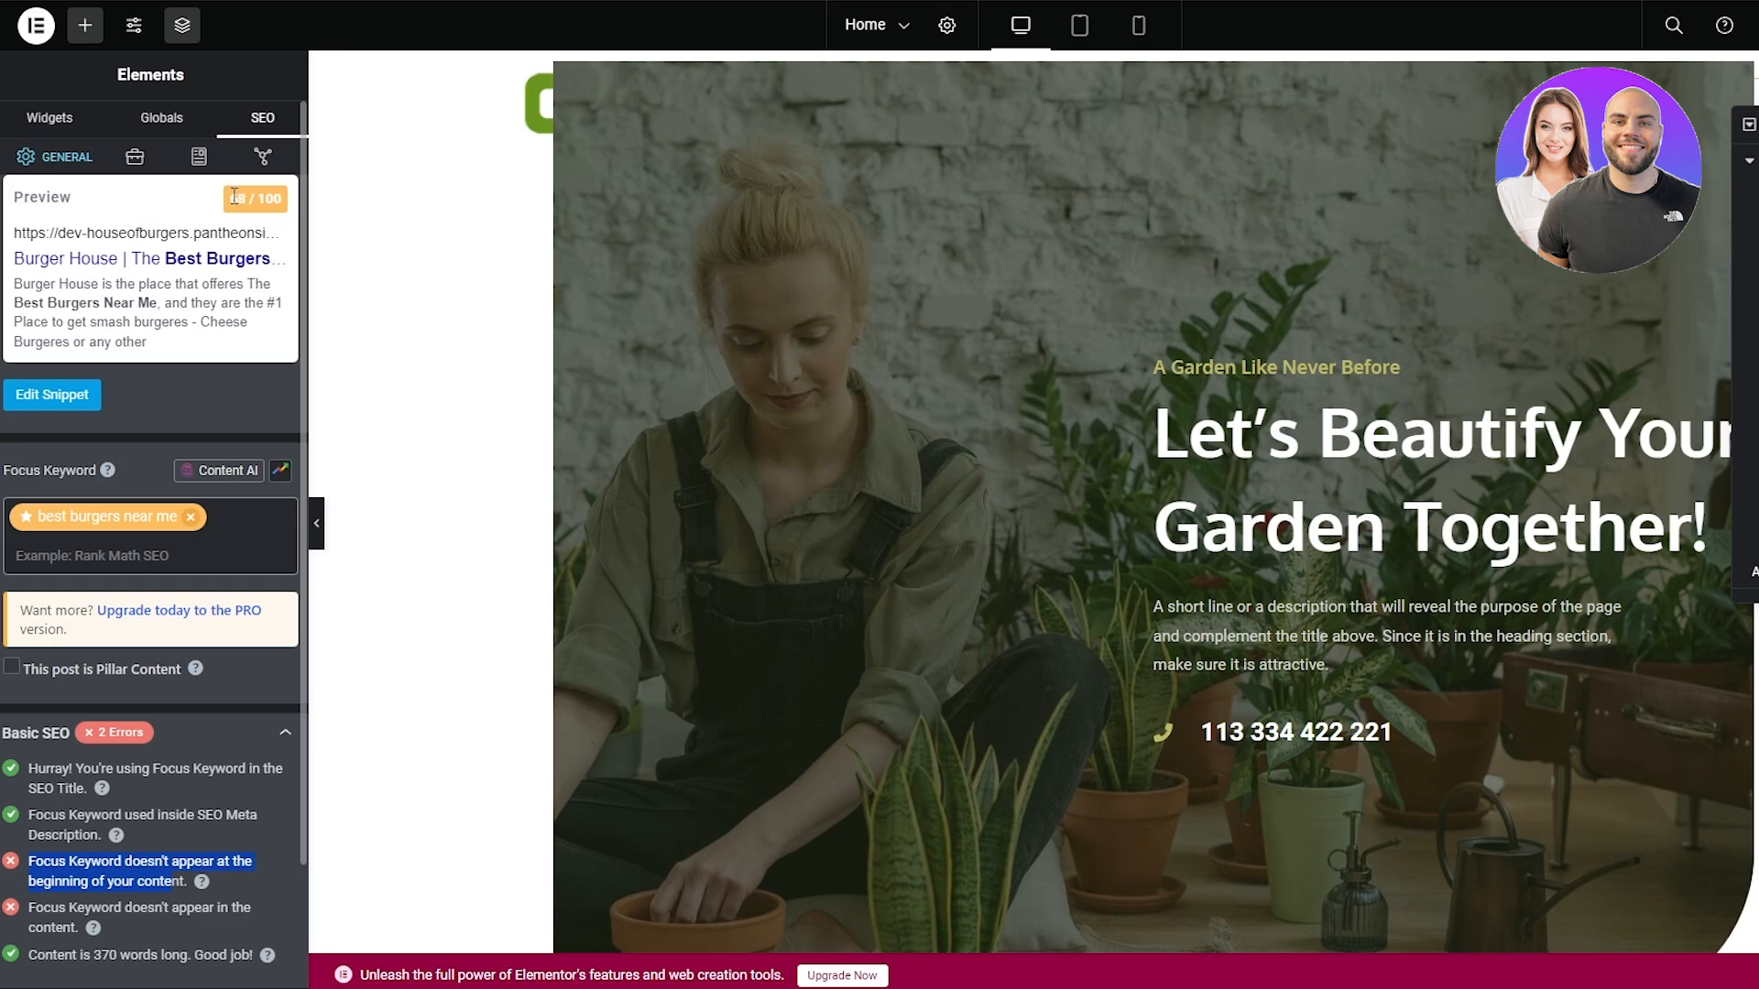
drag(229, 198, 282, 199)
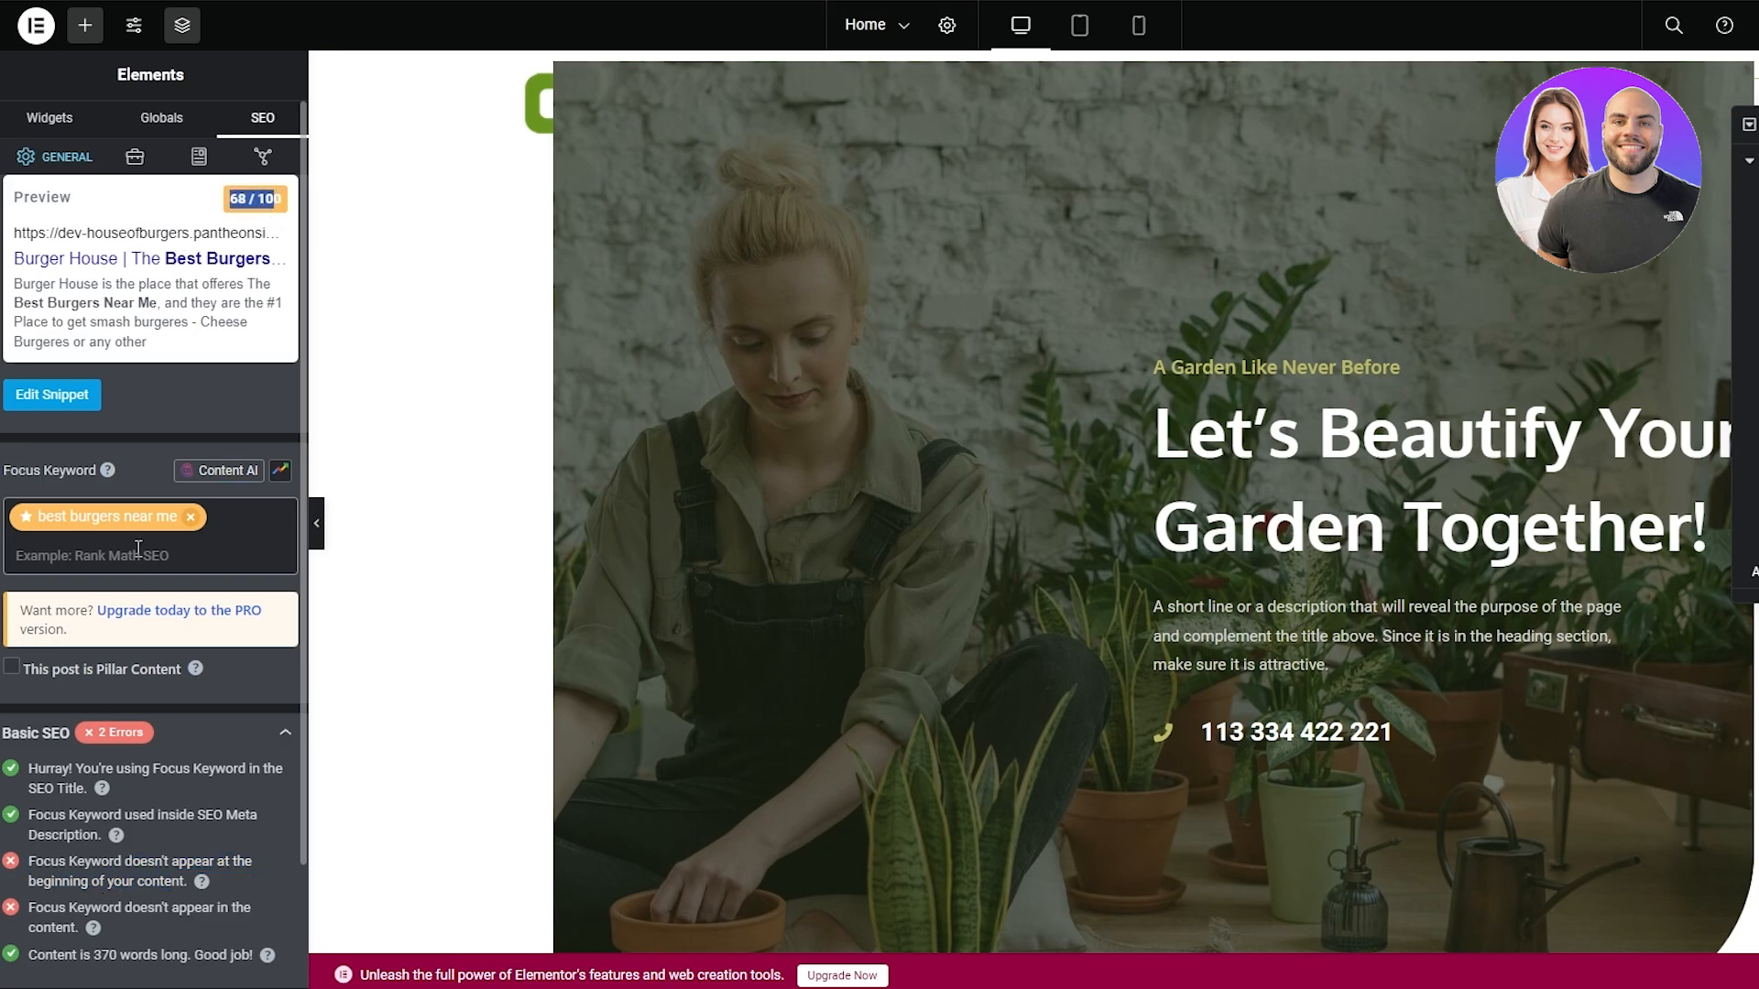
key(Tab)
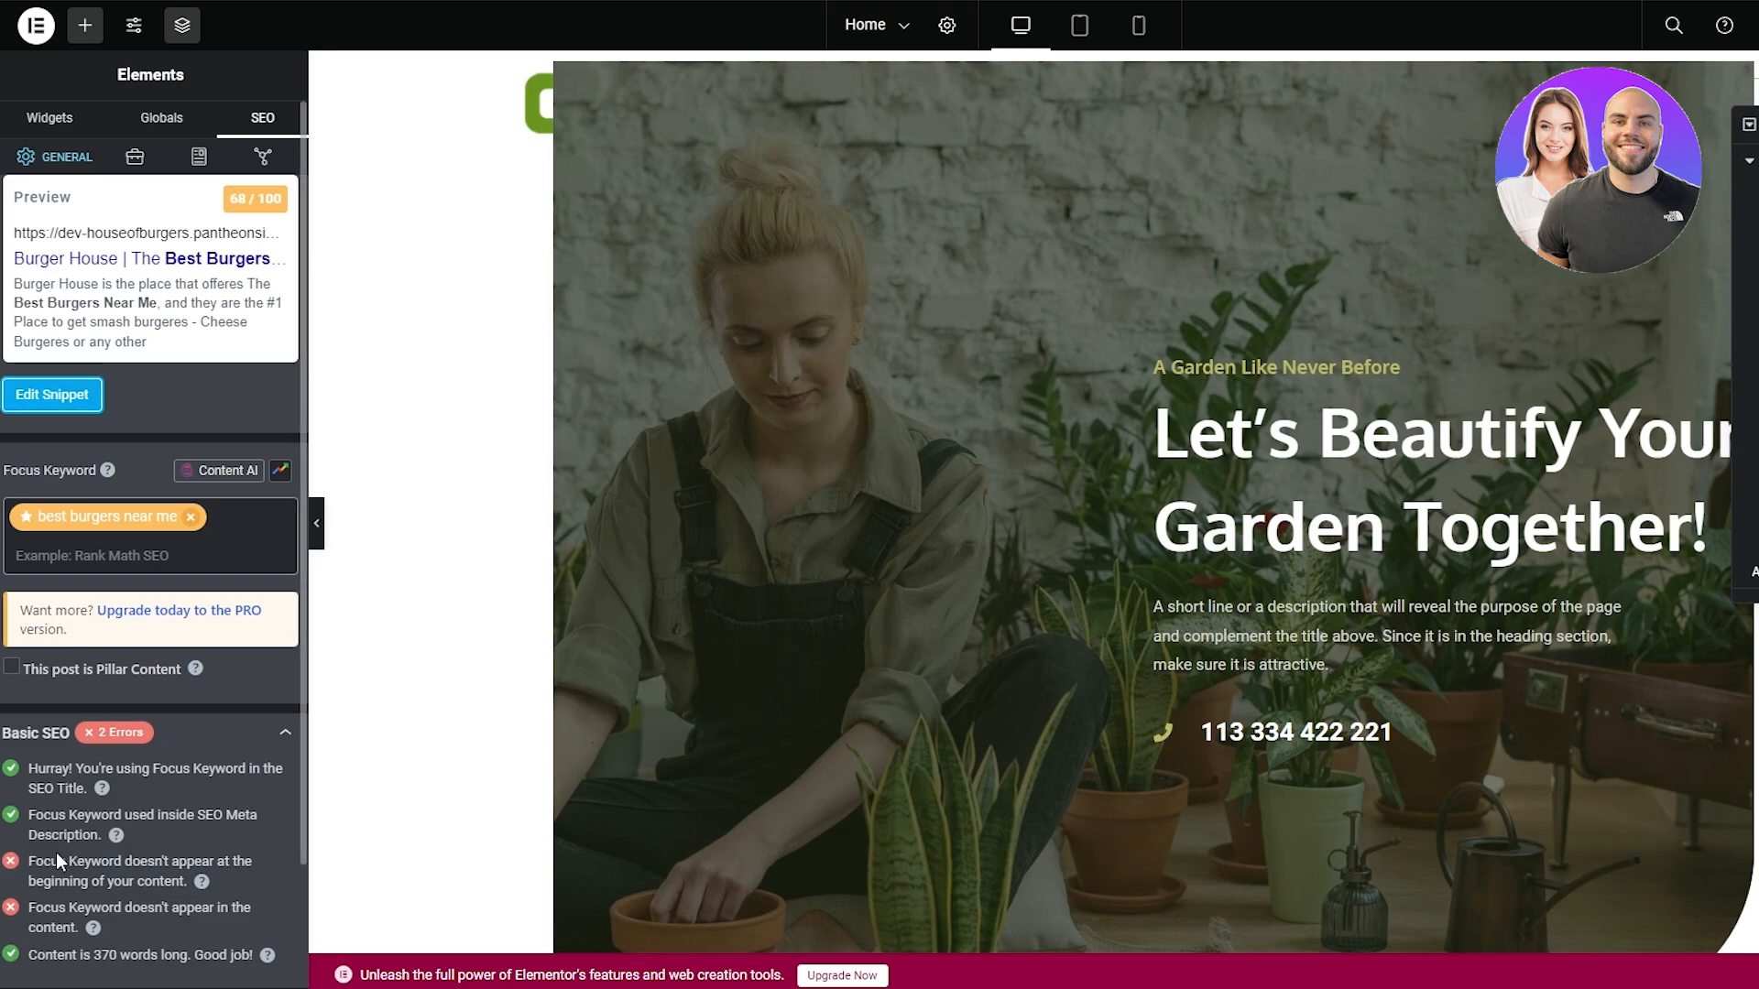
click(1235, 661)
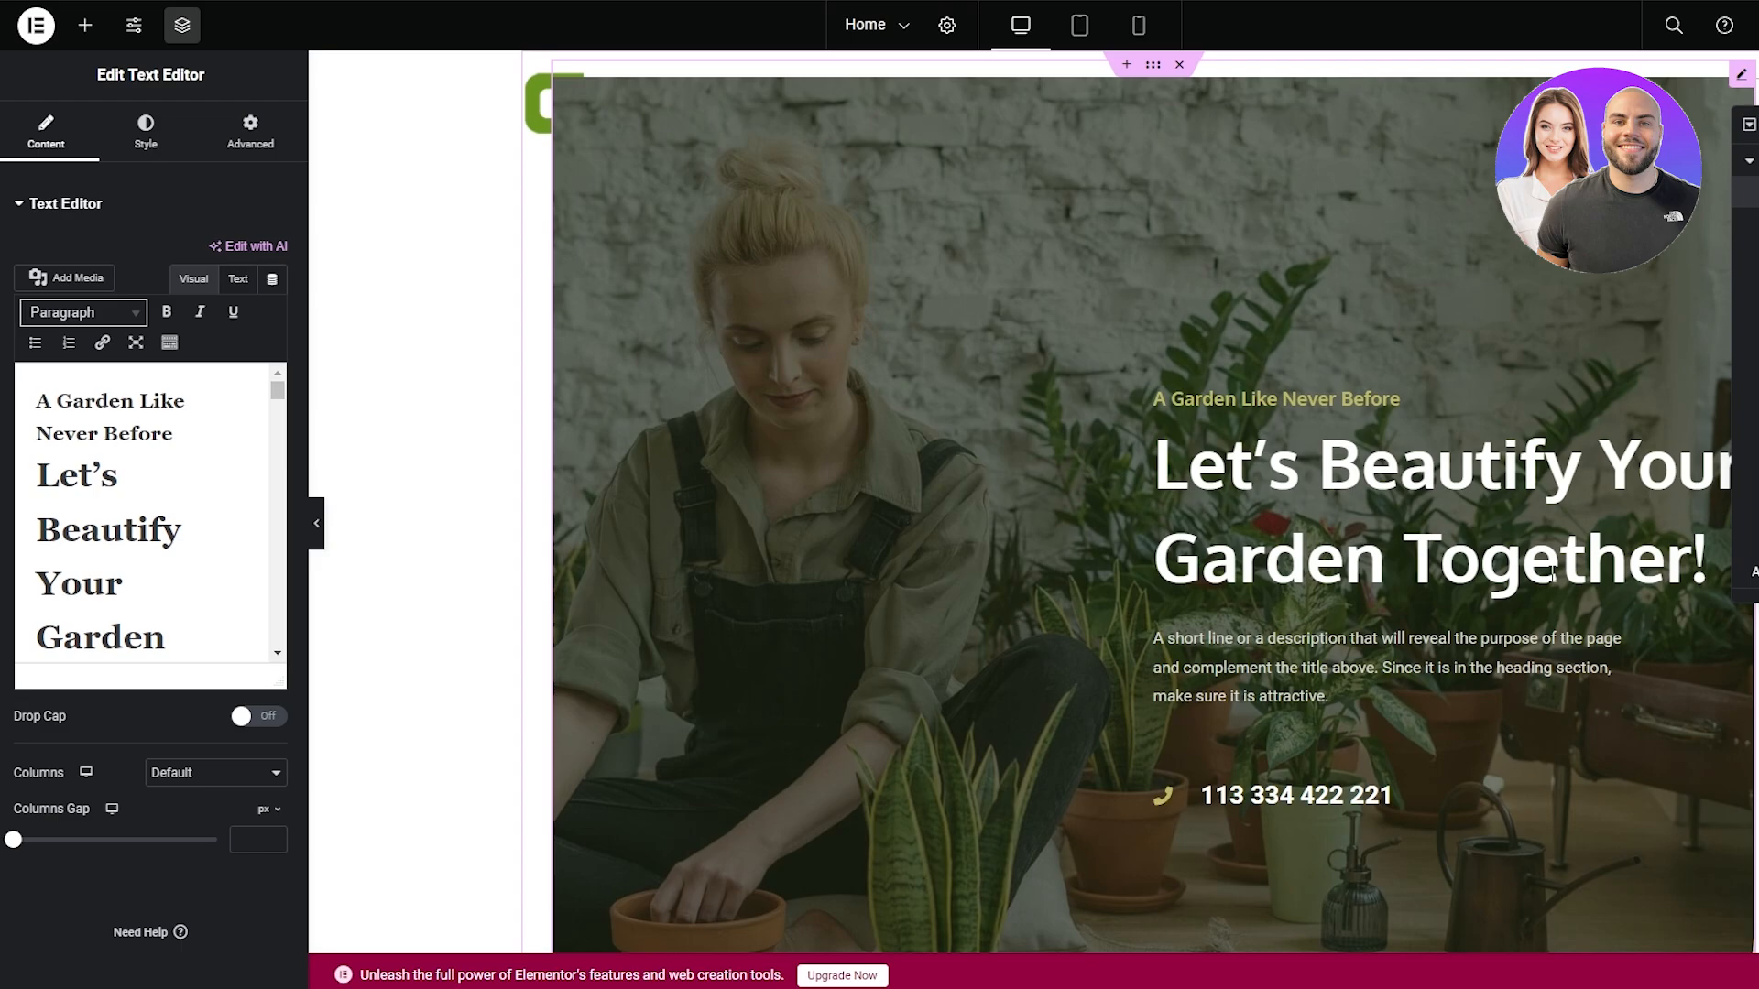
triple_click(1291, 661)
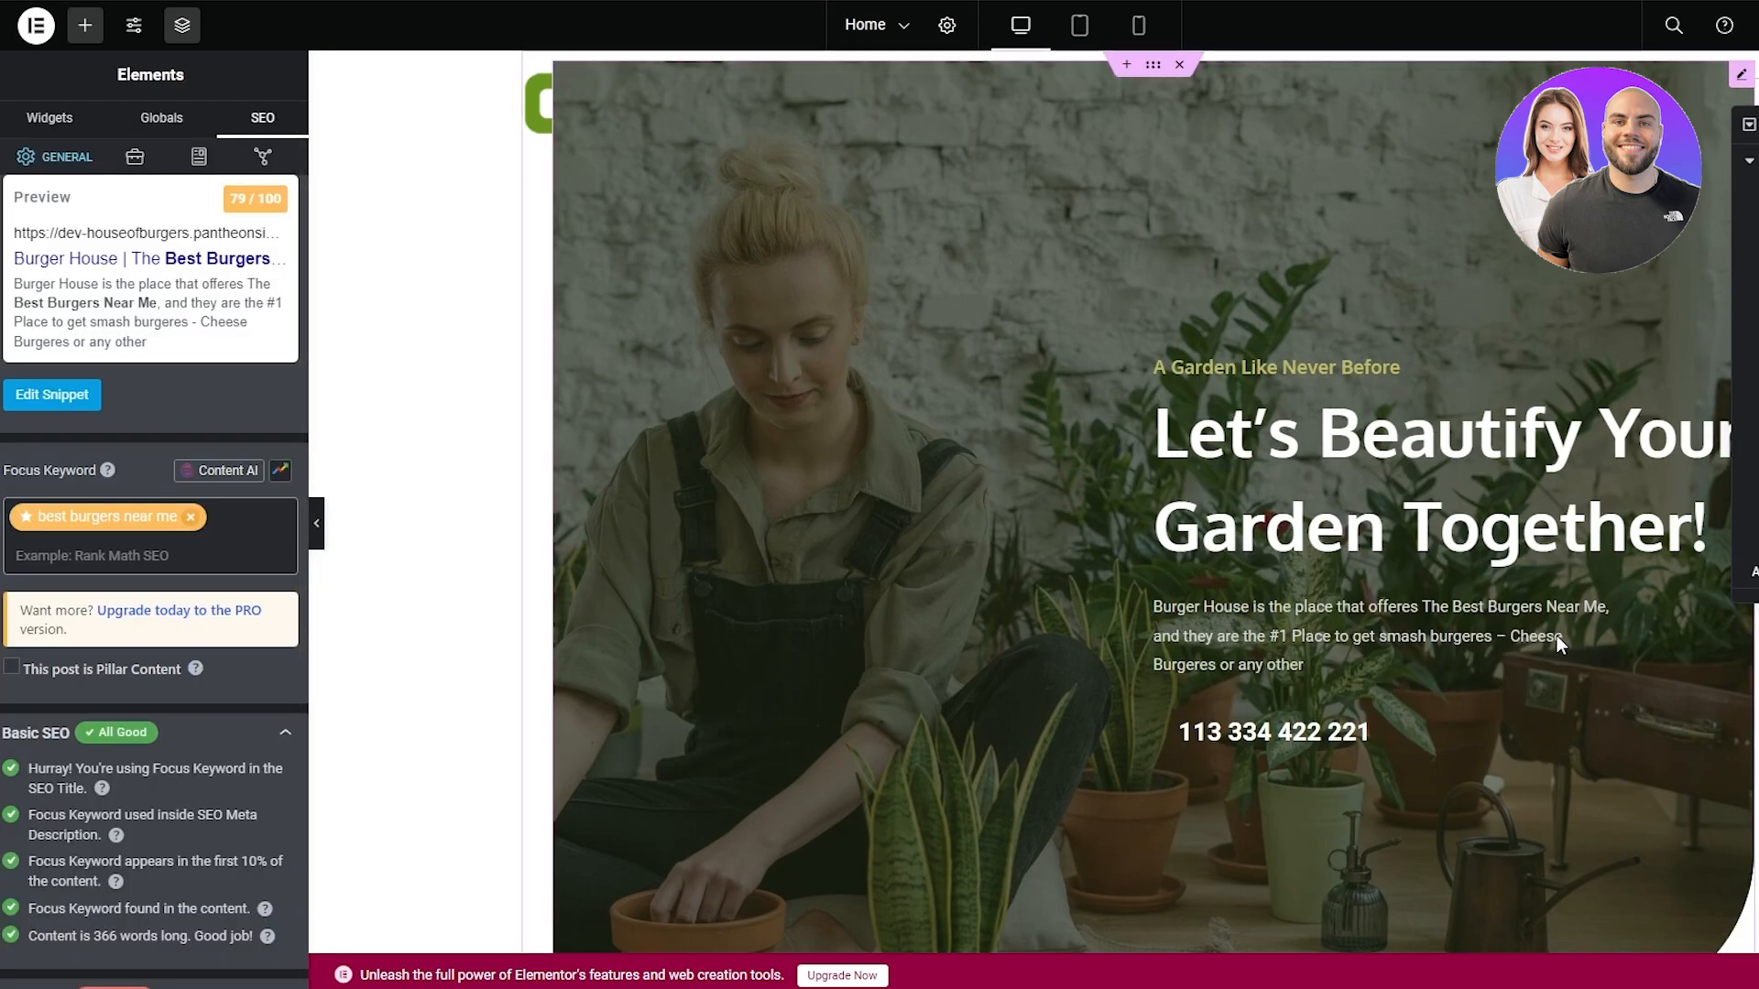
Recheck the Home page's SEO score and Basic SEO items, and look over the hero content in its text editor
scroll(64, 788, down, 1)
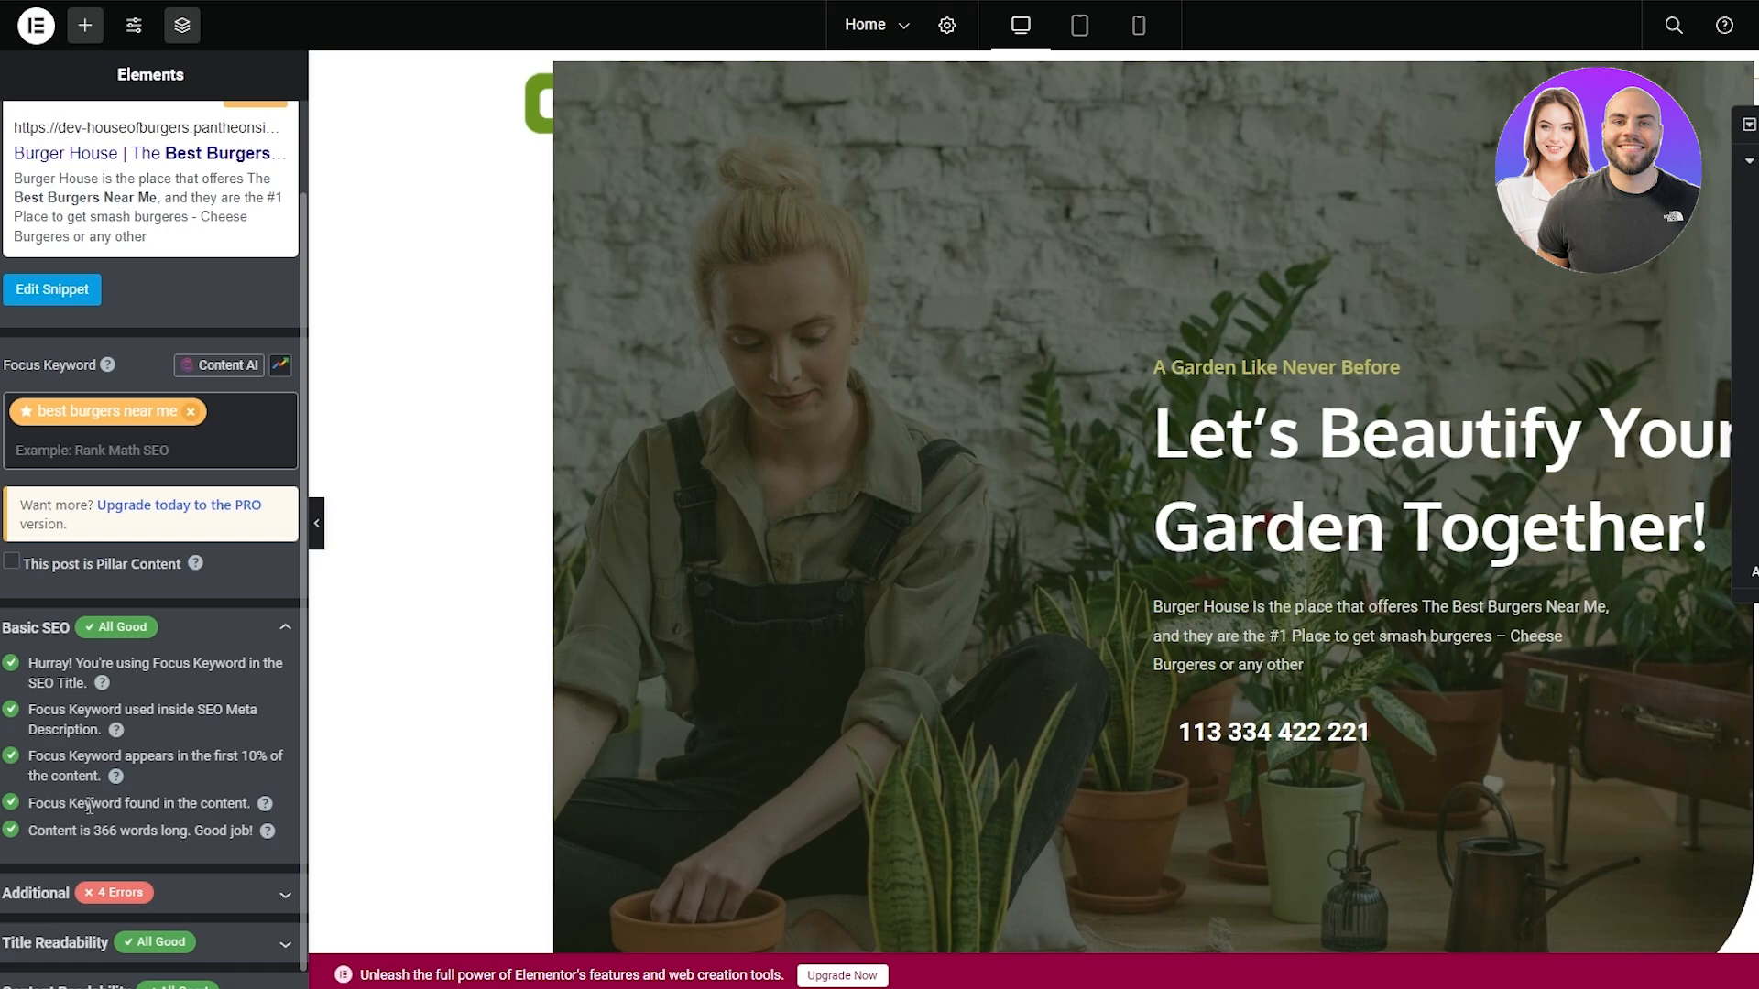
scroll(138, 792, up, 1)
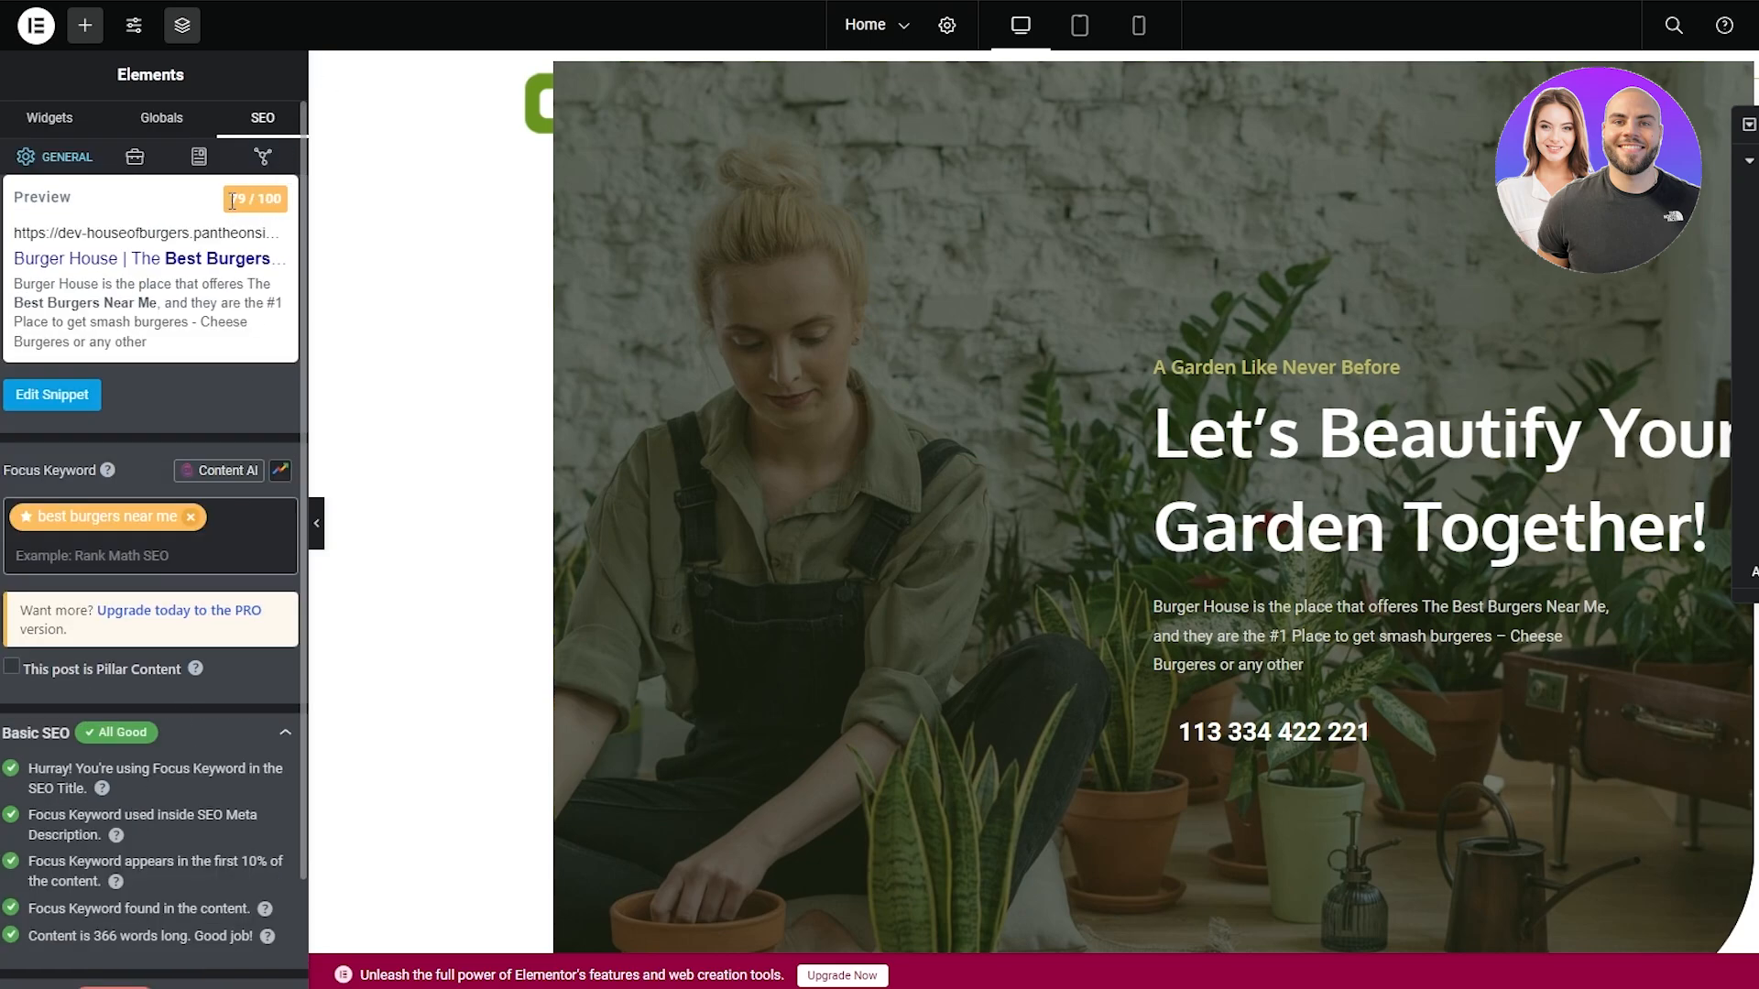
drag(232, 200, 289, 210)
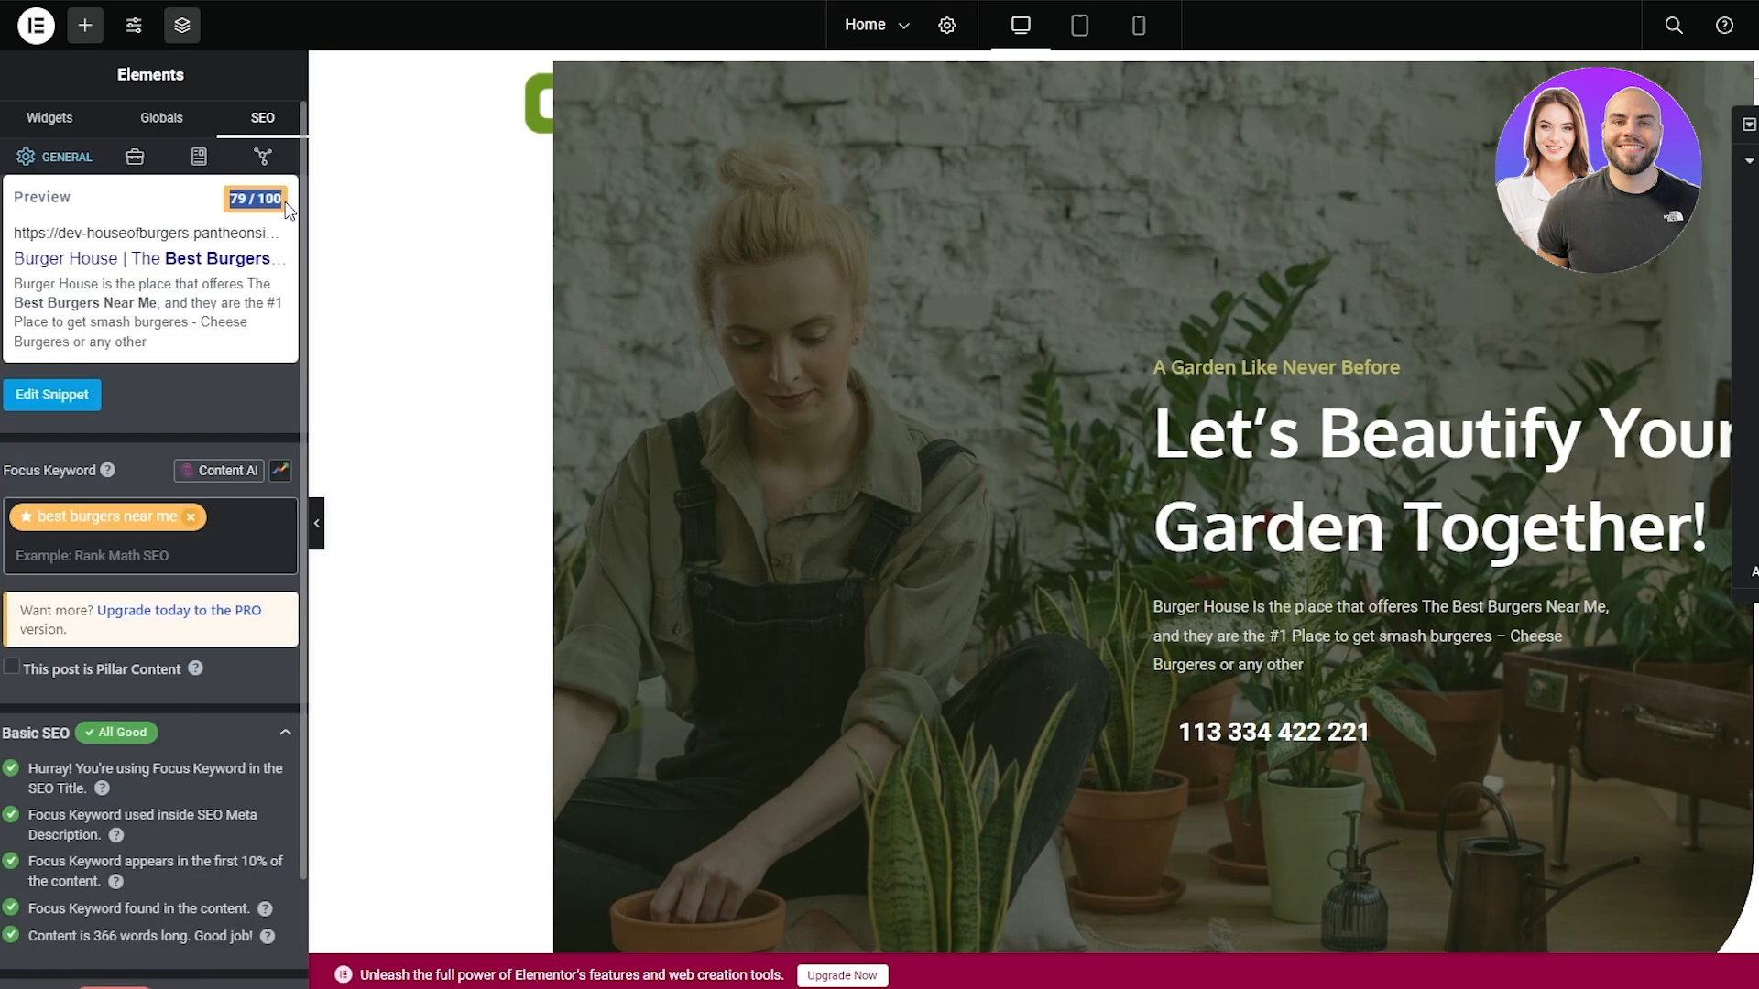
click(814, 260)
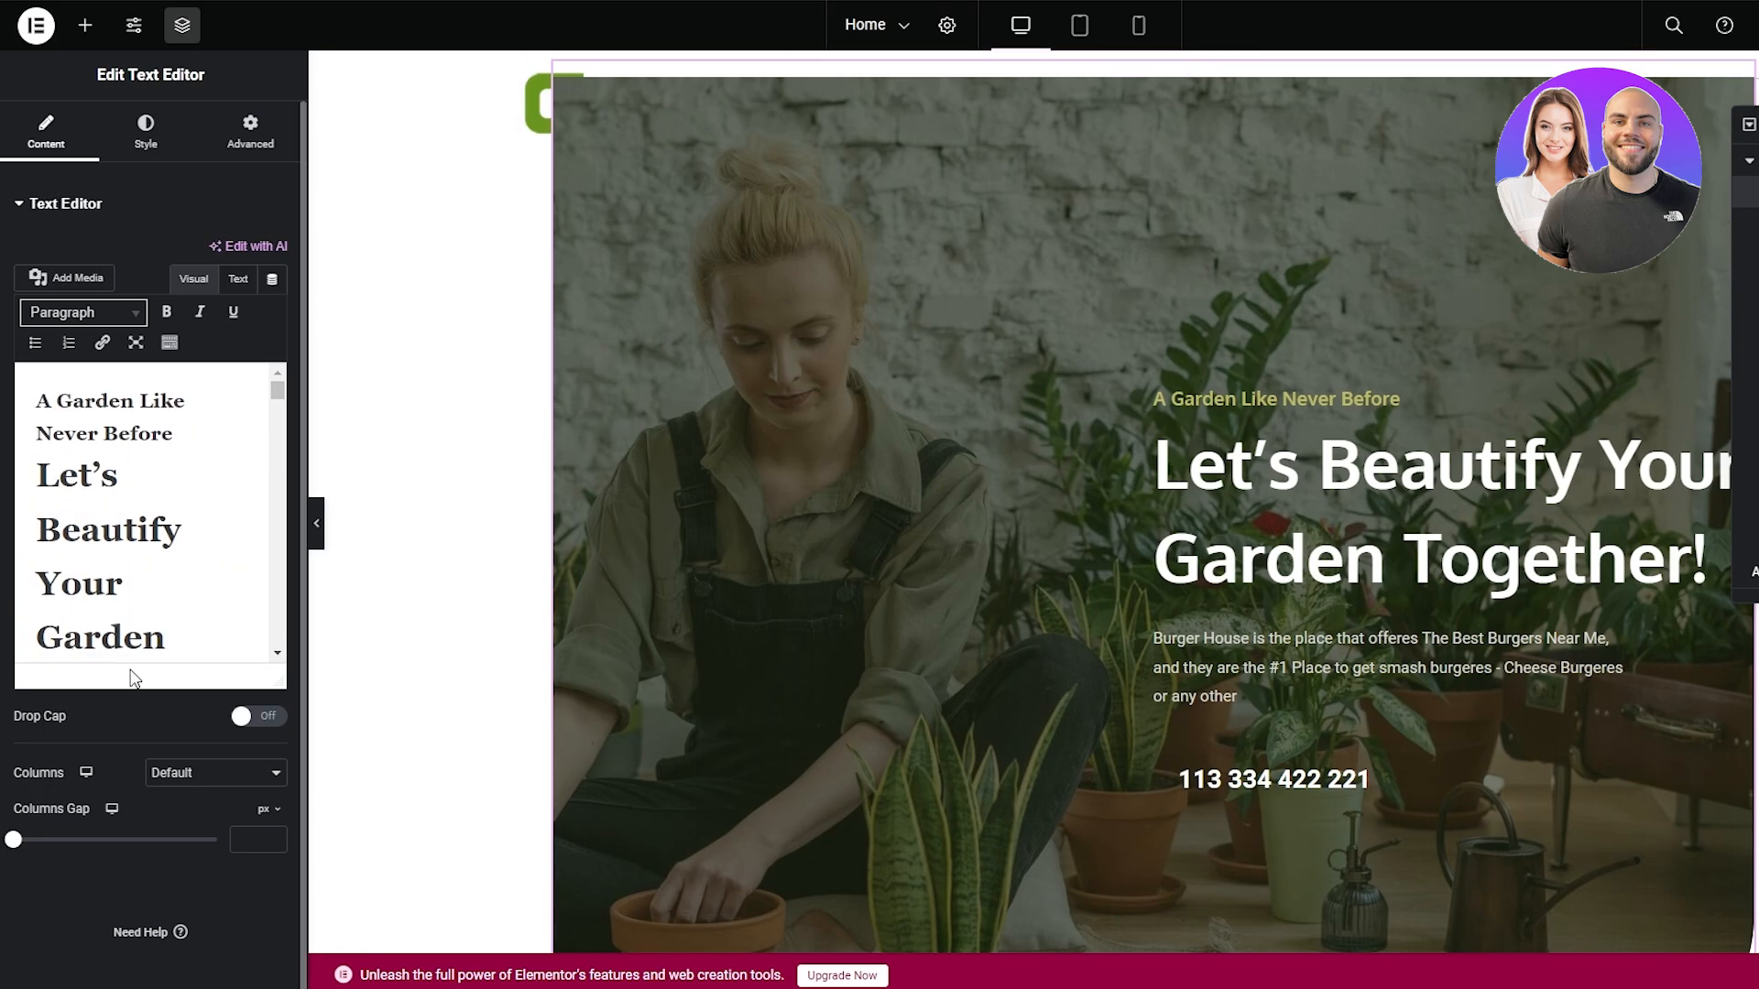
scroll(190, 585, down, 4)
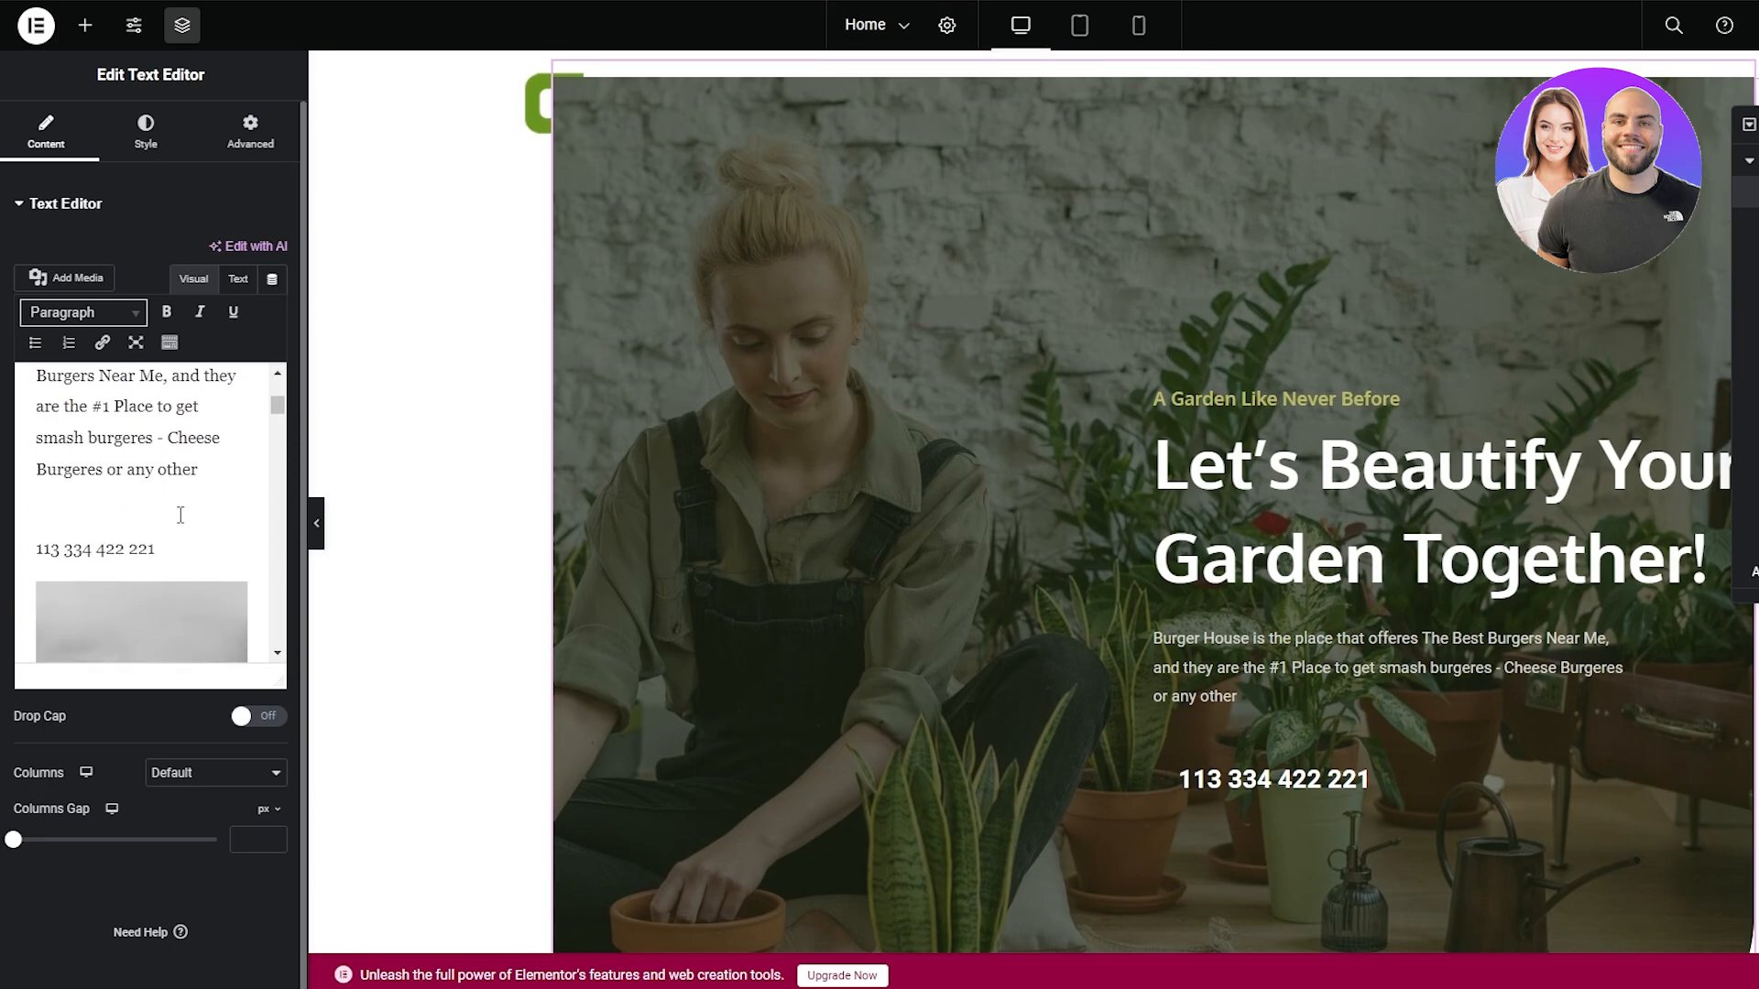
scroll(181, 511, up, 3)
click(443, 70)
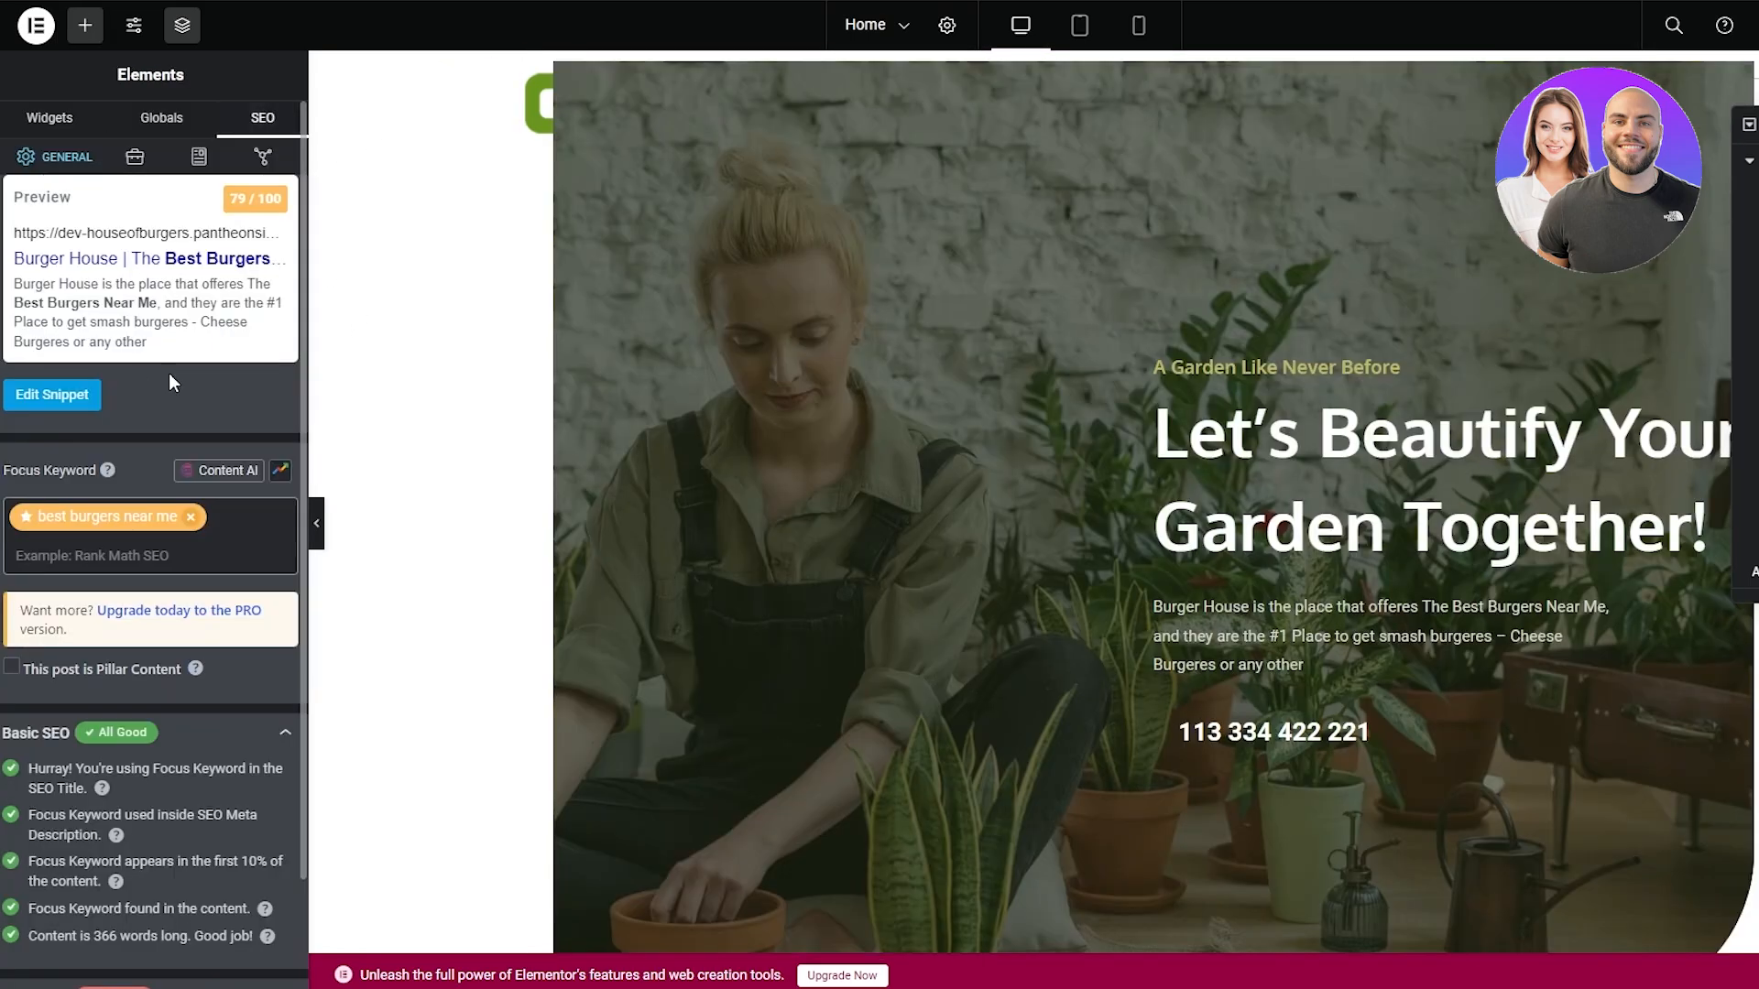
Examine the Additional SEO checks for image alt text, keyword density and internal links
scroll(169, 372, down, 3)
click(36, 870)
scroll(113, 870, down, 2)
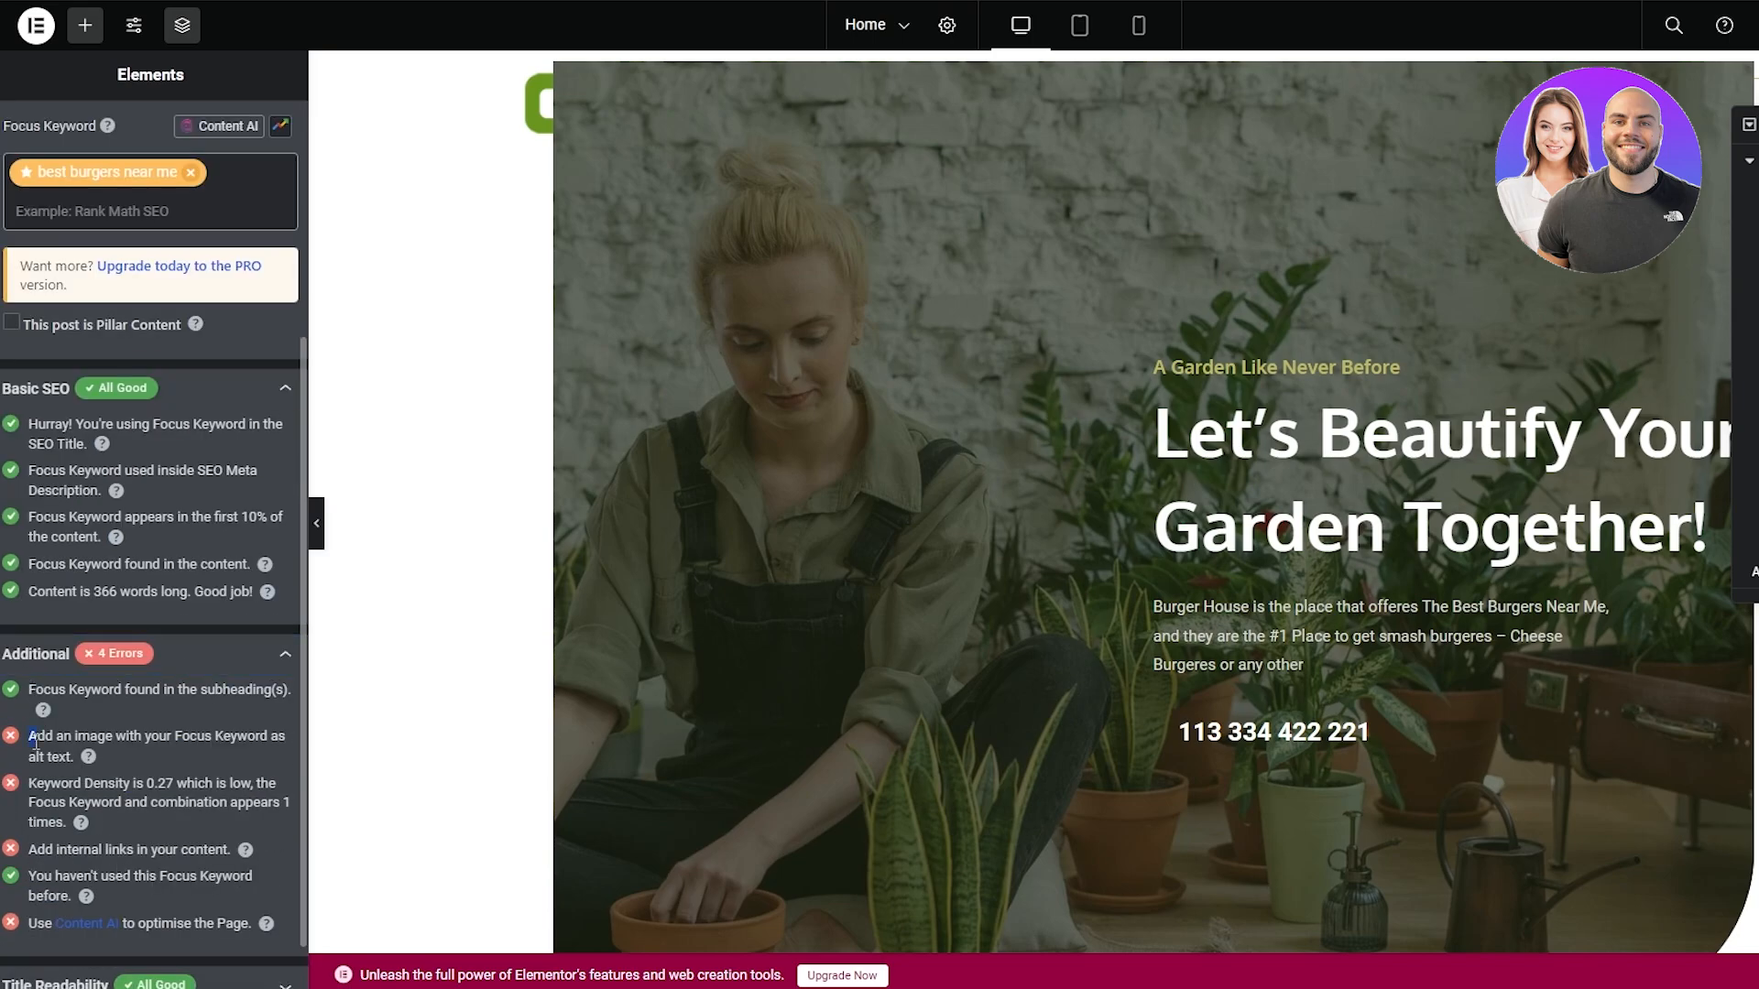
drag(30, 738, 118, 806)
drag(37, 850, 223, 850)
scroll(179, 914, down, 1)
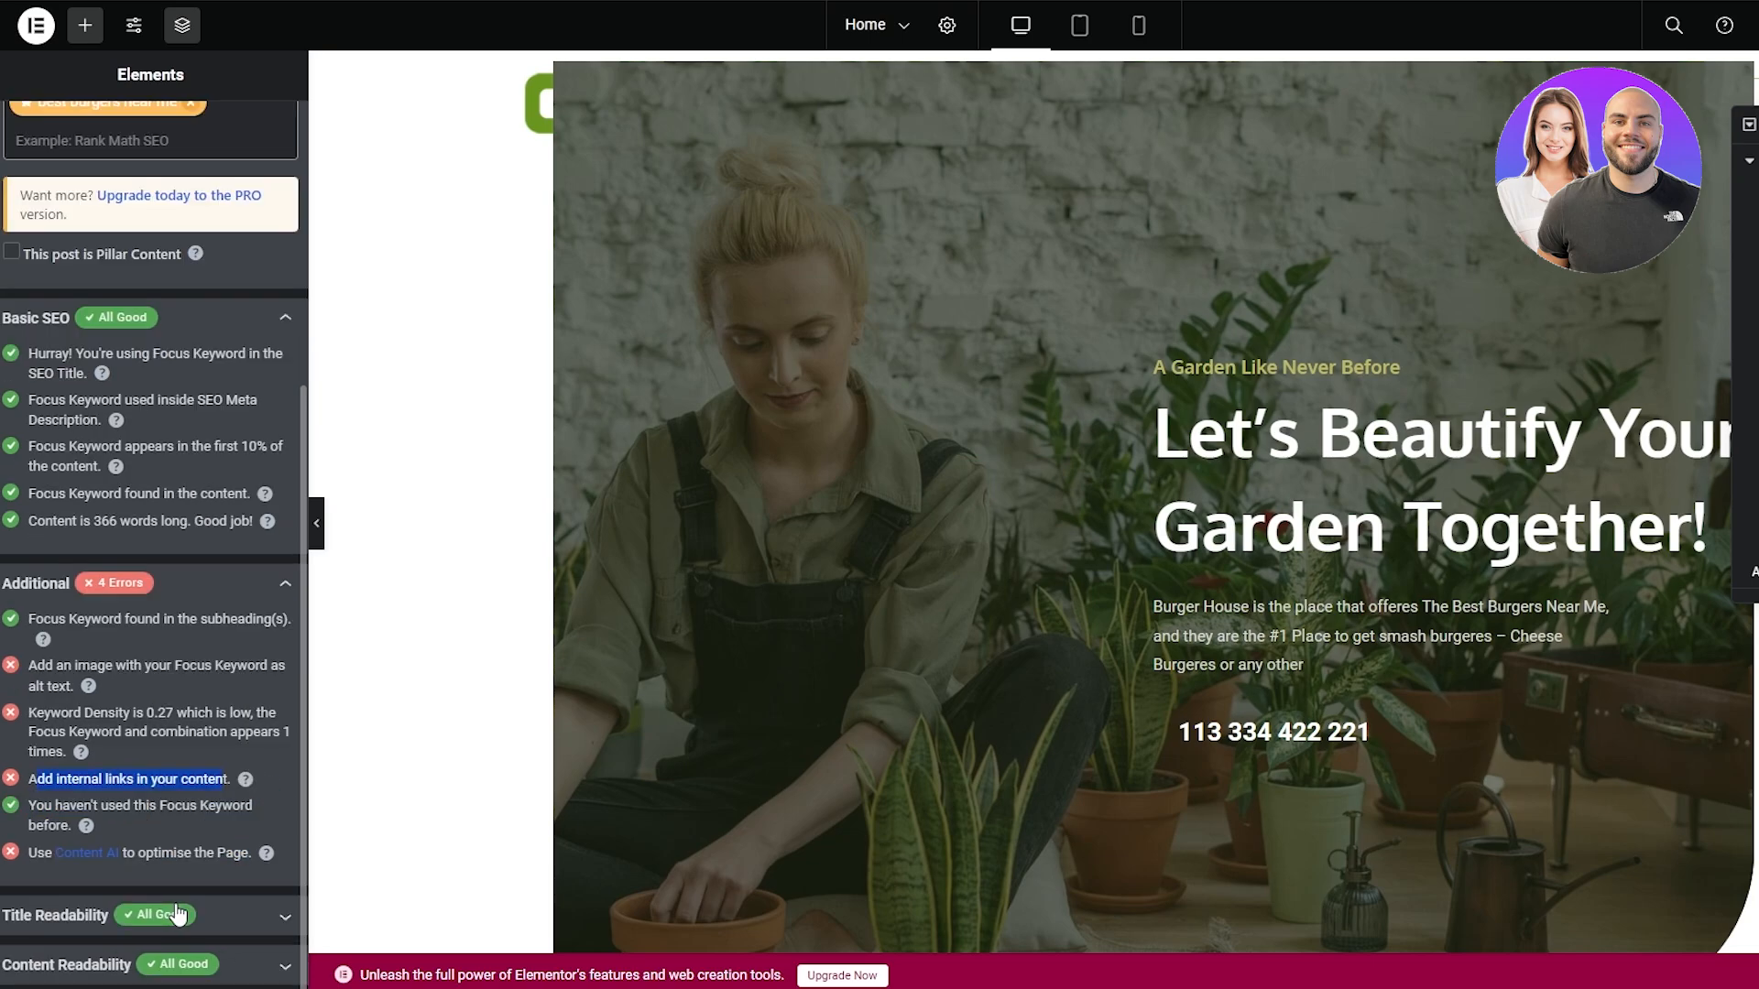
scroll(180, 892, up, 6)
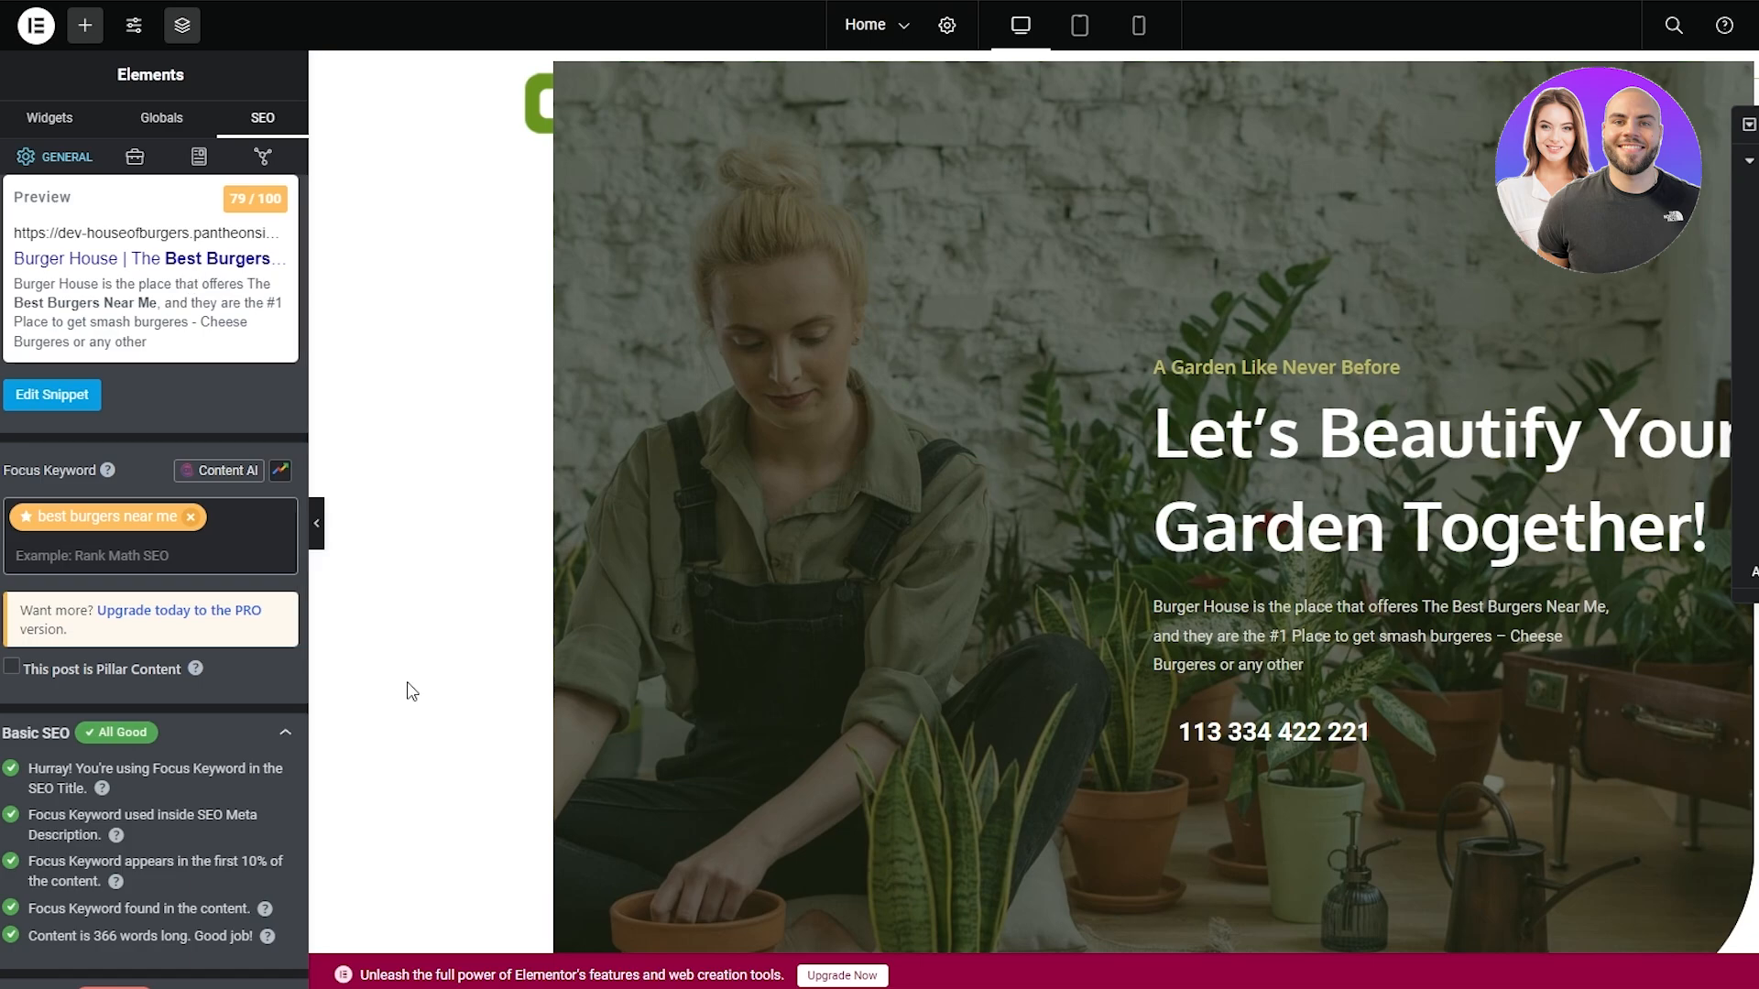
scroll(408, 691, down, 1)
scroll(22, 733, down, 3)
drag(28, 764, 227, 768)
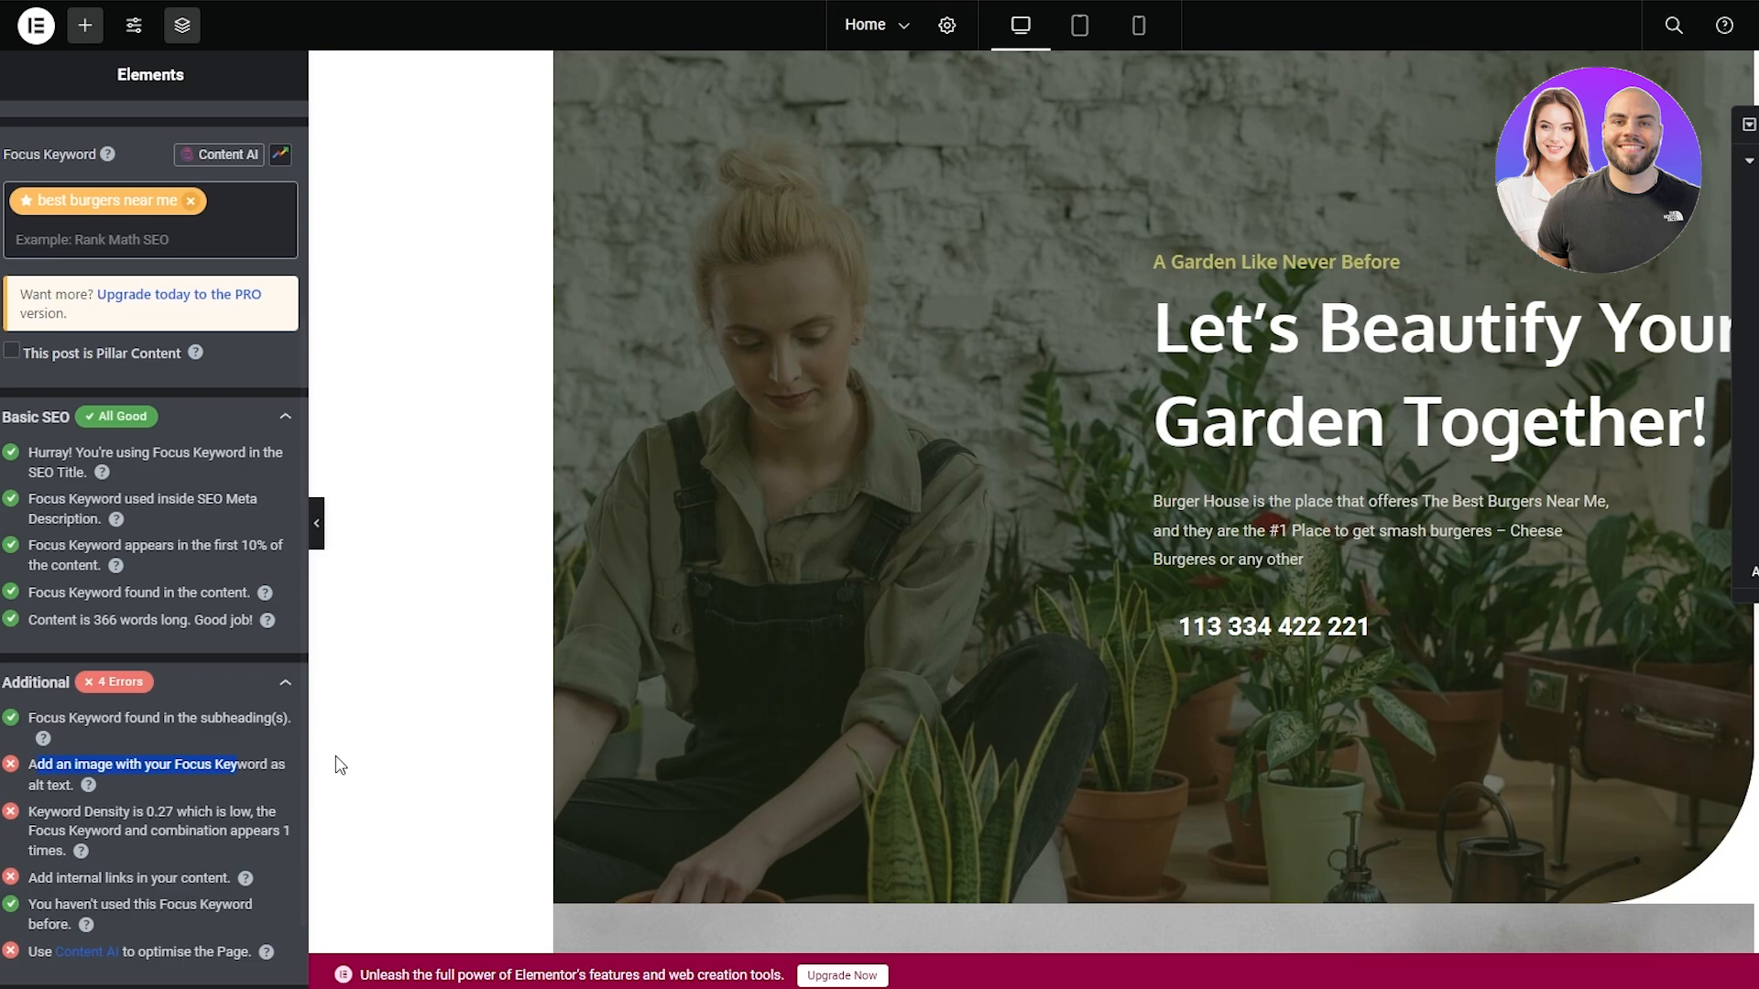
Set the alternative text of the misty forest image below the hero to "The Best Burgers Near Me" and apply the update
scroll(724, 460, up, 2)
click(806, 439)
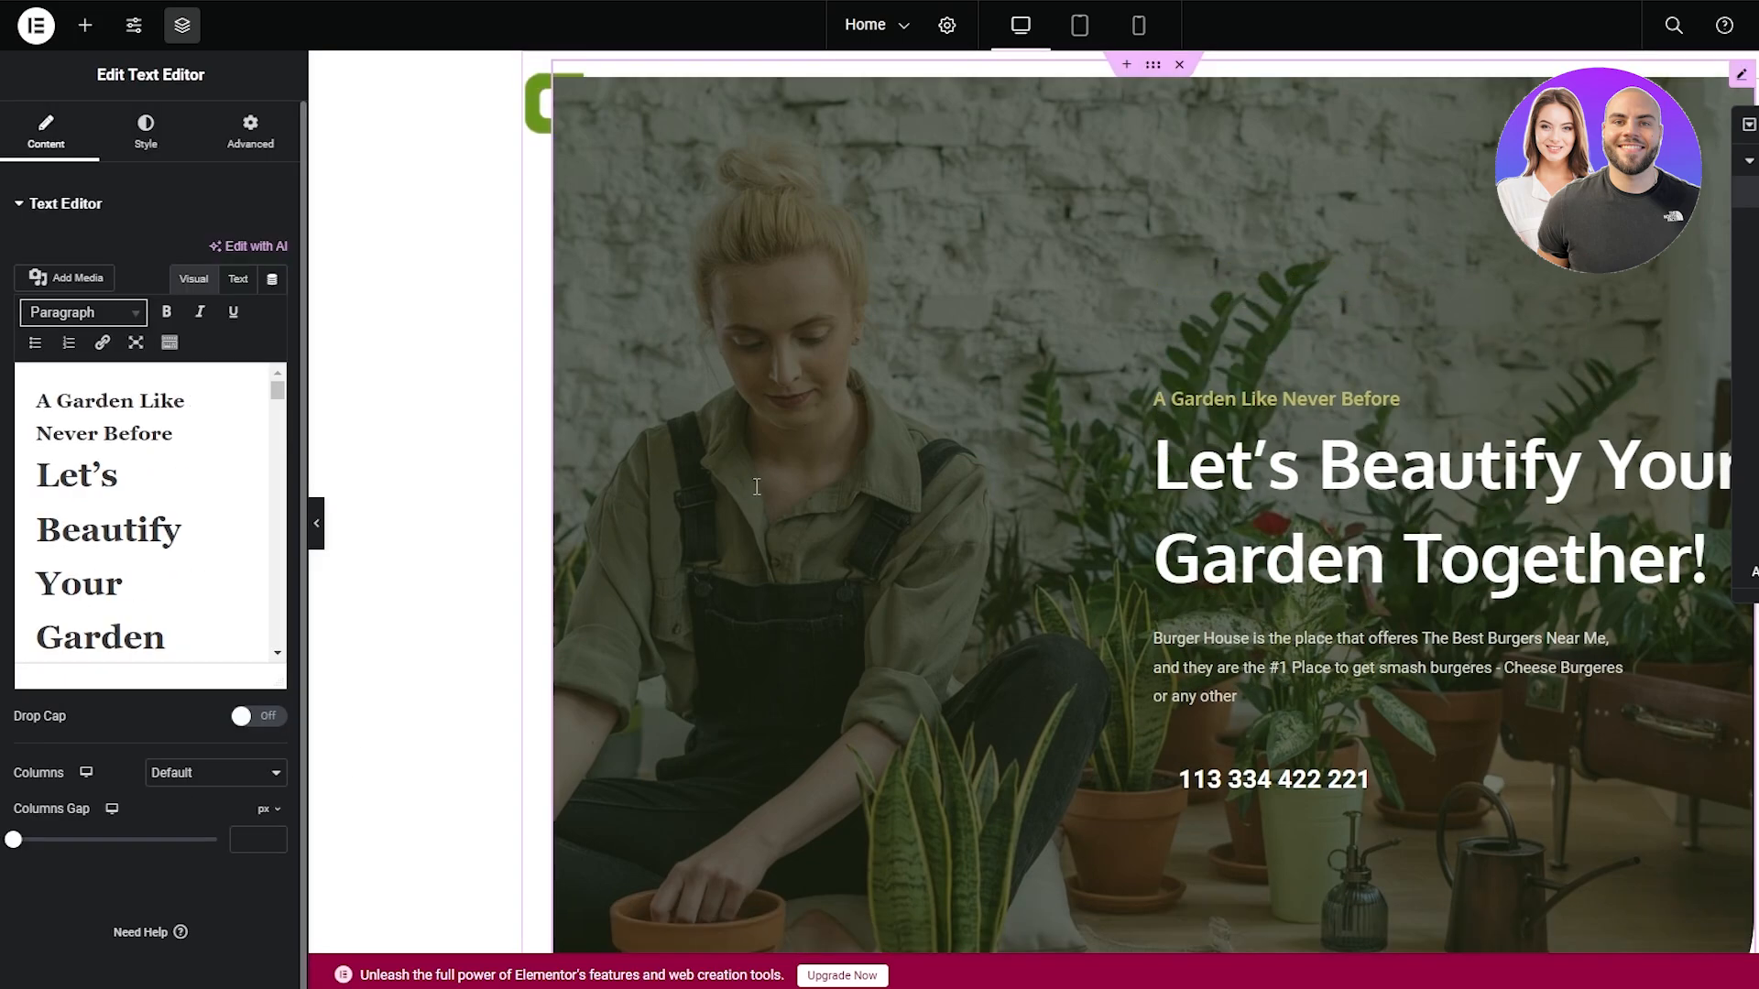
scroll(190, 525, down, 1)
scroll(189, 525, up, 1)
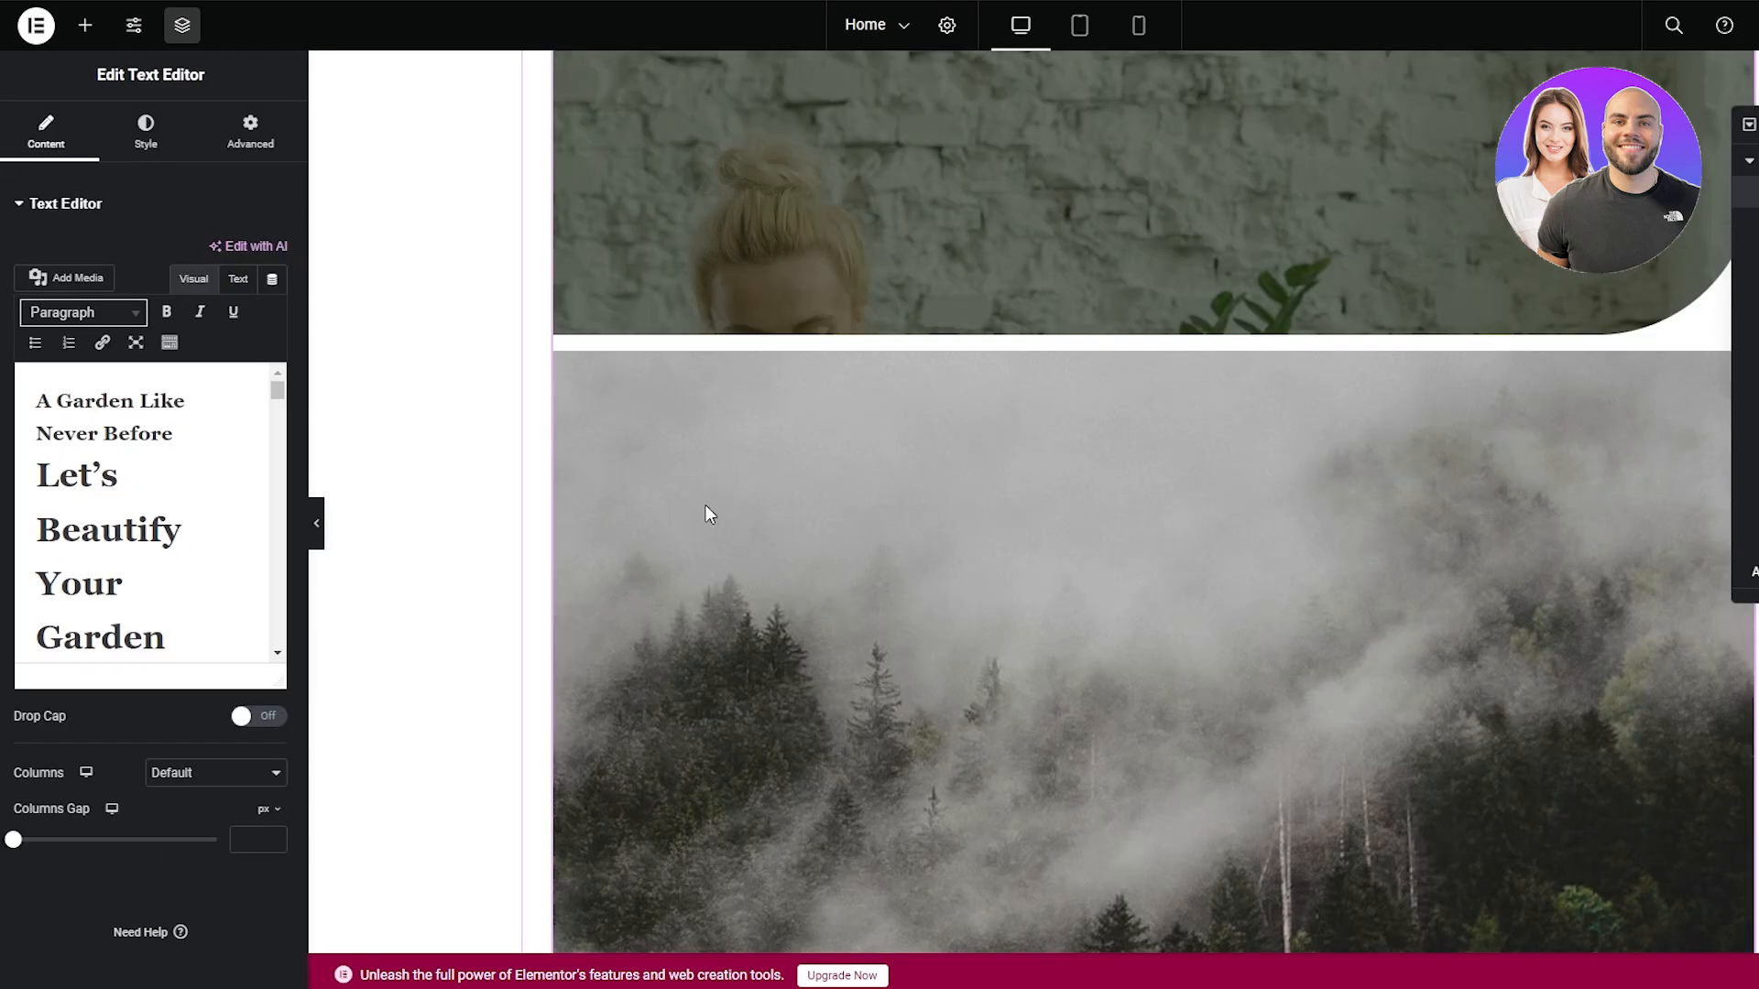
scroll(705, 504, down, 10)
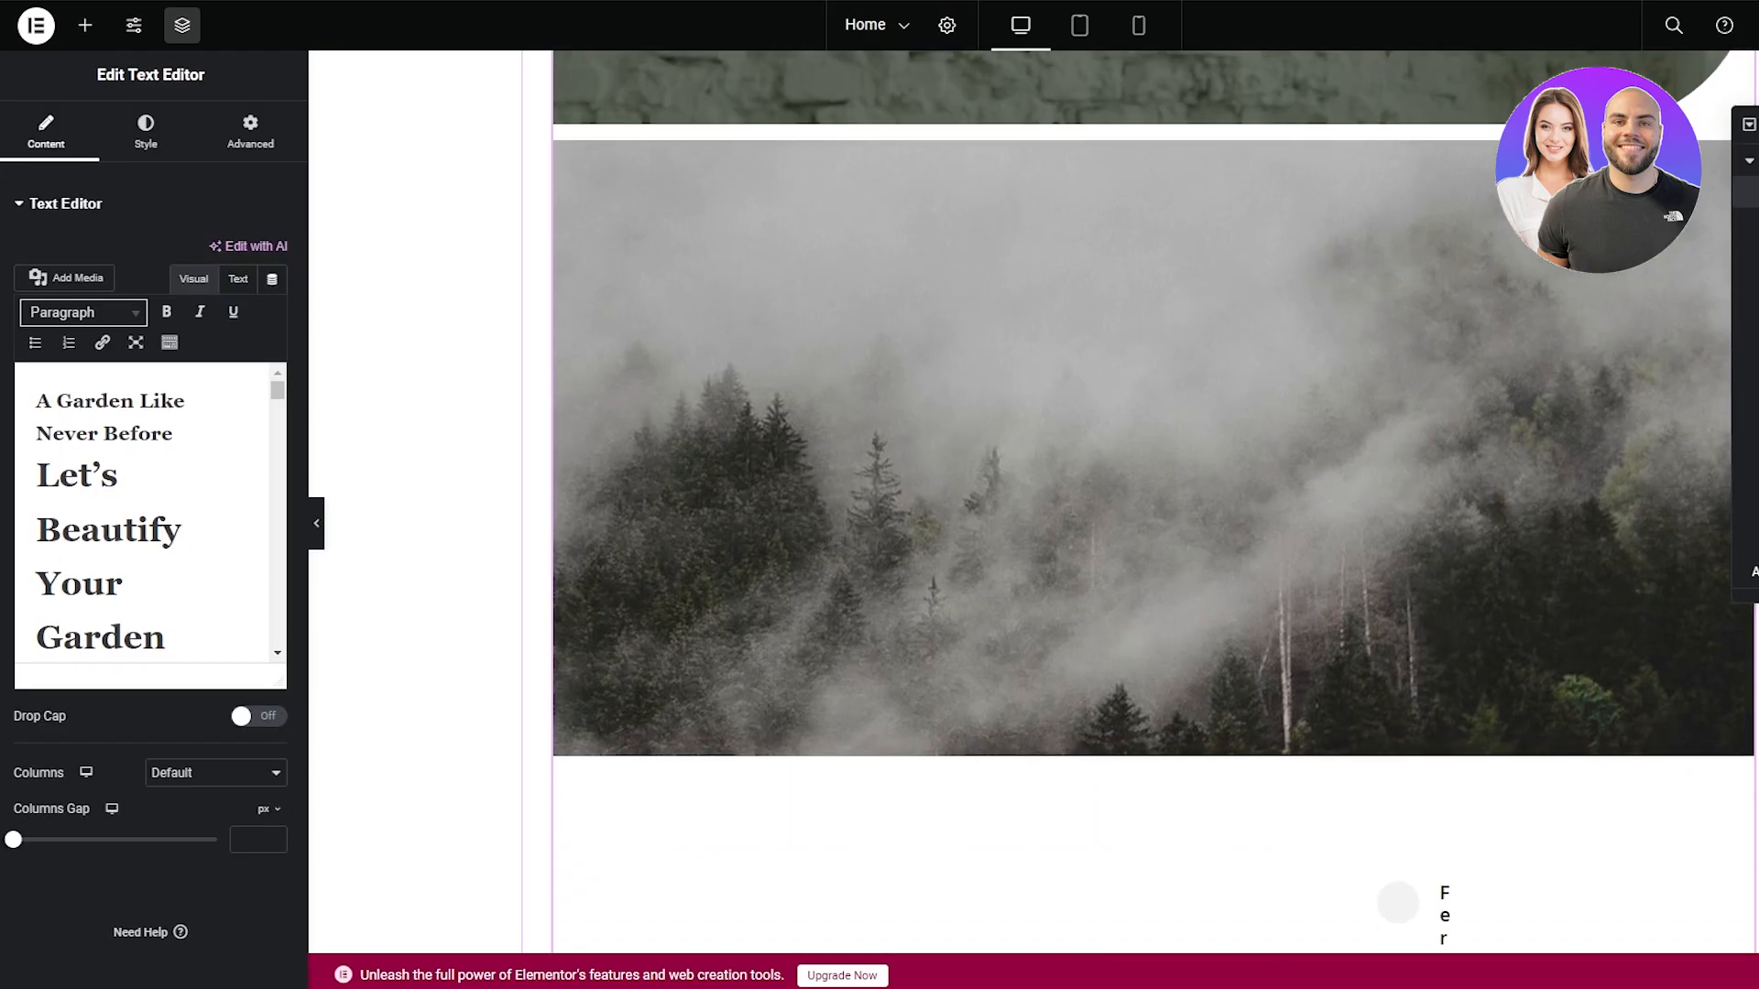
scroll(1350, 581, up, 7)
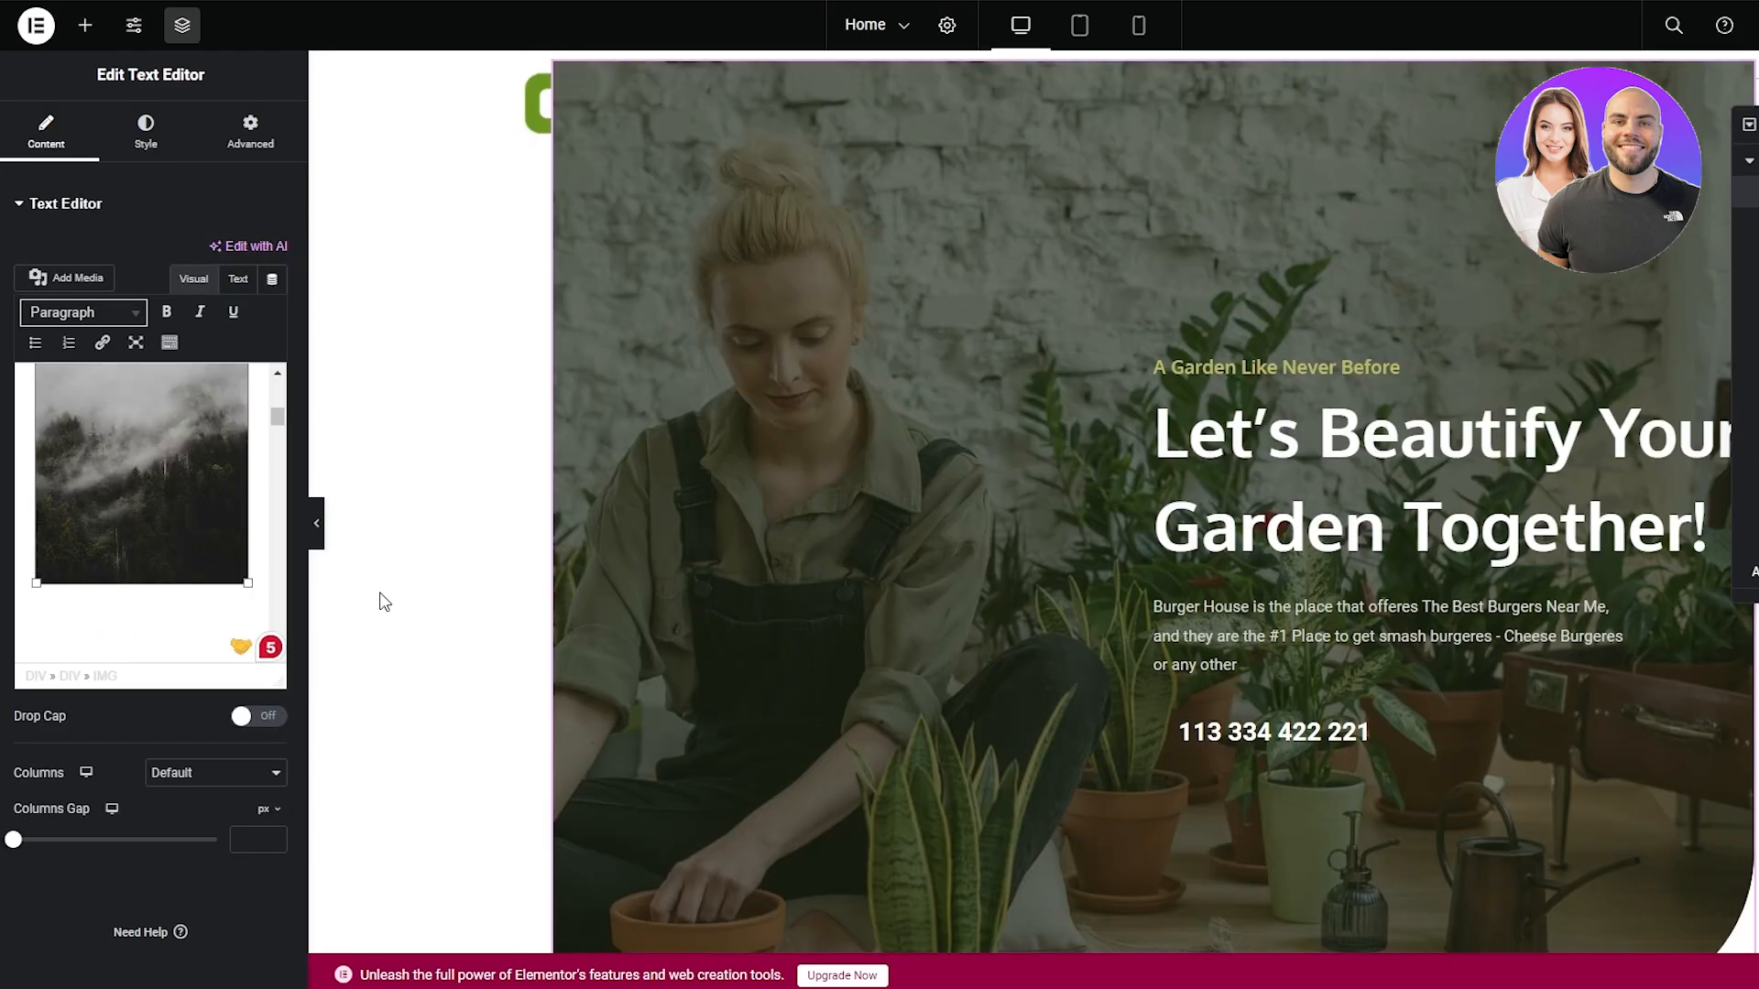
scroll(180, 522, up, 4)
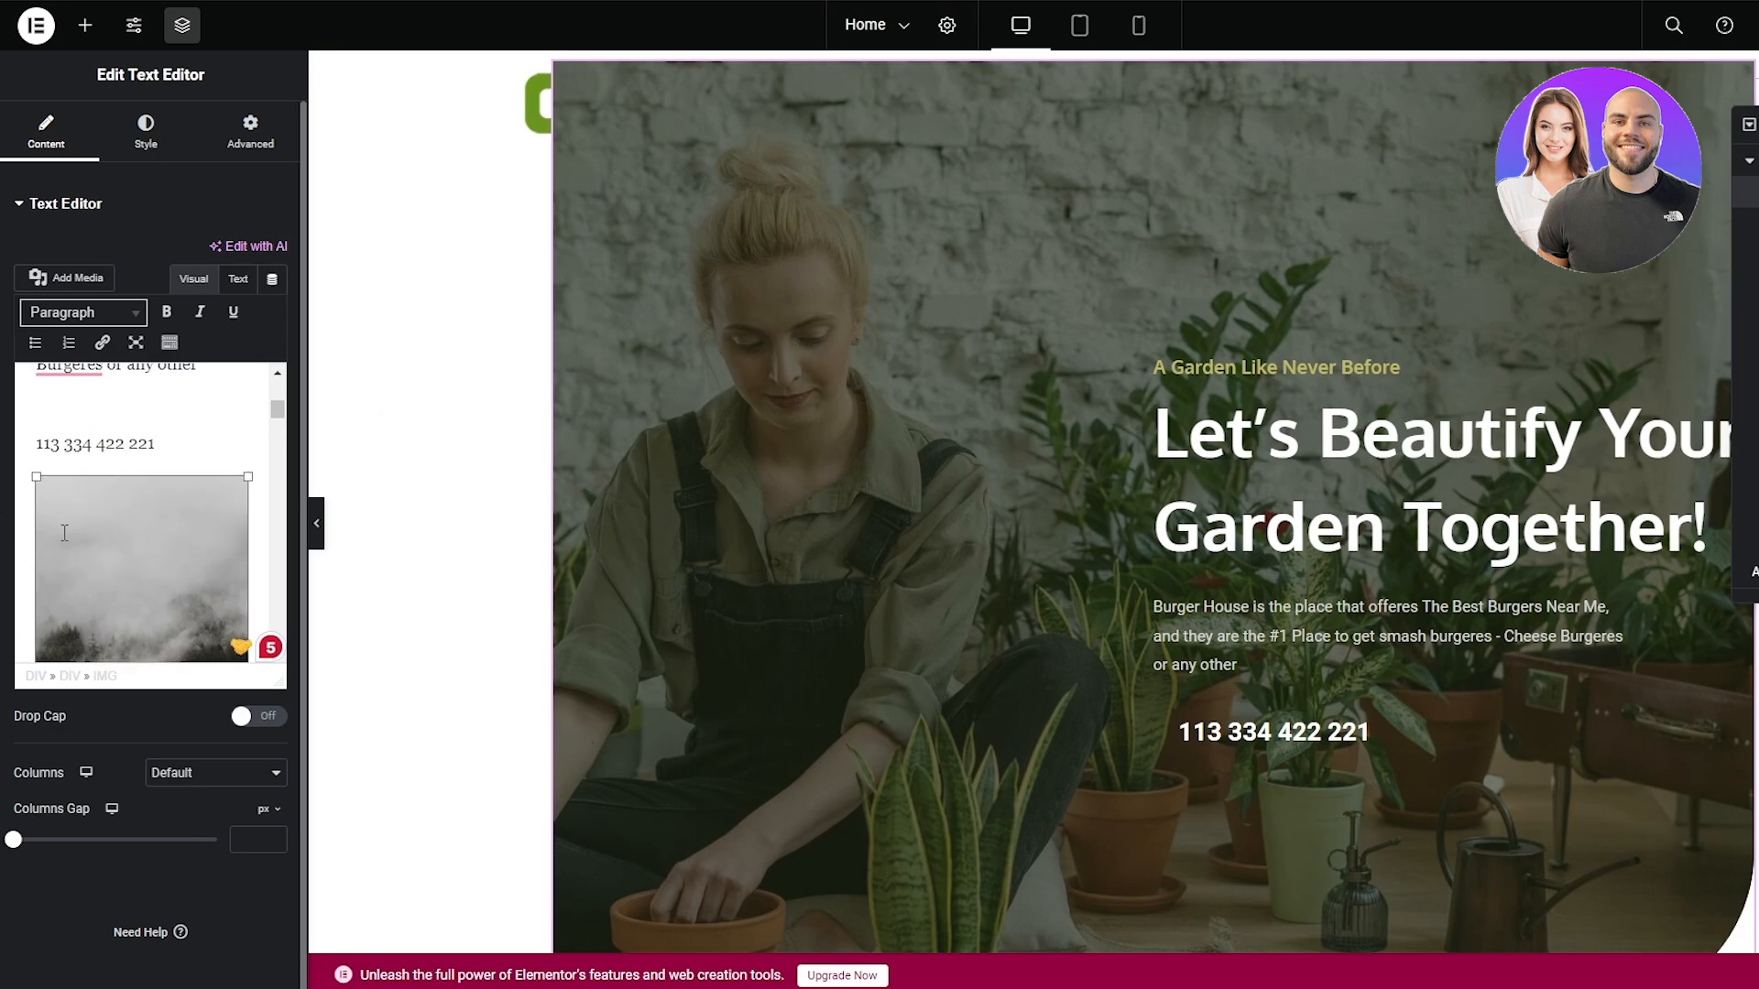
scroll(180, 522, down, 1)
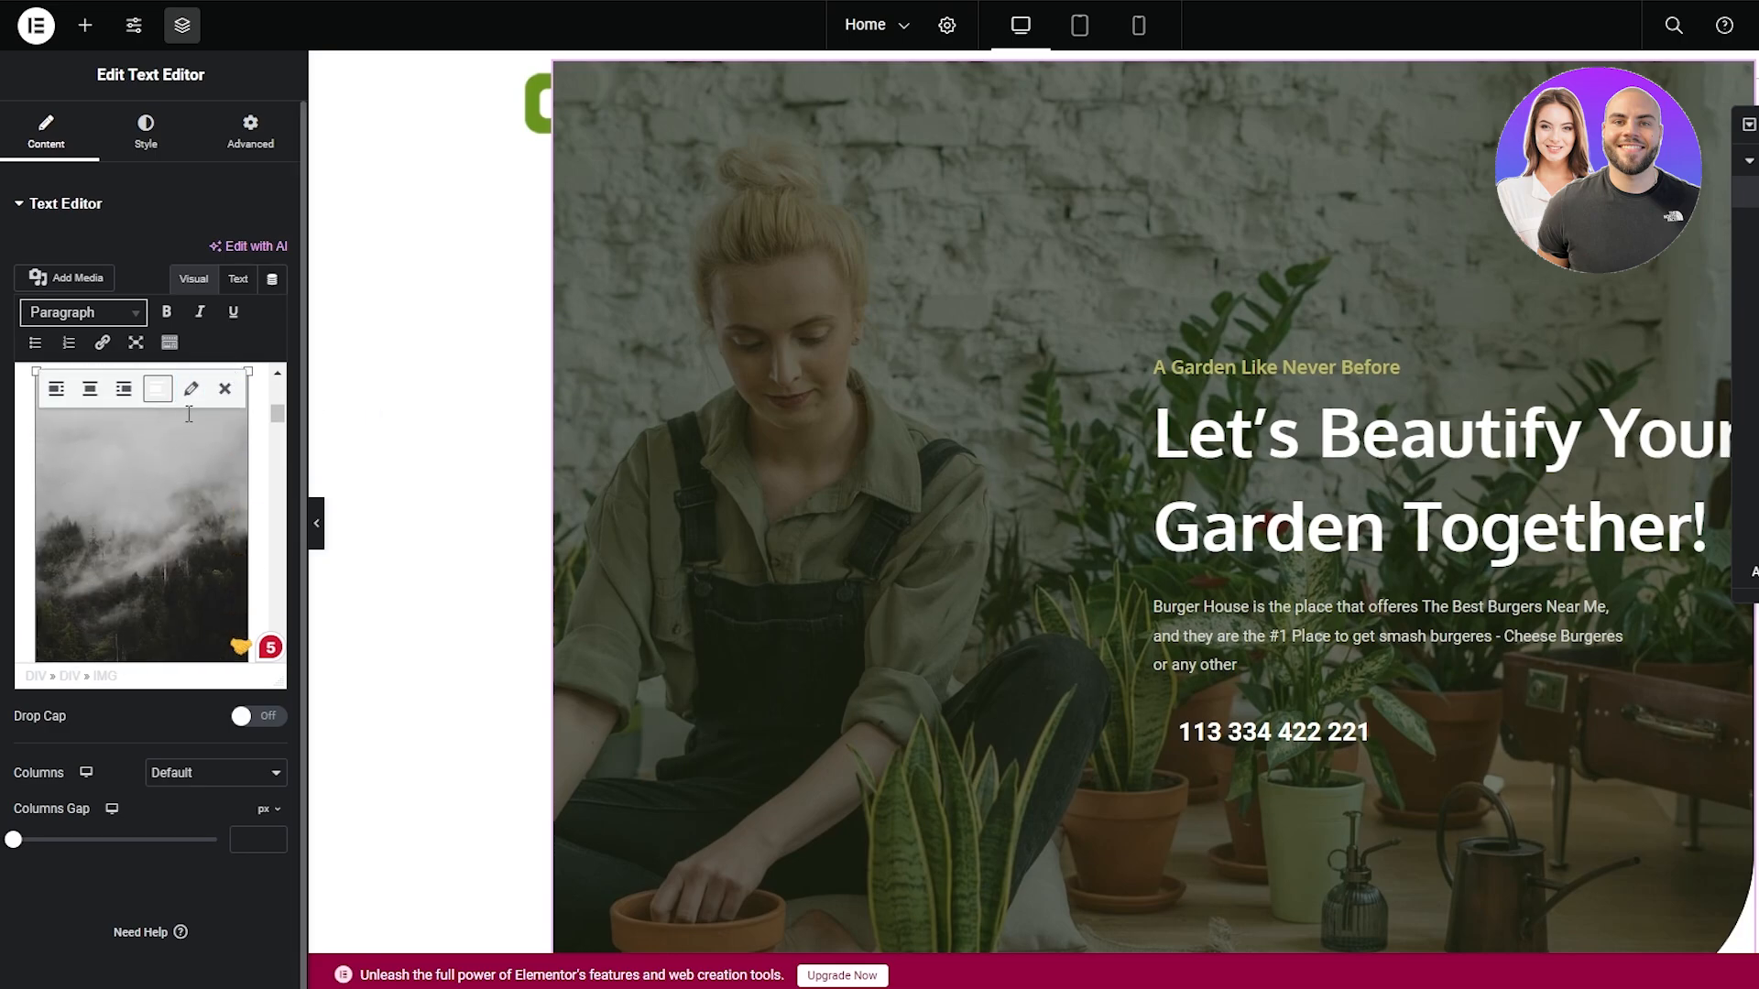
scroll(157, 485, up, 7)
scroll(154, 491, down, 6)
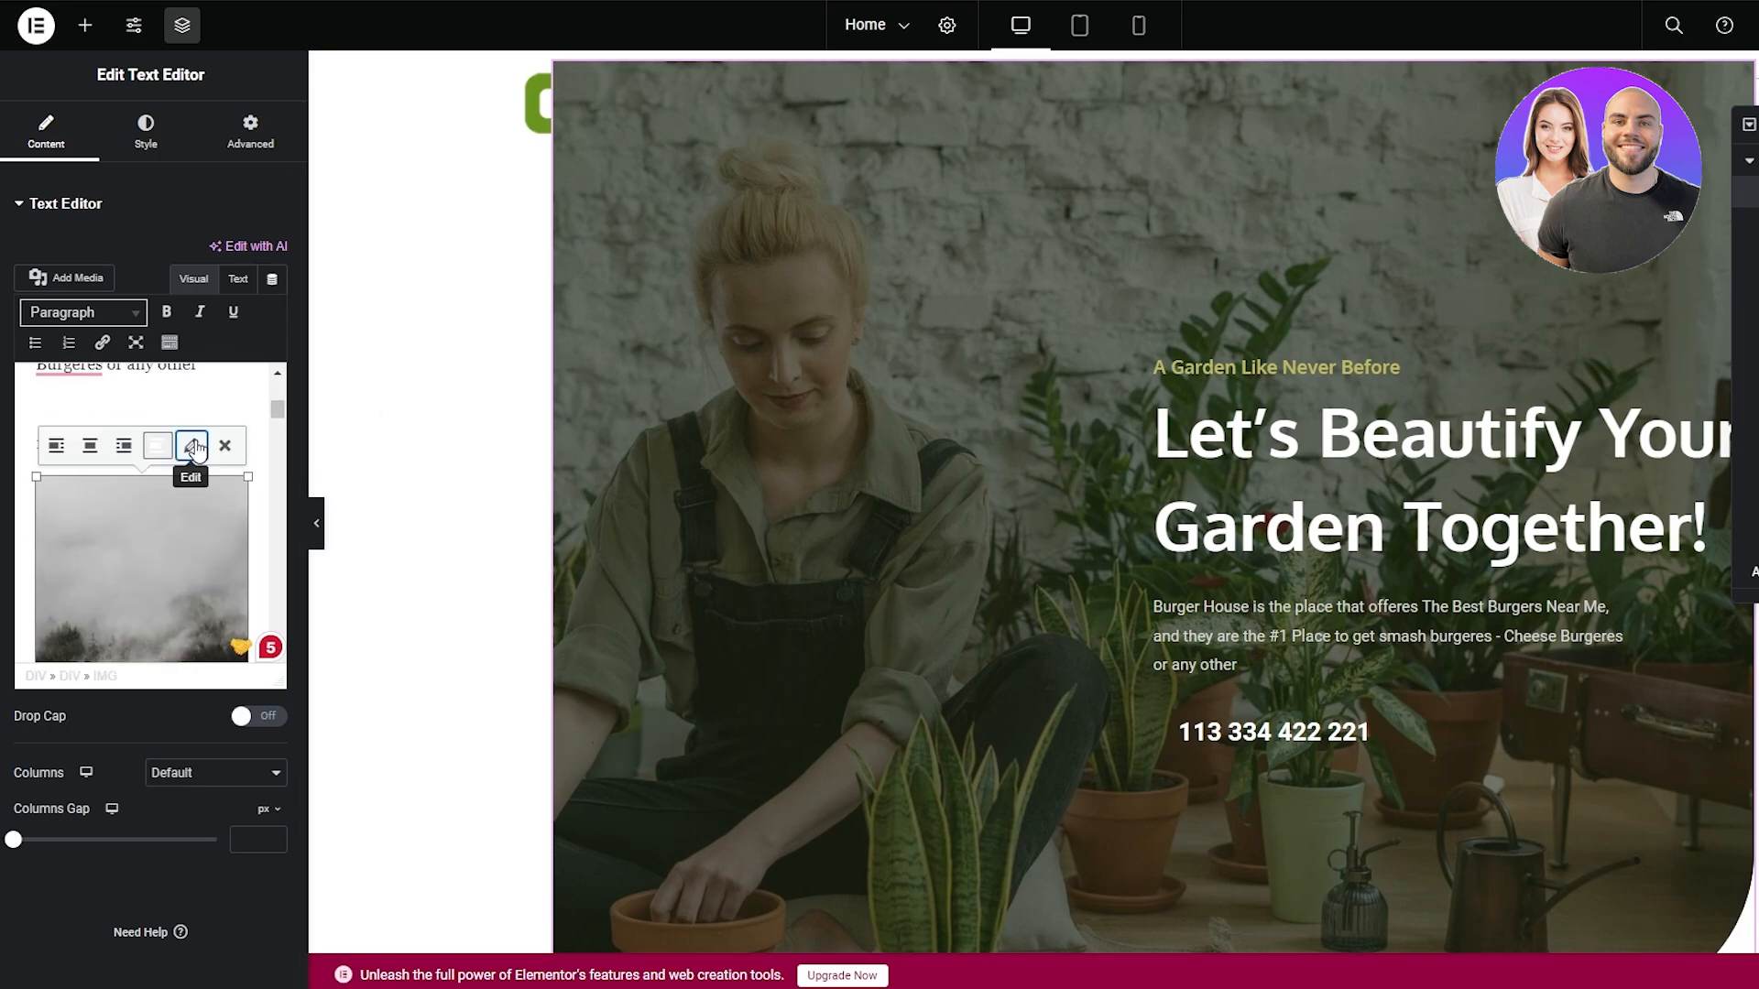
click(196, 449)
click(401, 117)
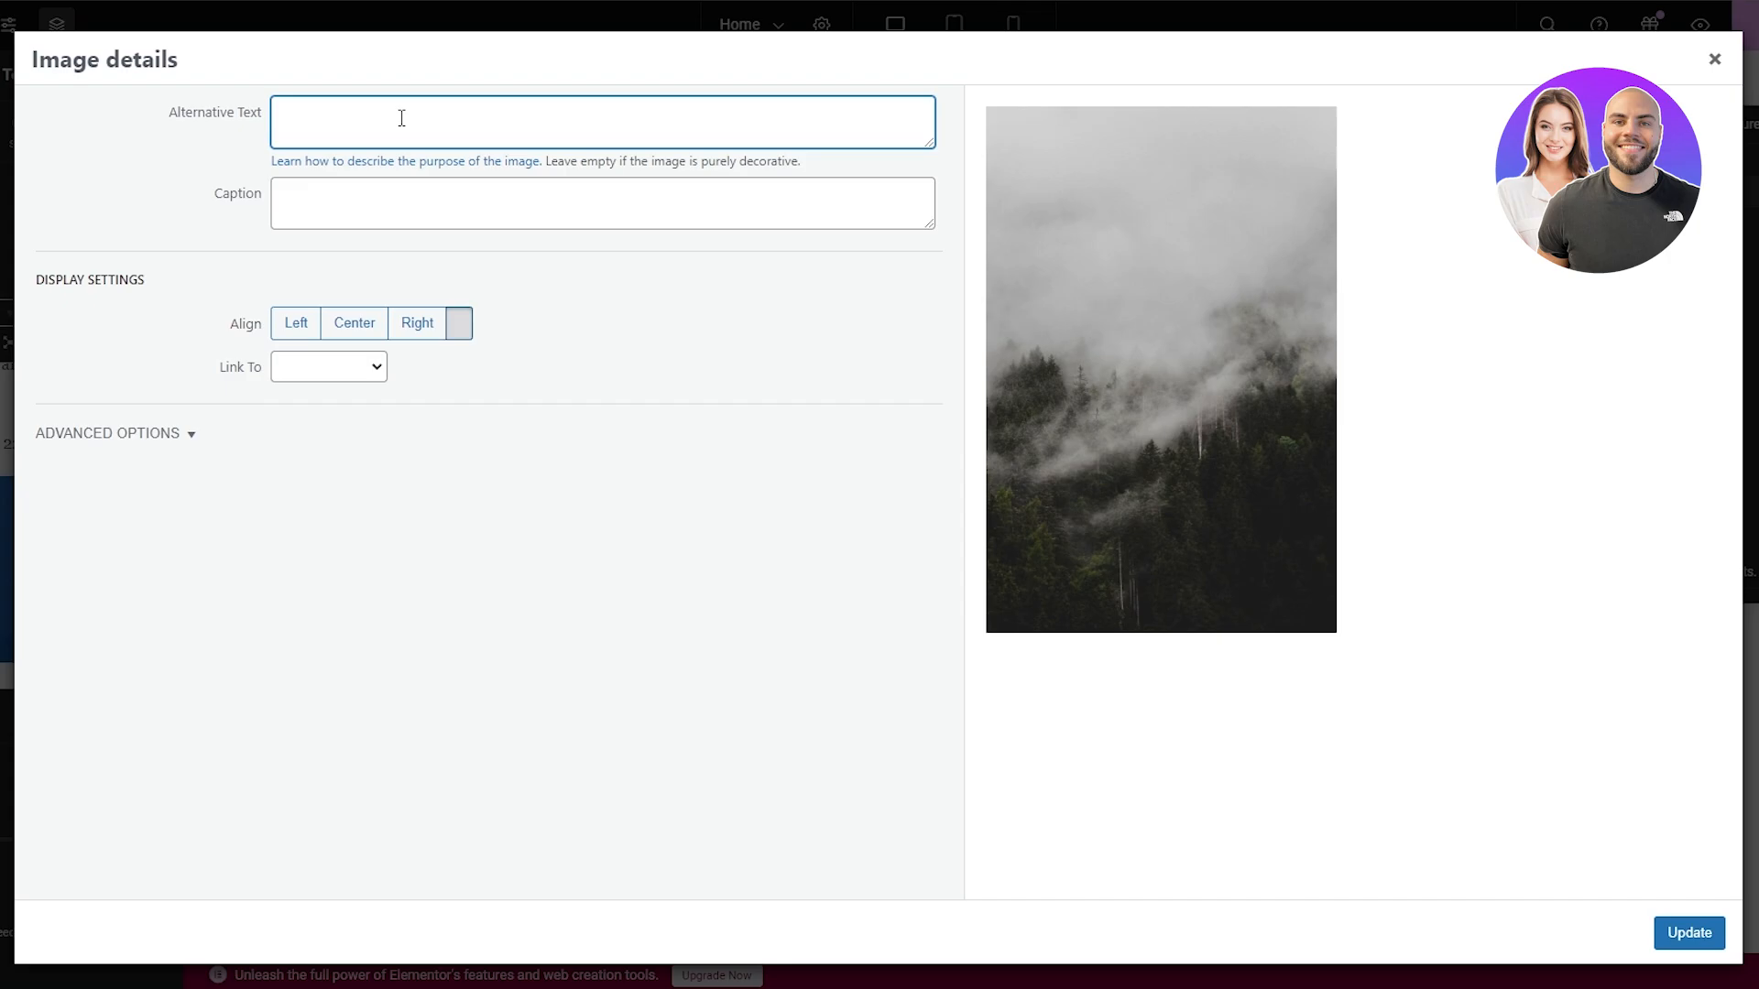
text(The Best Burgers Near Me)
click(1688, 933)
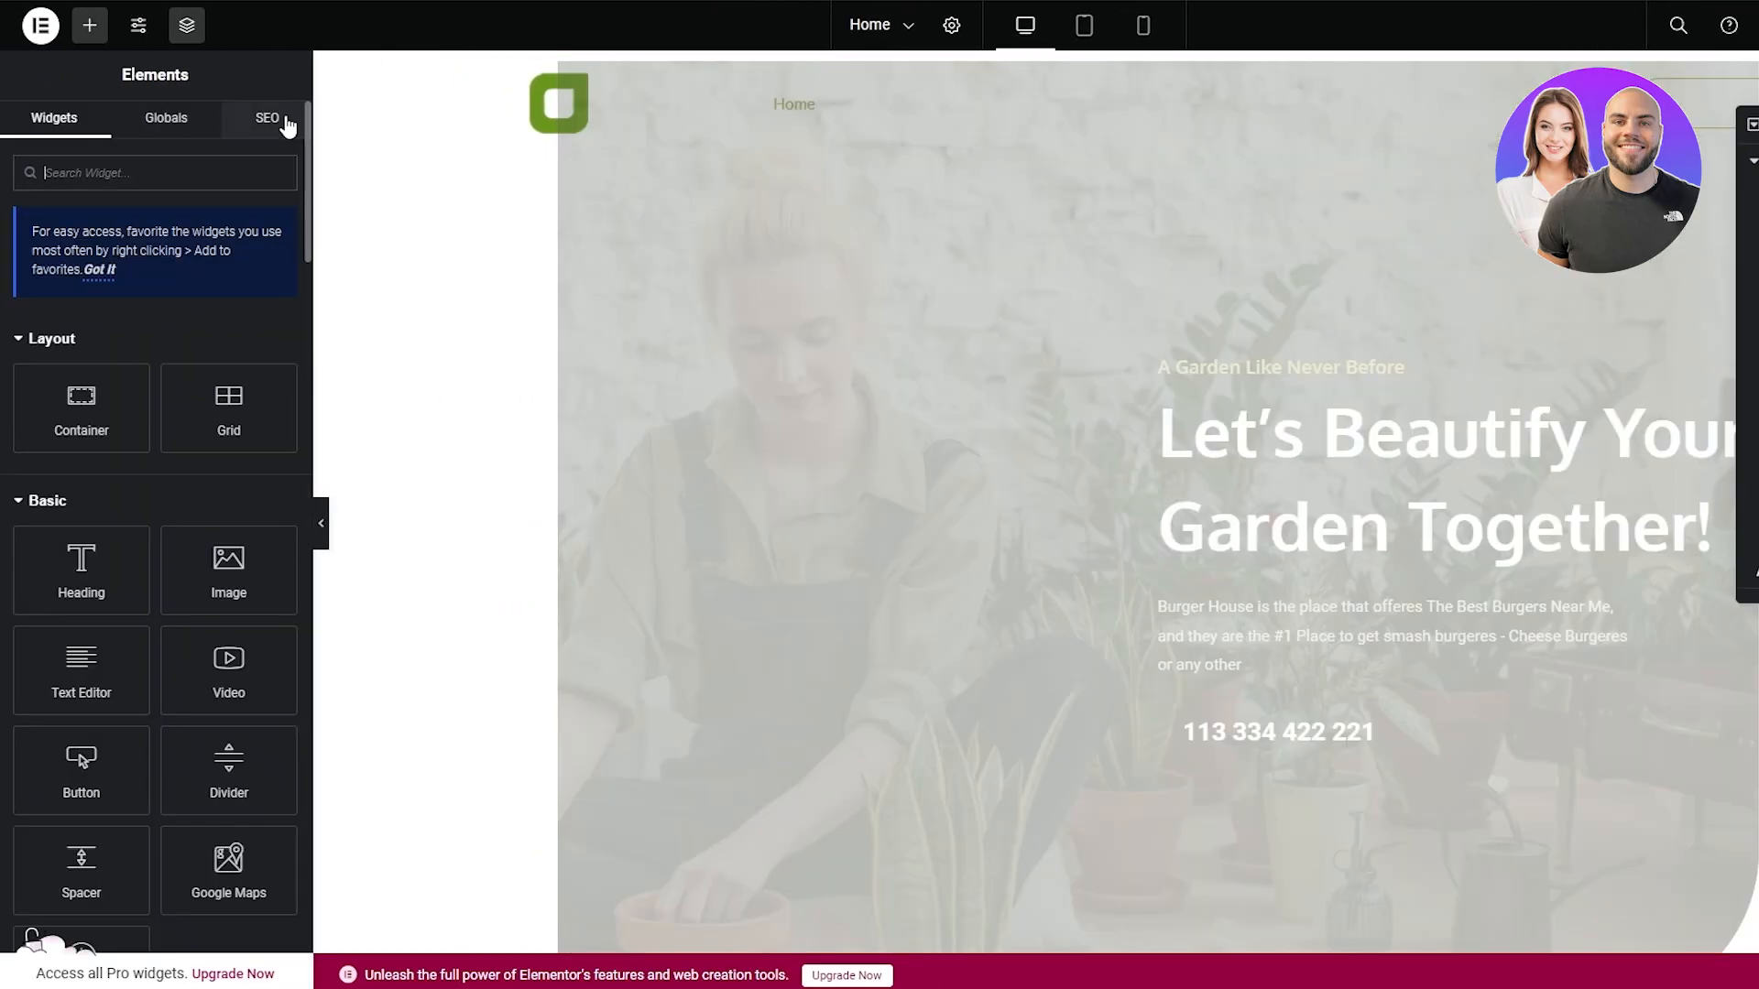
Recheck the Home page's Additional SEO items for the image alt text, keyword density and internal links
click(287, 123)
scroll(200, 668, down, 2)
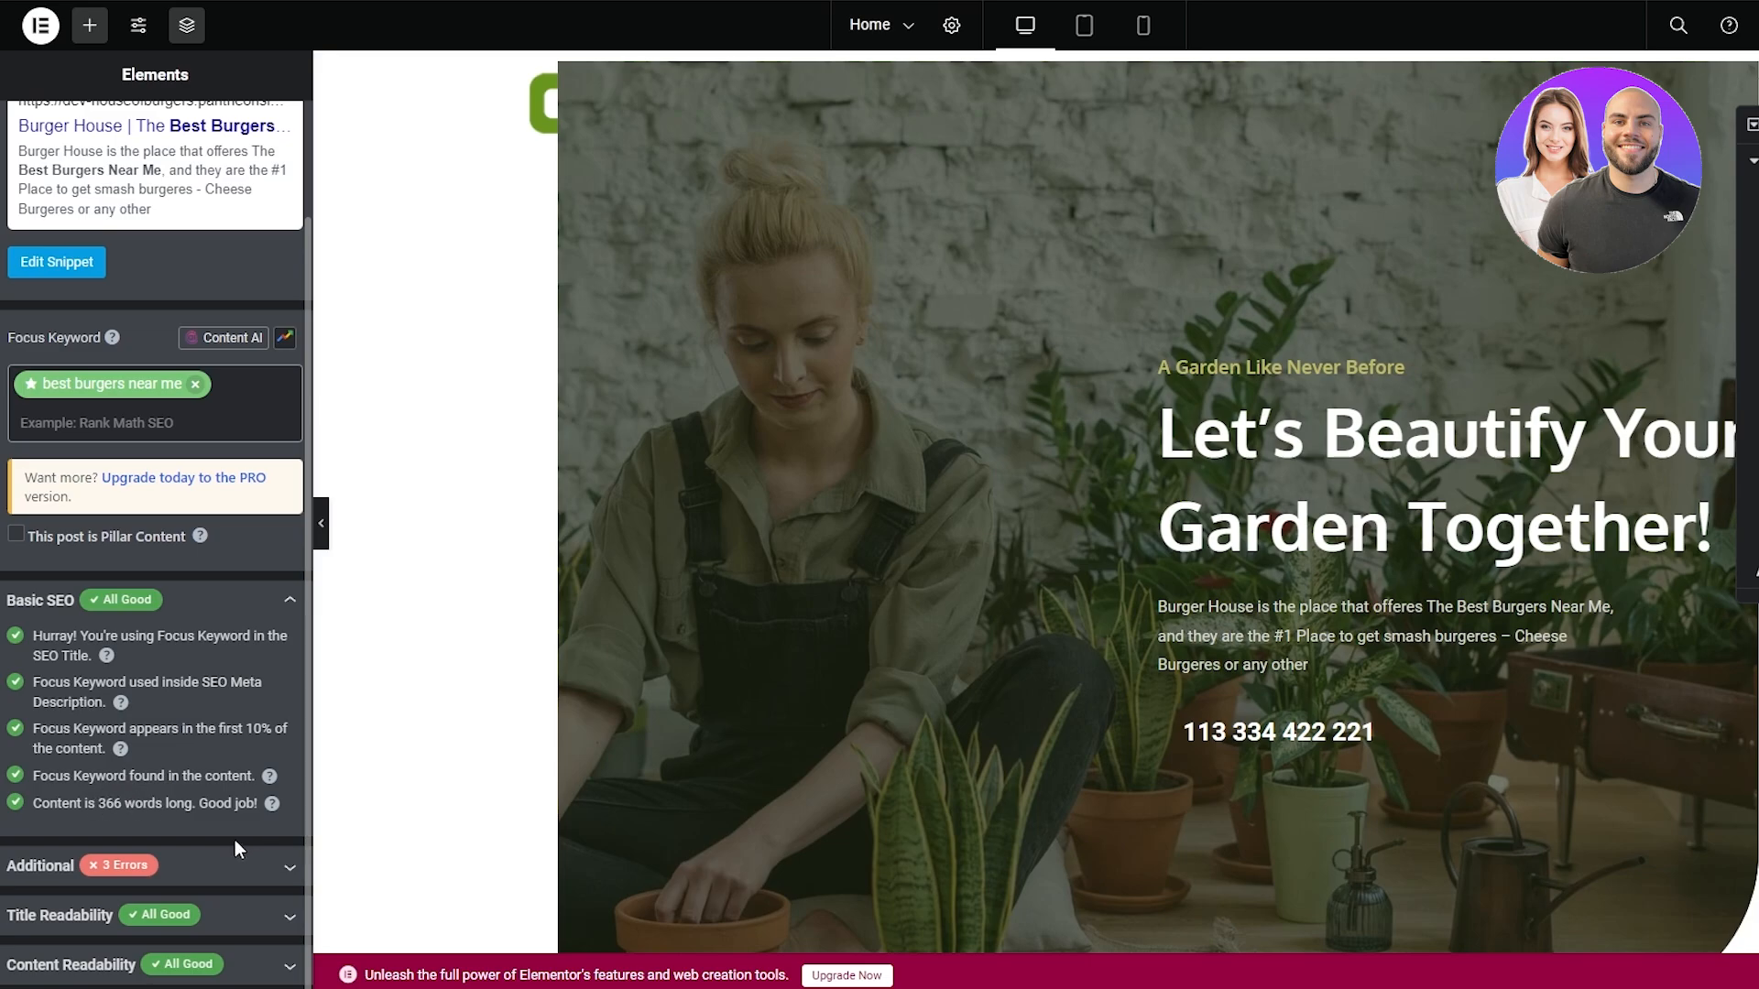
click(229, 865)
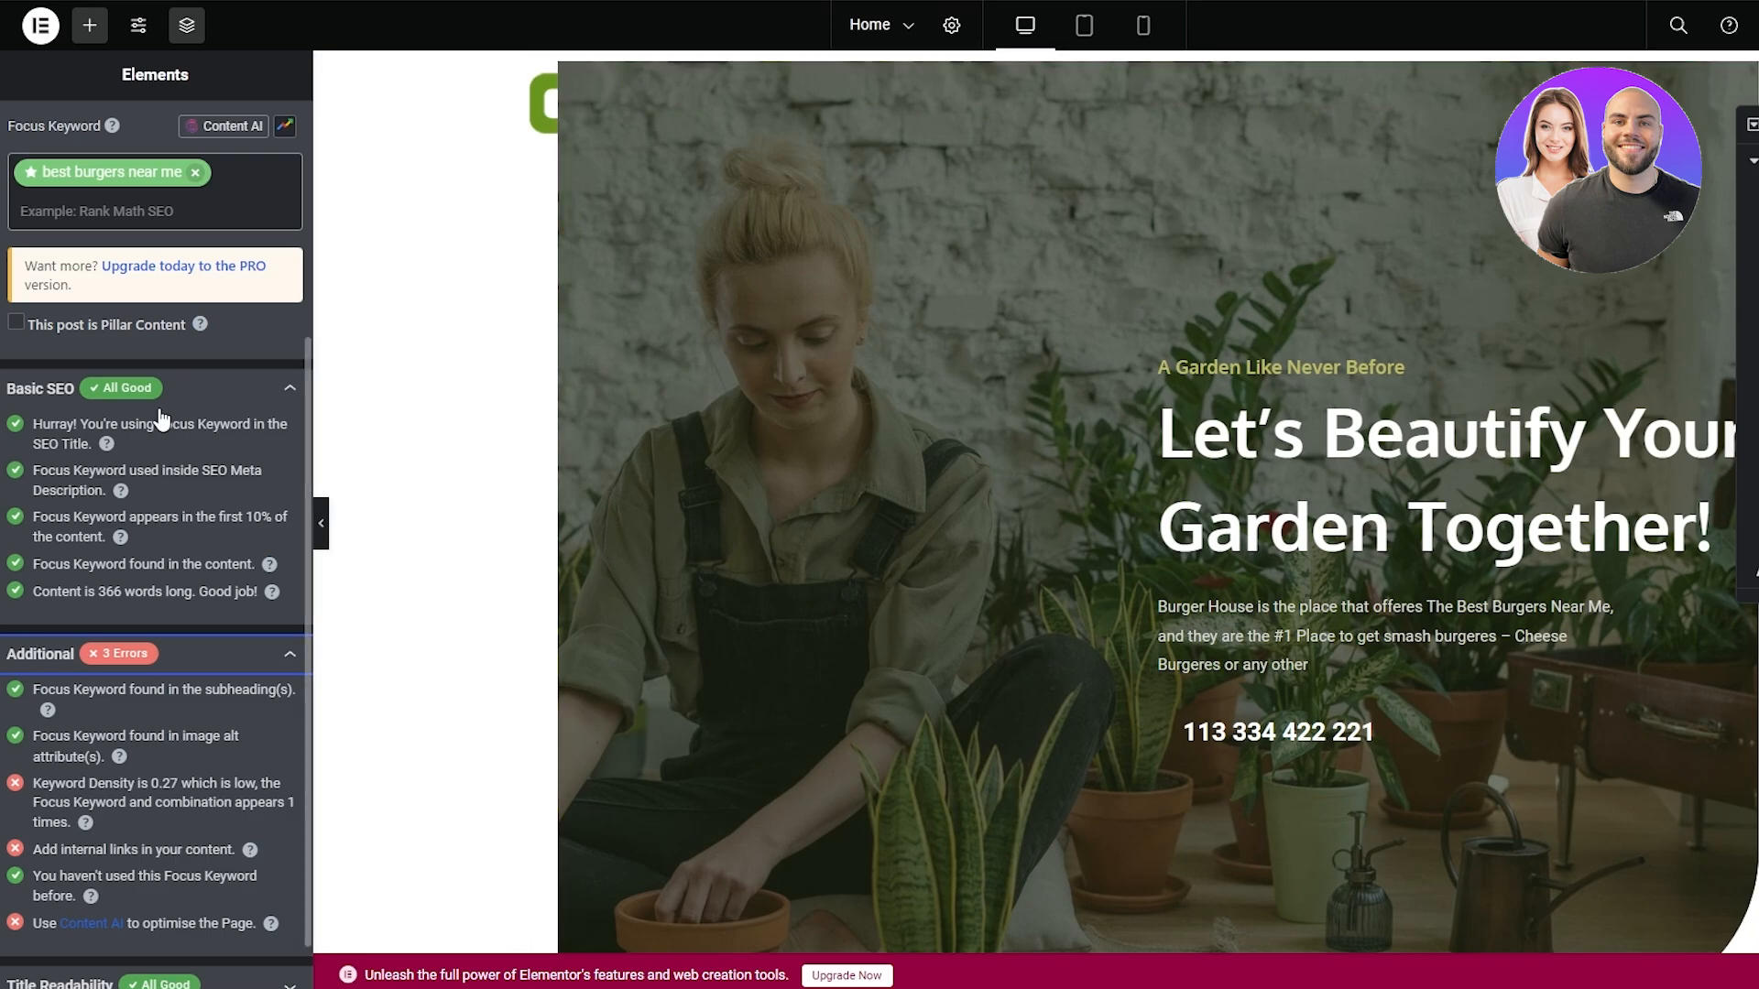
scroll(985, 502, down, 3)
Open the services section's content in the text editor and locate the paragraph under the Fertilization heading
scroll(982, 502, down, 20)
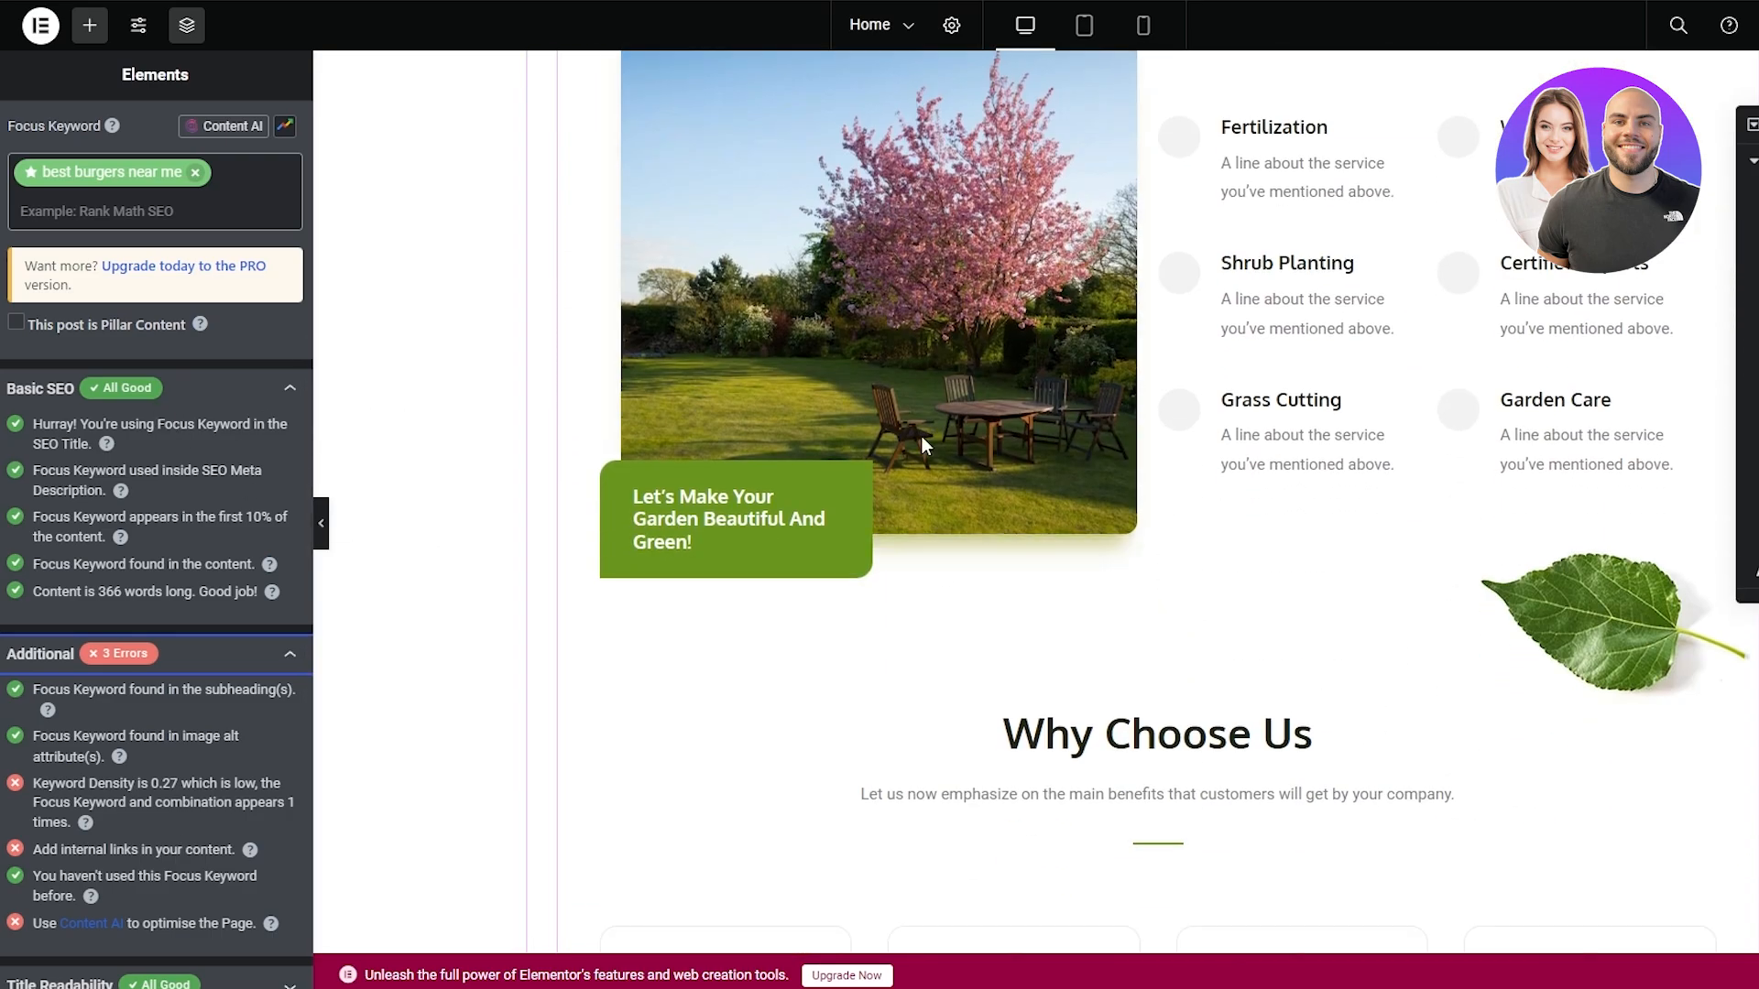
click(1273, 141)
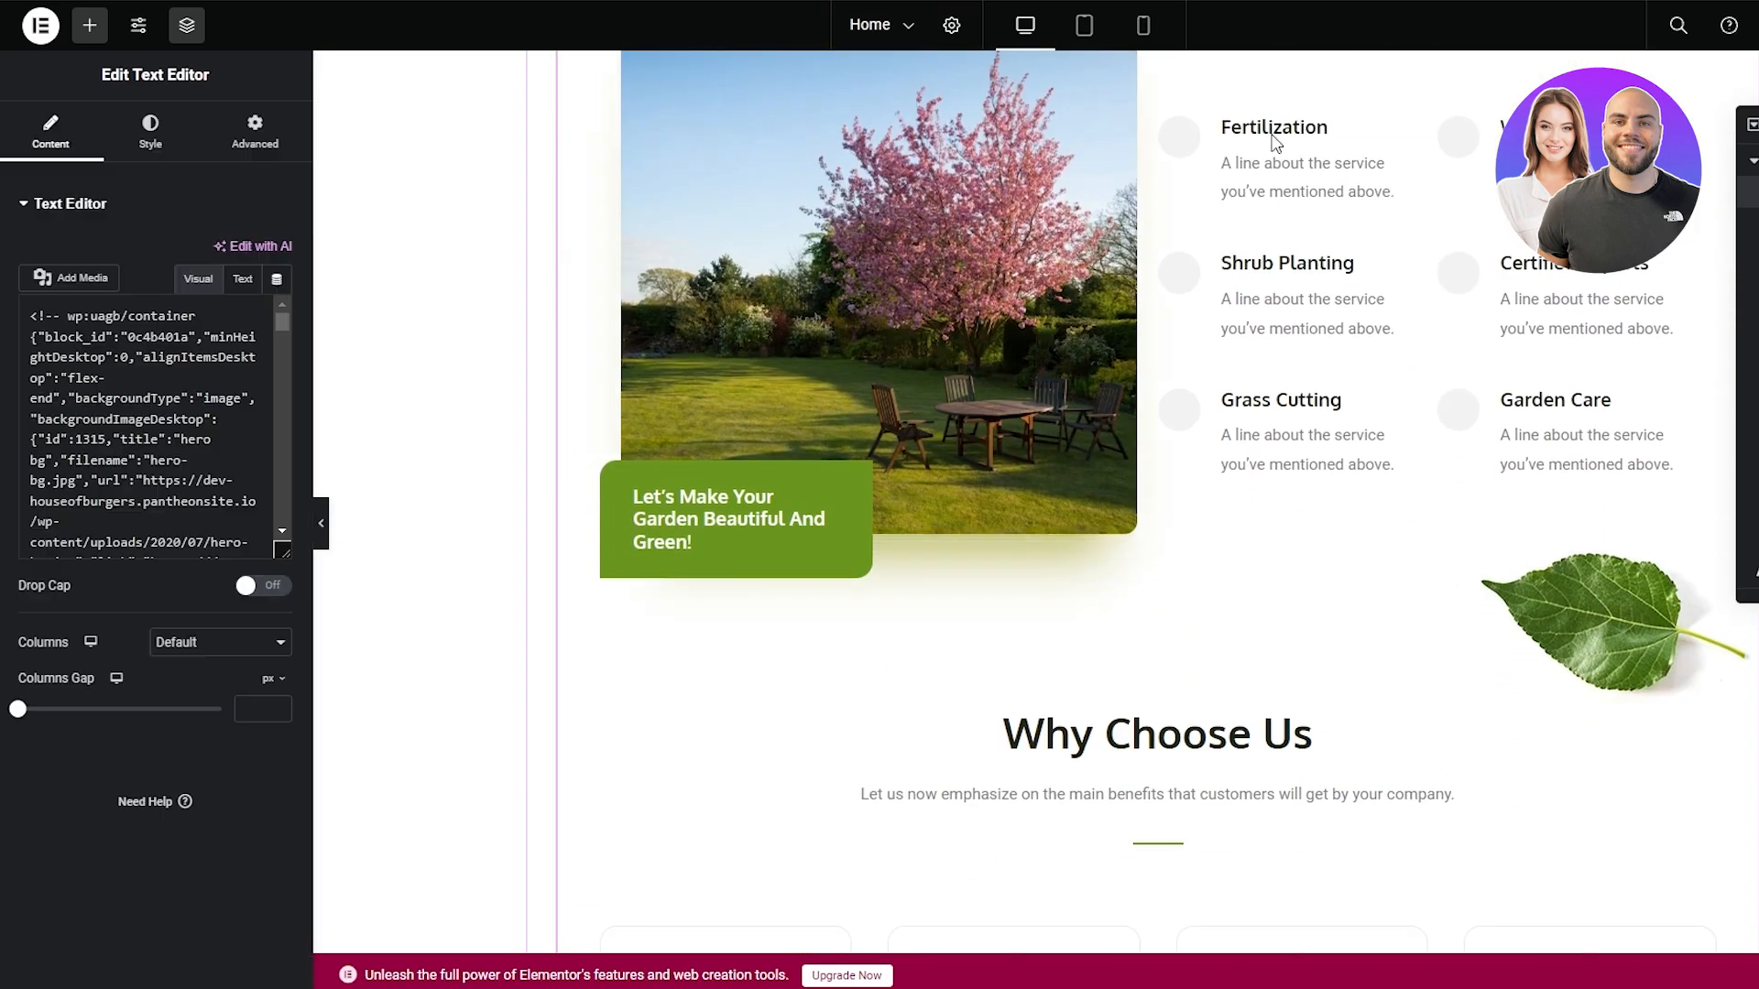
scroll(173, 544, down, 2)
scroll(173, 544, down, 5)
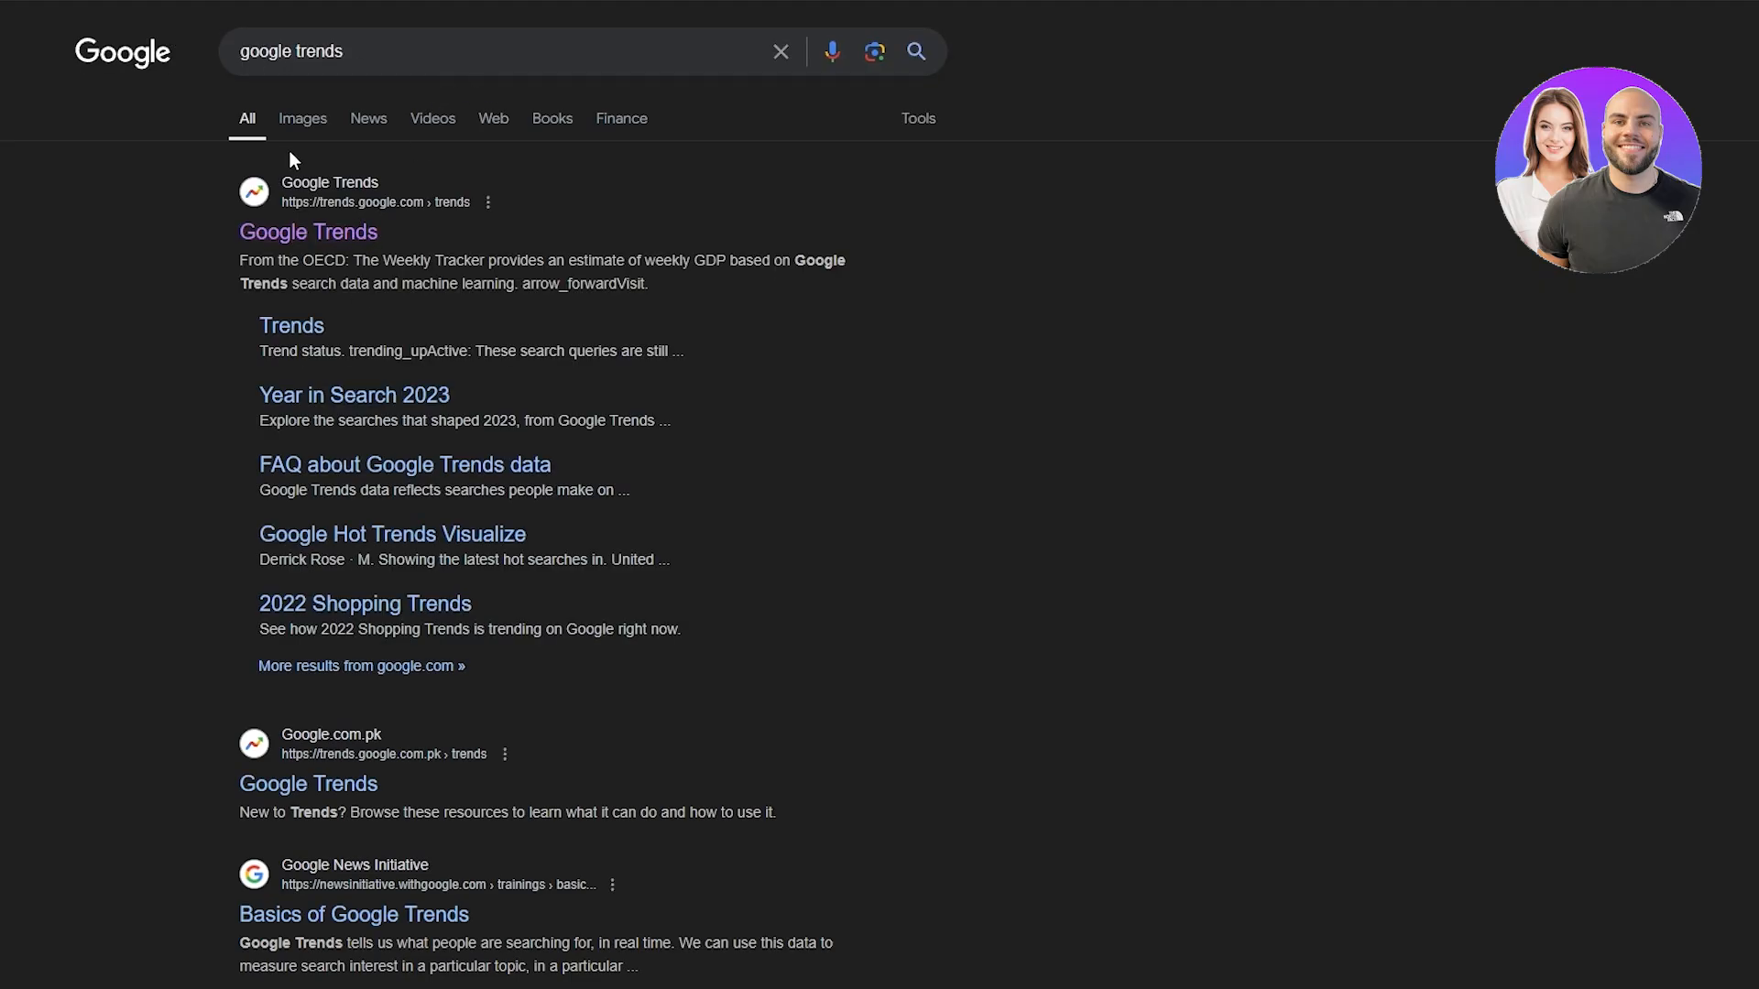
Switch to Google, search for "maps burger place new york locations" and open a burger place from the map results
triple_click(510, 63)
text(maps)
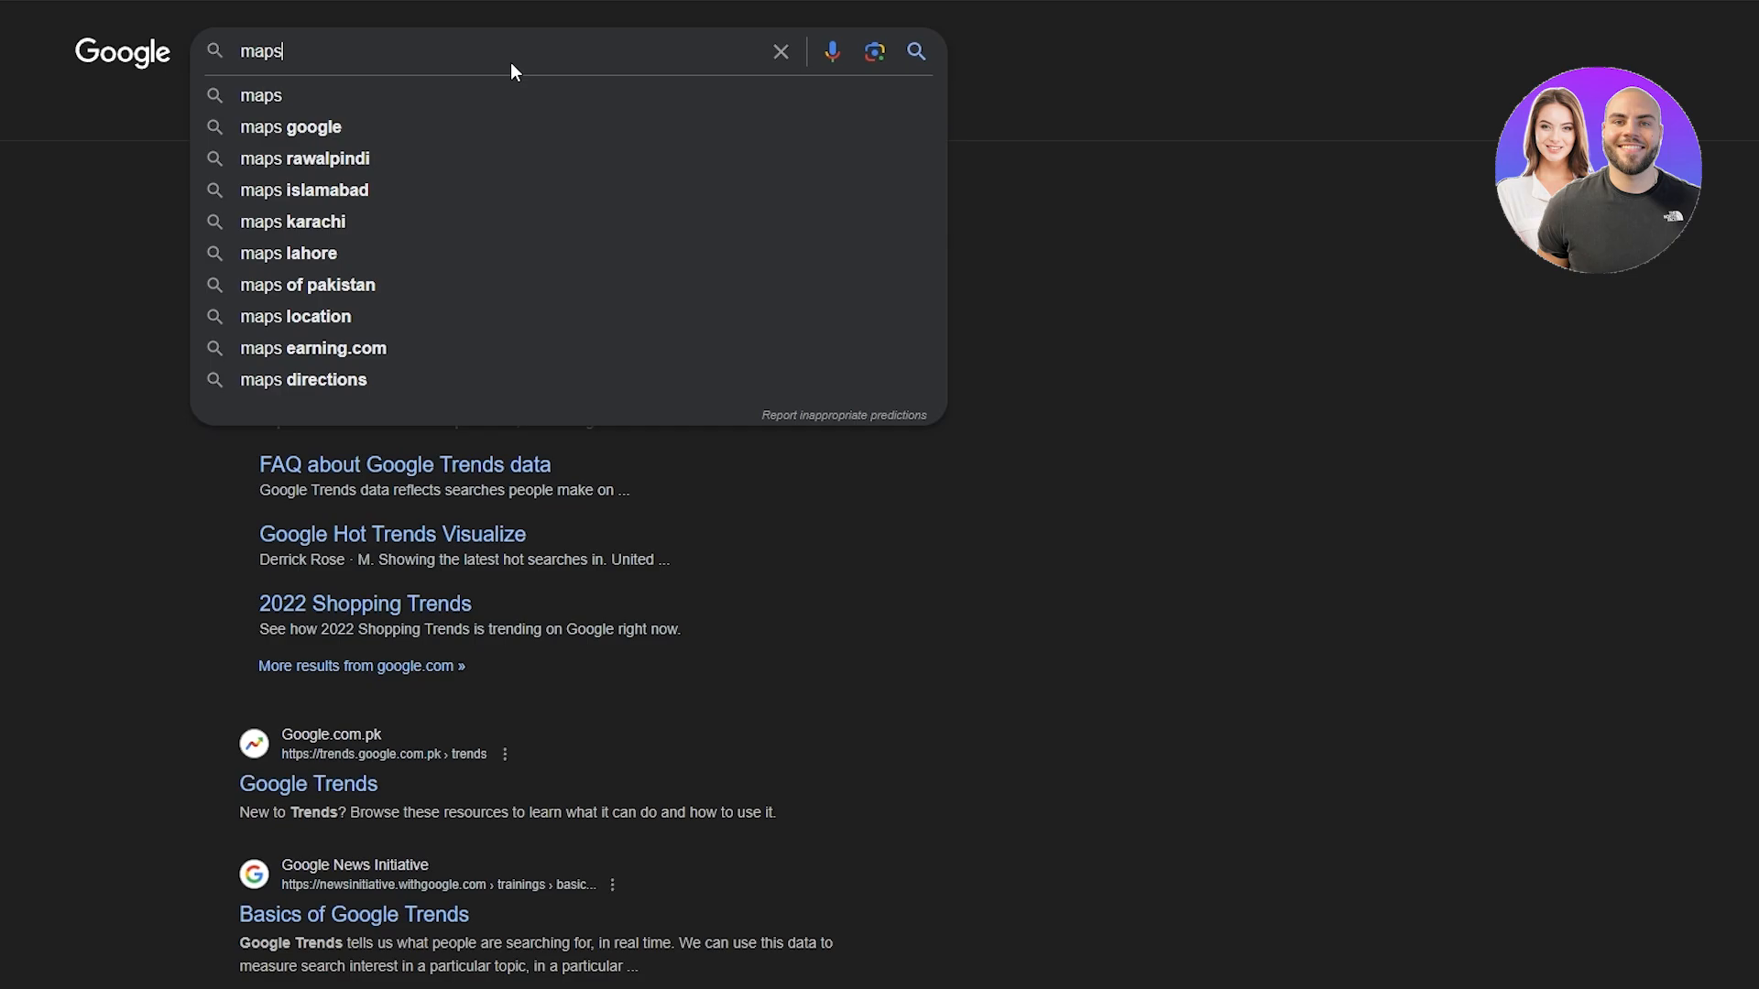
key(Return)
click(381, 51)
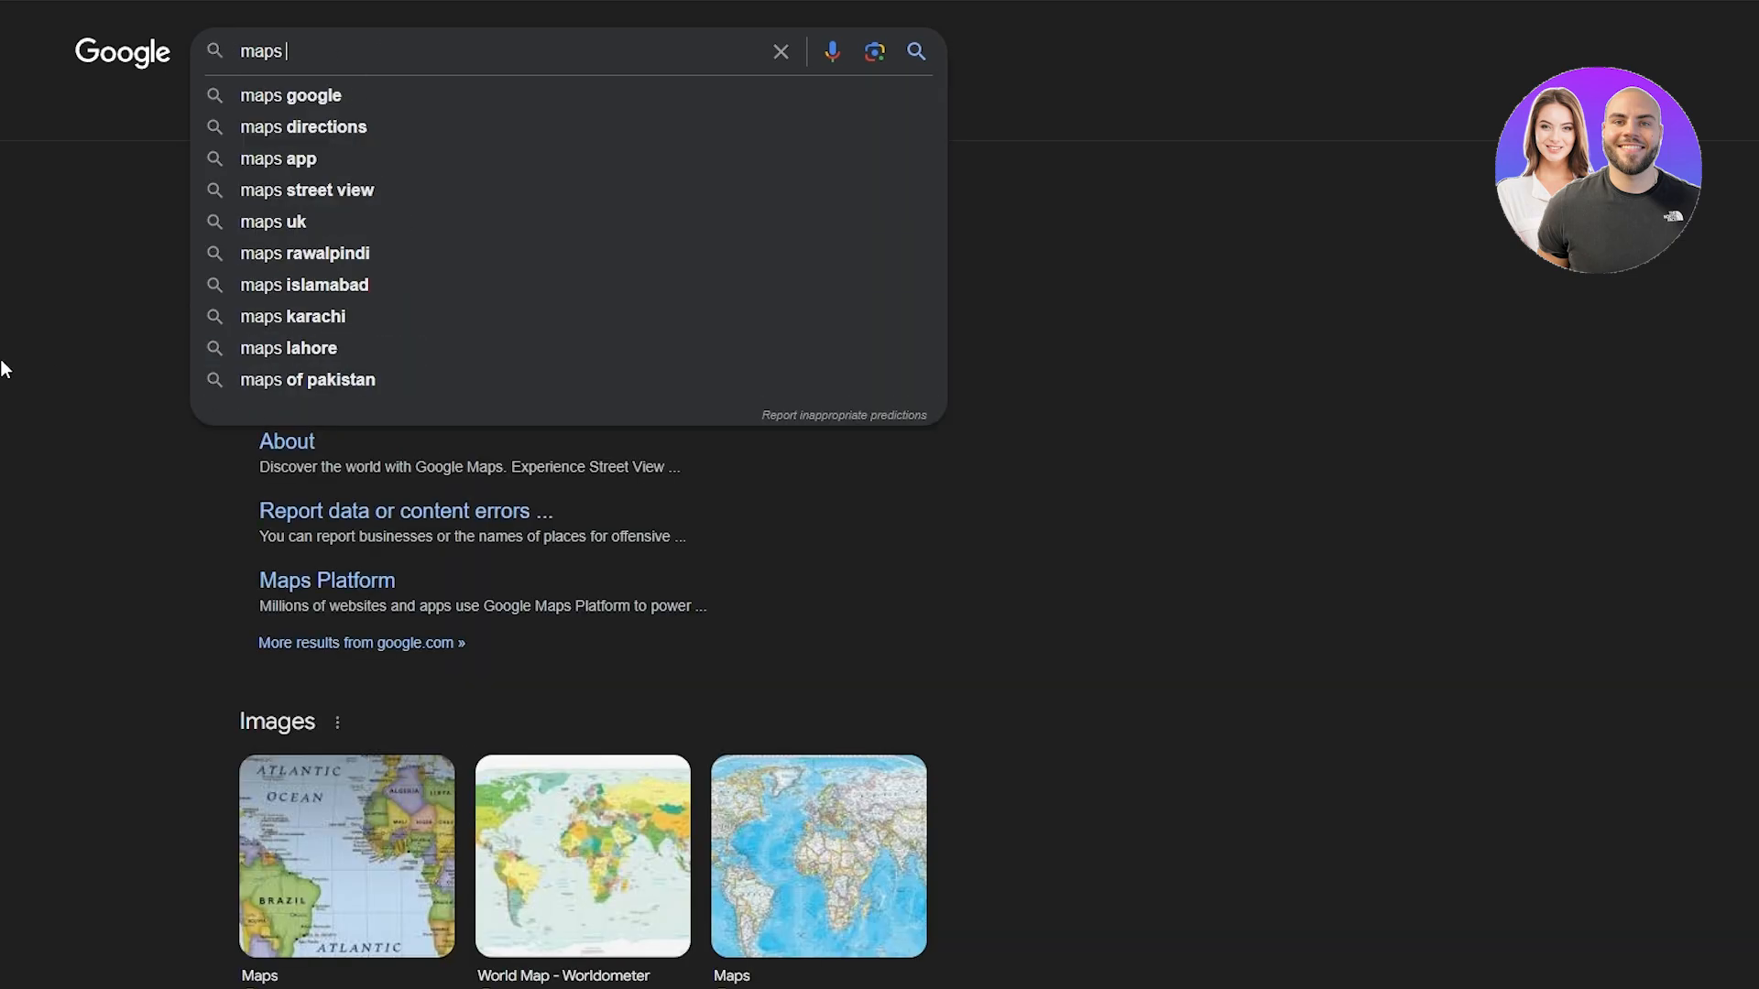
text(burger place new york locations)
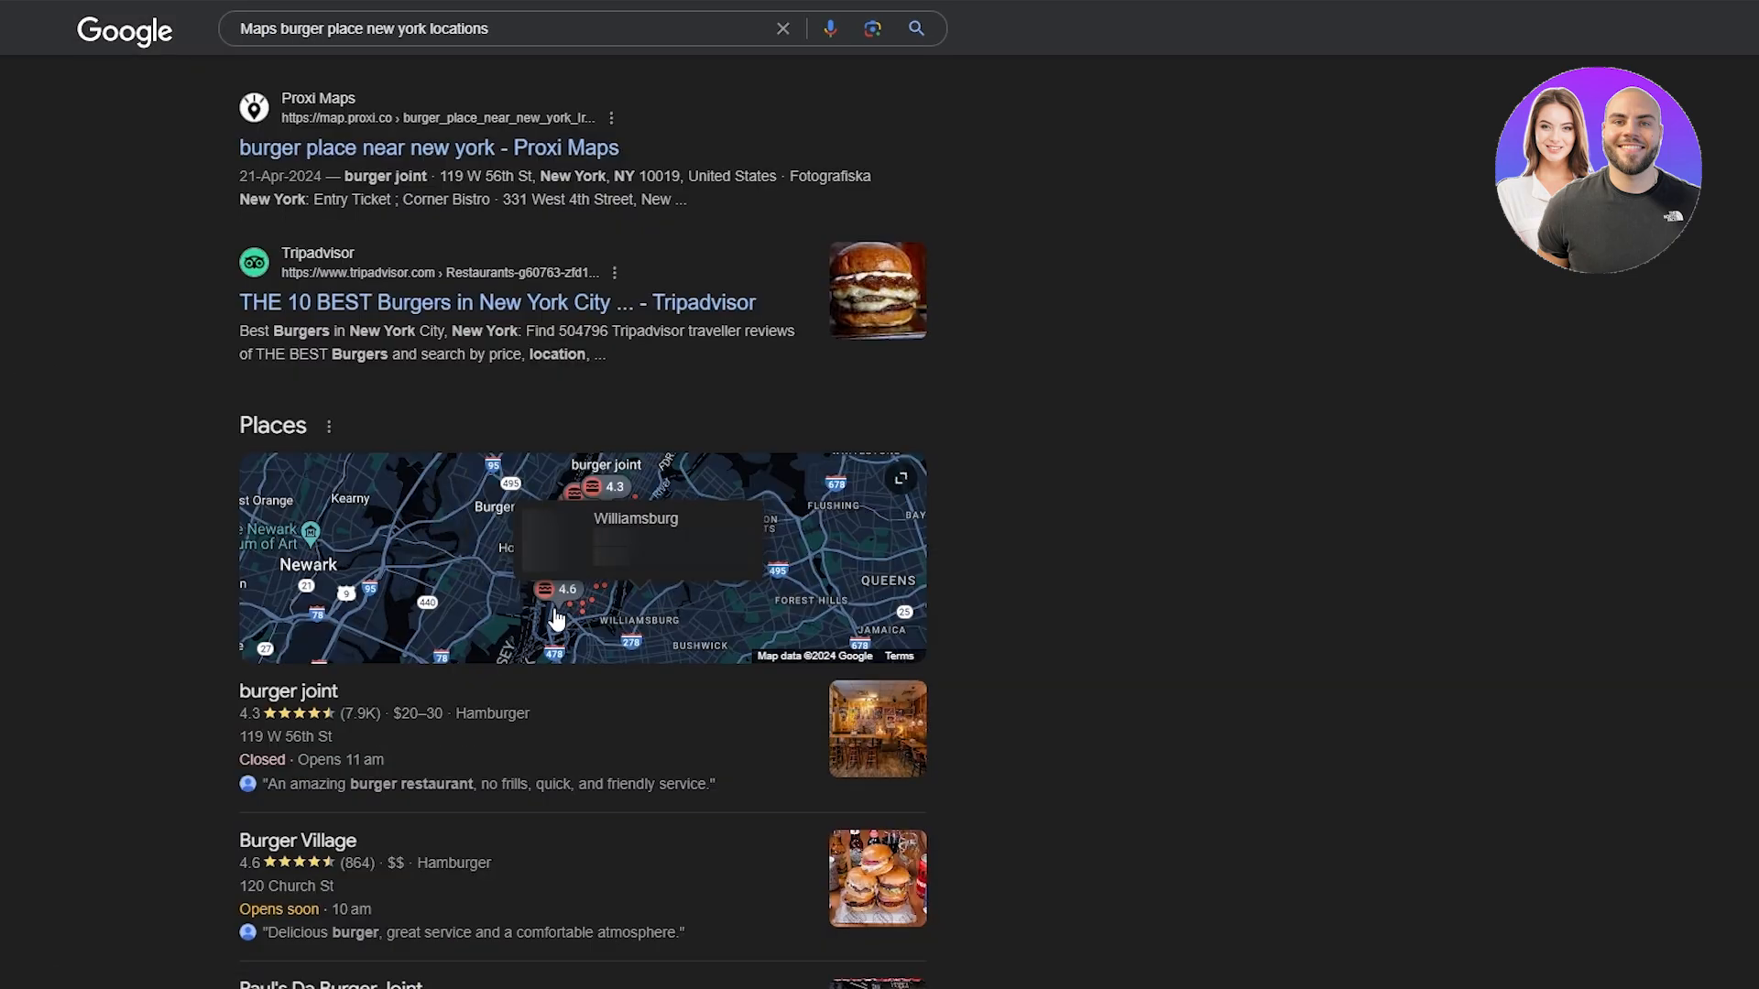
click(568, 599)
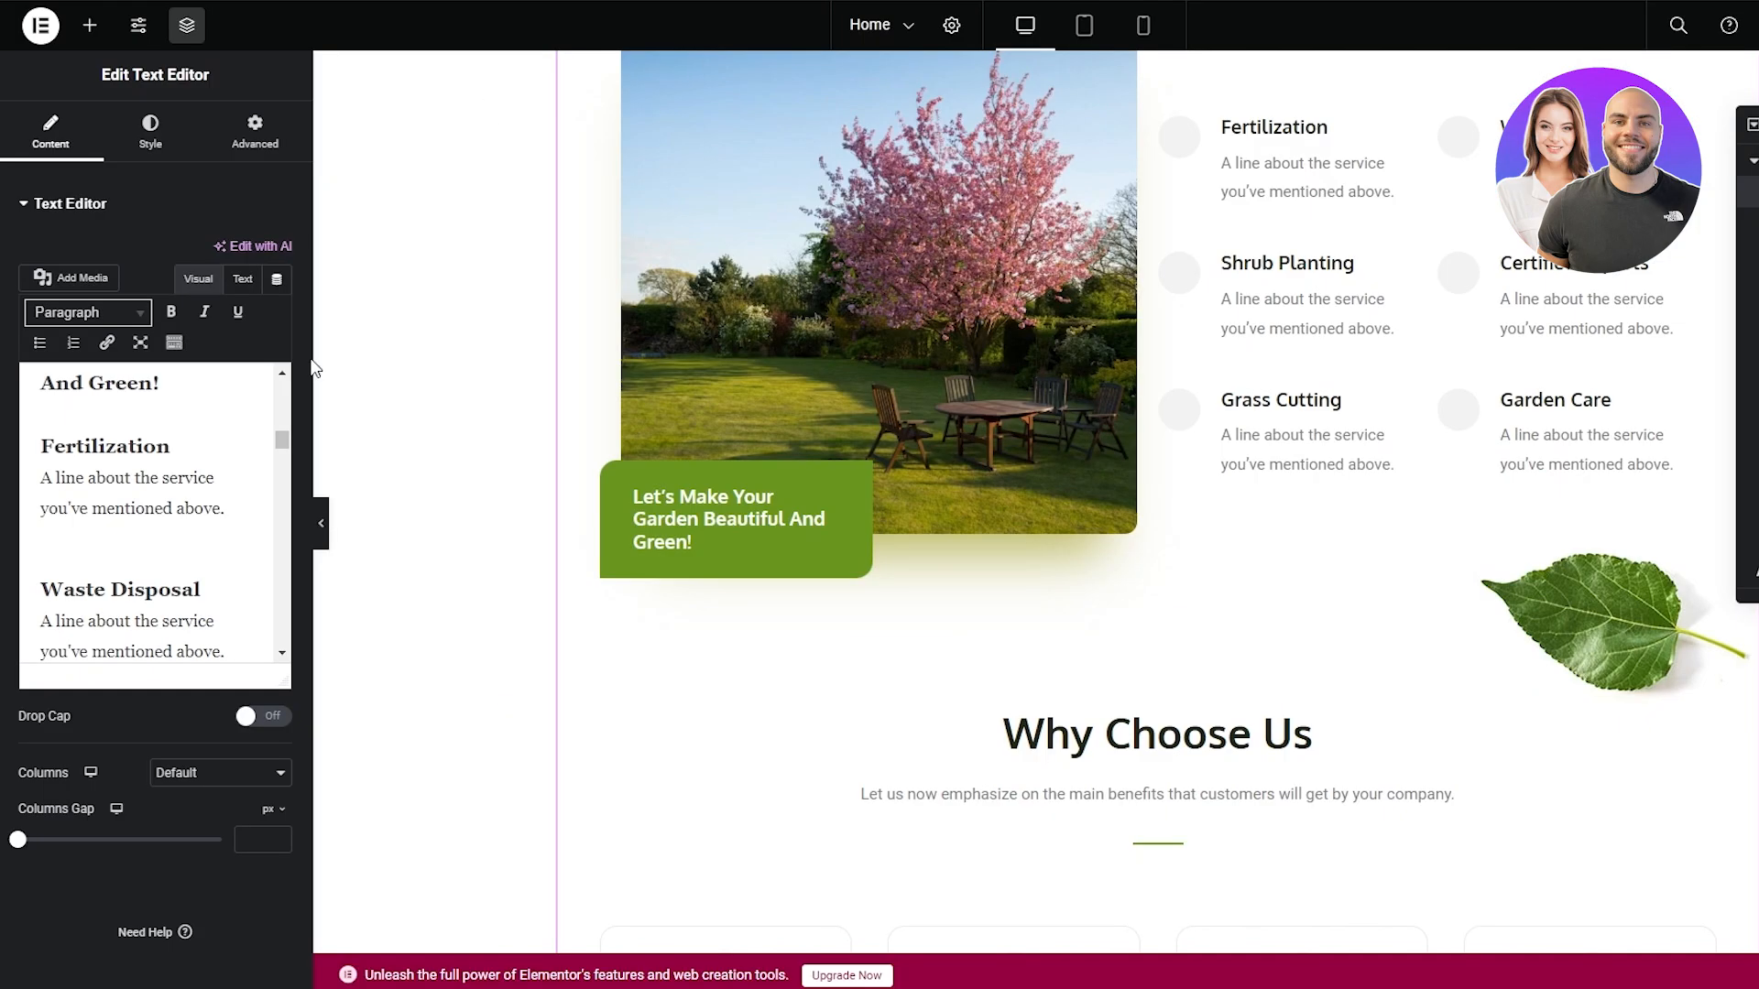
Link the word "service" in the Fertilization paragraph to the copied Google Maps address of the burger place
drag(95, 477, 182, 475)
double_click(182, 473)
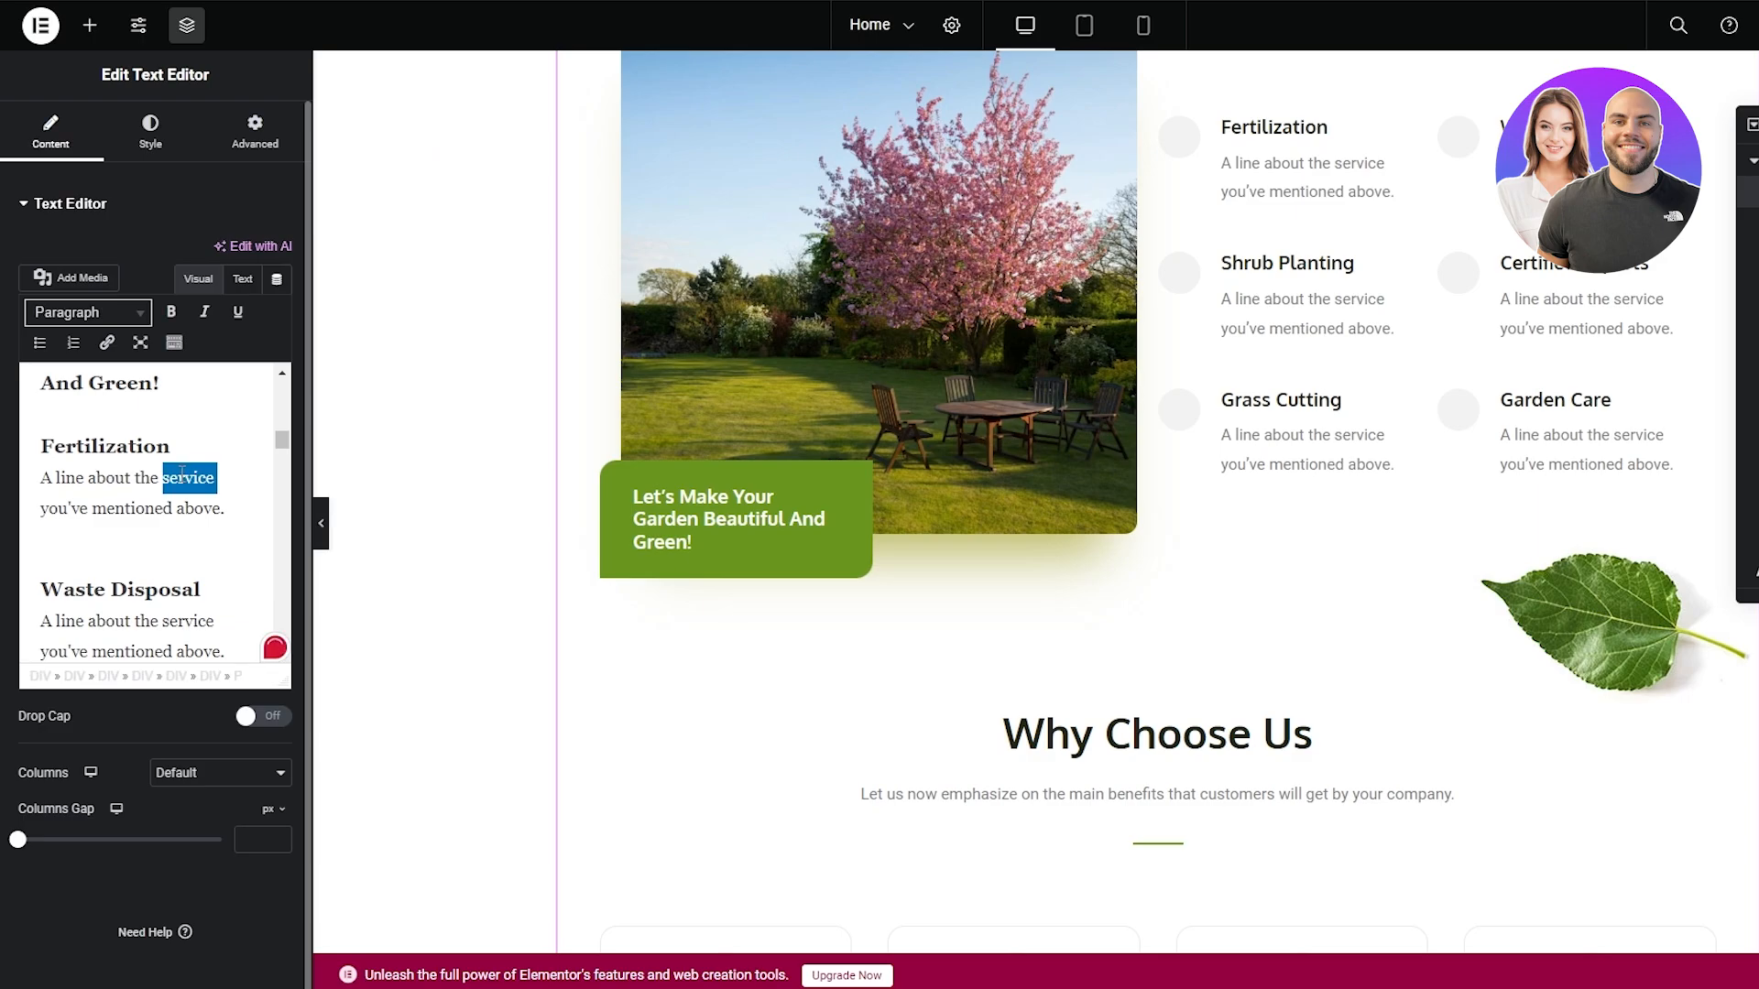
click(107, 348)
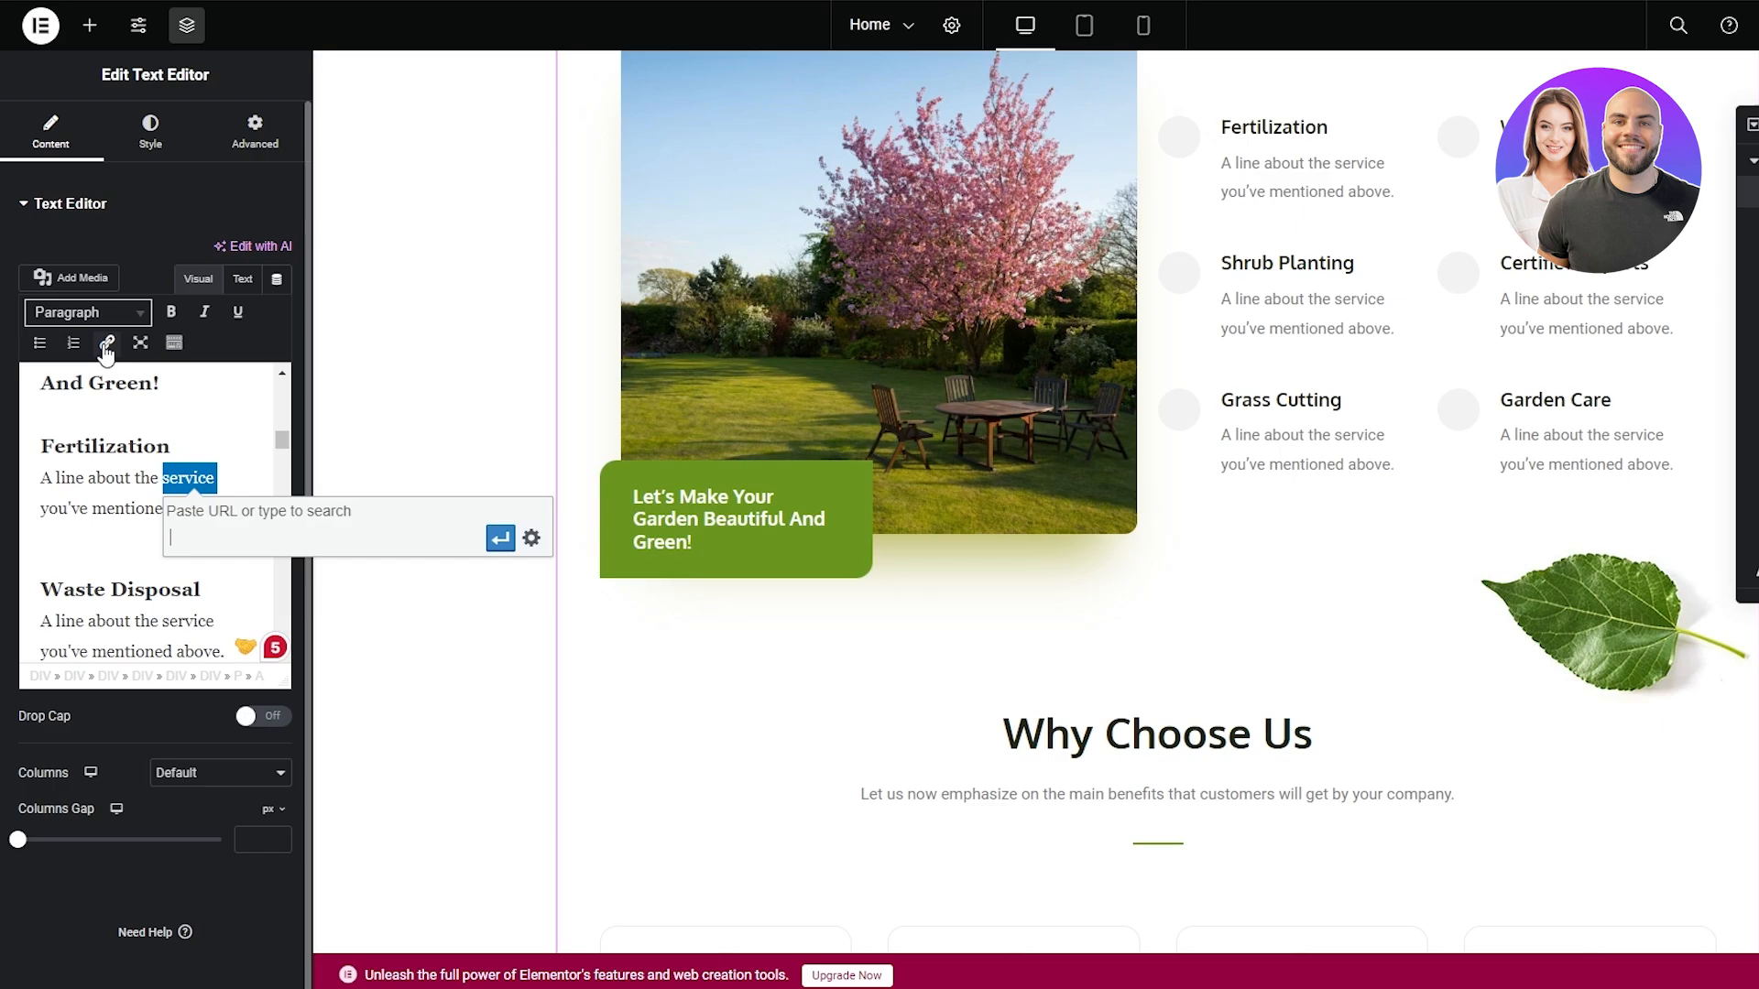
key(ctrl+v)
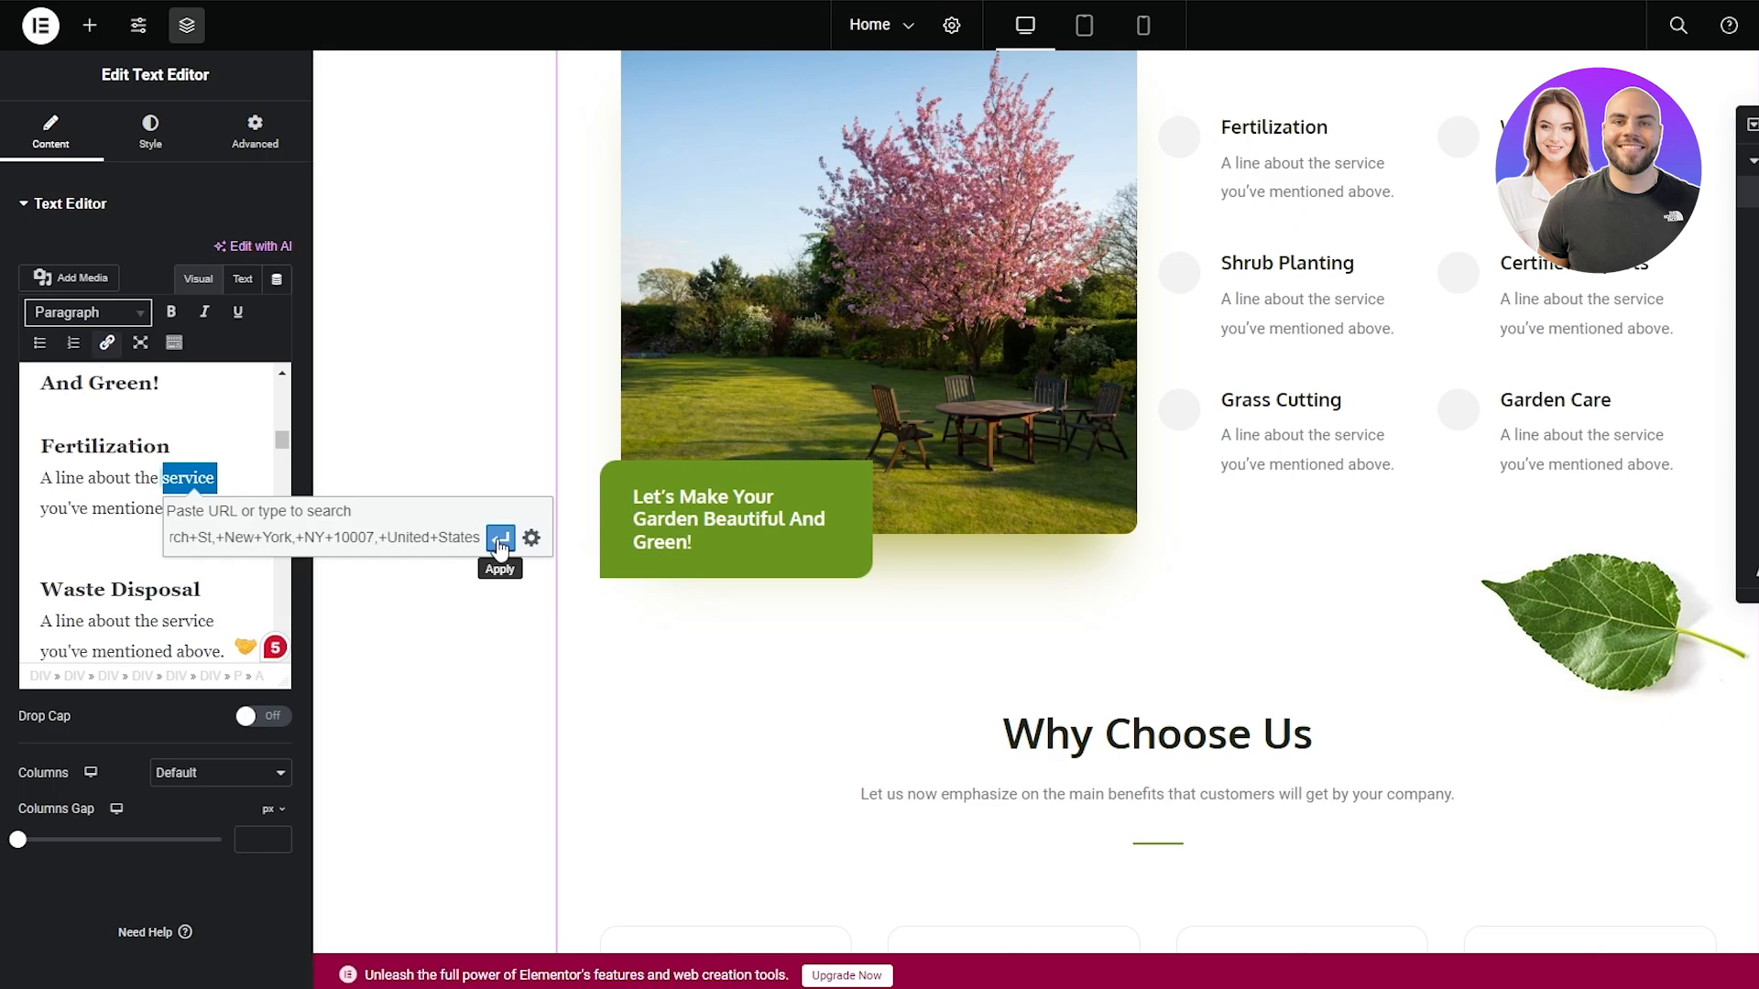
click(500, 539)
scroll(545, 606, up, 1)
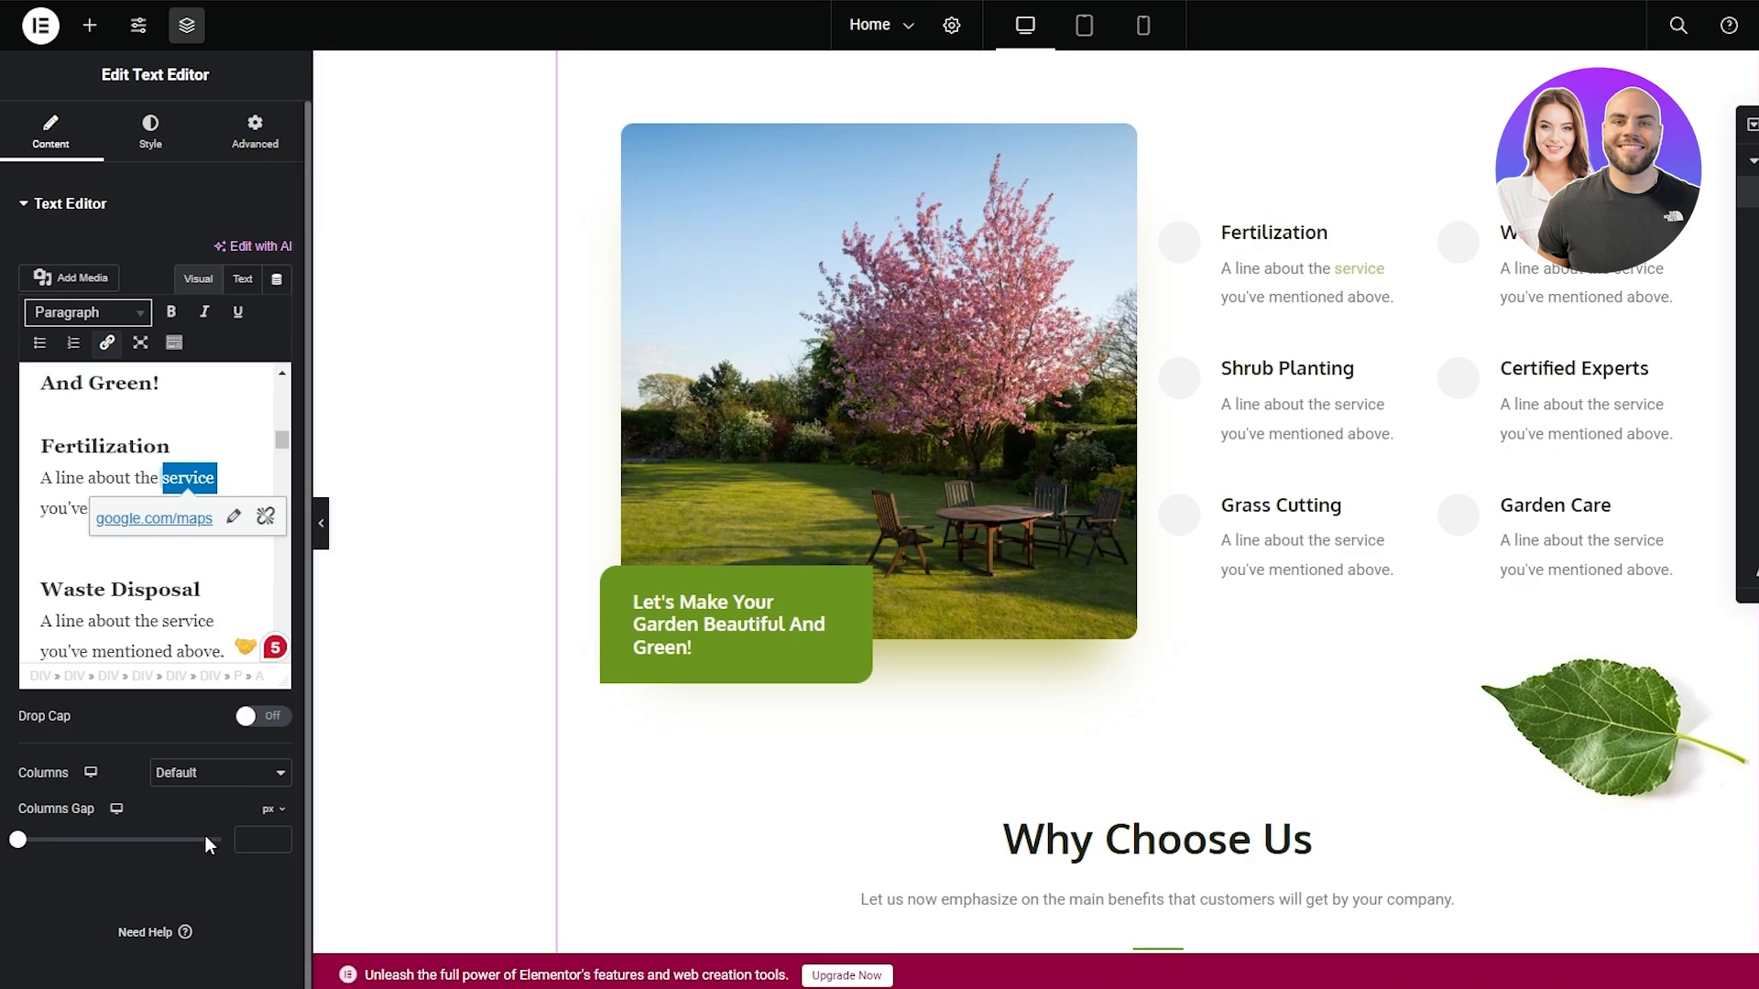
Return to the Home page's SEO checks and review the Additional items after adding the map link
click(377, 91)
scroll(266, 838, down, 5)
scroll(265, 838, down, 10)
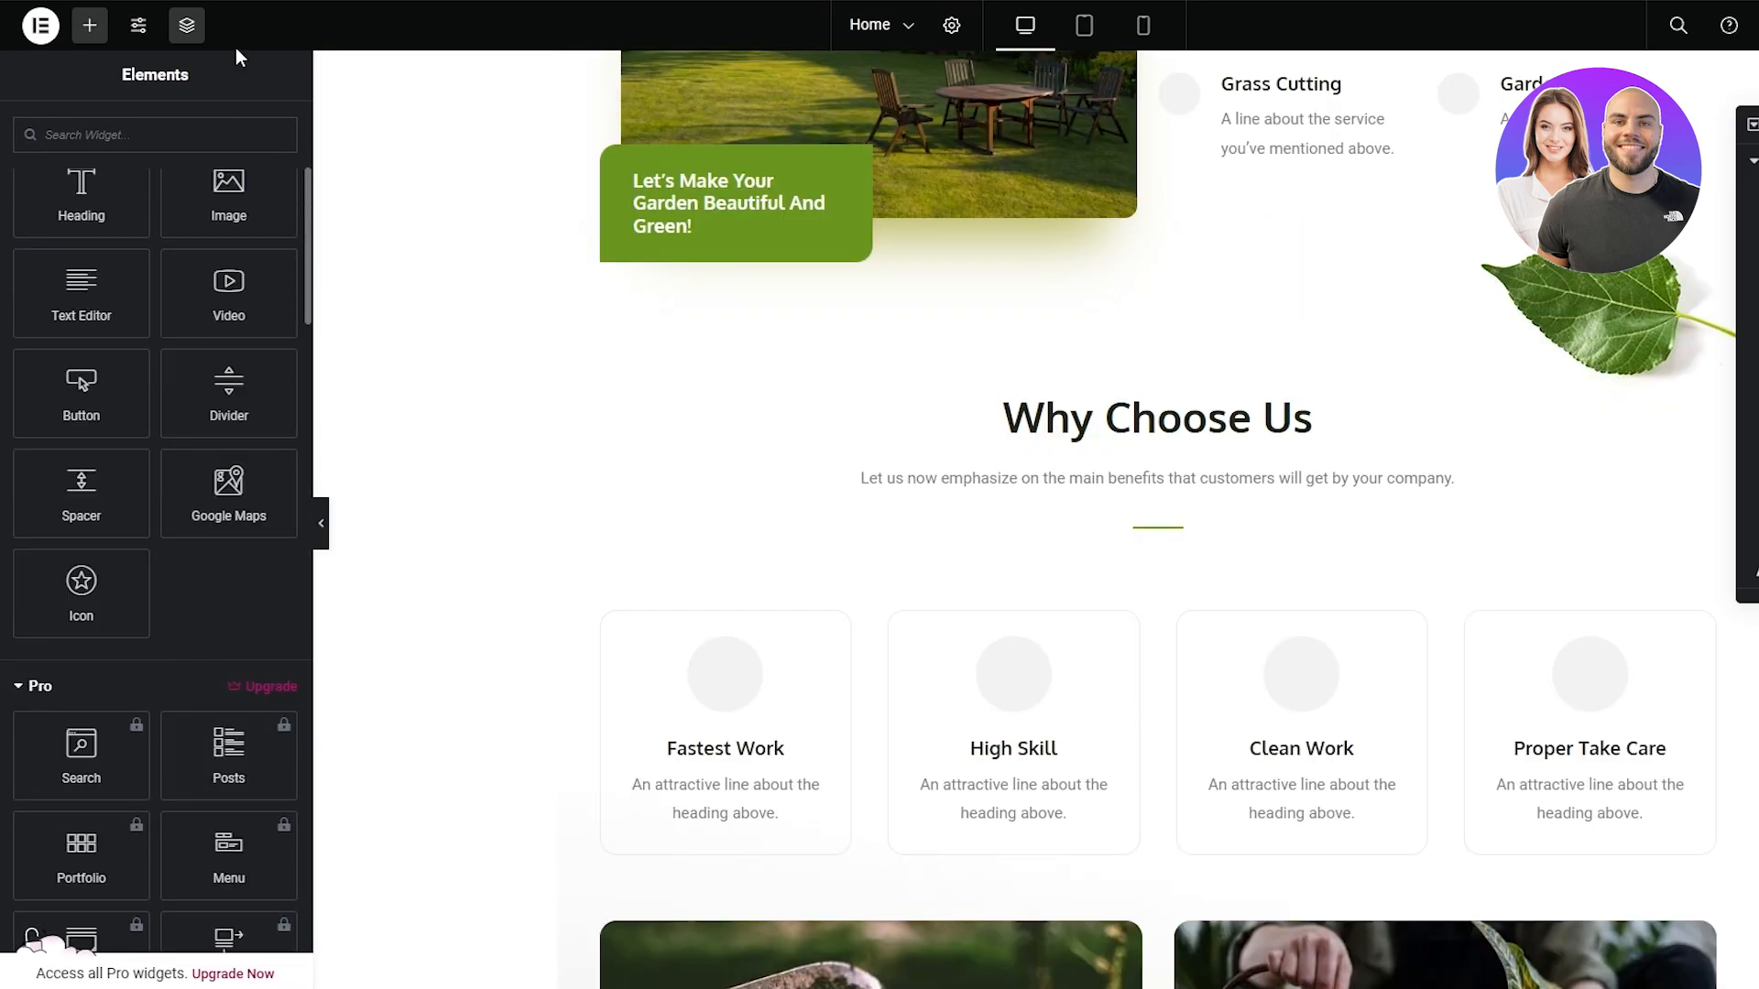
click(267, 118)
scroll(165, 659, down, 2)
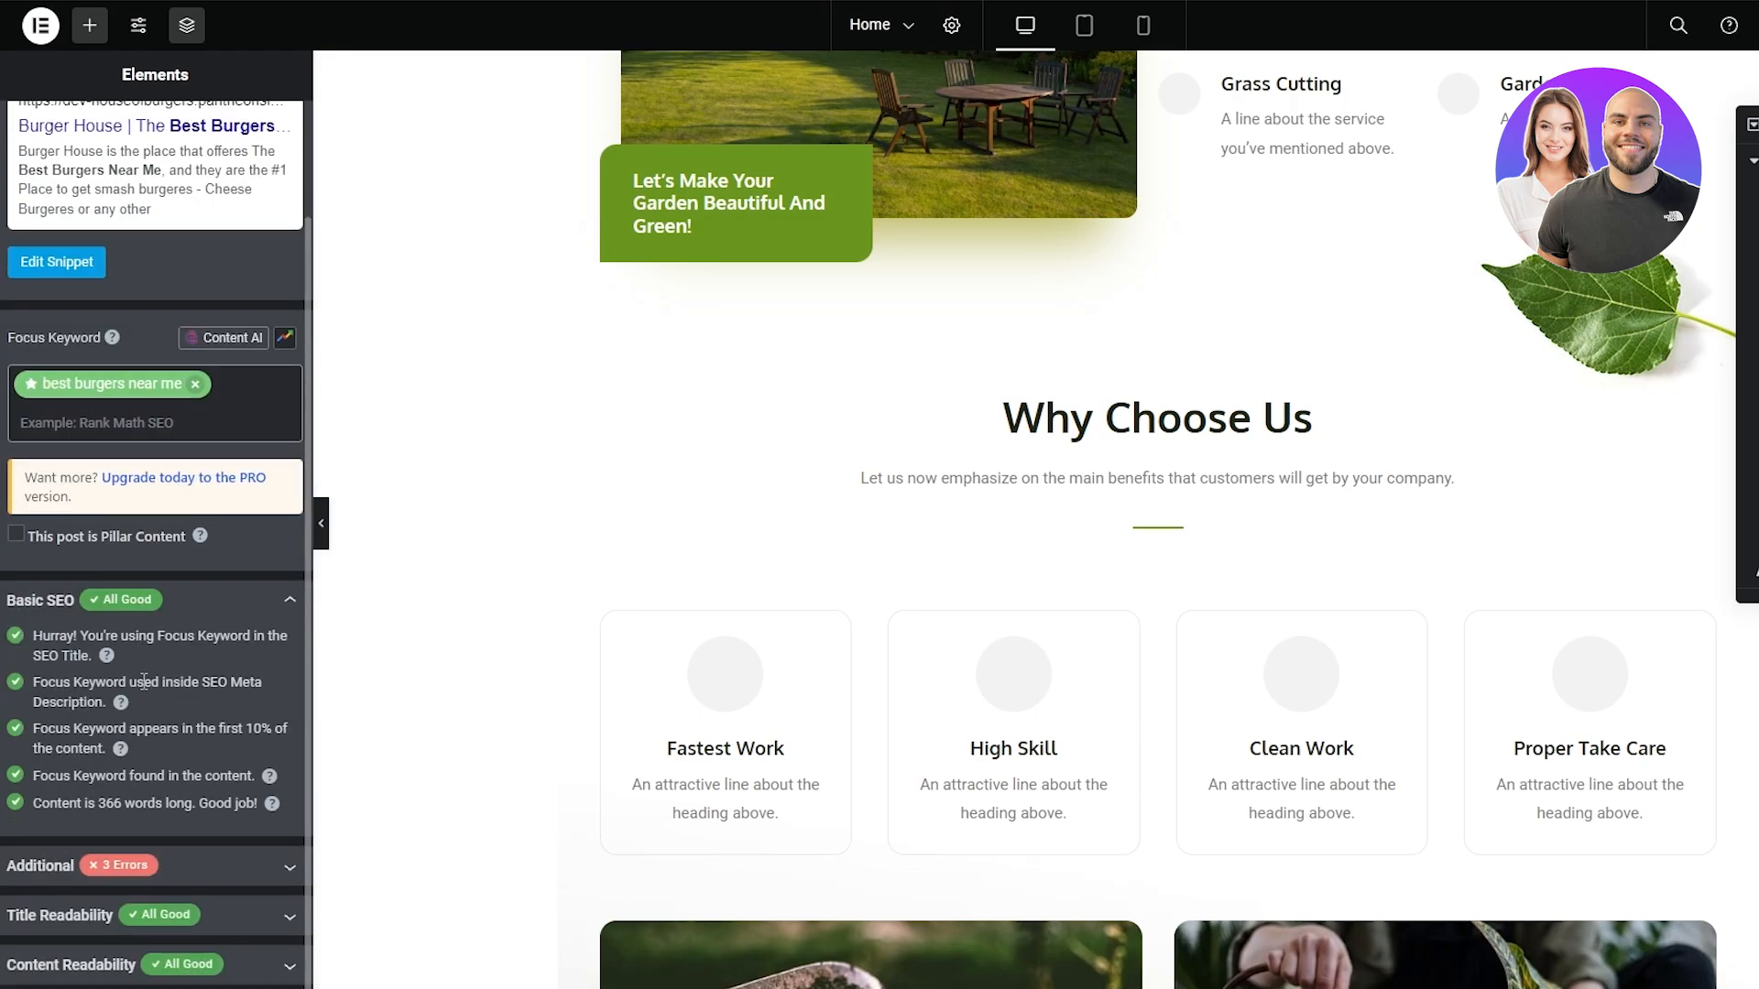
click(70, 848)
scroll(55, 852, down, 3)
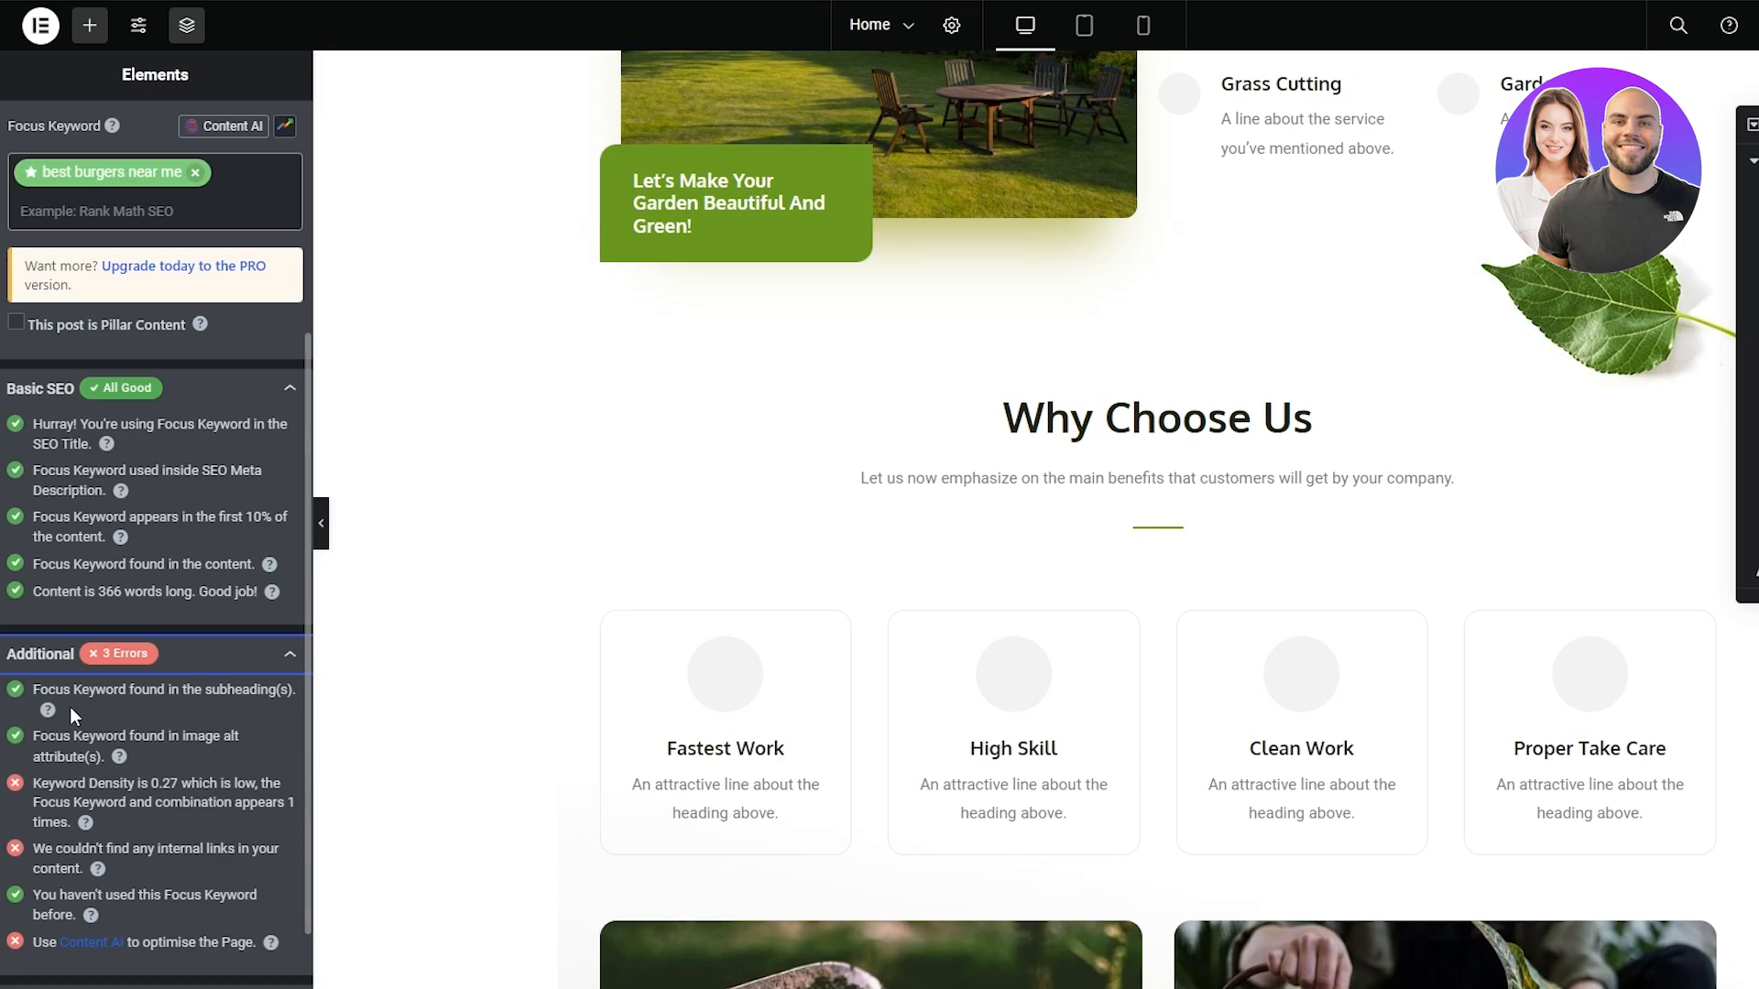
Examine the Home page's overall SEO score and internal links check, and look back over the page up to the hero
scroll(101, 848, up, 5)
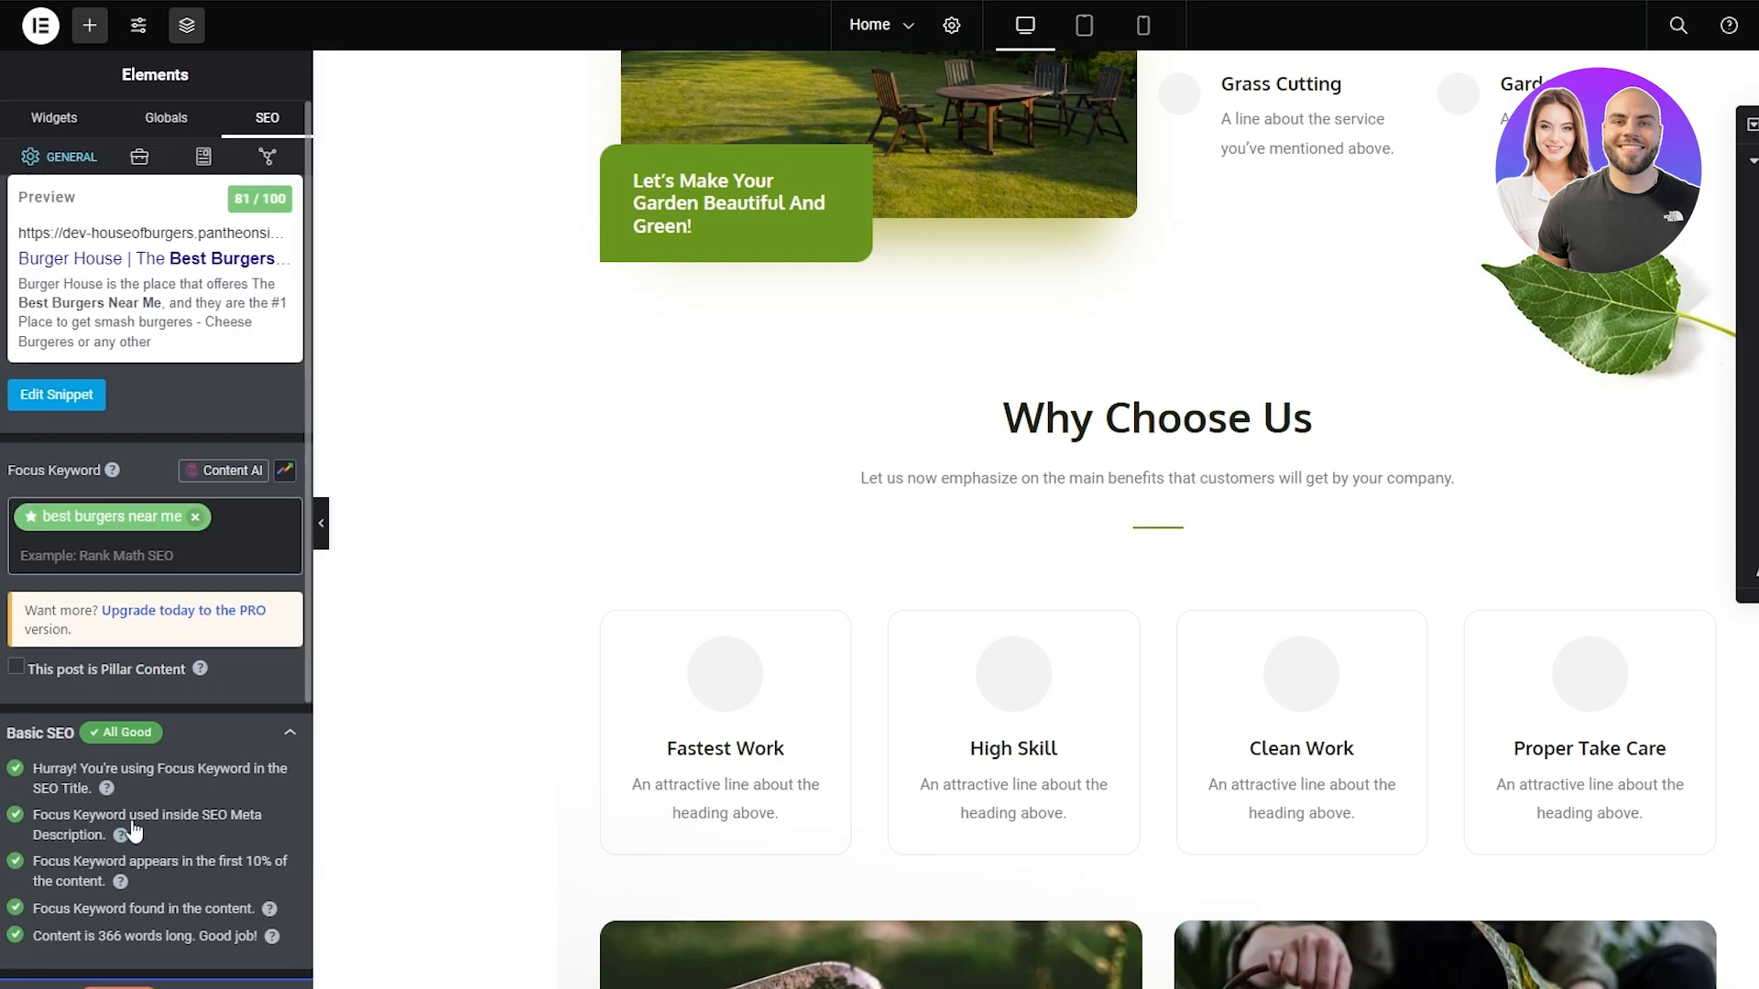
double_click(242, 198)
drag(253, 198, 284, 195)
scroll(185, 676, down, 6)
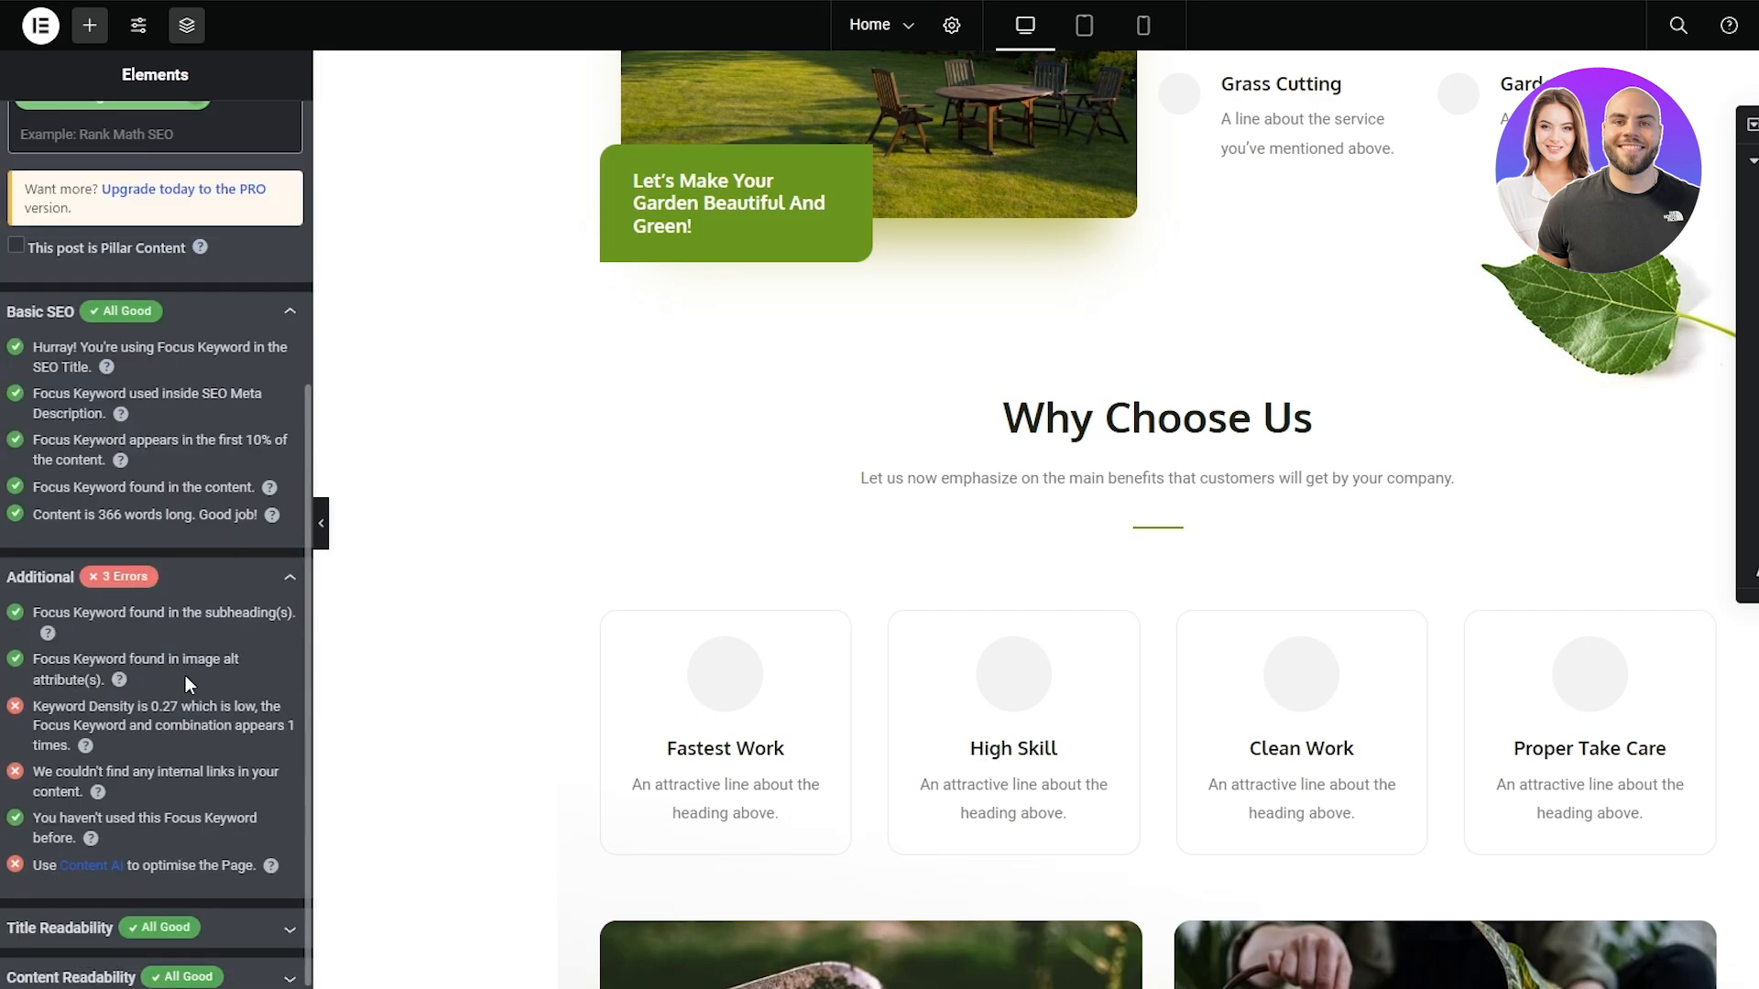
drag(221, 772, 57, 772)
click(64, 779)
scroll(520, 678, up, 4)
scroll(524, 686, up, 10)
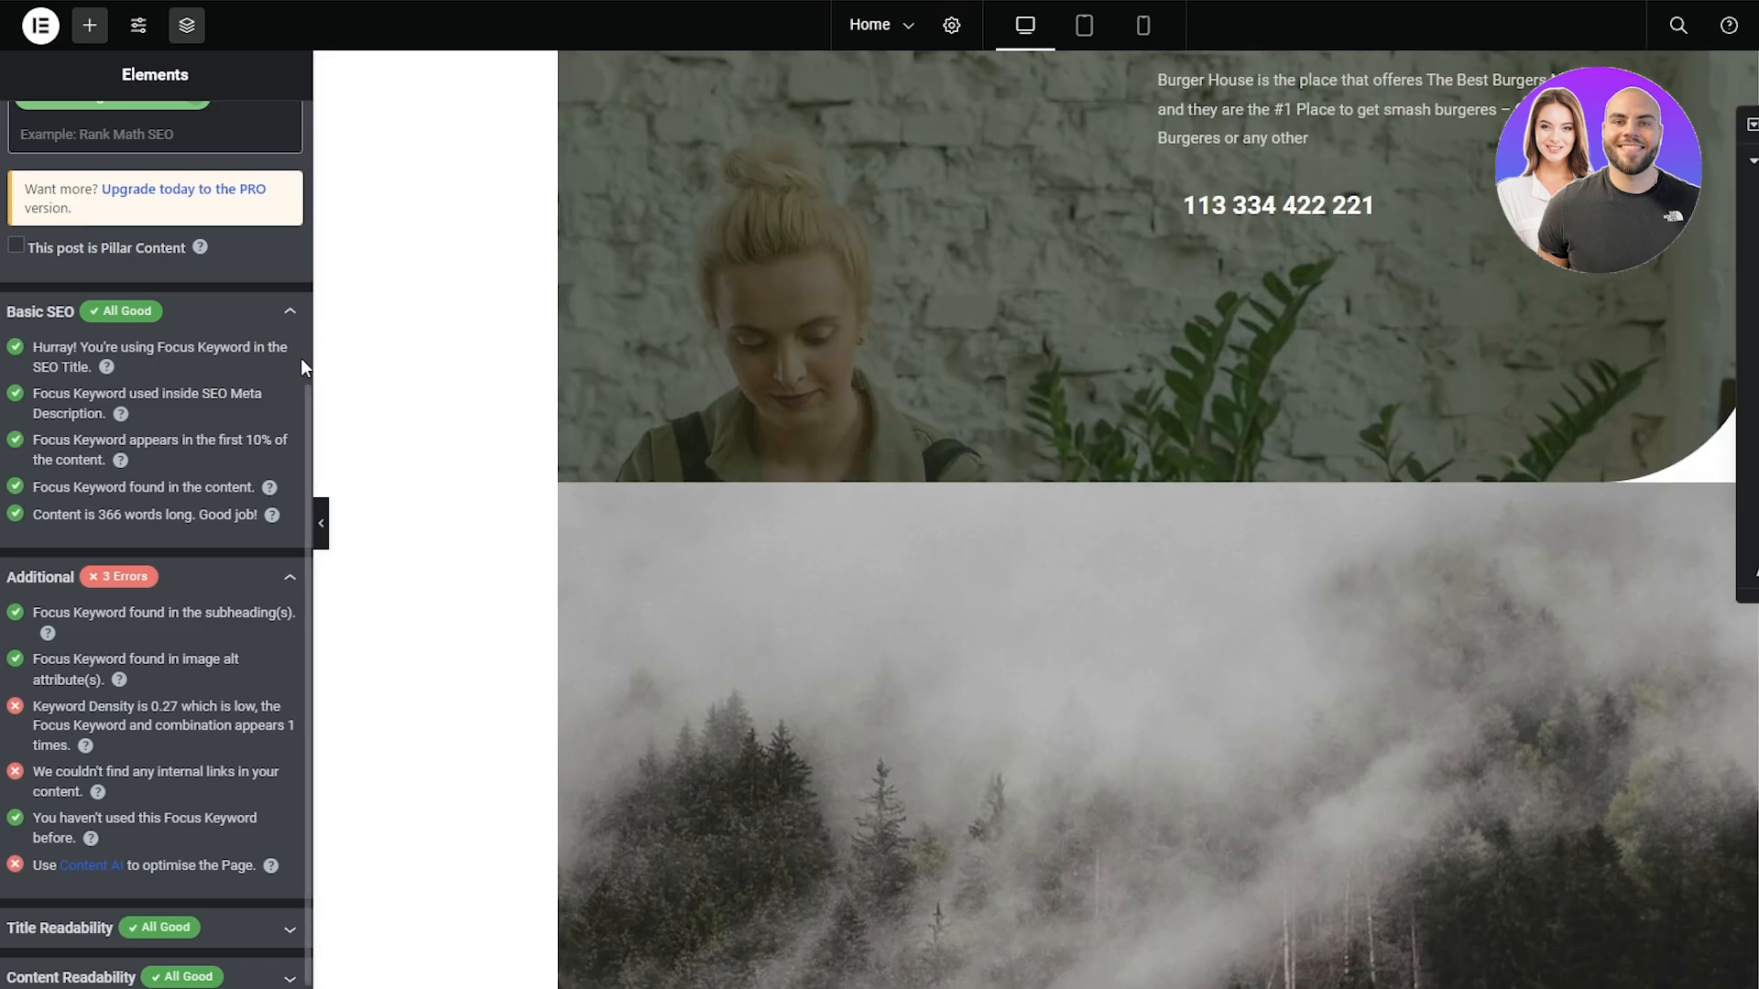
scroll(301, 359, up, 6)
scroll(724, 478, up, 6)
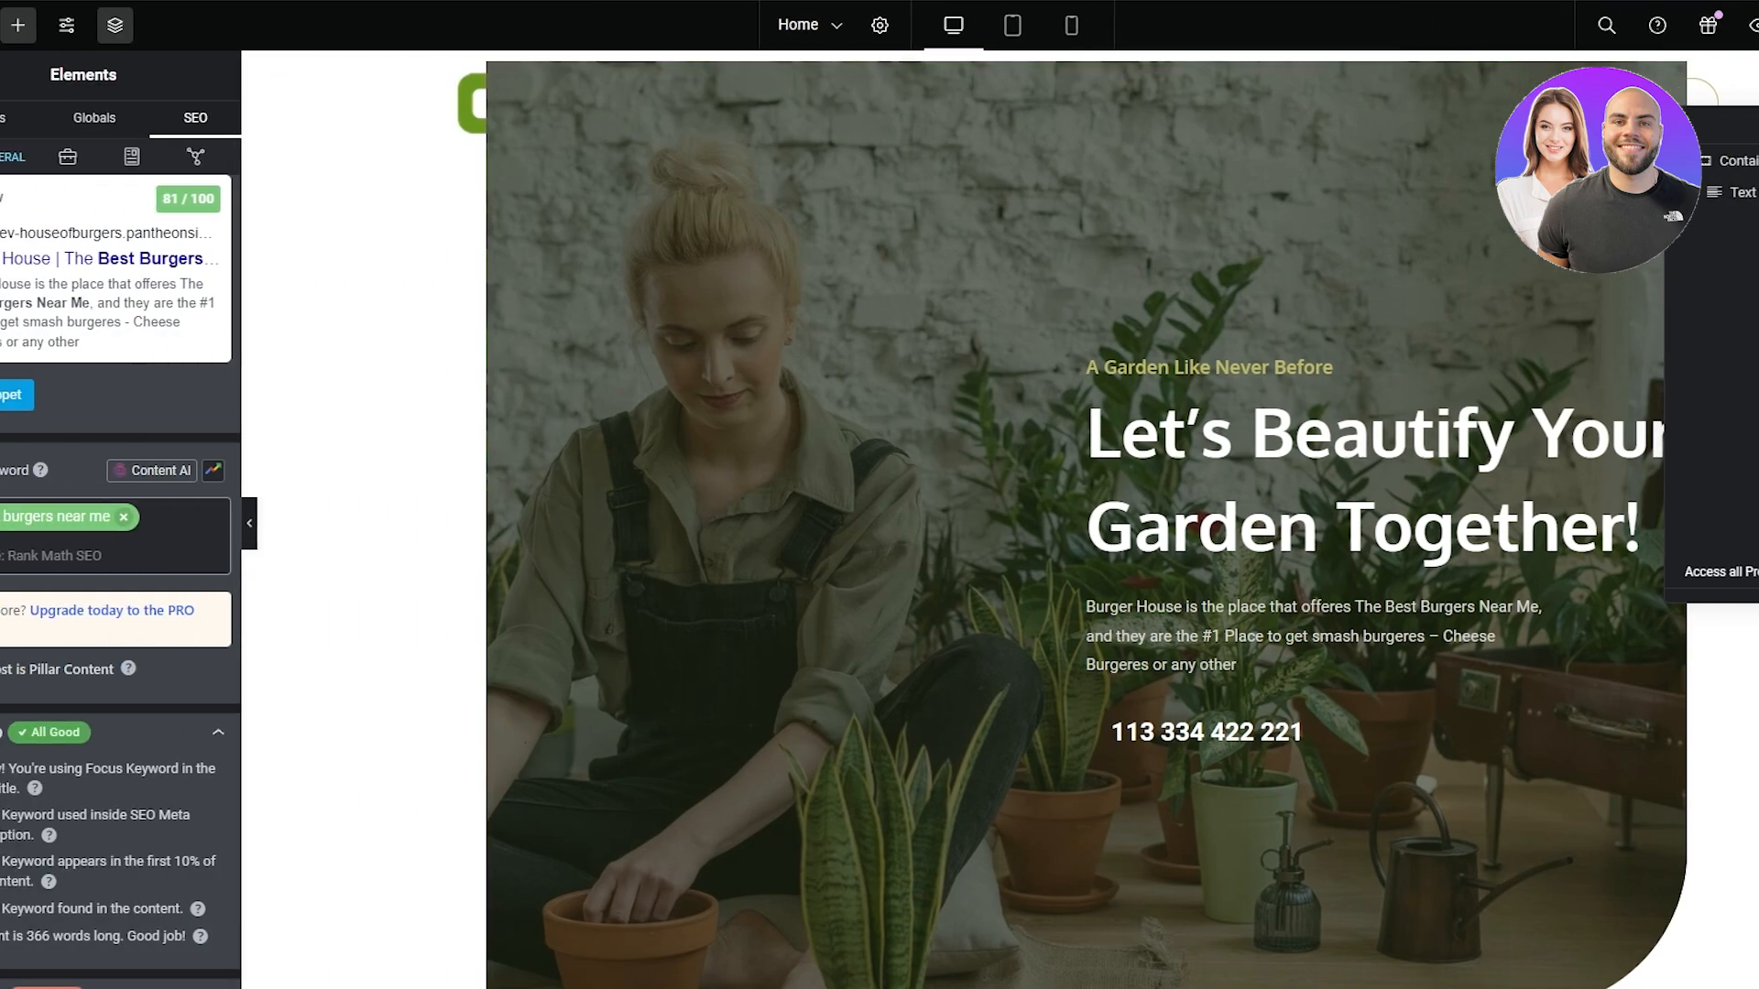
click(35, 25)
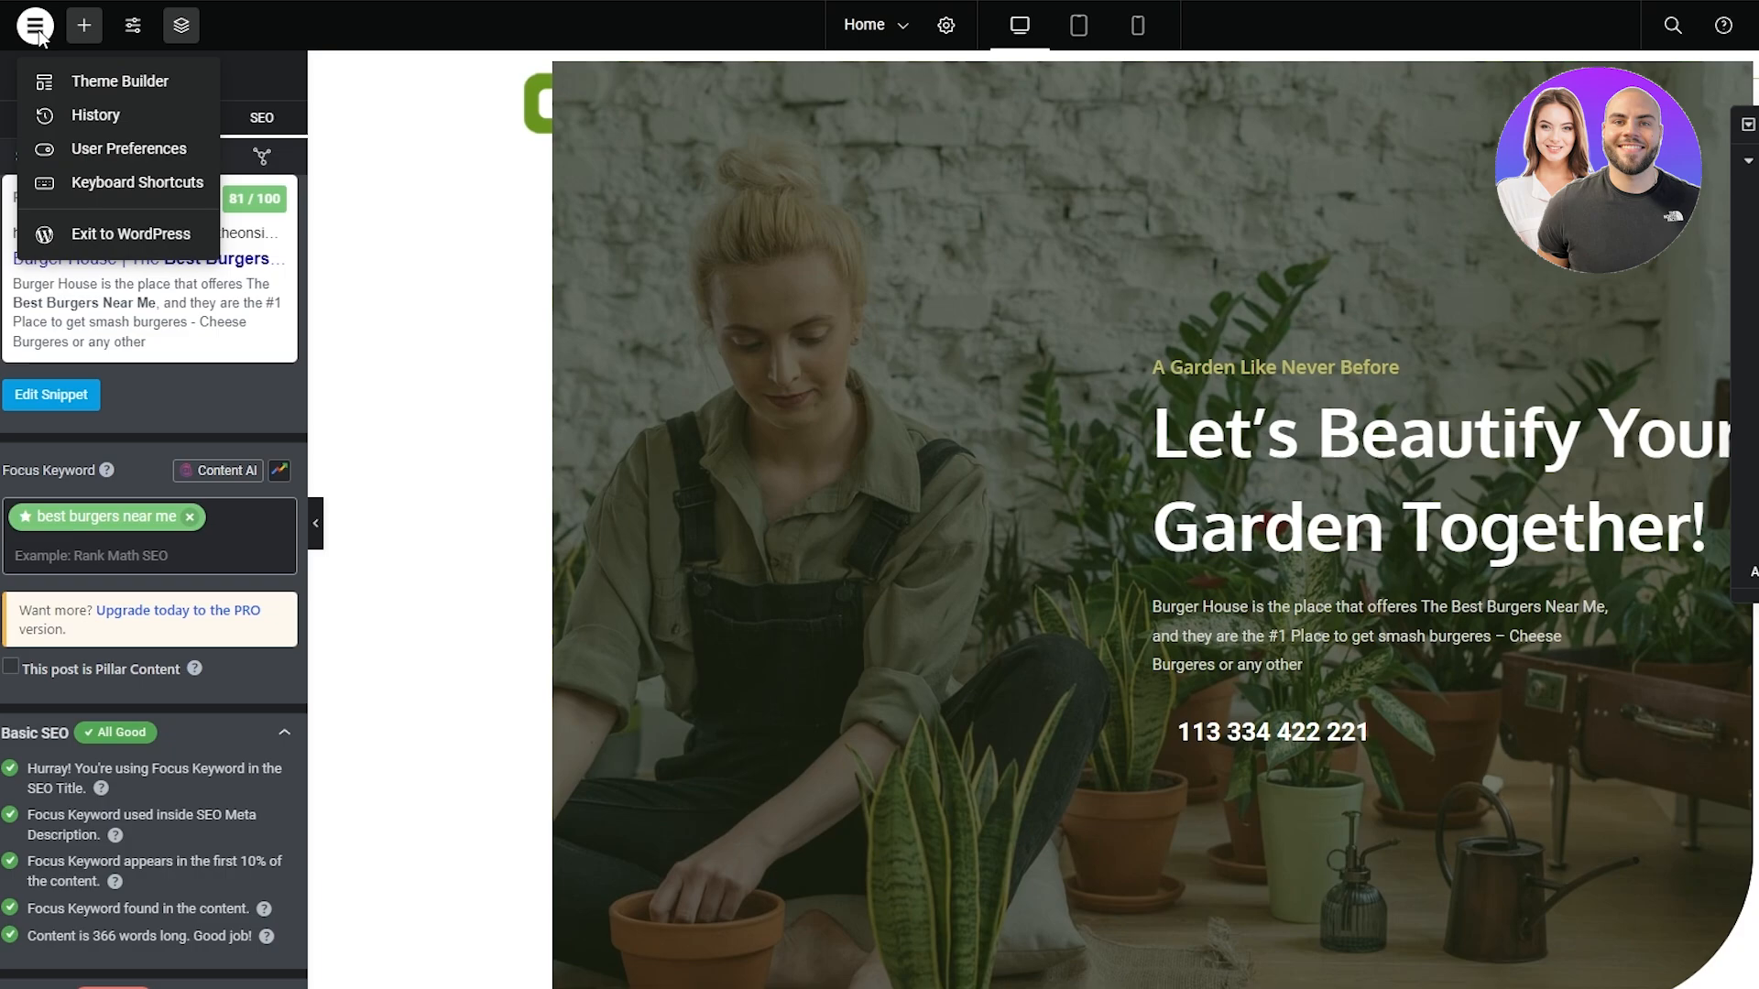
click(128, 258)
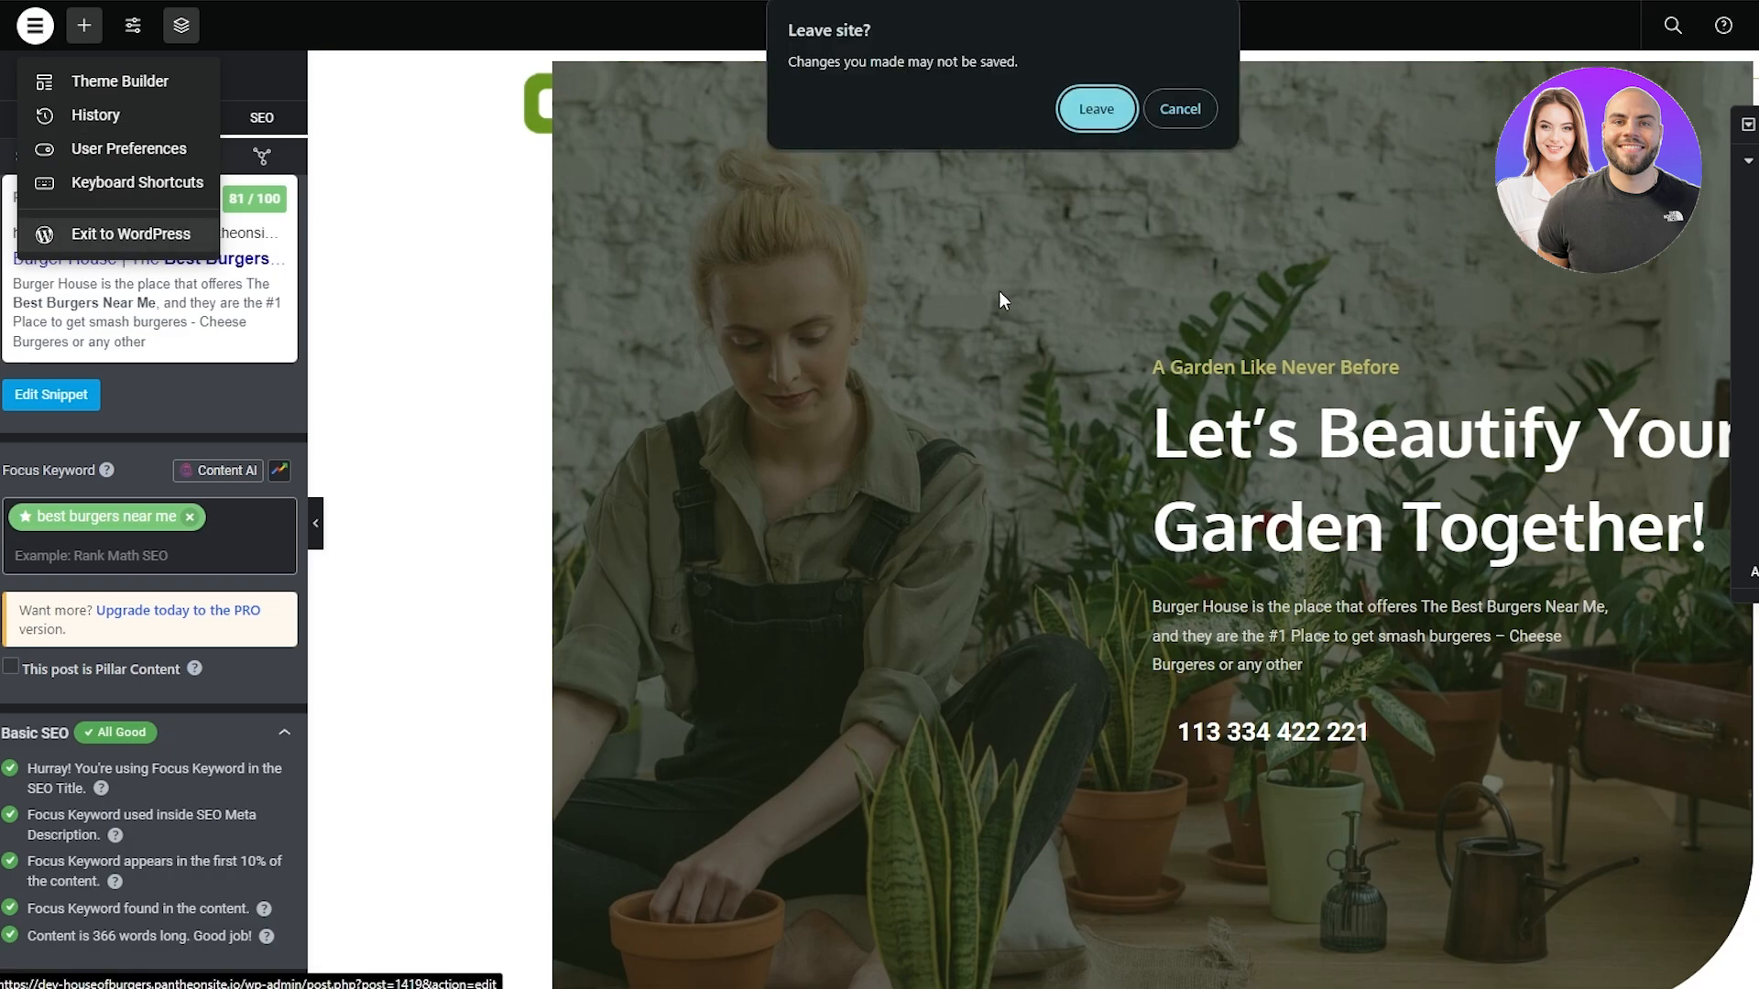
key(Escape)
click(64, 121)
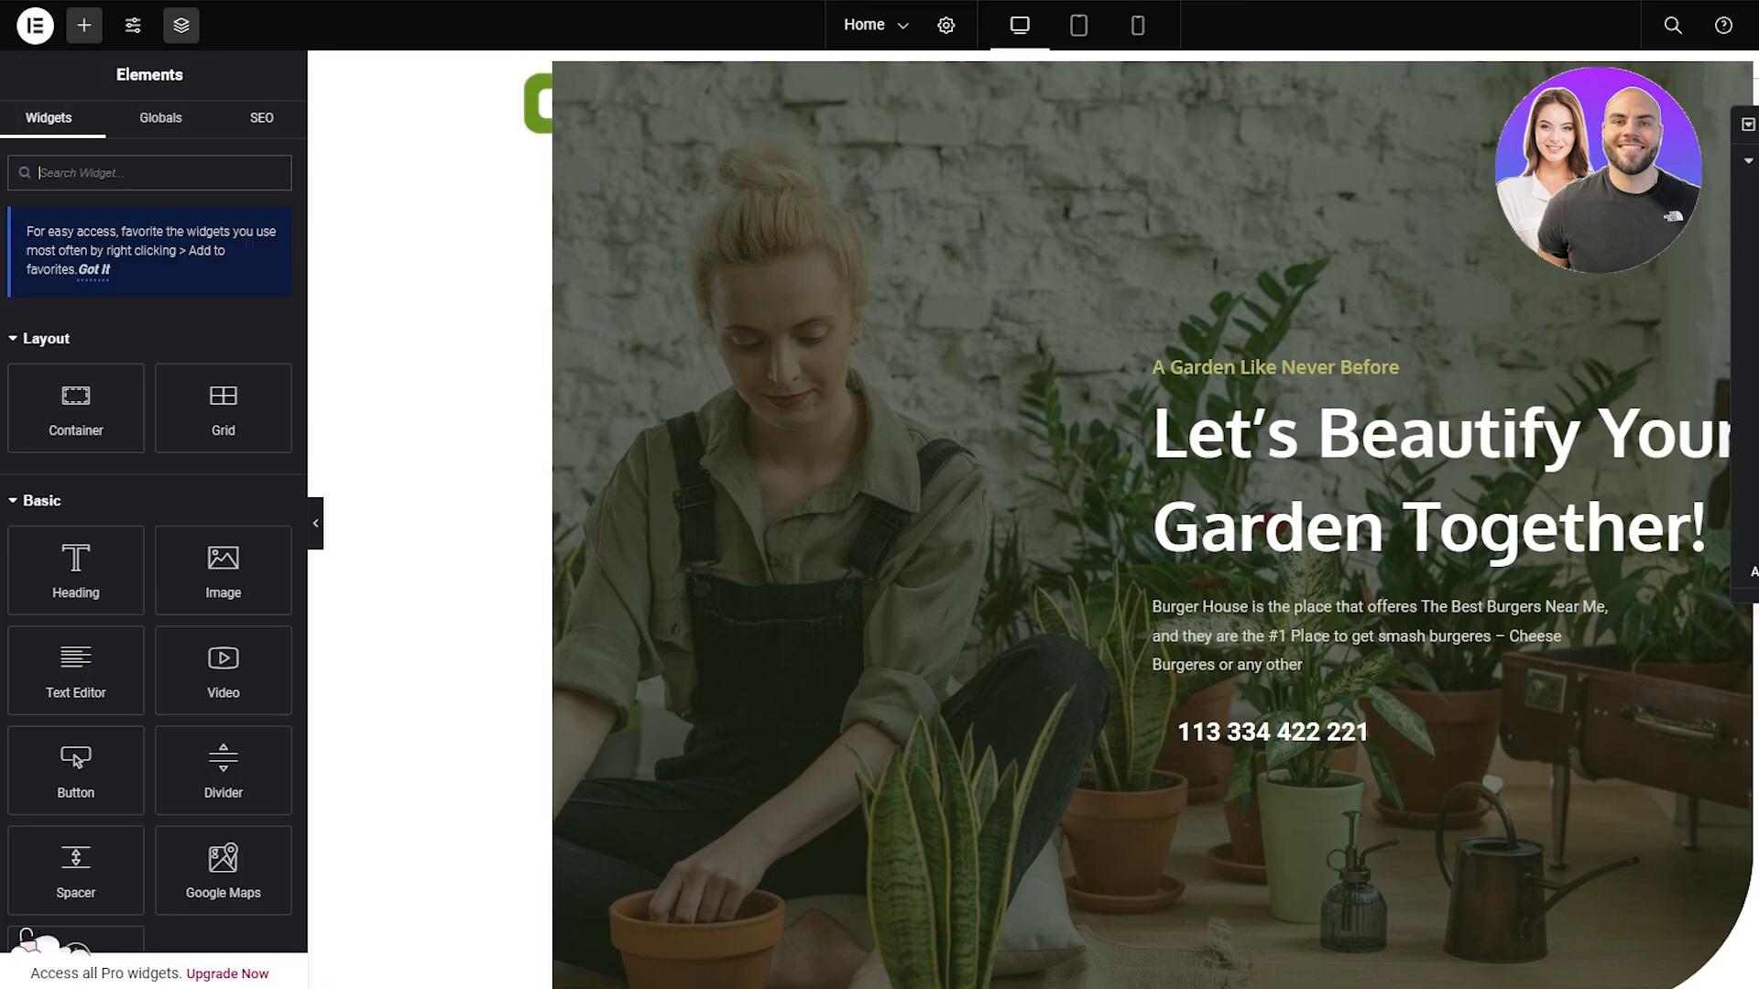
Save the Home page's changes and exit the page editor to the WordPress pages list
click(1757, 25)
click(35, 25)
click(138, 236)
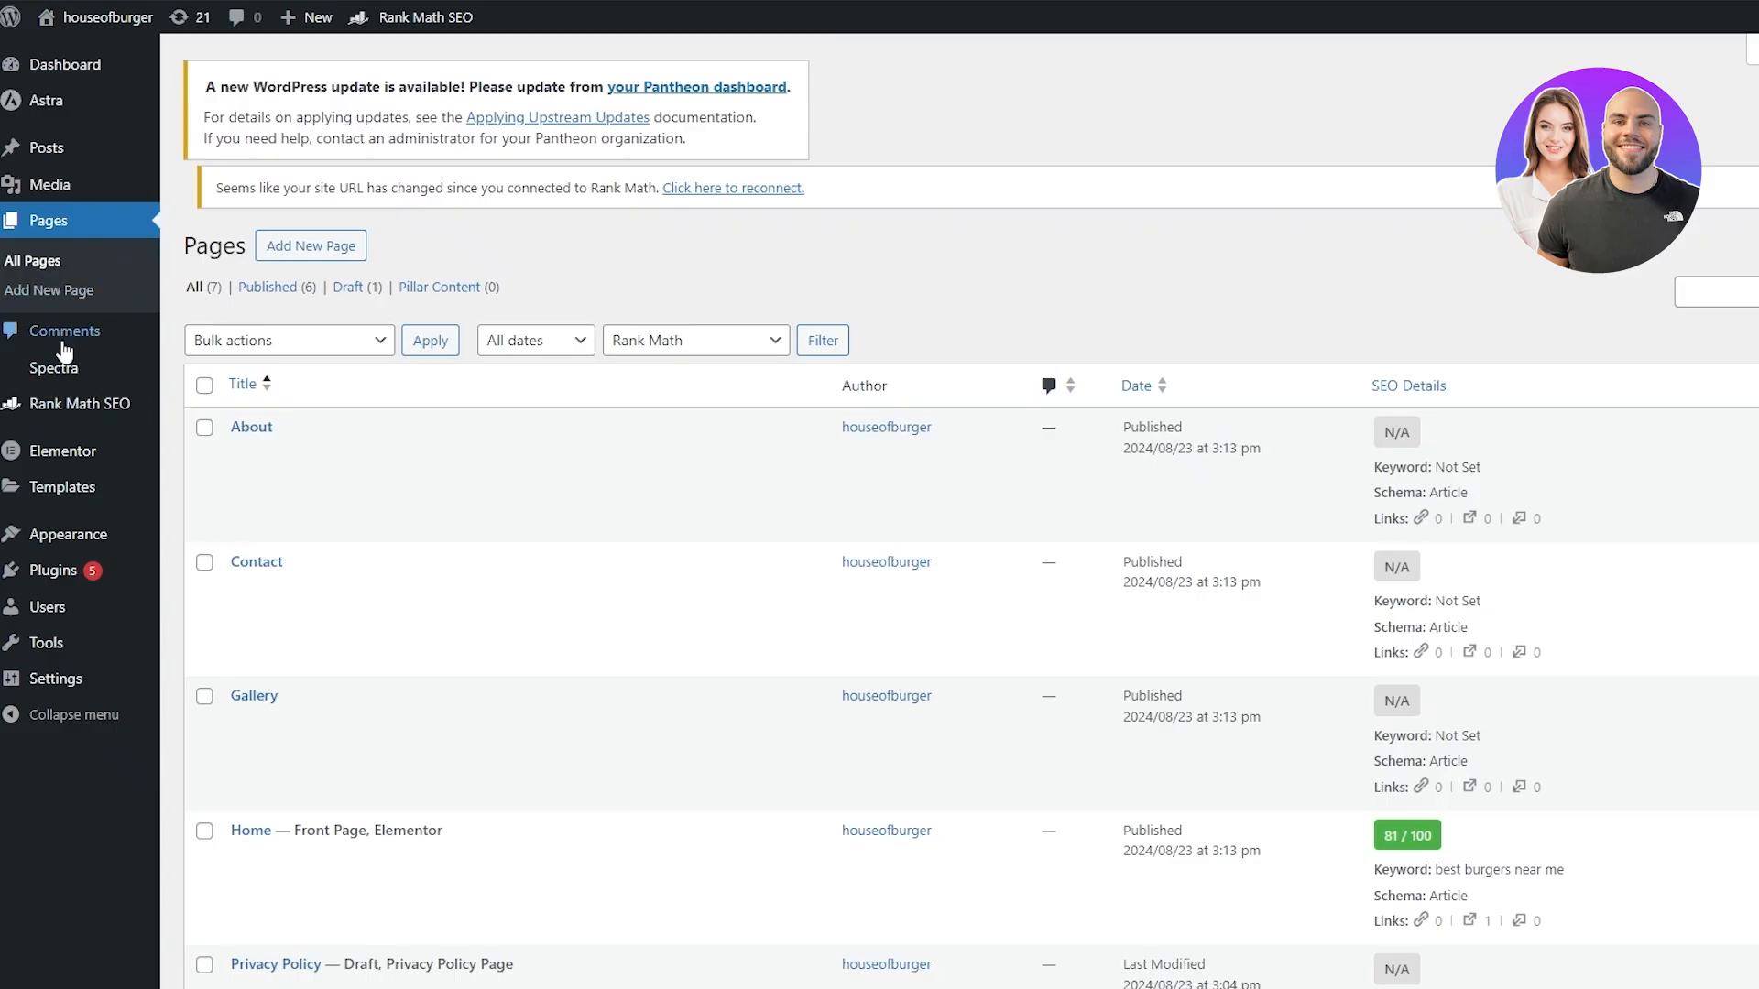
Go to the site's posts and open the "Hello world!" post for editing
click(50, 156)
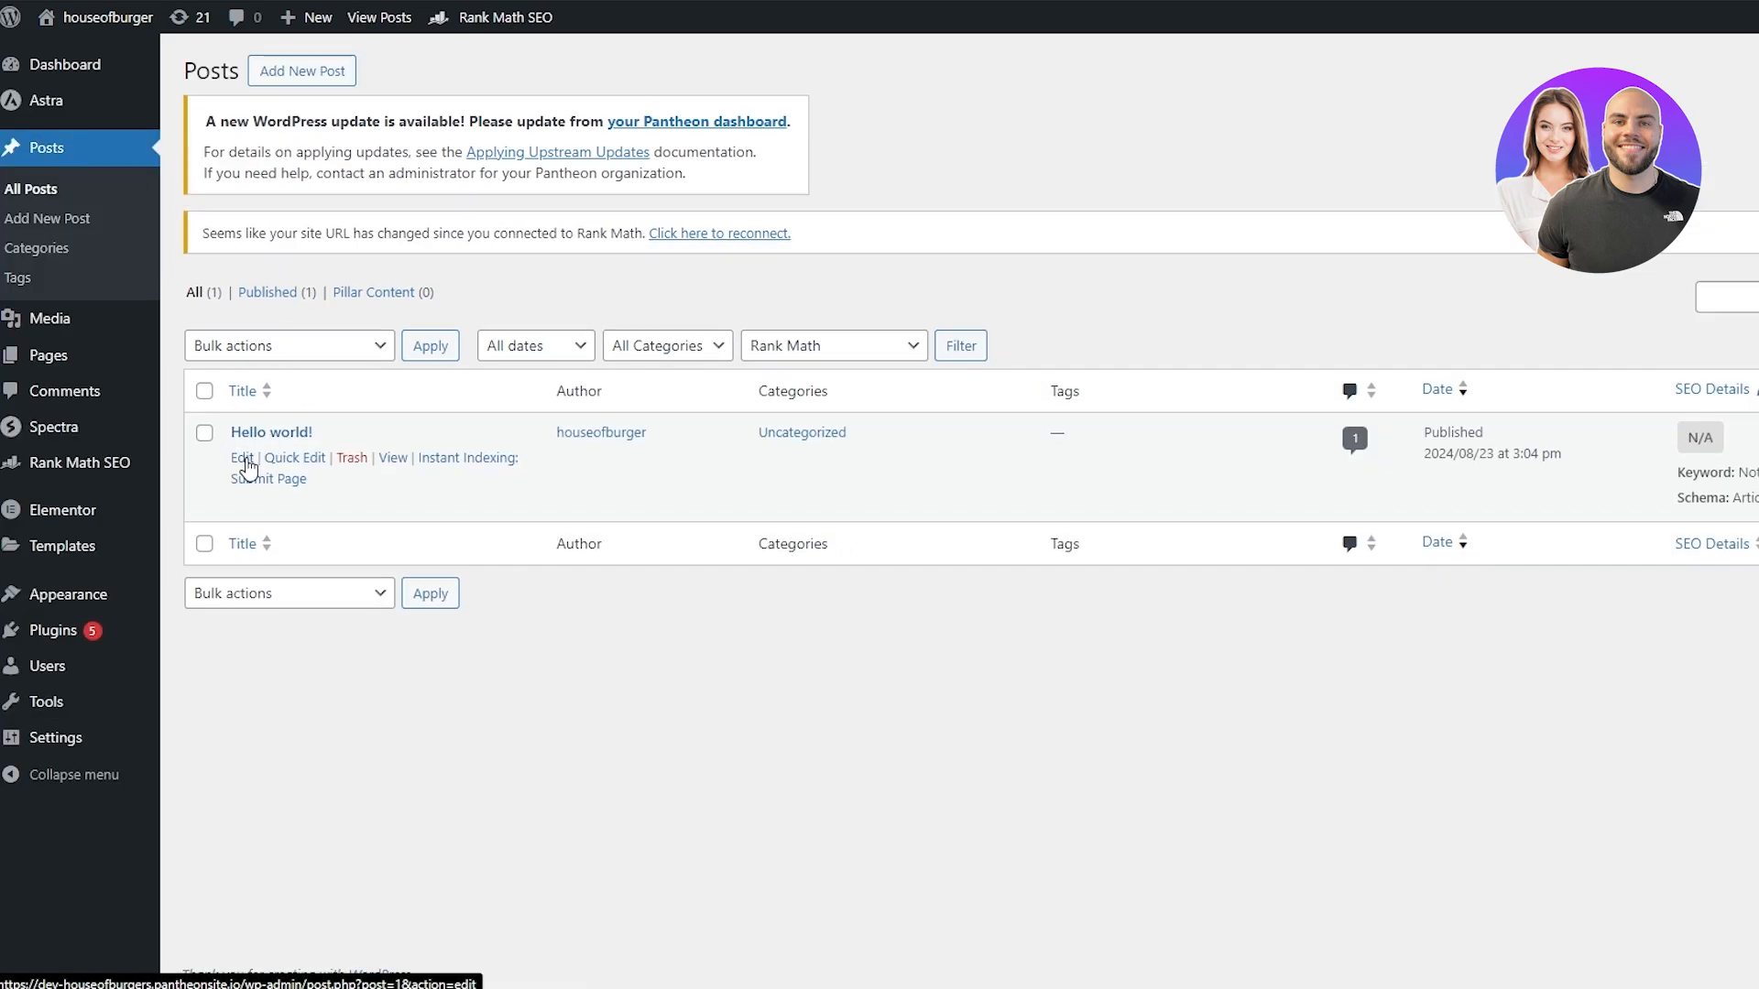
click(243, 458)
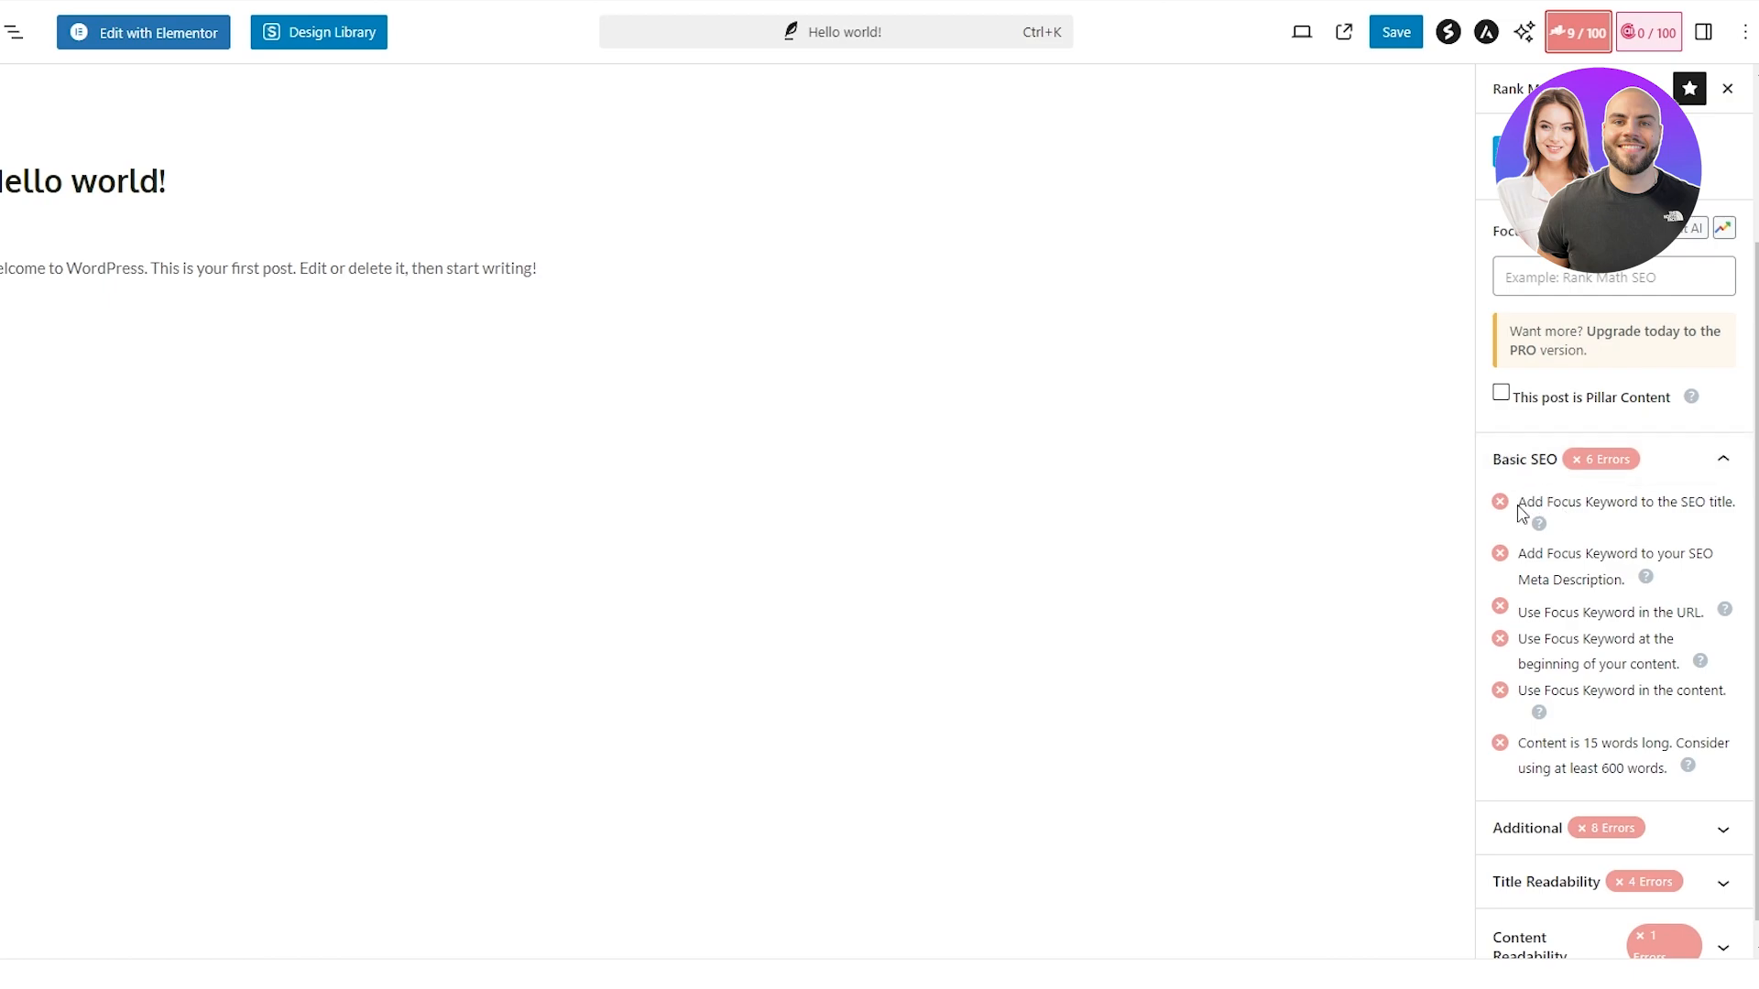
Review the focus keyword items in the "Hello world!" post's Basic SEO checks, and leave the post editor without saving
drag(1519, 502, 1686, 500)
drag(1519, 554, 1688, 555)
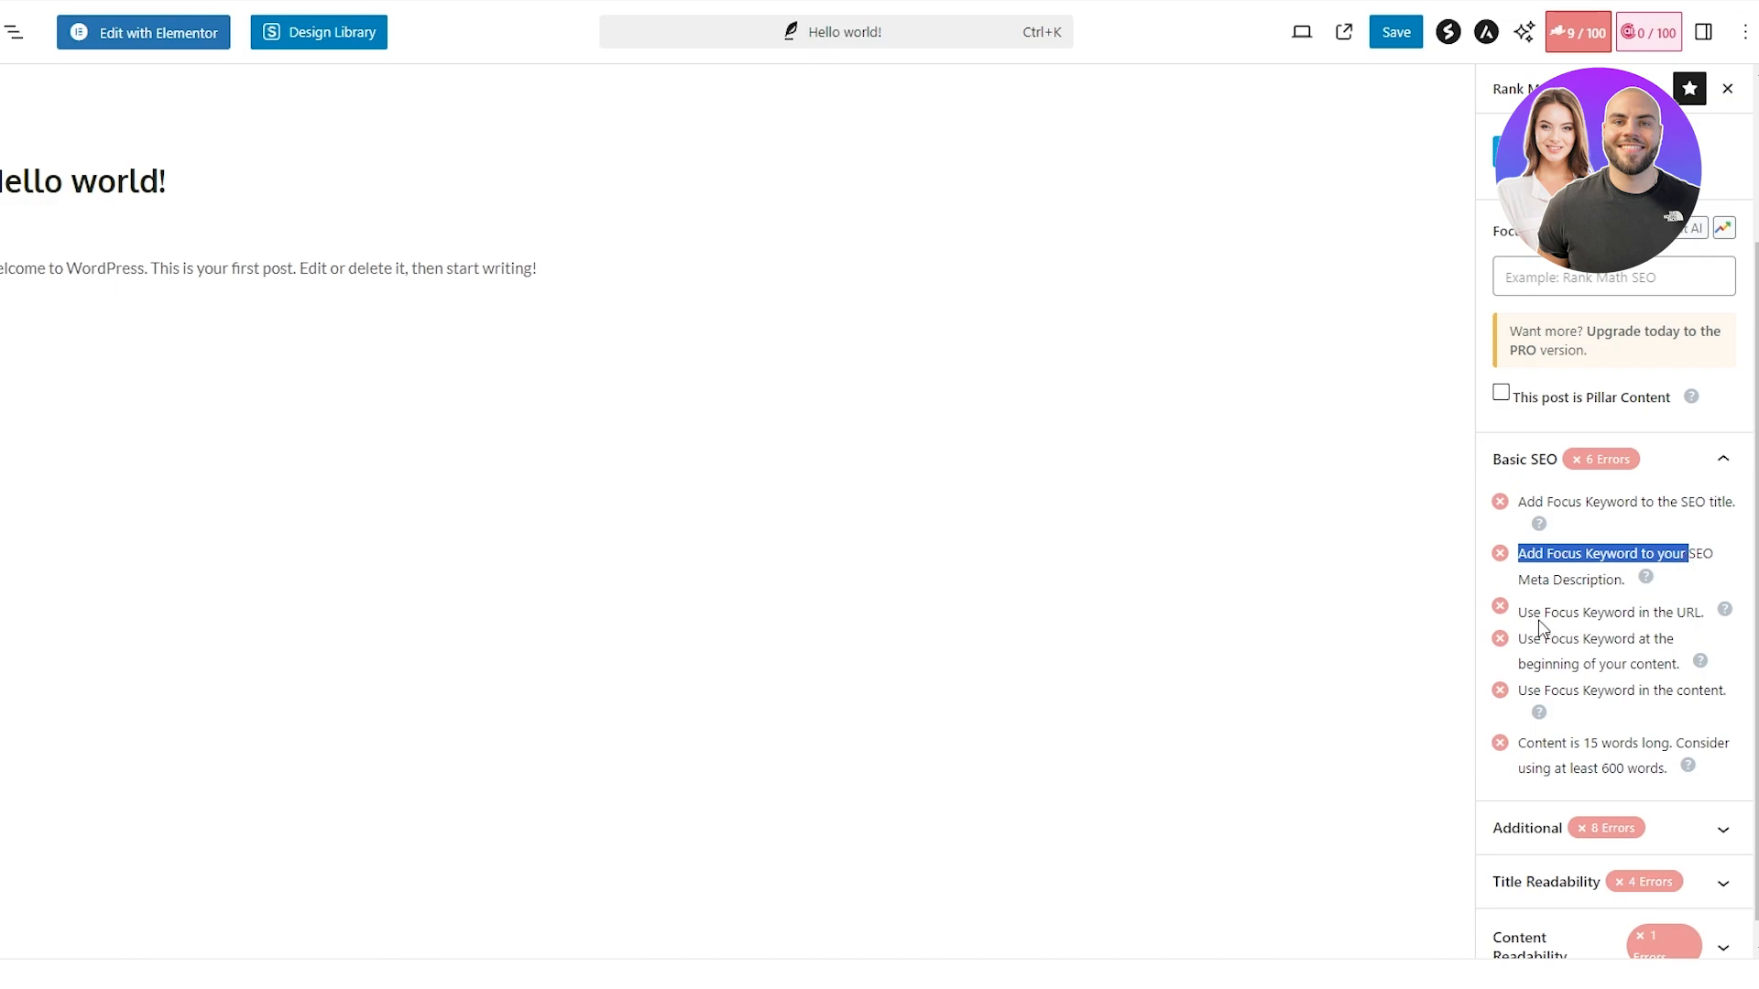
drag(1541, 612, 1686, 612)
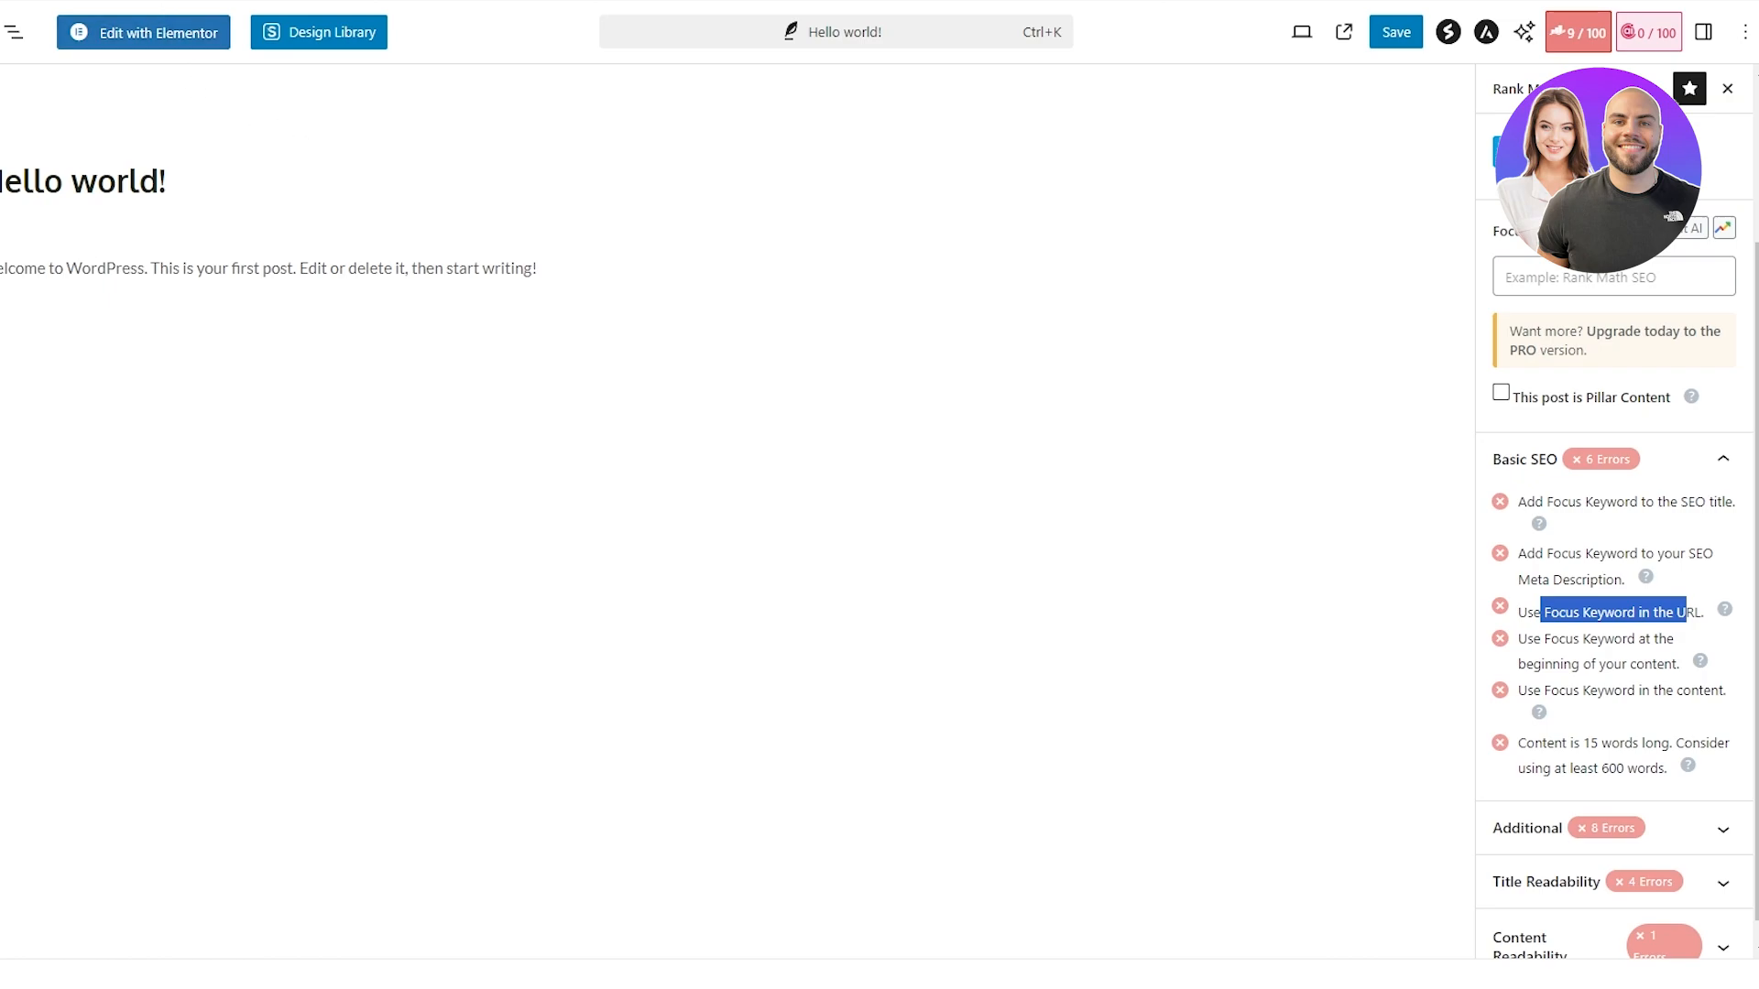
click(1, 32)
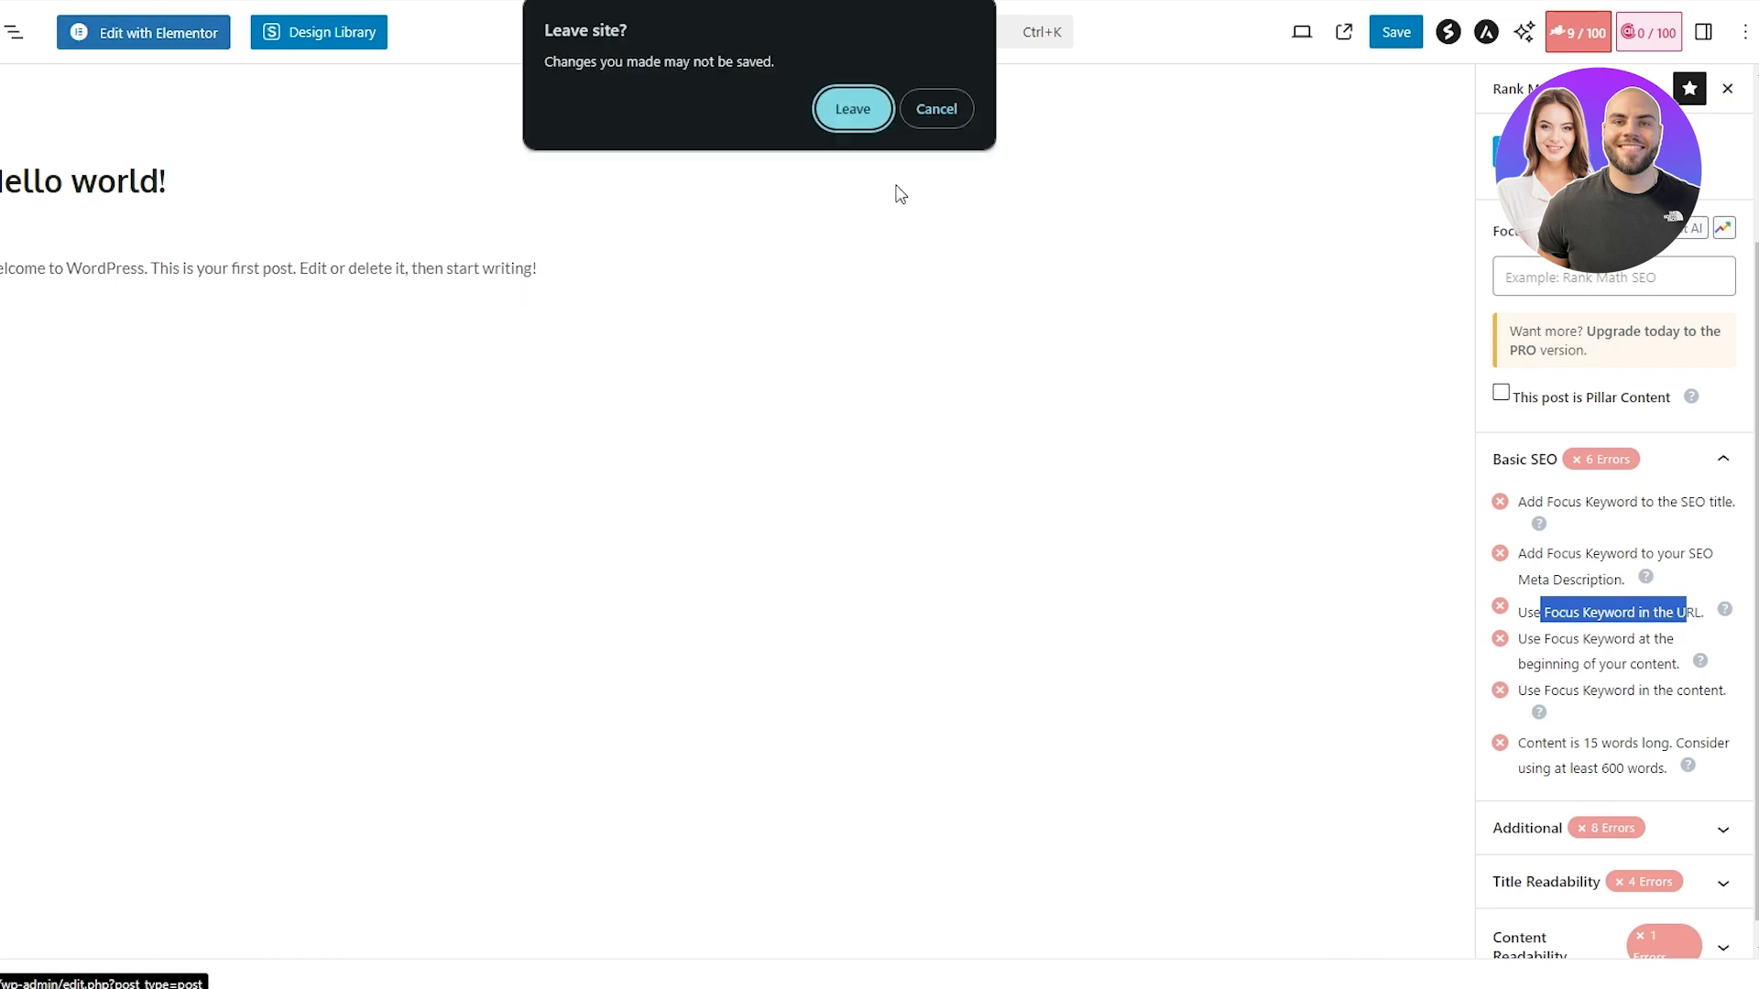
click(883, 113)
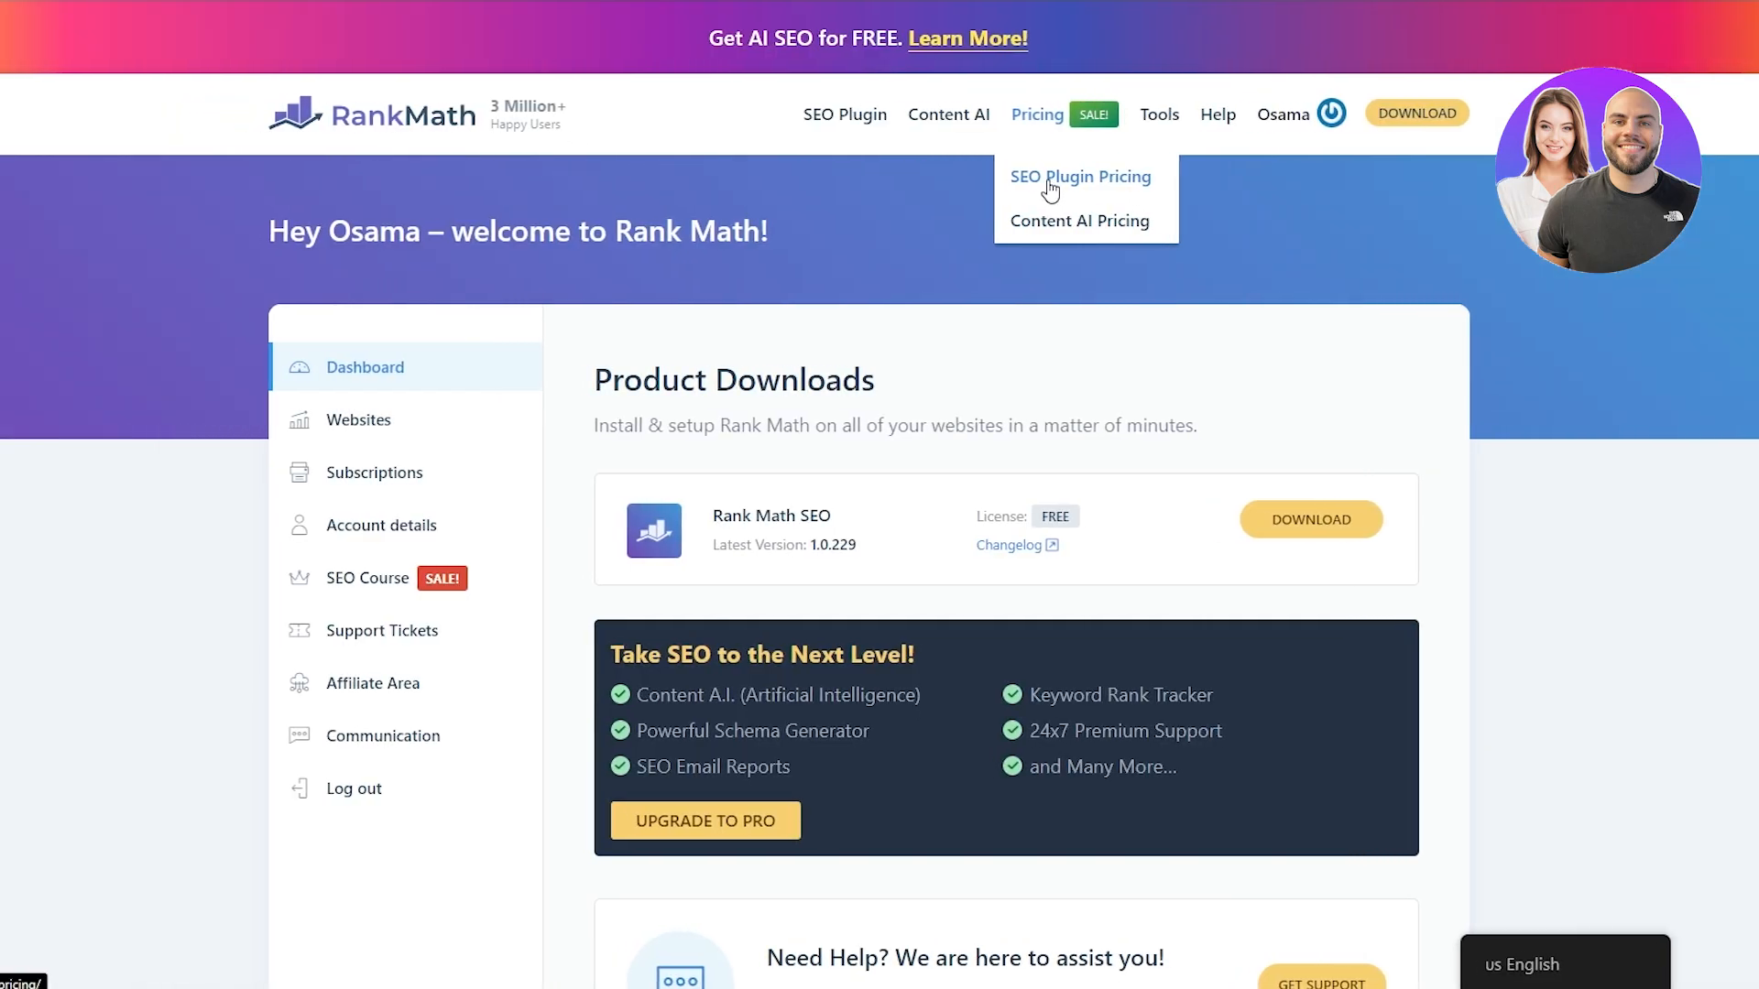
Open the SEO plugin pricing on the Rank Math website and review the PRO plan's website, keyword tracking and schema features
click(1050, 190)
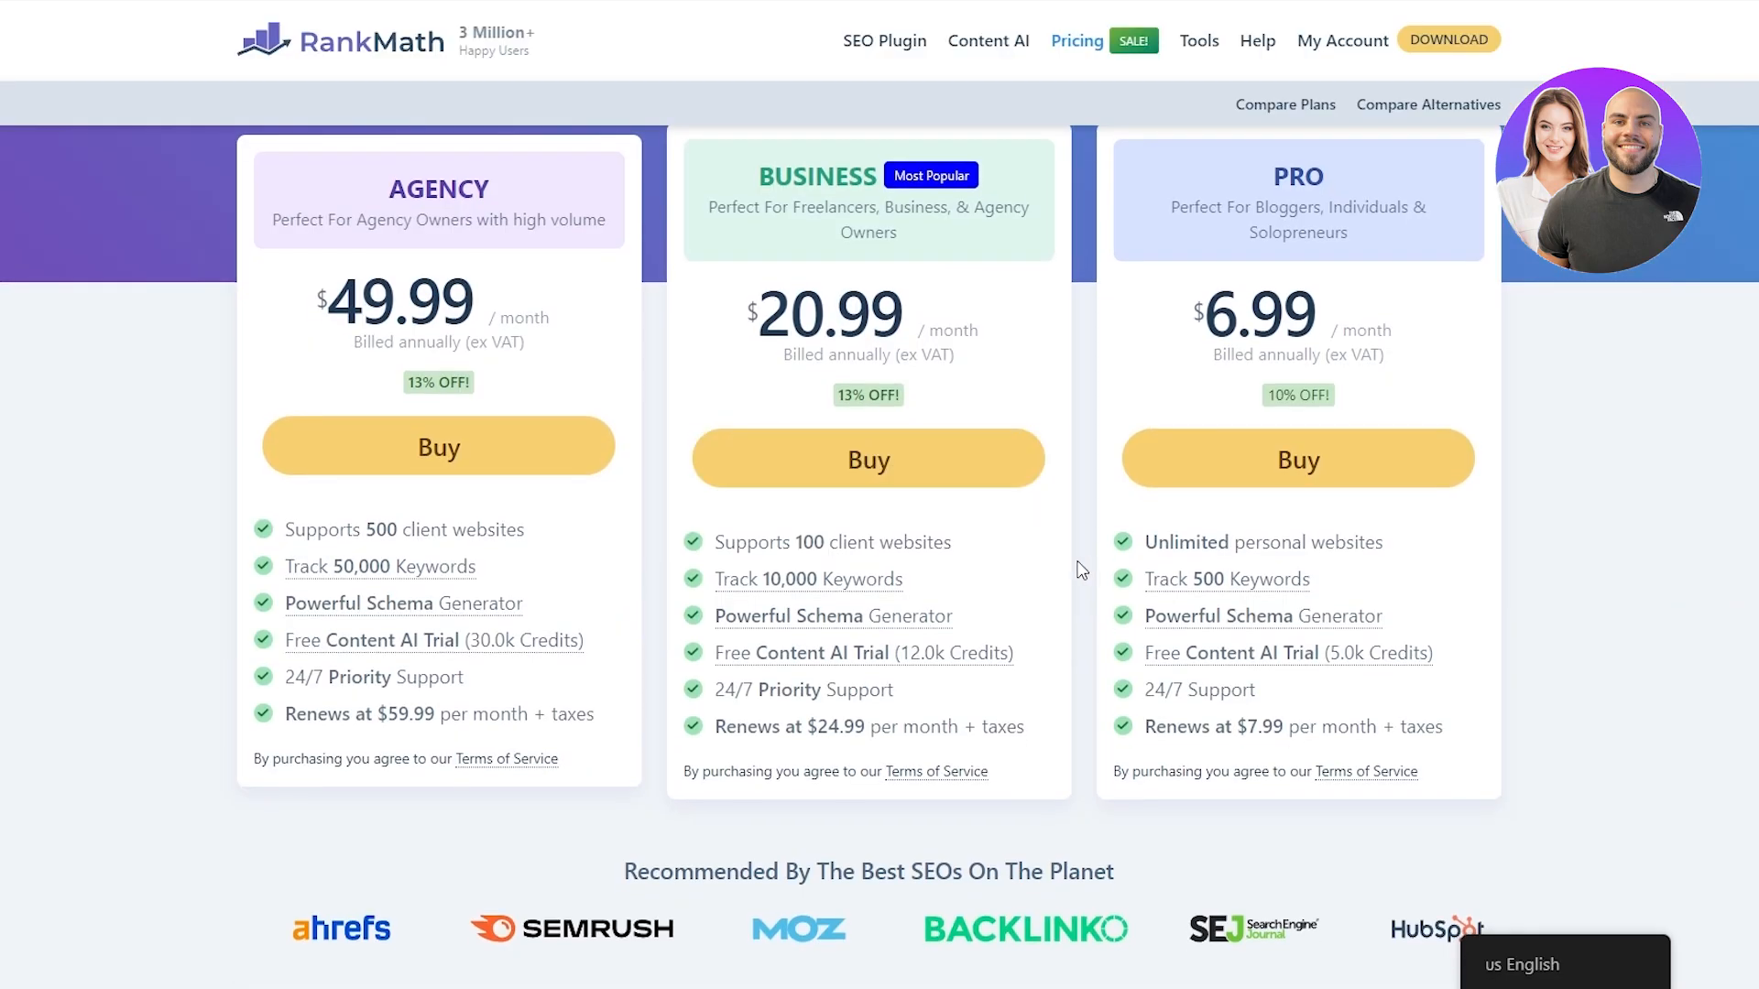
scroll(1627, 568, up, 1)
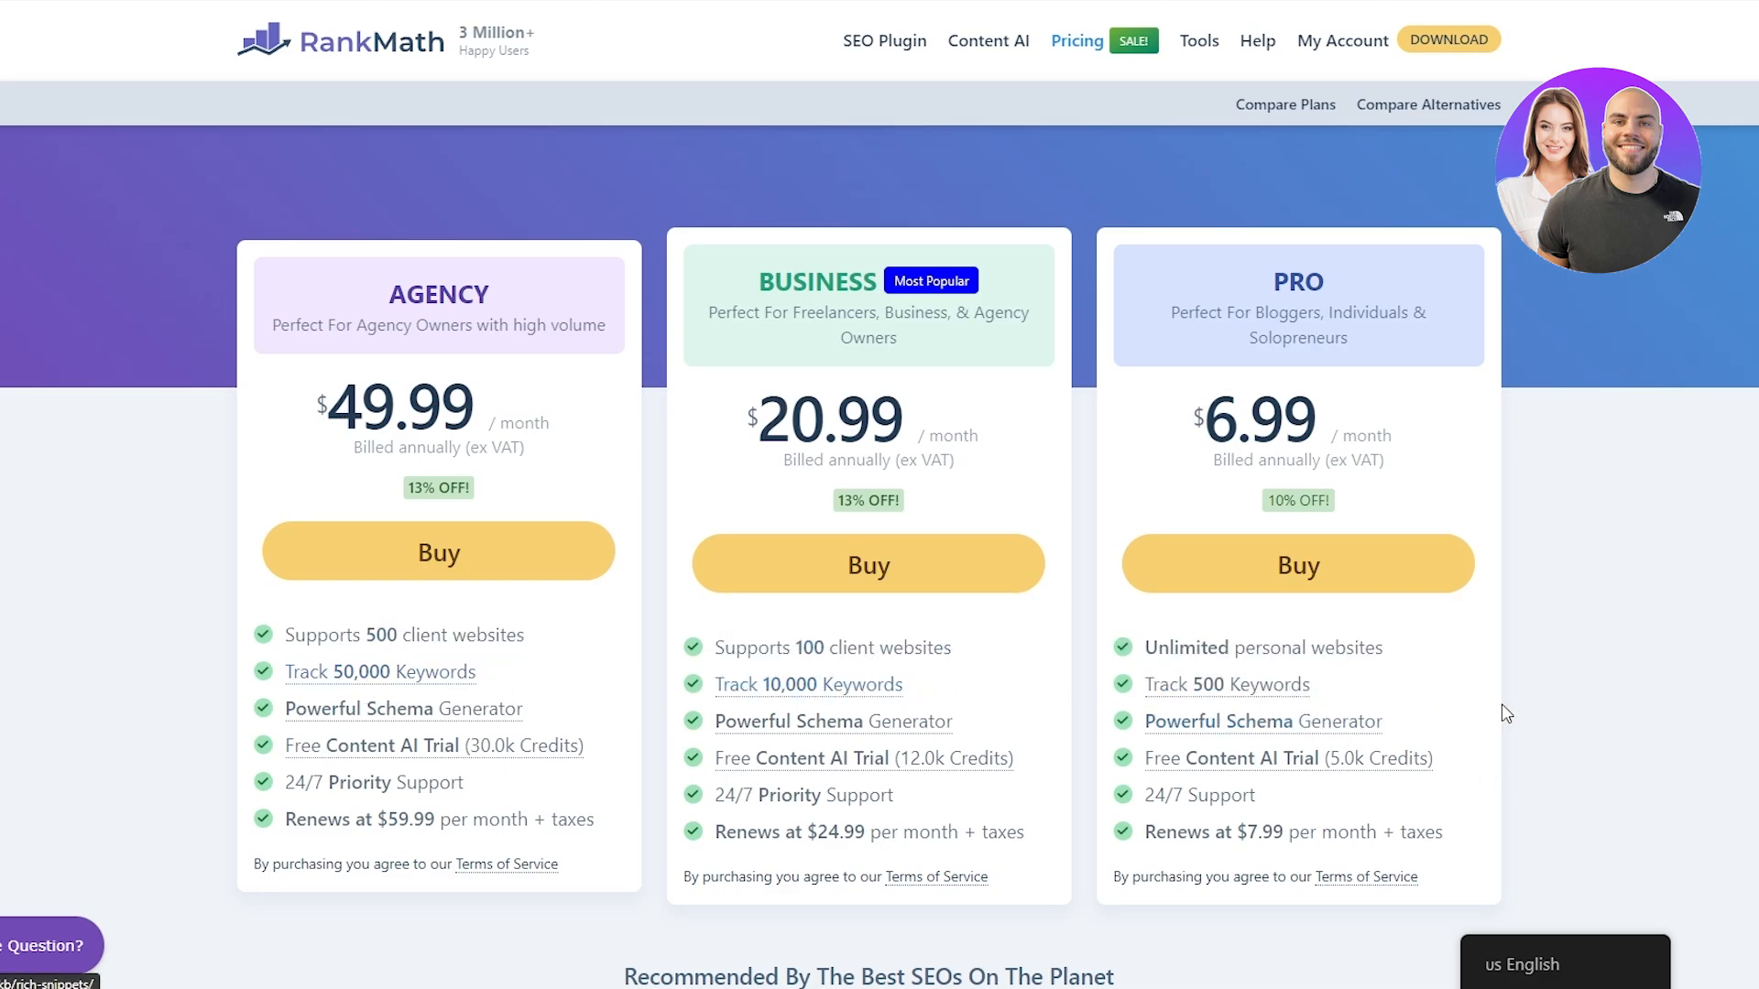
mouse_move(1295, 649)
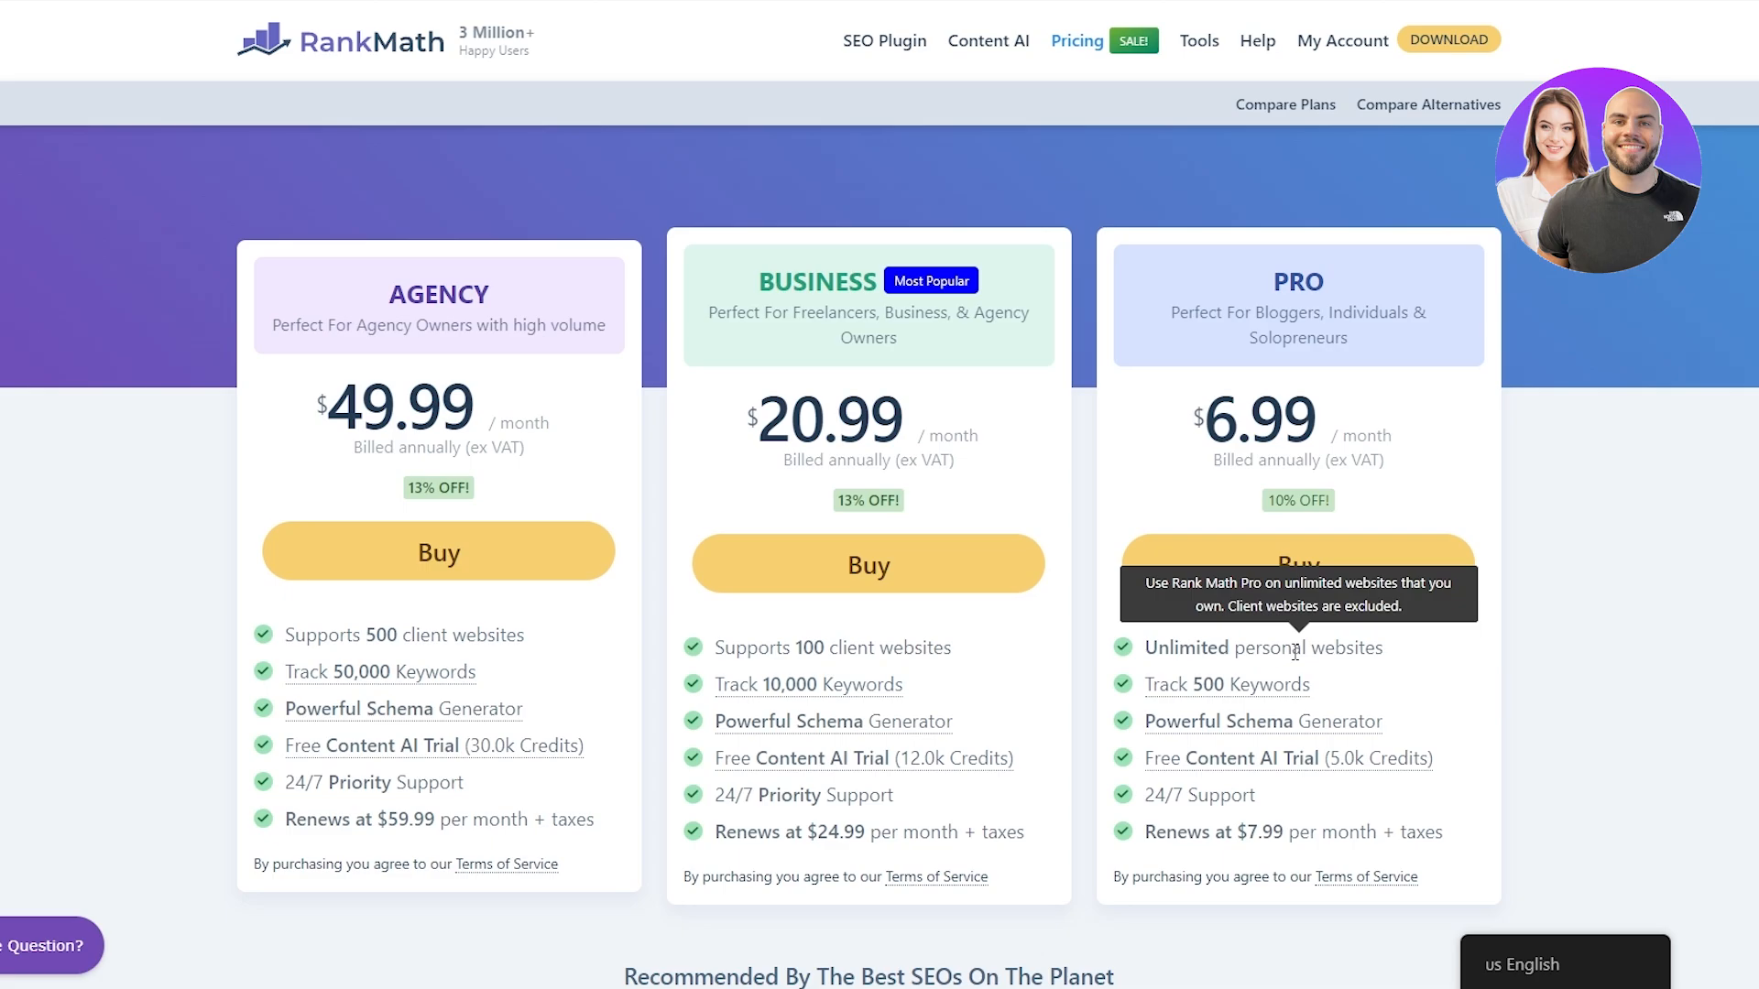
mouse_move(1212, 696)
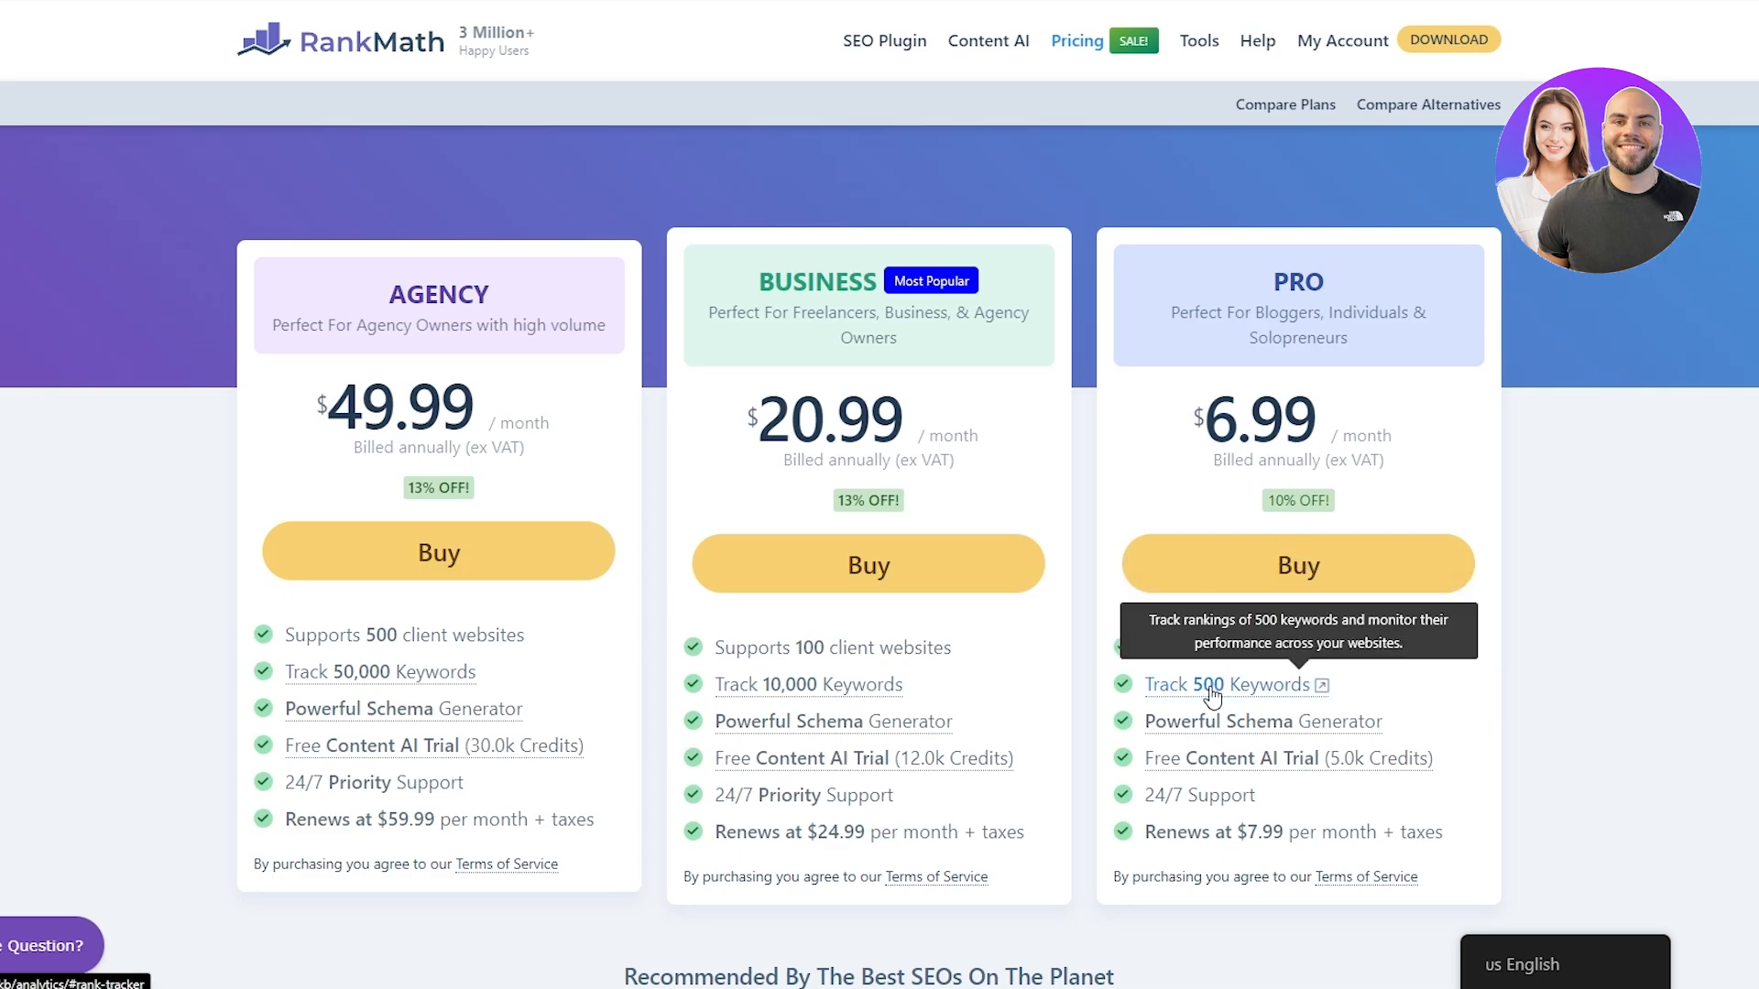
mouse_move(1220, 727)
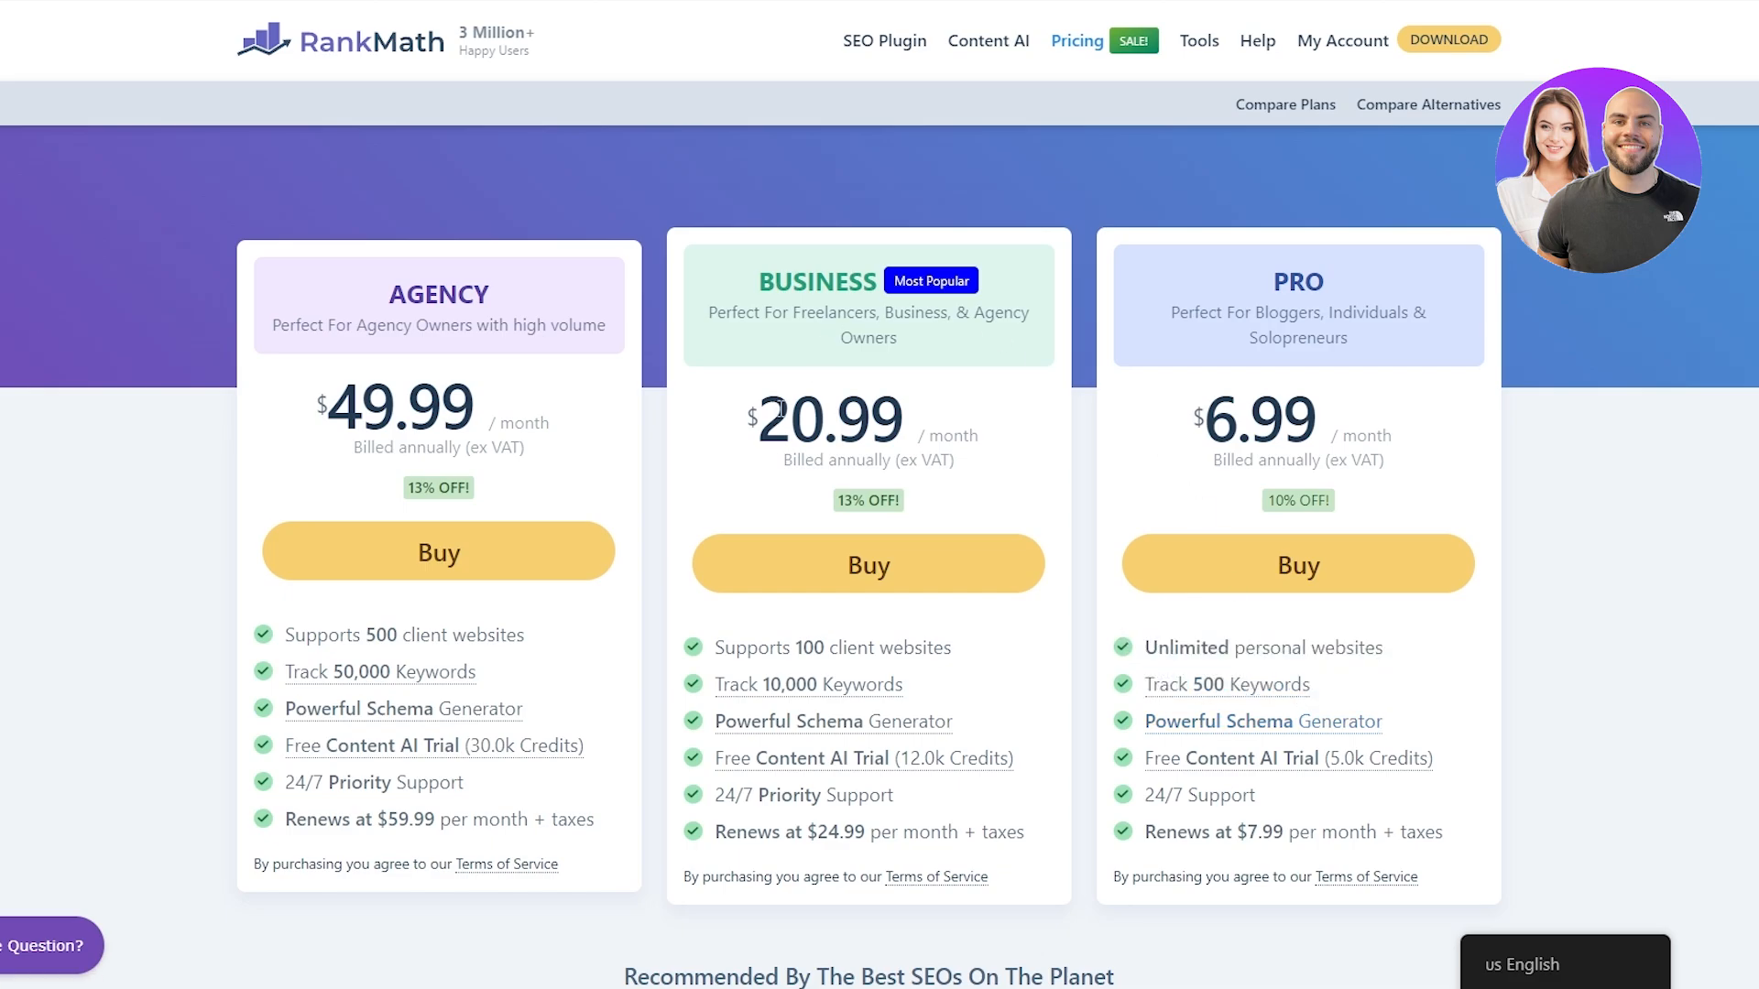
Review the Business plan's features and compare its Content AI trial credits with those of the PRO plan
mouse_move(781, 644)
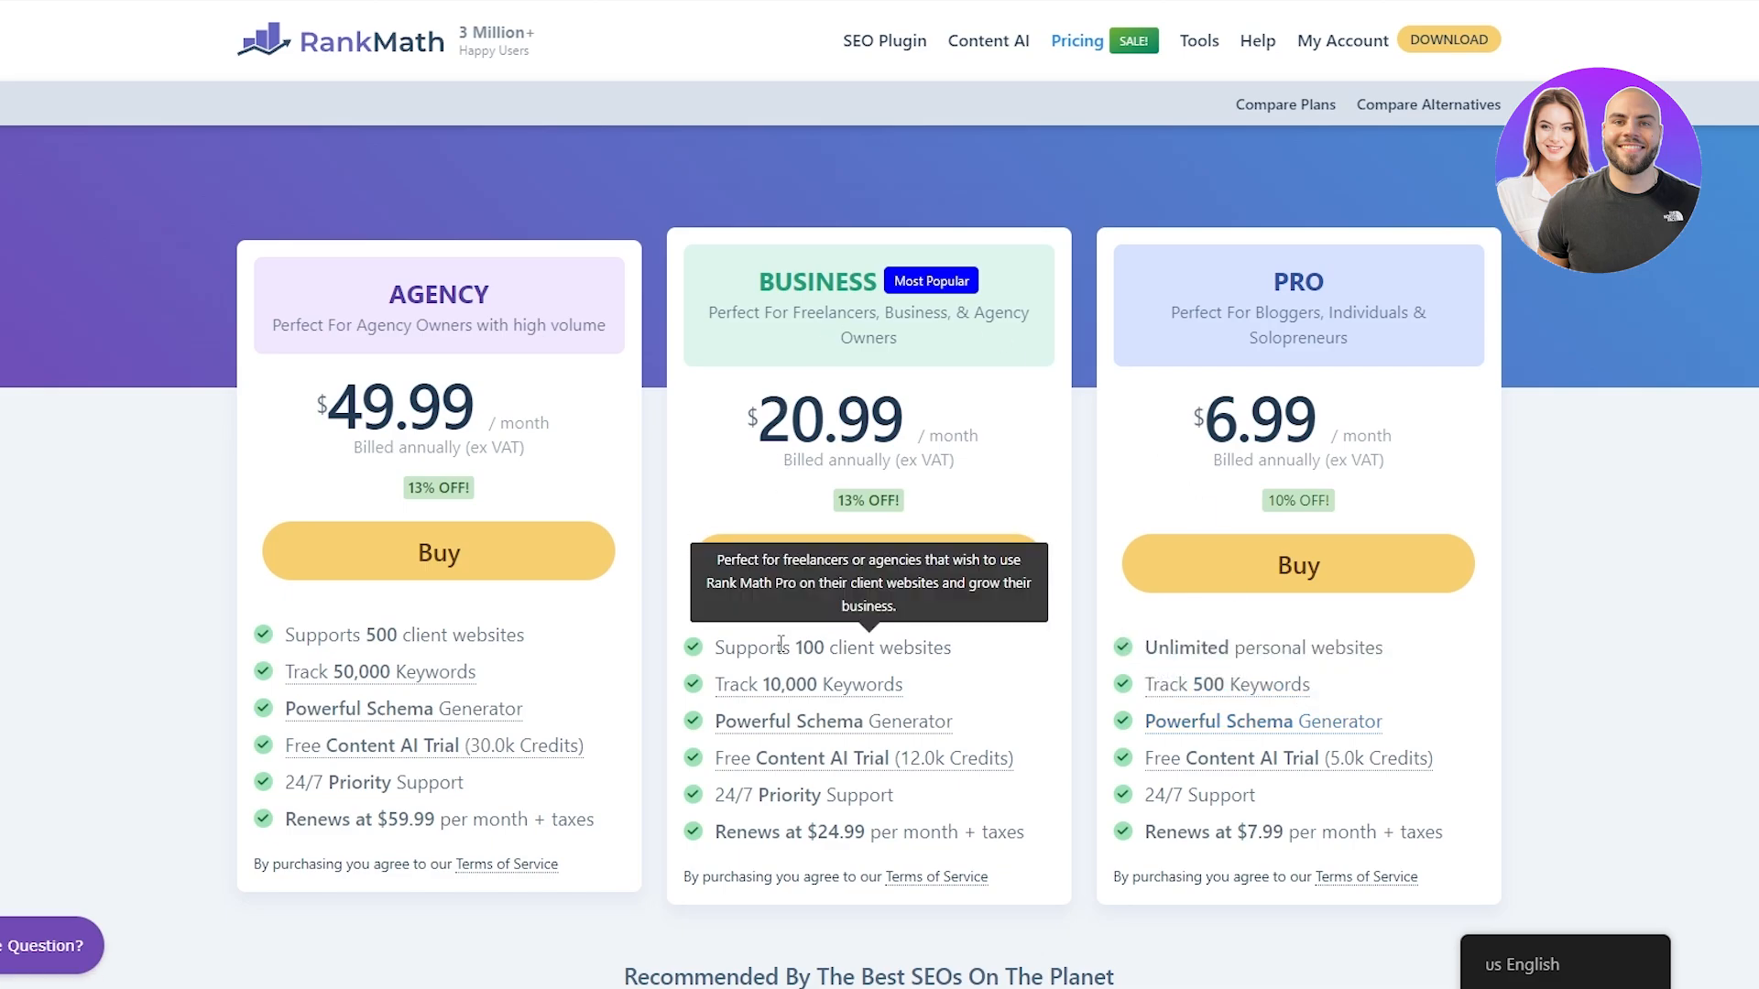
mouse_move(769, 701)
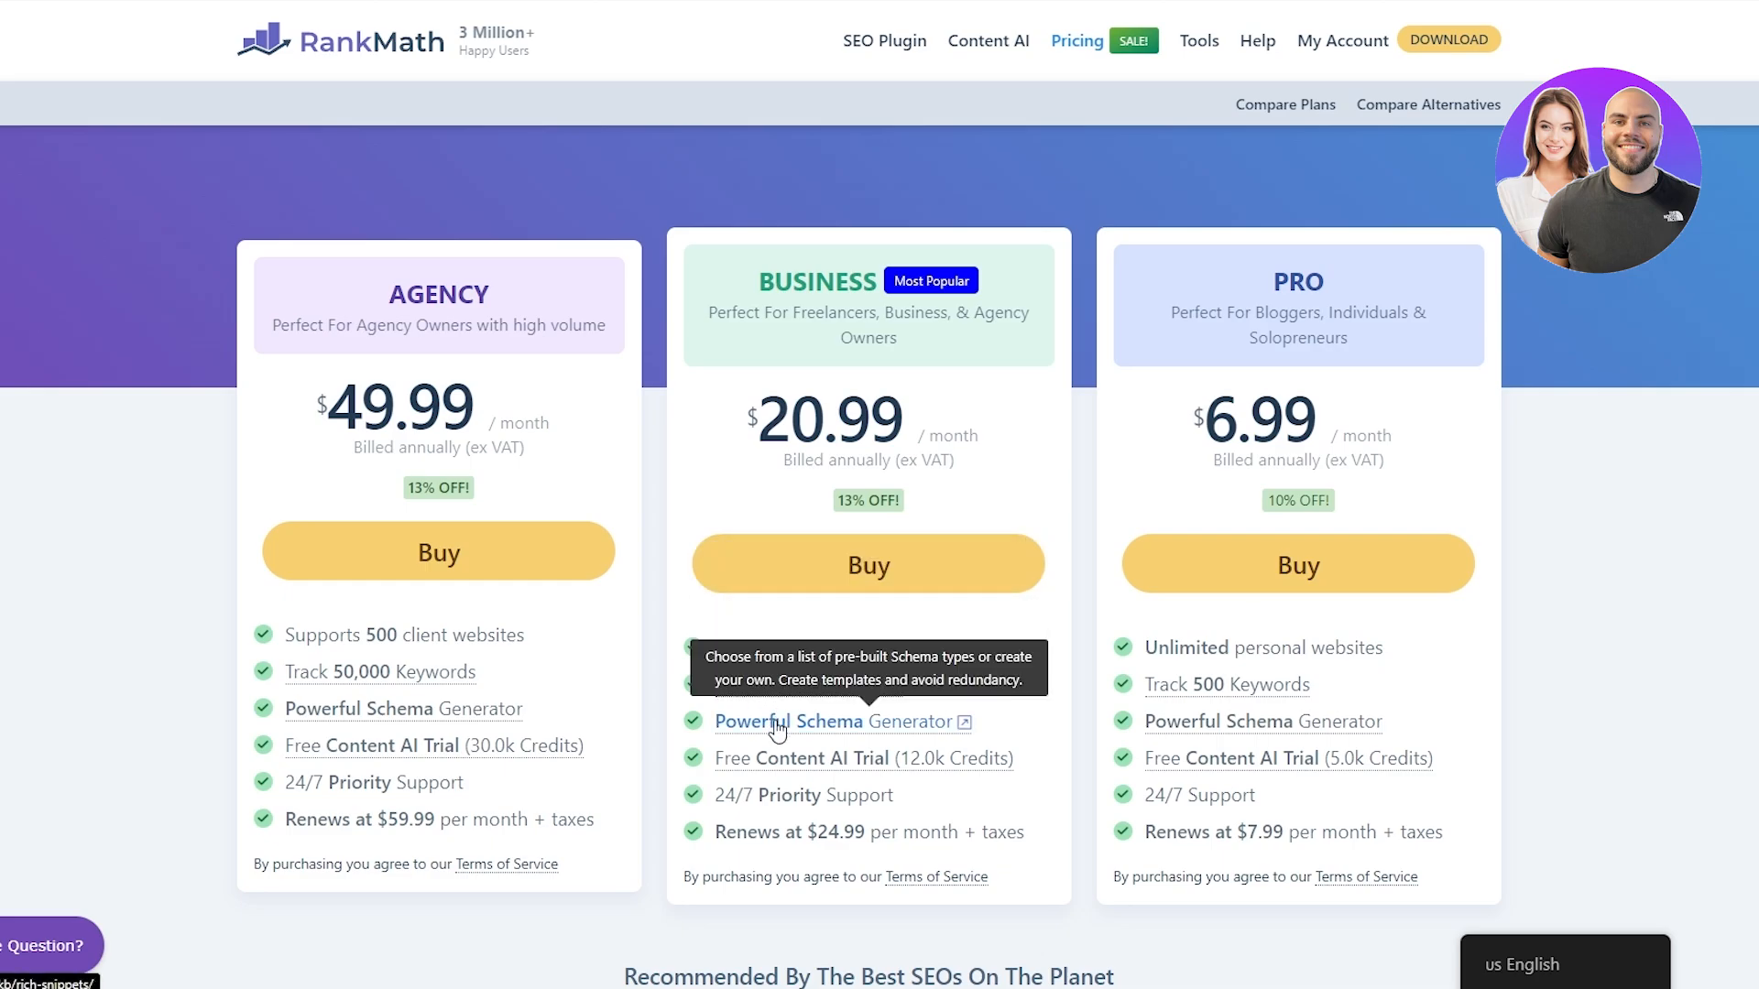
mouse_move(866, 777)
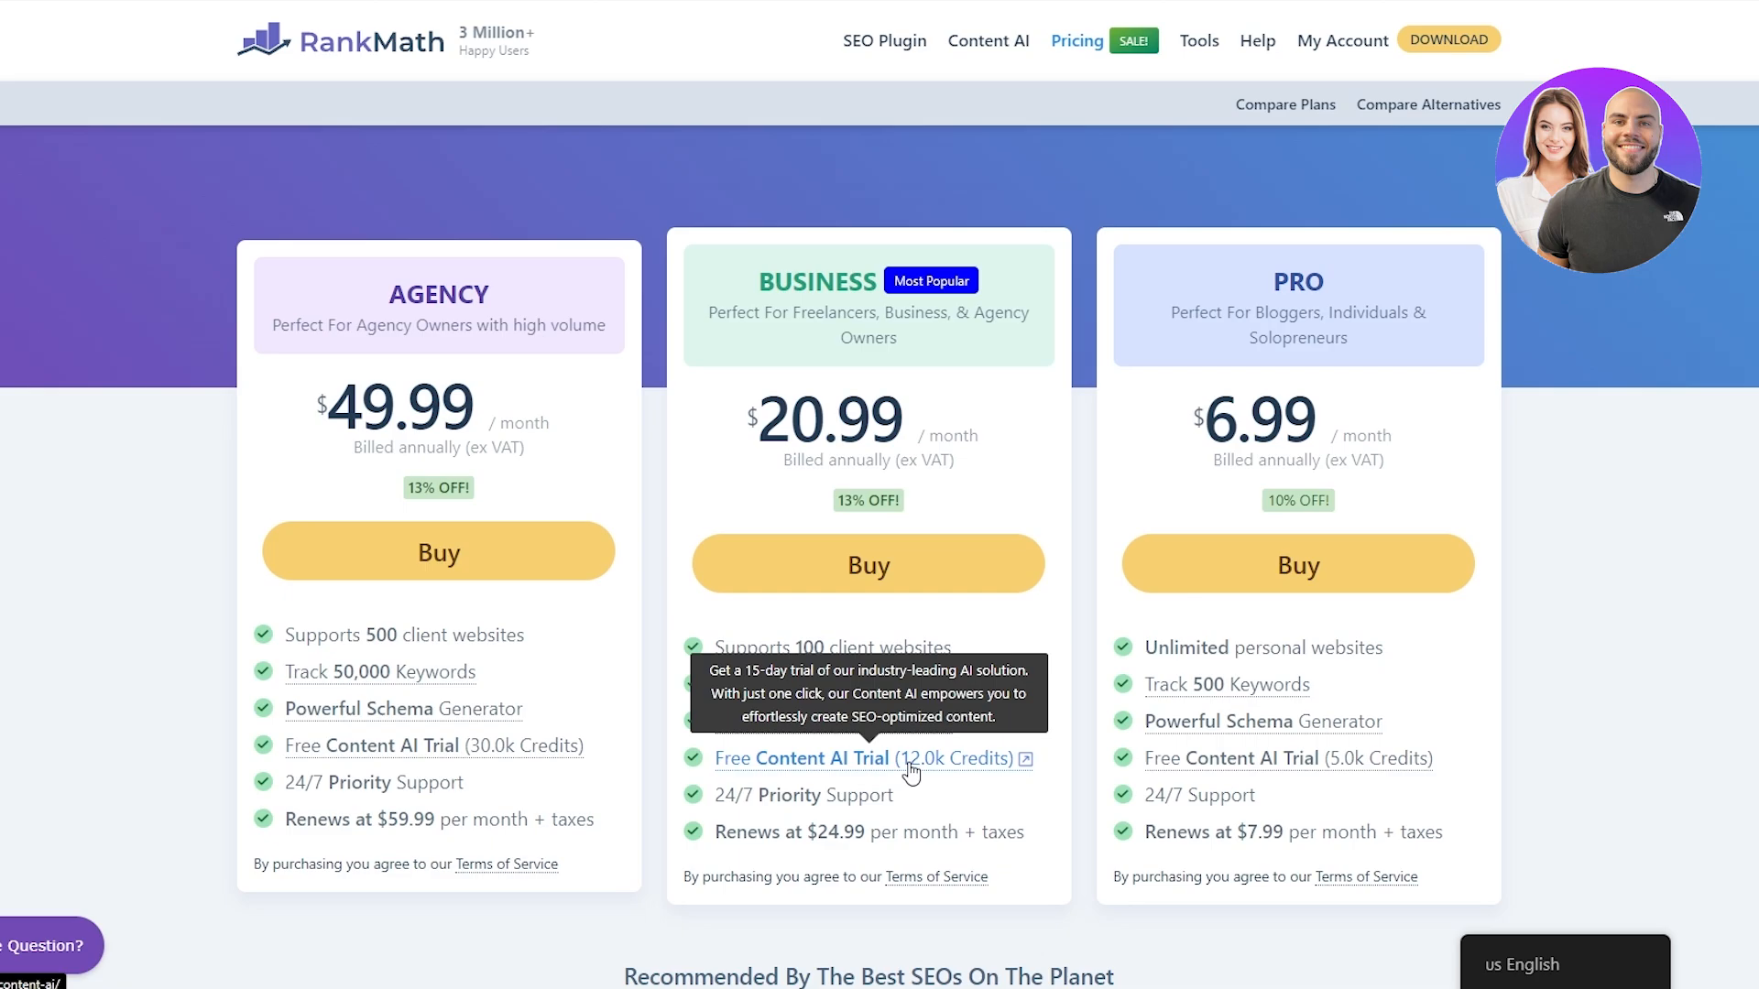
mouse_move(1362, 779)
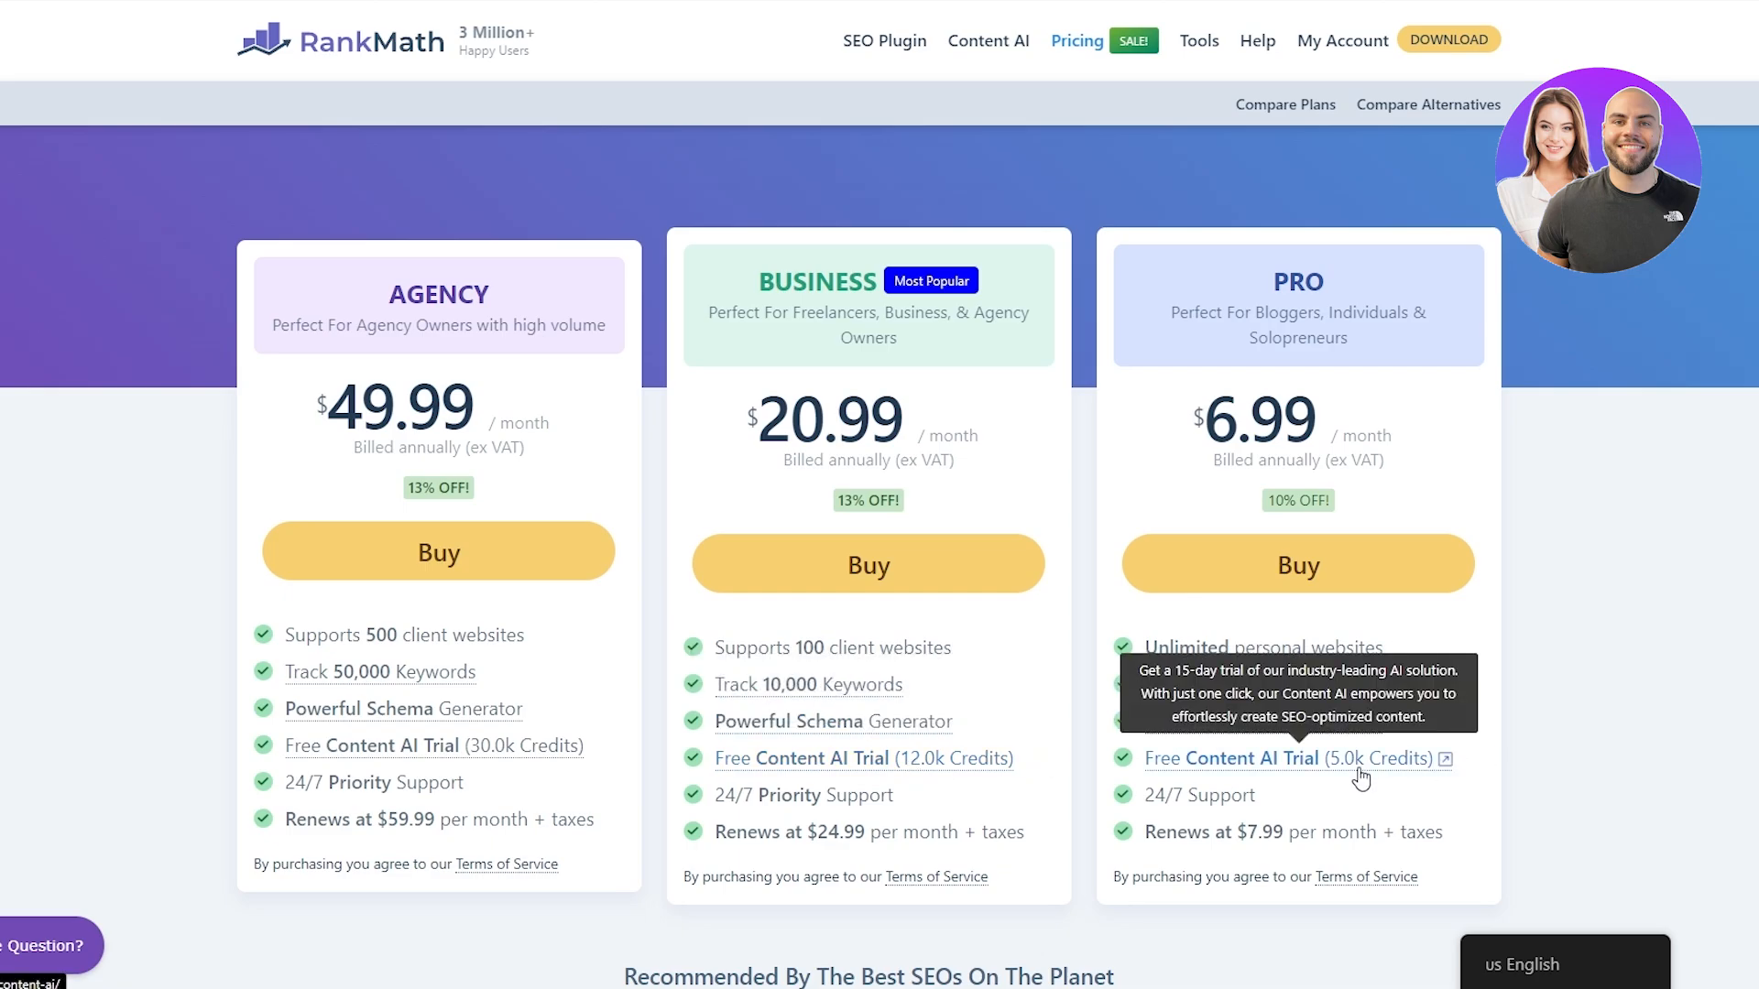
mouse_move(978, 775)
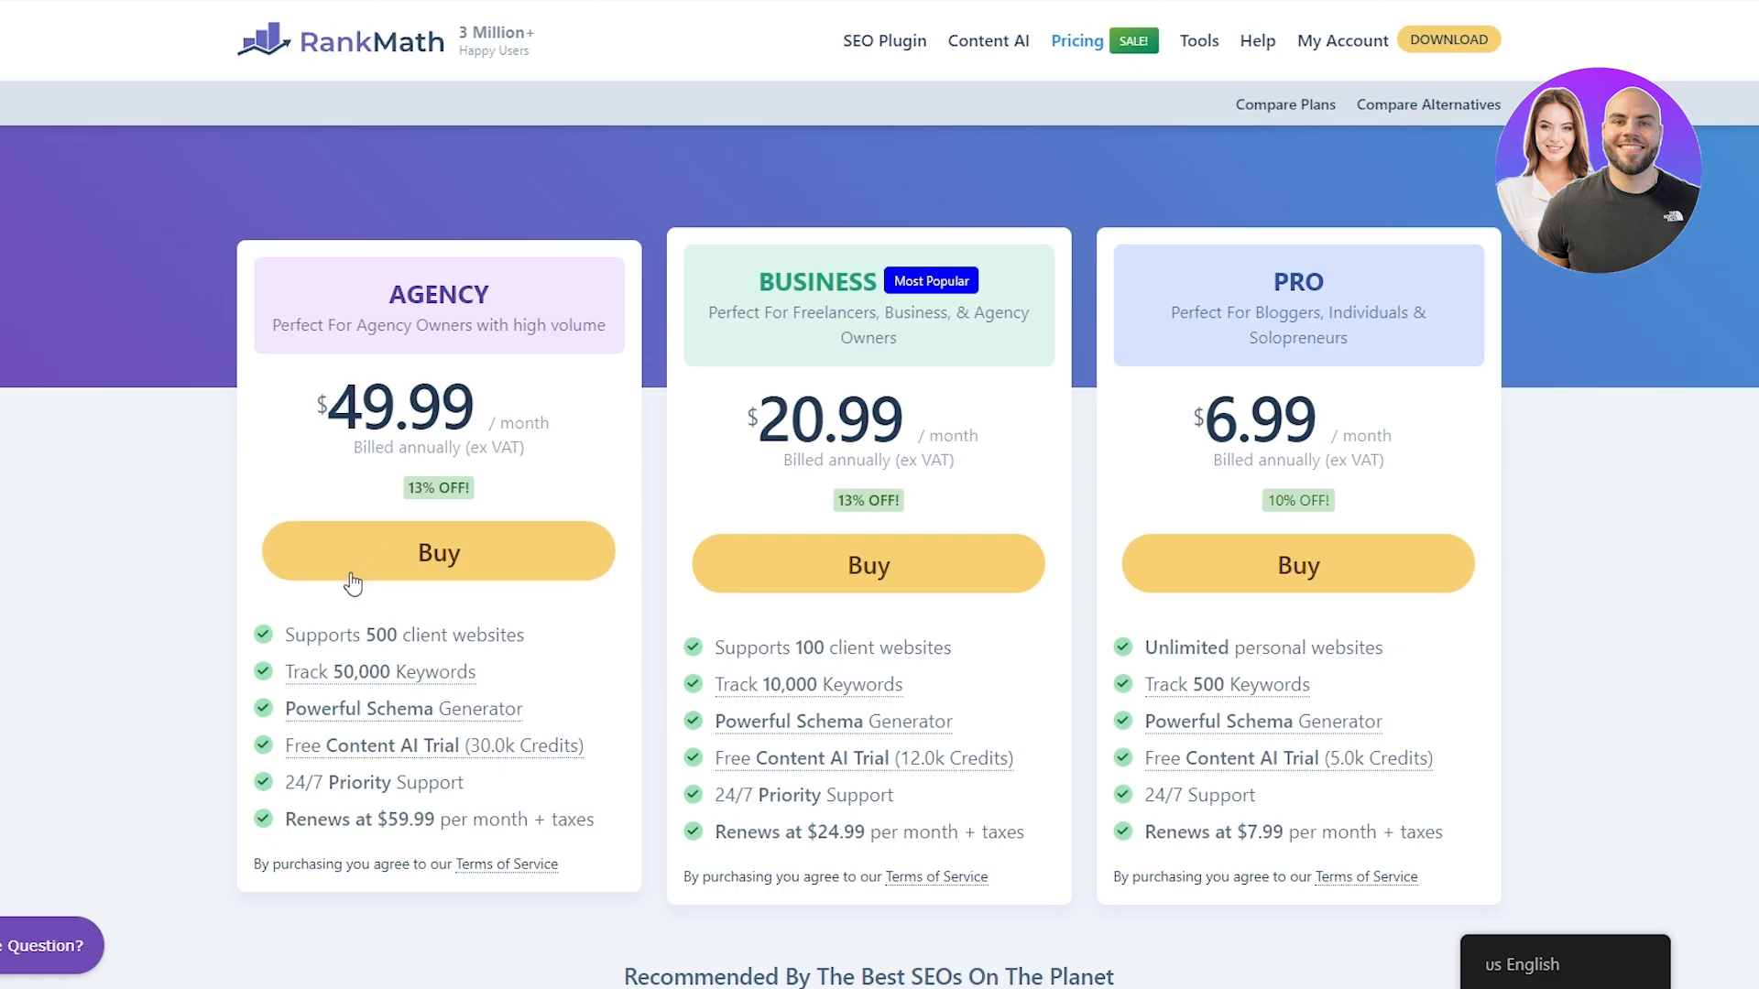
Review the Agency plan's client website, keyword tracking, schema and Content AI trial features
mouse_move(363, 638)
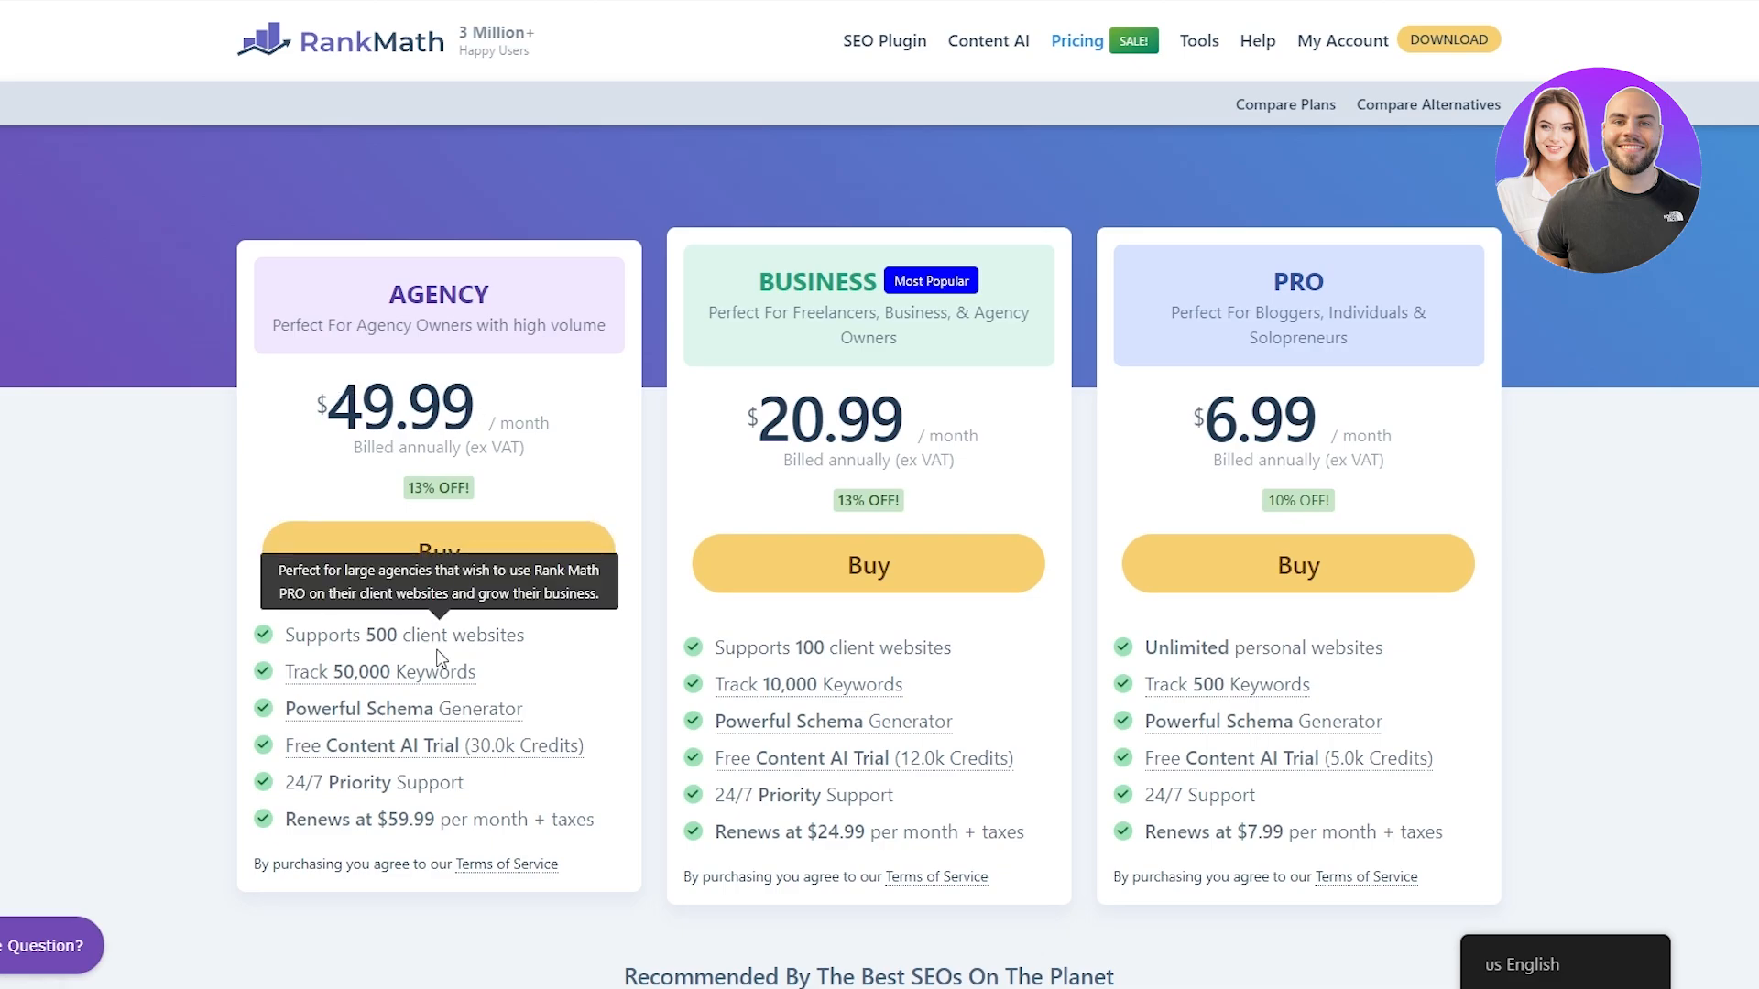
mouse_move(337, 678)
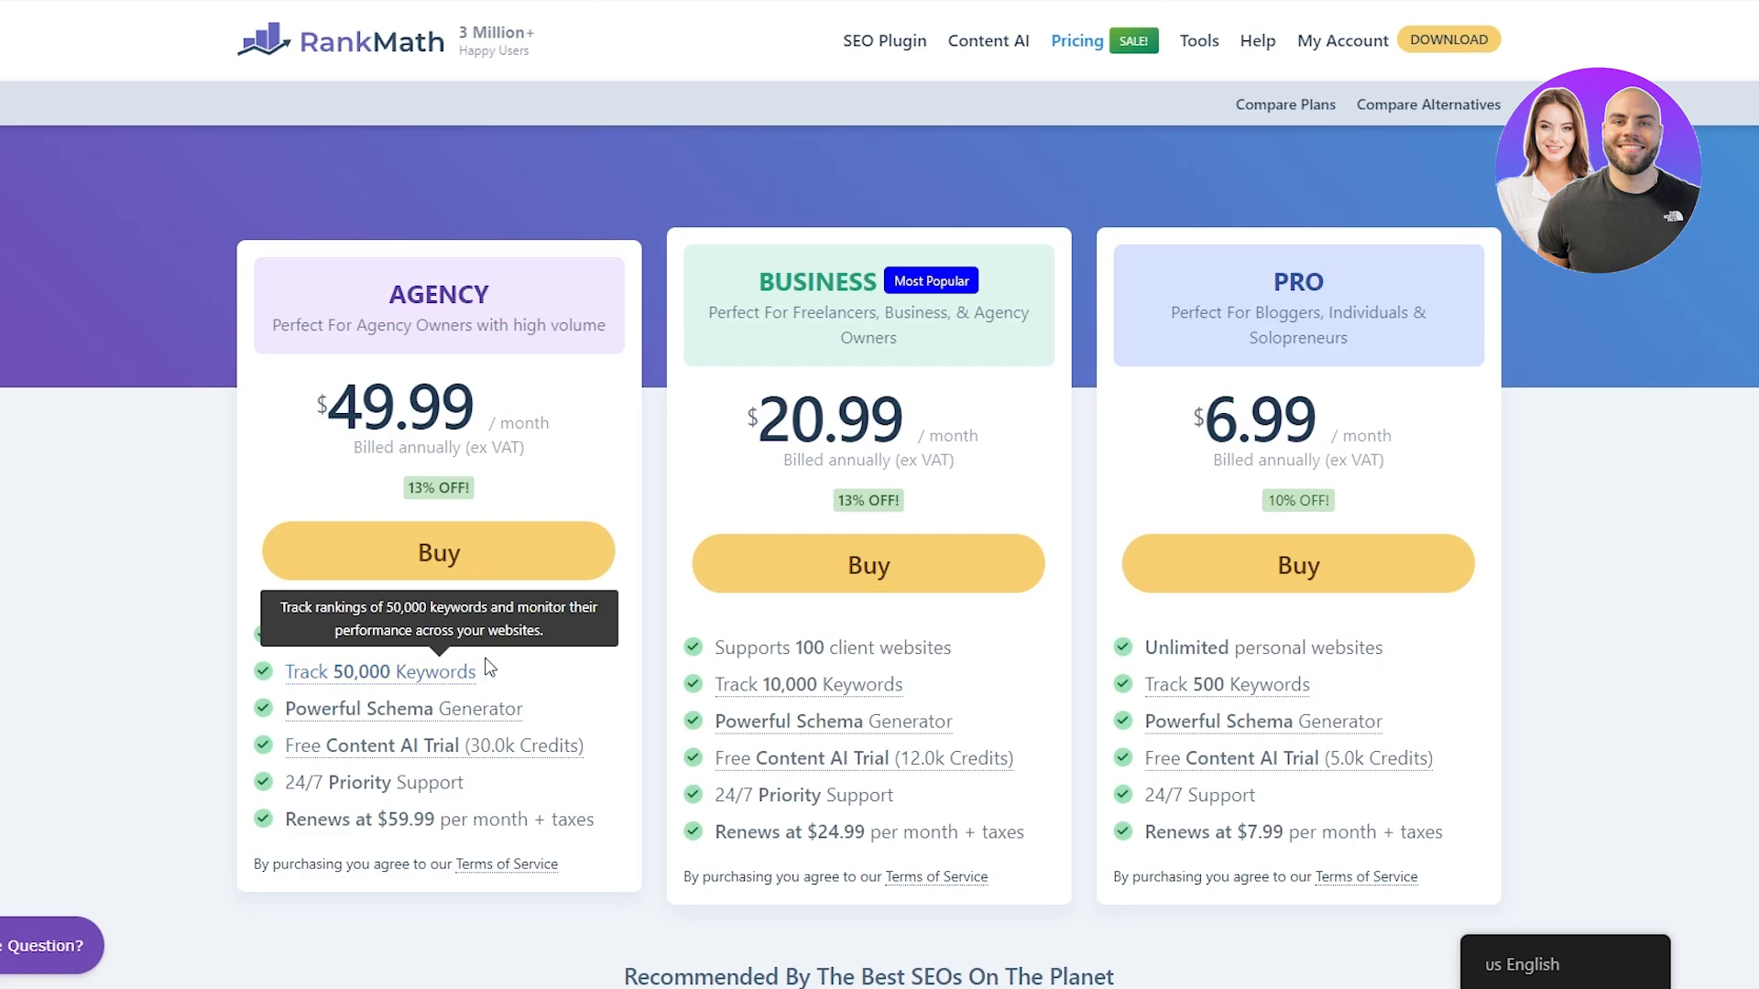
mouse_move(376, 713)
mouse_move(500, 753)
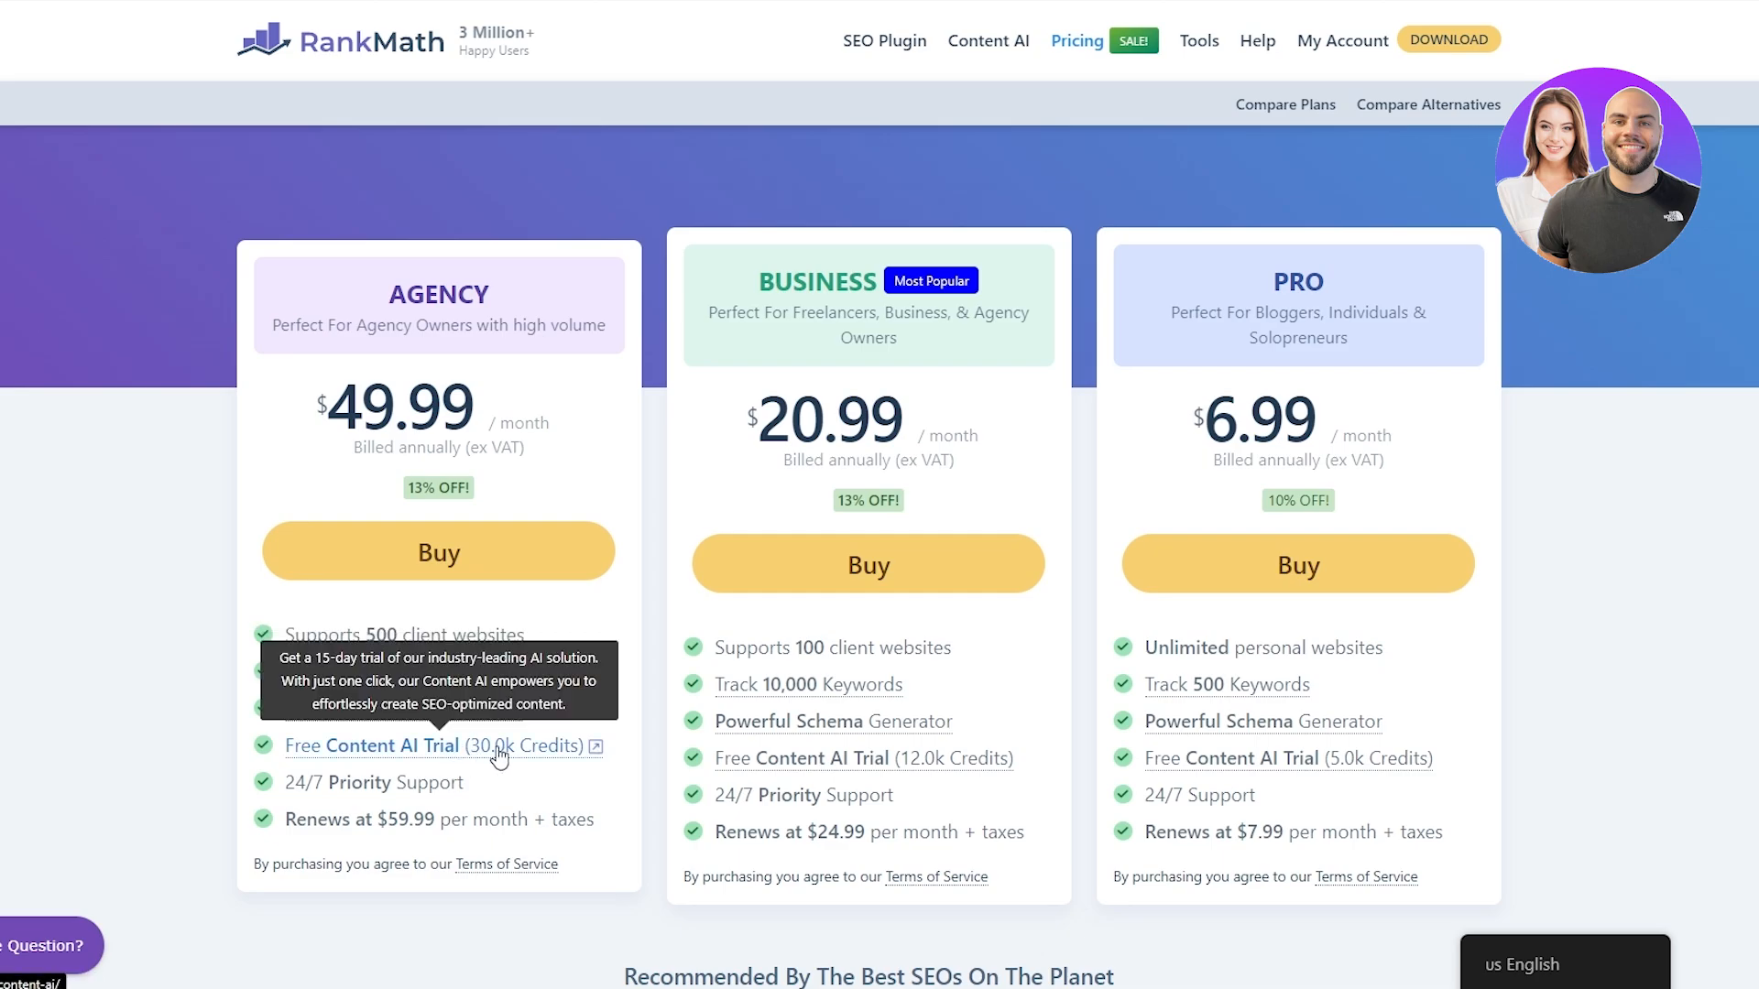